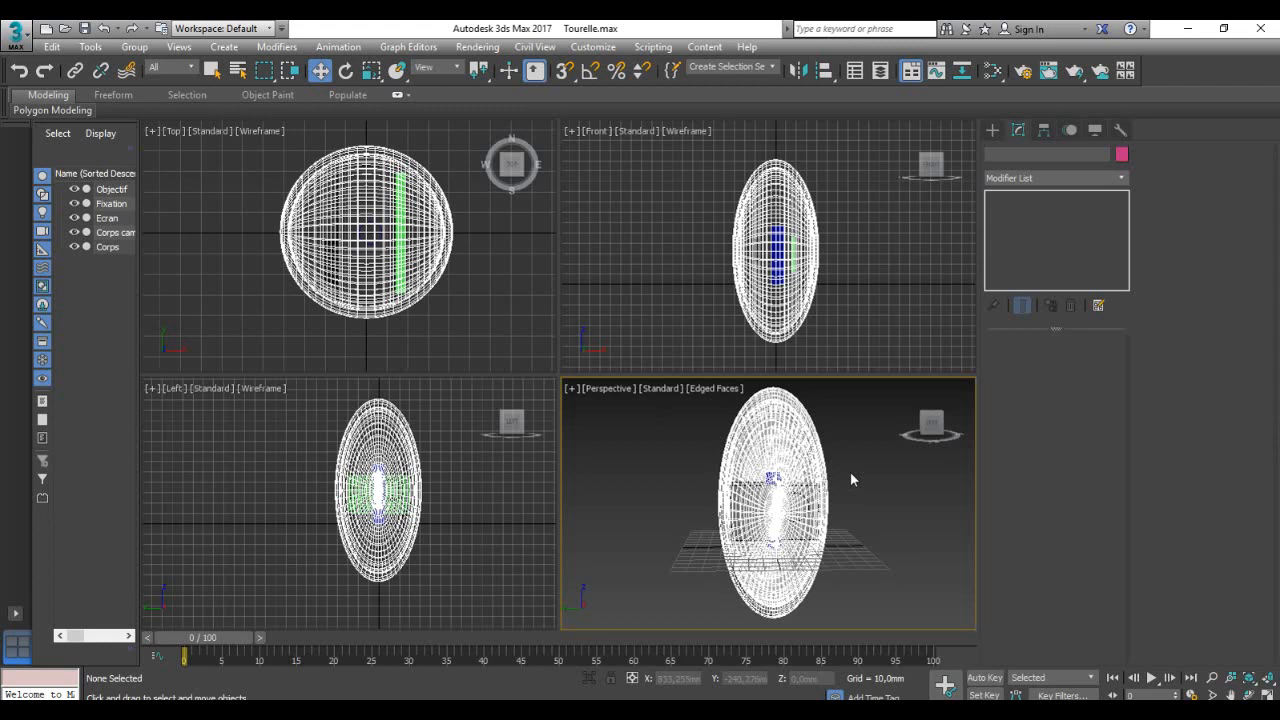
Step: Select the turret's outer body, Corps, in the Perspective view
alt+middle_drag(857, 500, 892, 516)
click(827, 470)
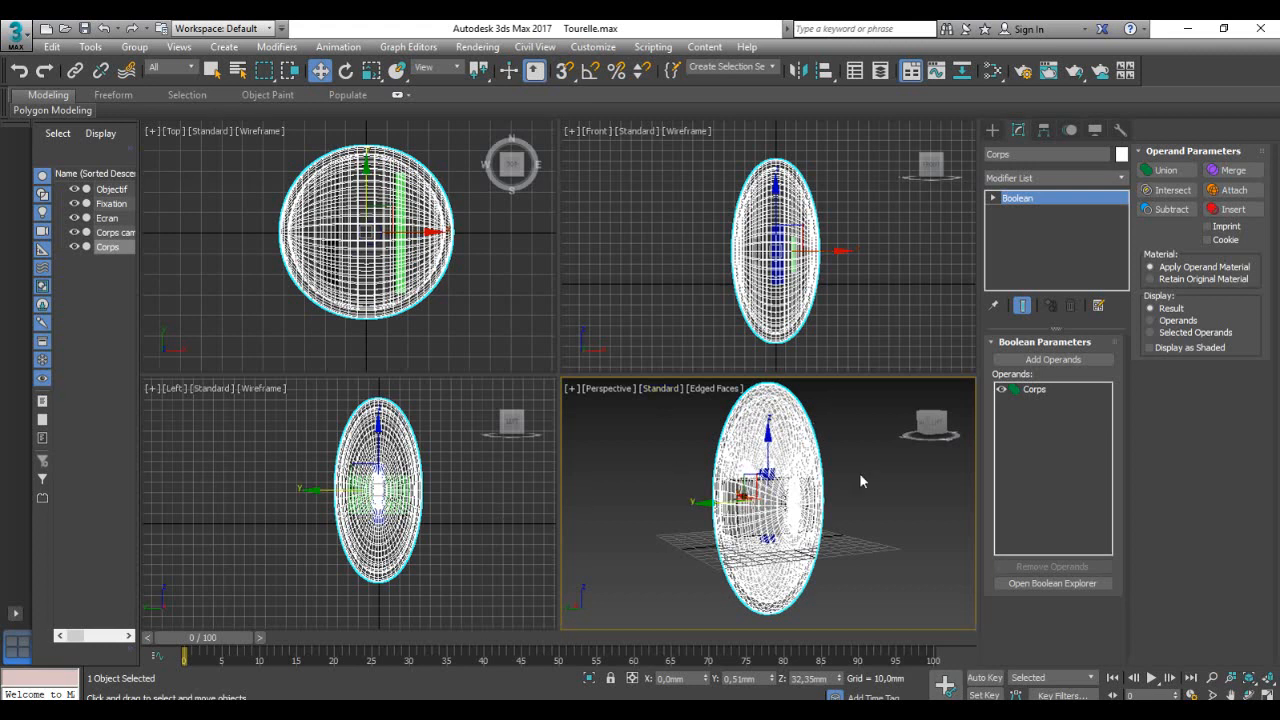
mouse_move(860, 475)
middle_down()
mouse_move(829, 490)
mouse_move(840, 477)
mouse_move(848, 488)
middle_up()
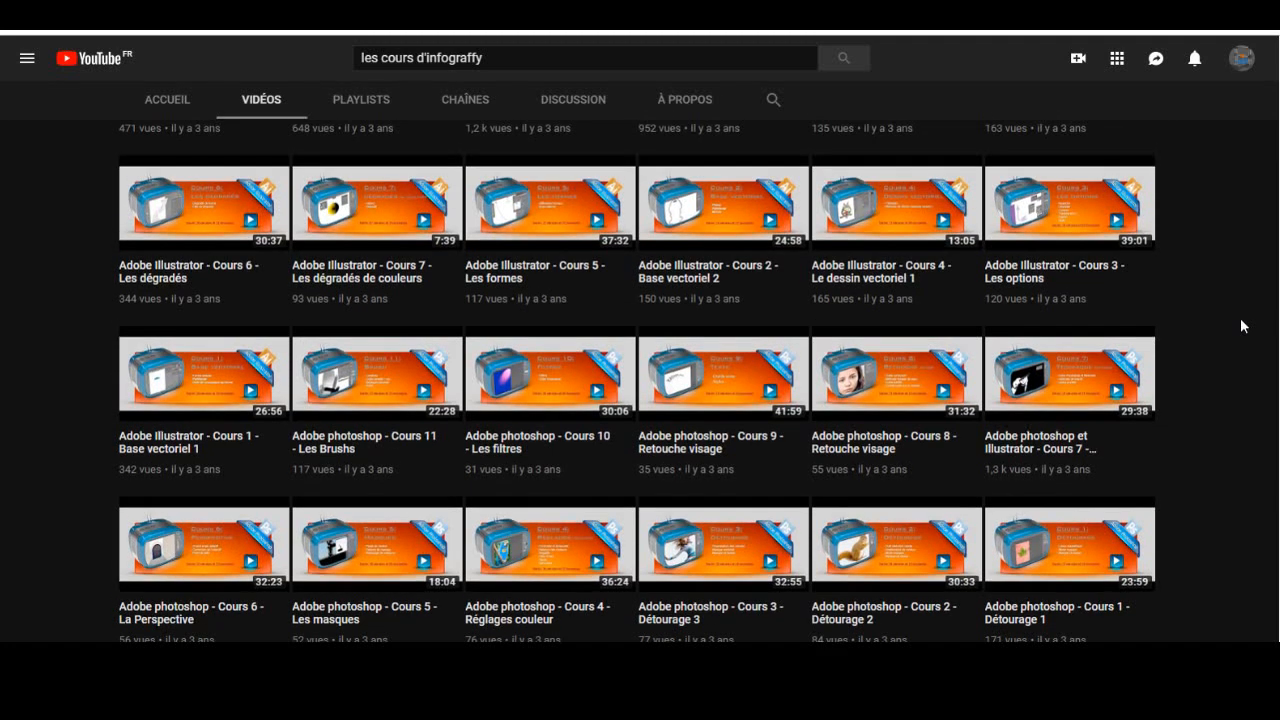
Step: Switch to YouTube and browse the channel's uploaded course videos from the oldest lessons back to the newest uploads
scroll(1243, 323, up, 2)
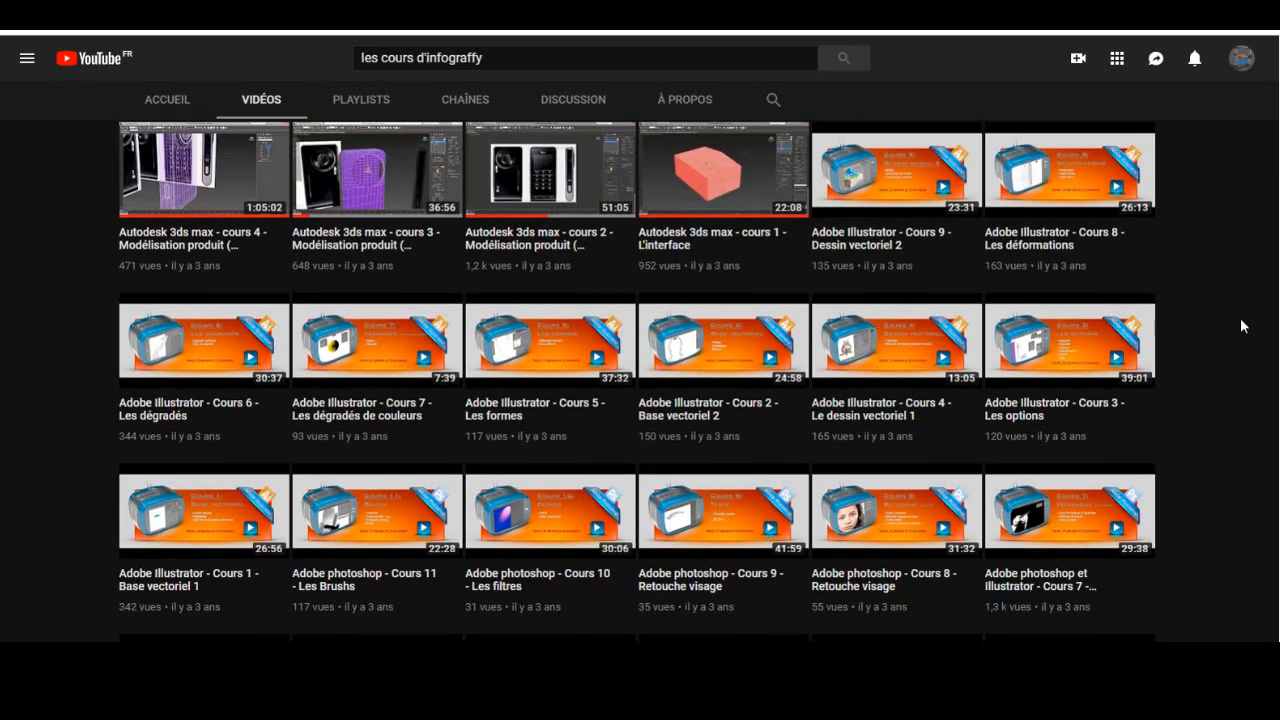
scroll(1243, 326, up, 3)
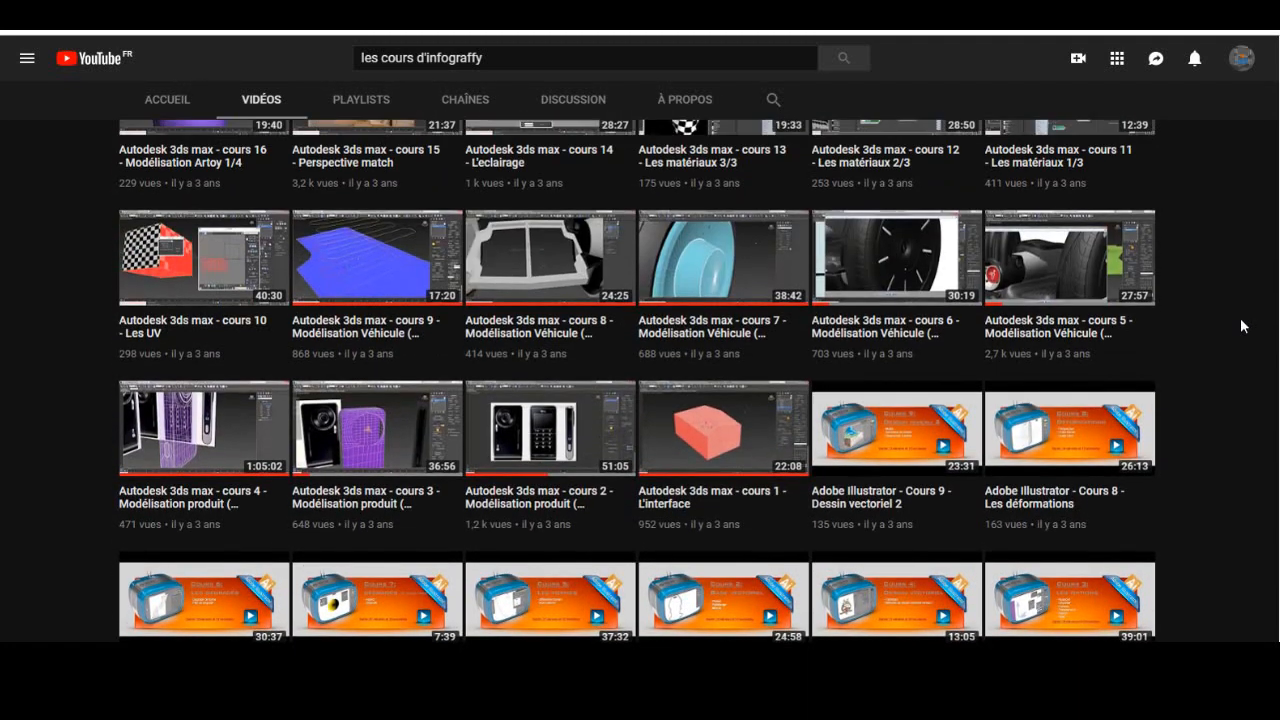
scroll(1243, 326, up, 3)
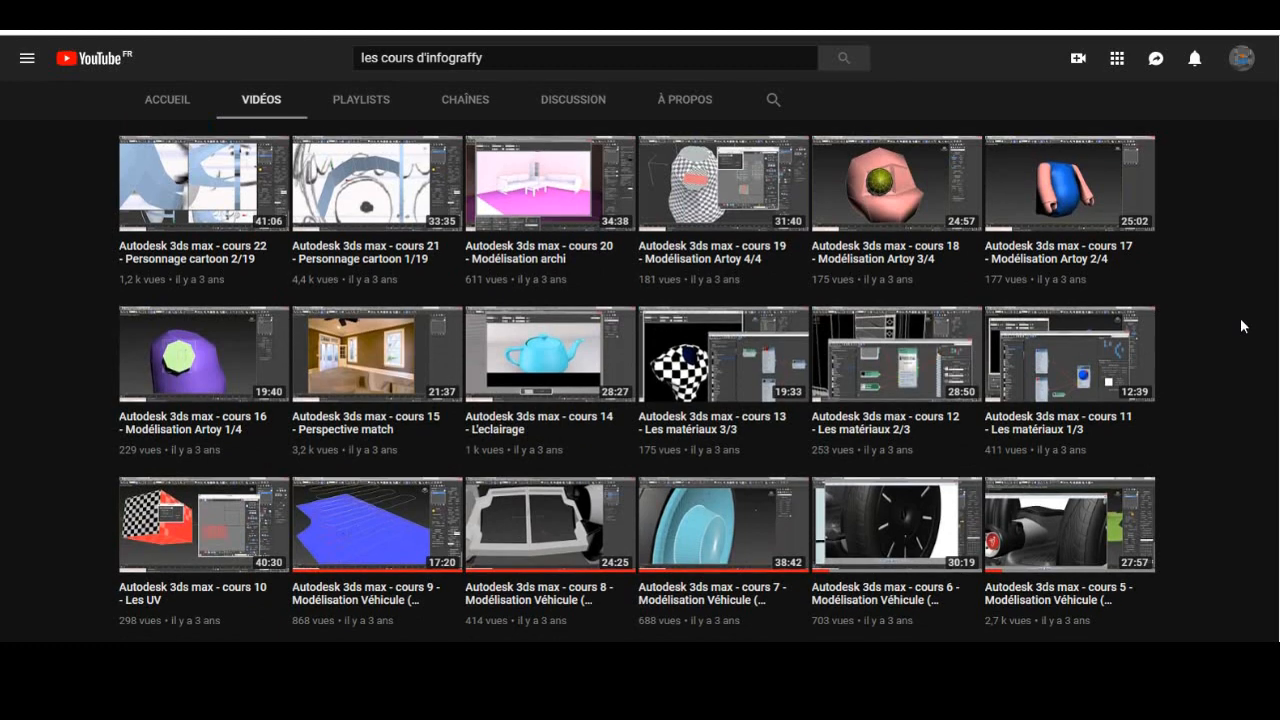
scroll(1243, 326, up, 3)
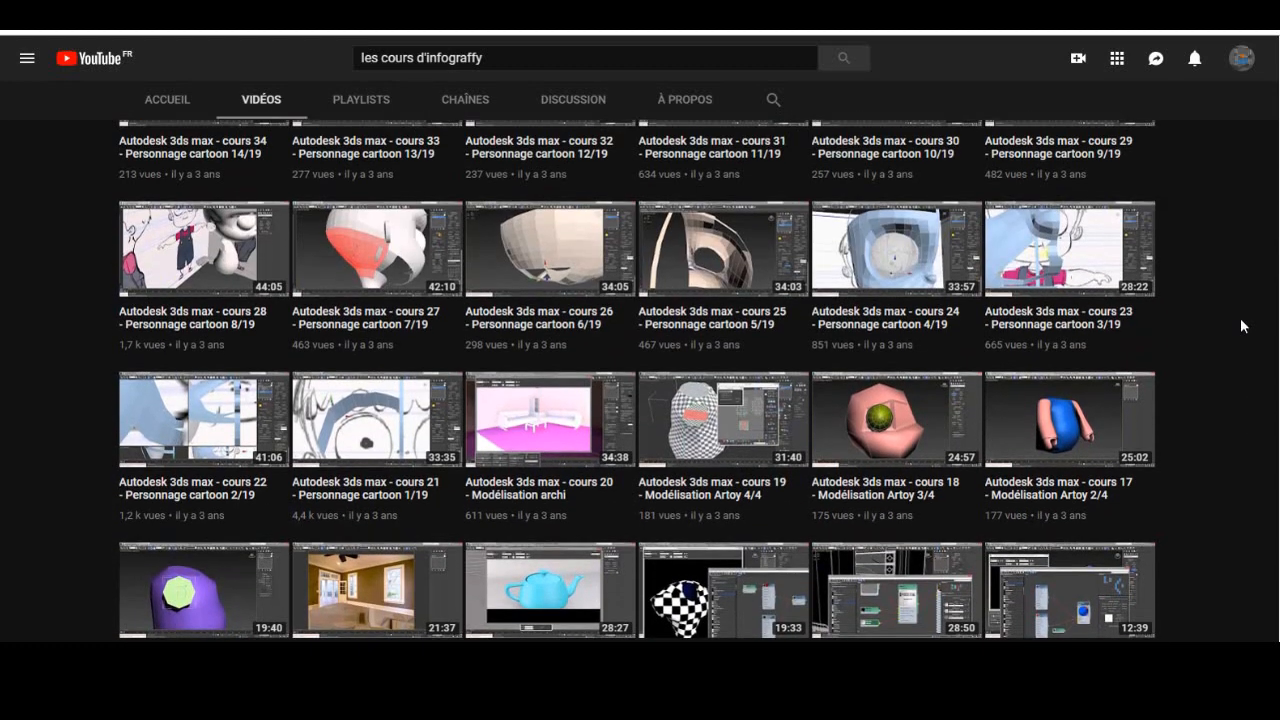
scroll(1243, 326, up, 2)
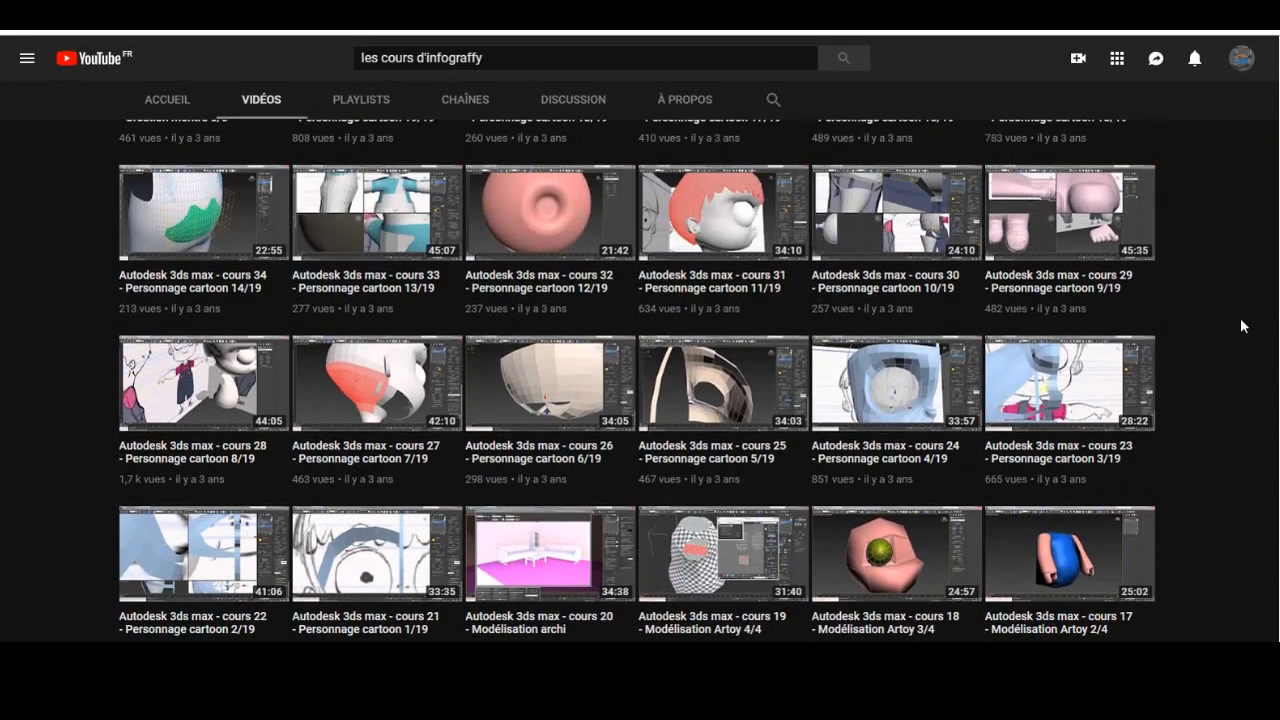
scroll(1243, 326, up, 2)
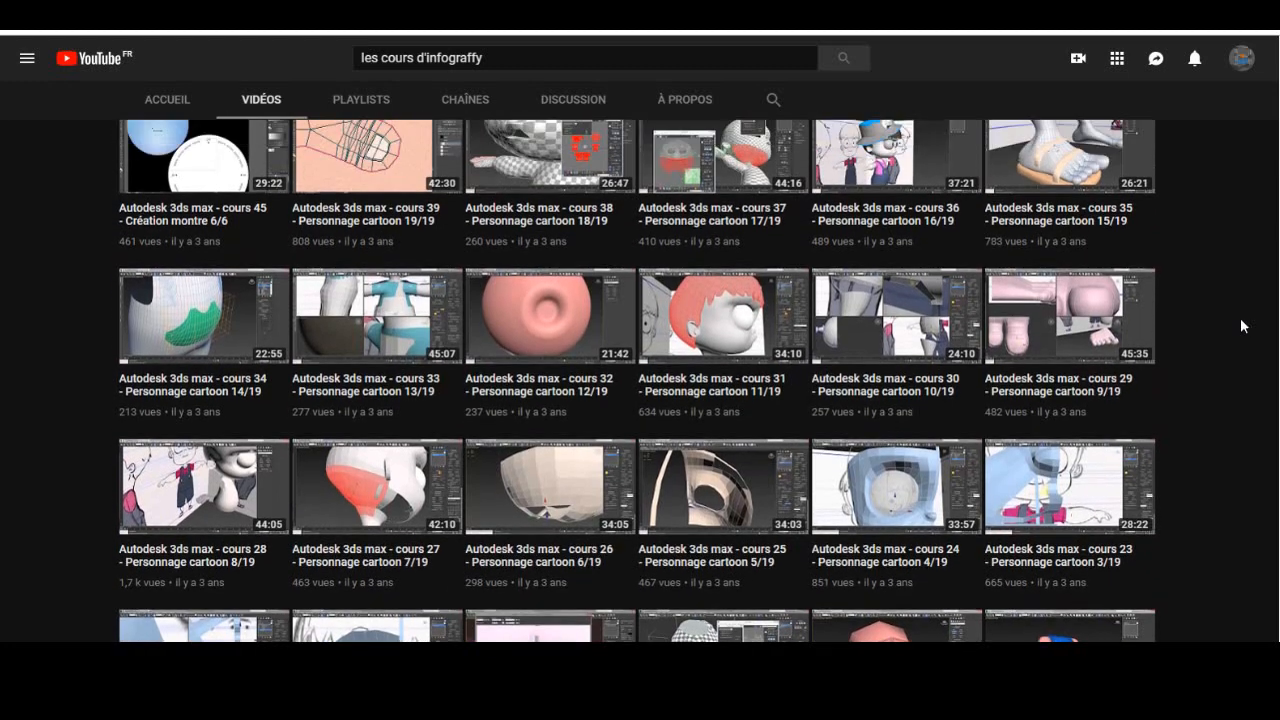
scroll(1243, 326, up, 2)
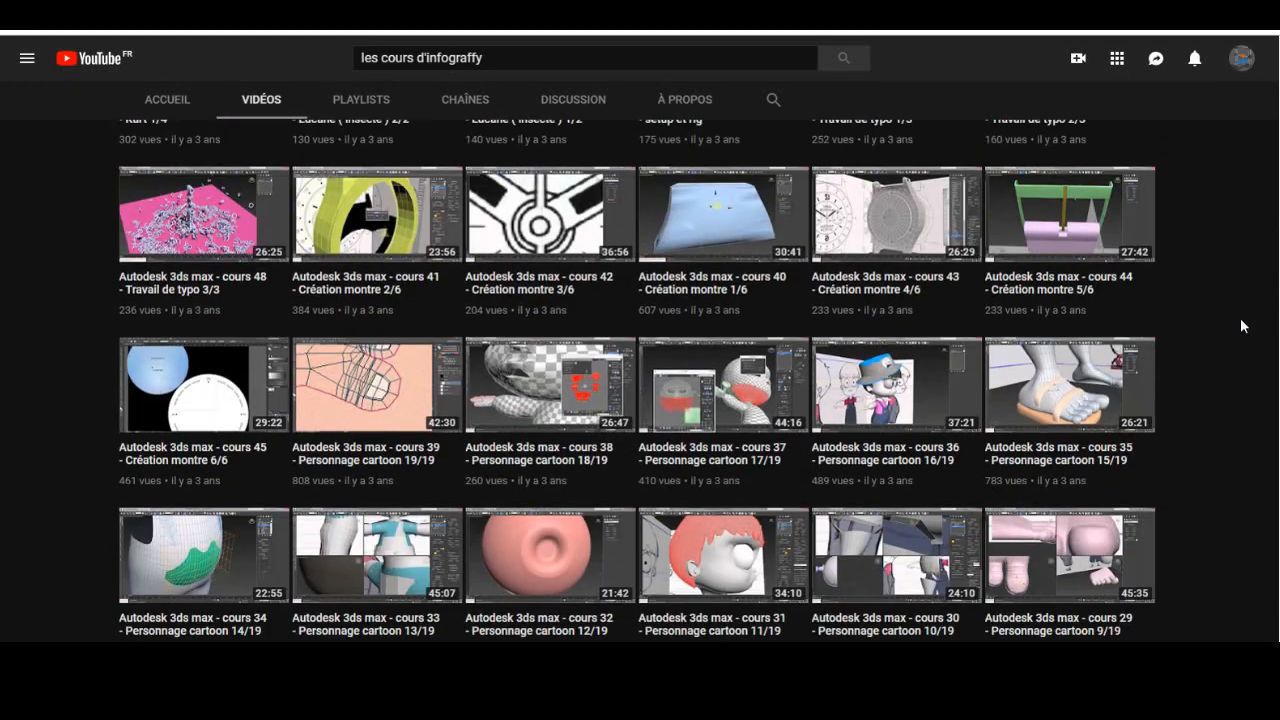
scroll(1243, 326, up, 2)
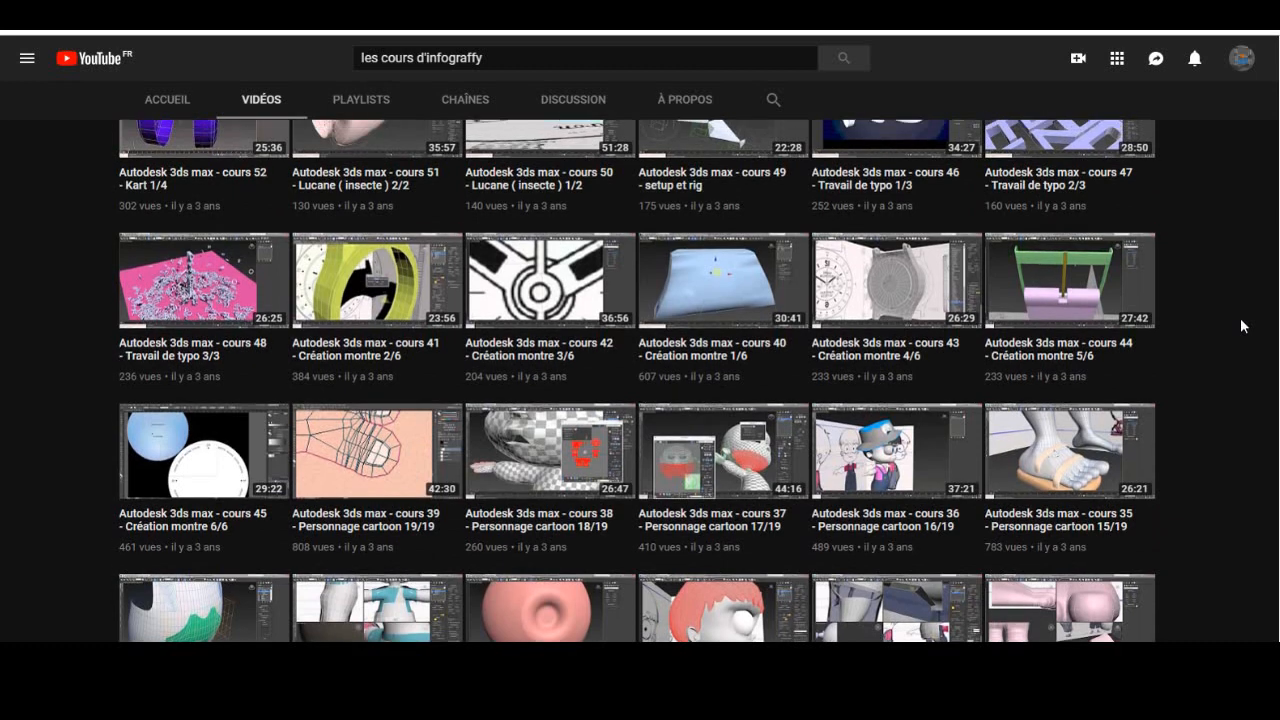
scroll(1243, 326, up, 2)
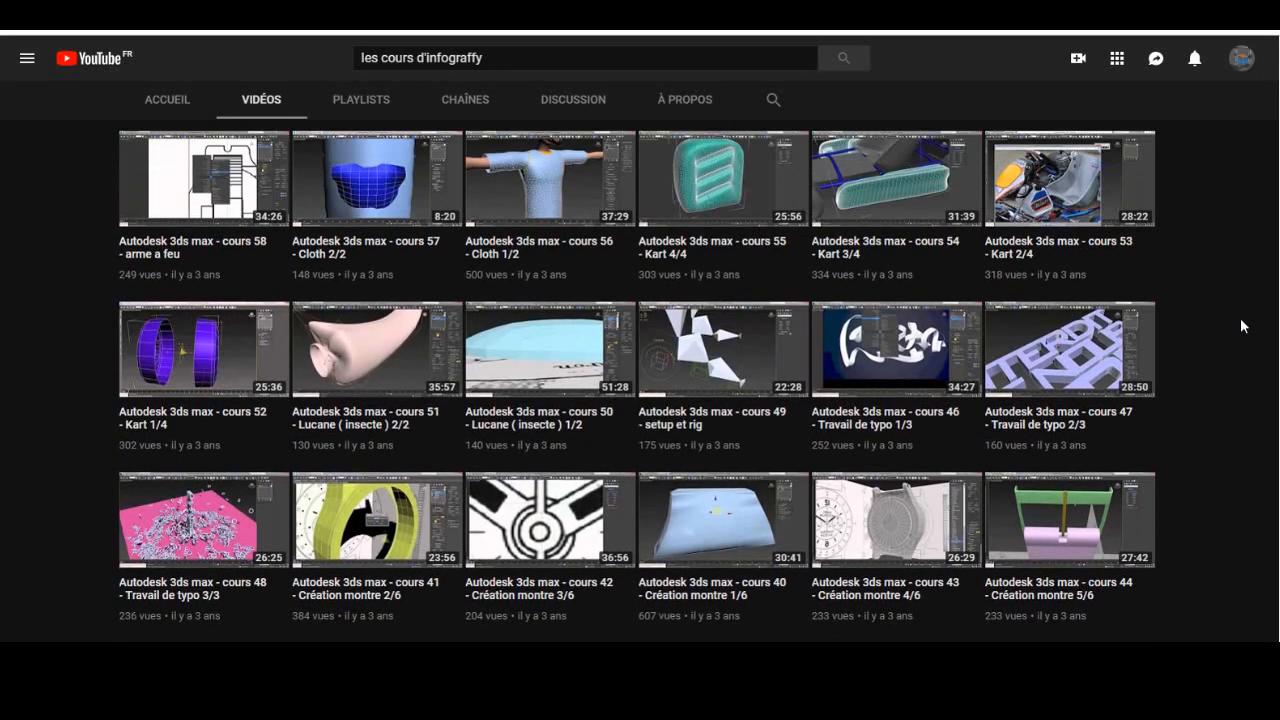
scroll(1243, 326, up, 2)
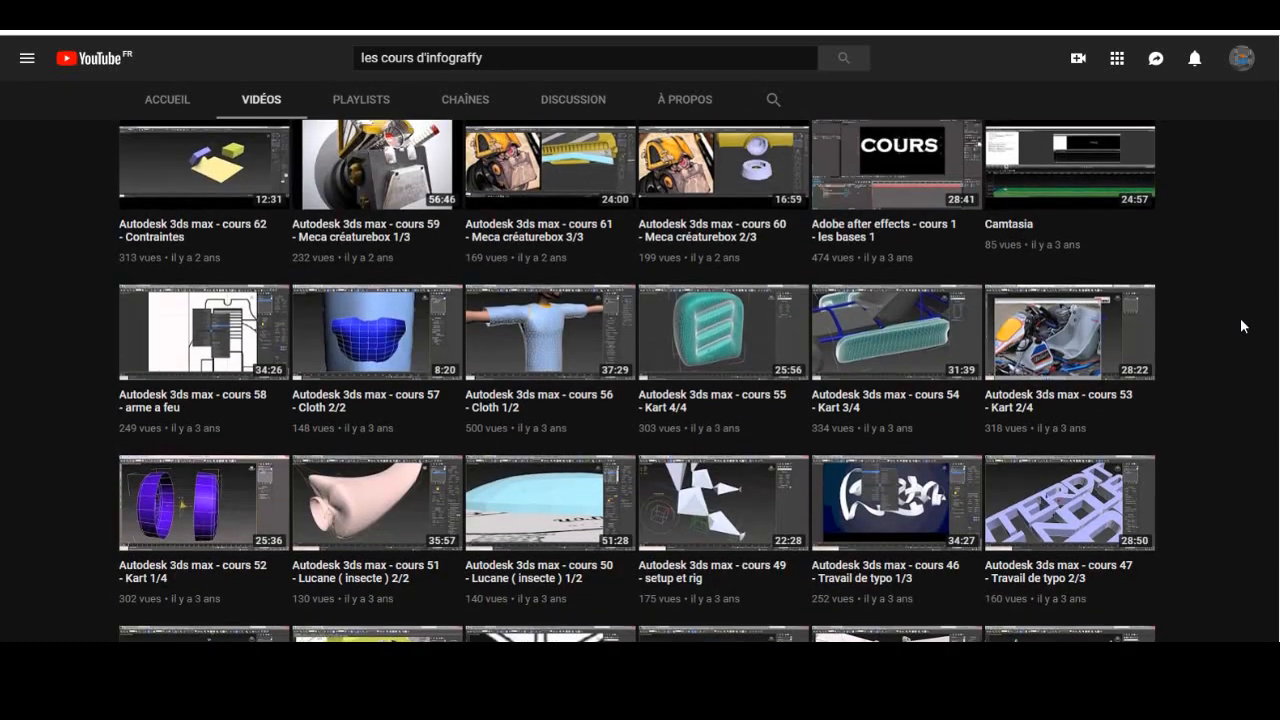
scroll(1243, 326, up, 3)
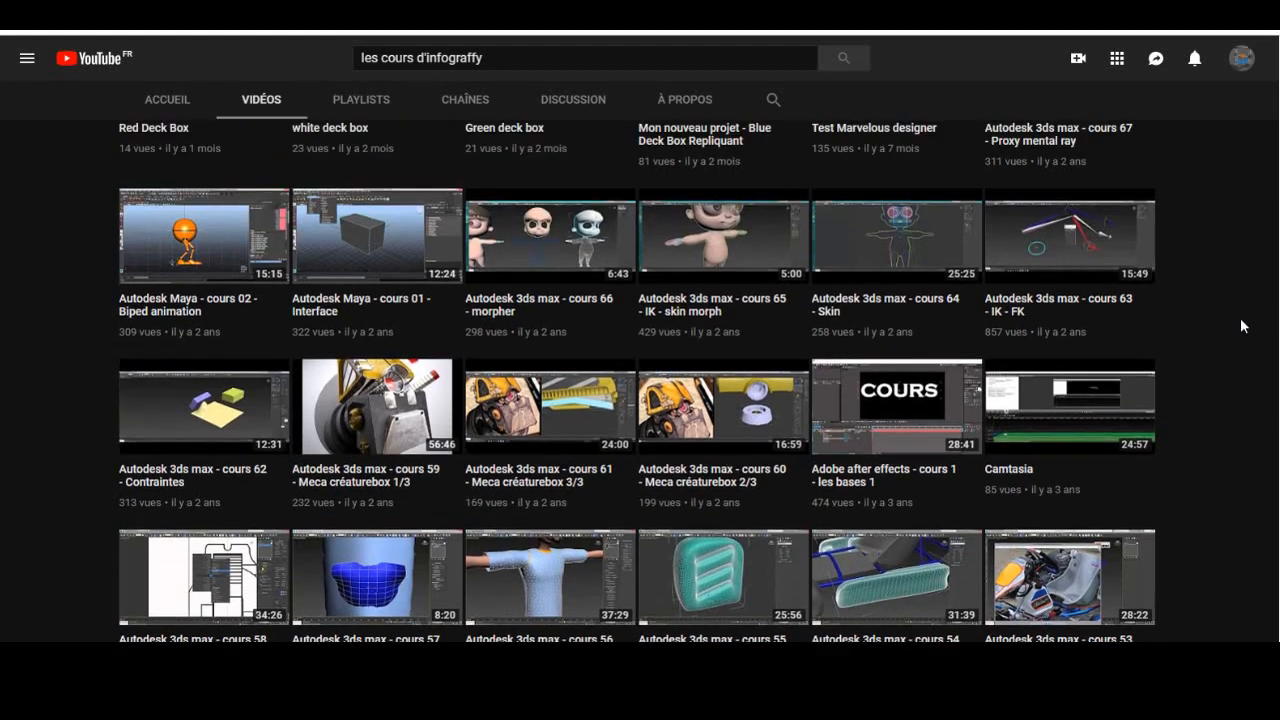
scroll(1243, 326, up, 2)
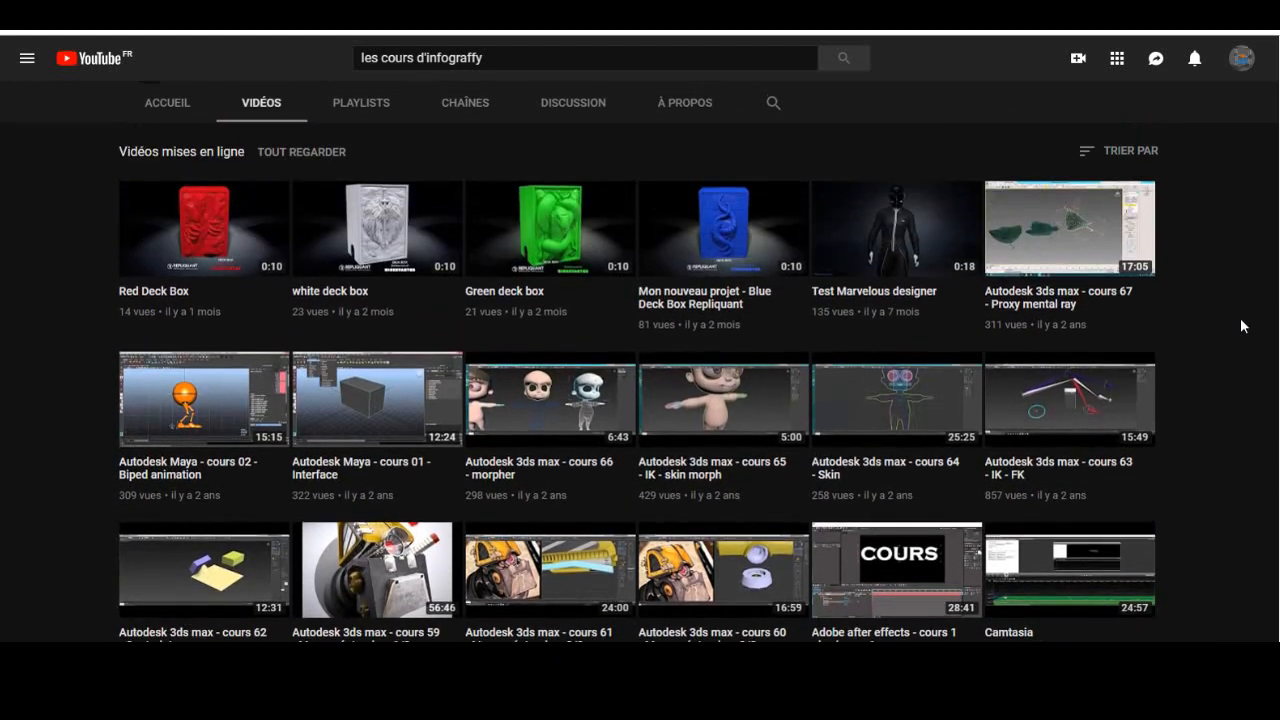
scroll(1243, 326, up, 1)
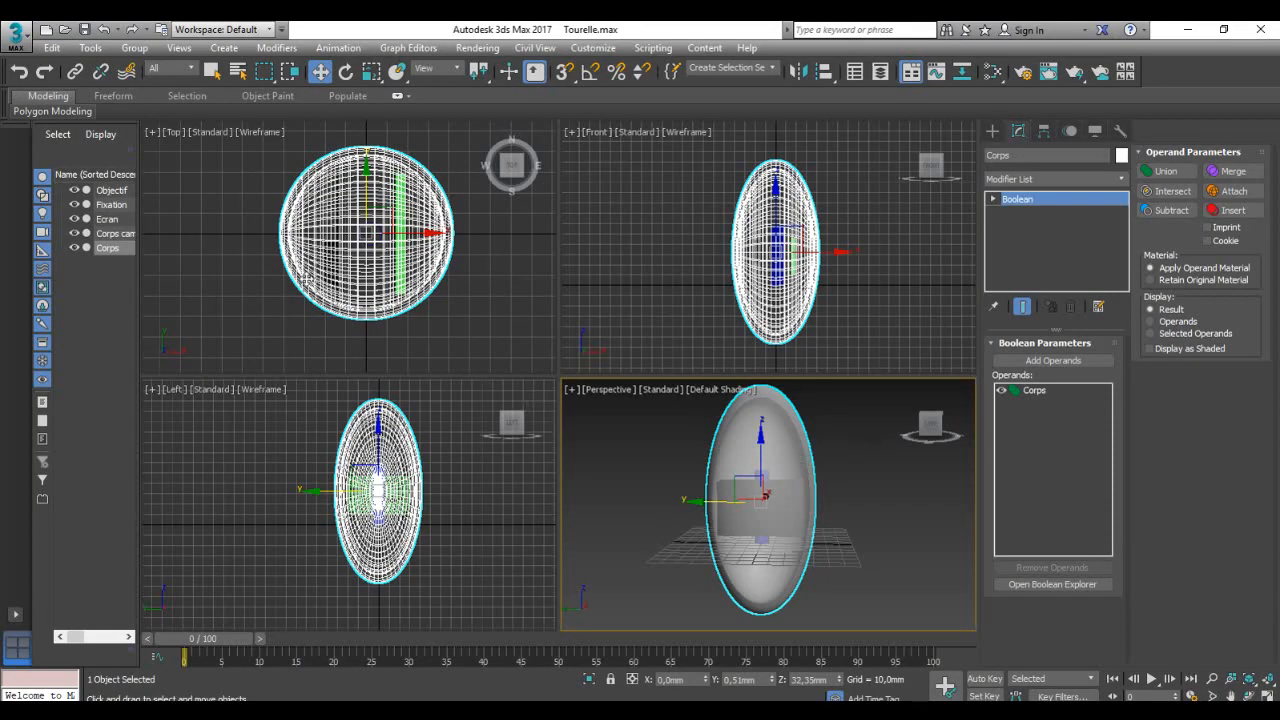
Step: In 3ds Max, set the Corps object's Y position to 0 mm and its Z position to 33,5 mm
middle_drag(842, 480, 852, 487)
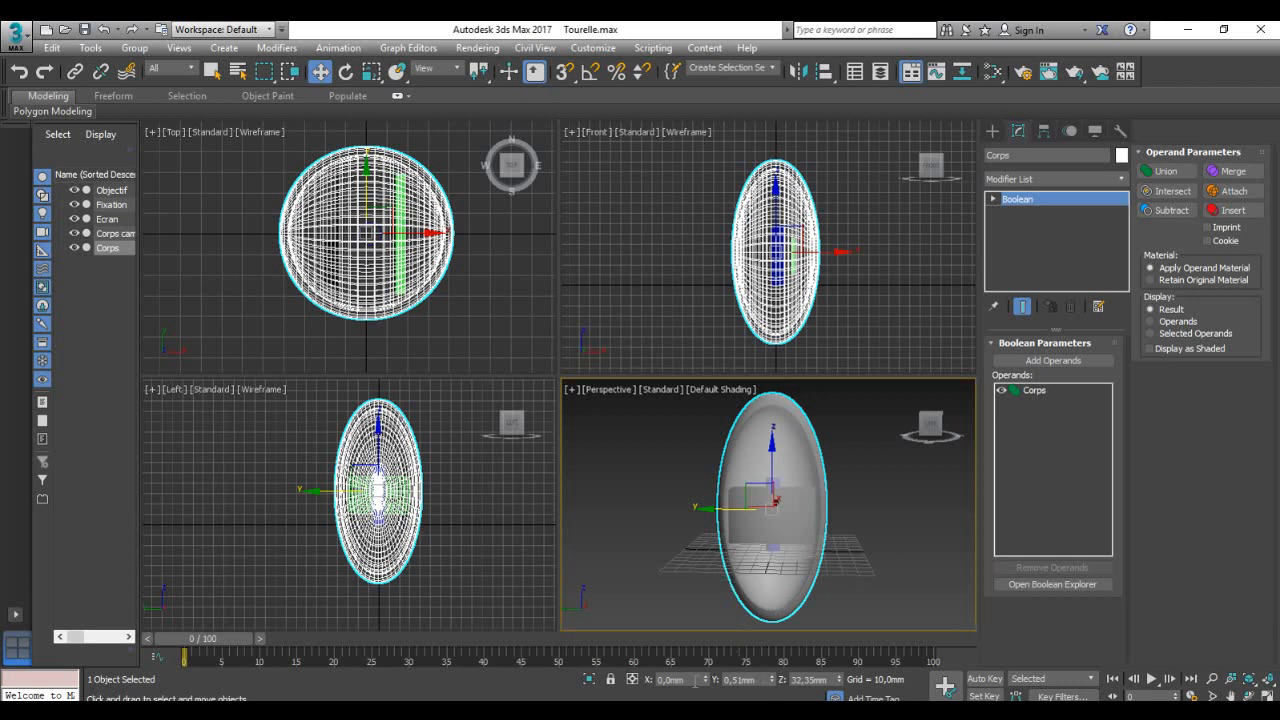
right_click(771, 682)
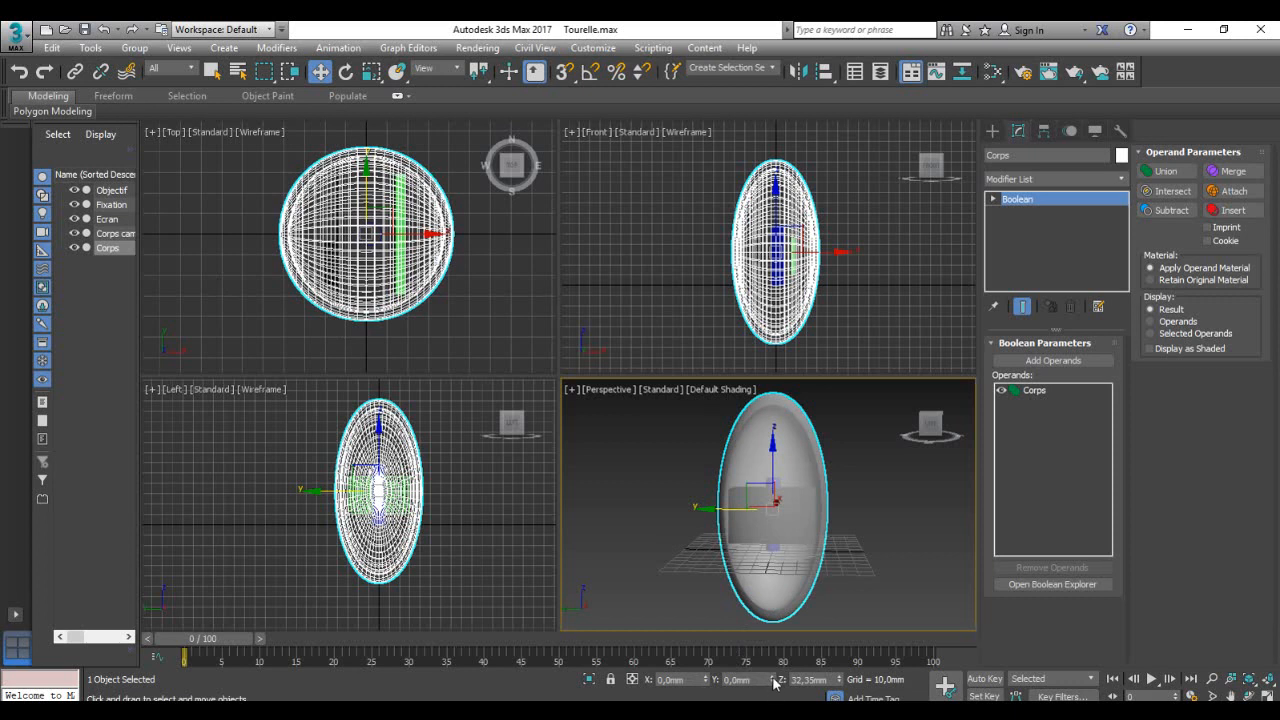
double_click(812, 680)
text(33,5)
key(Return)
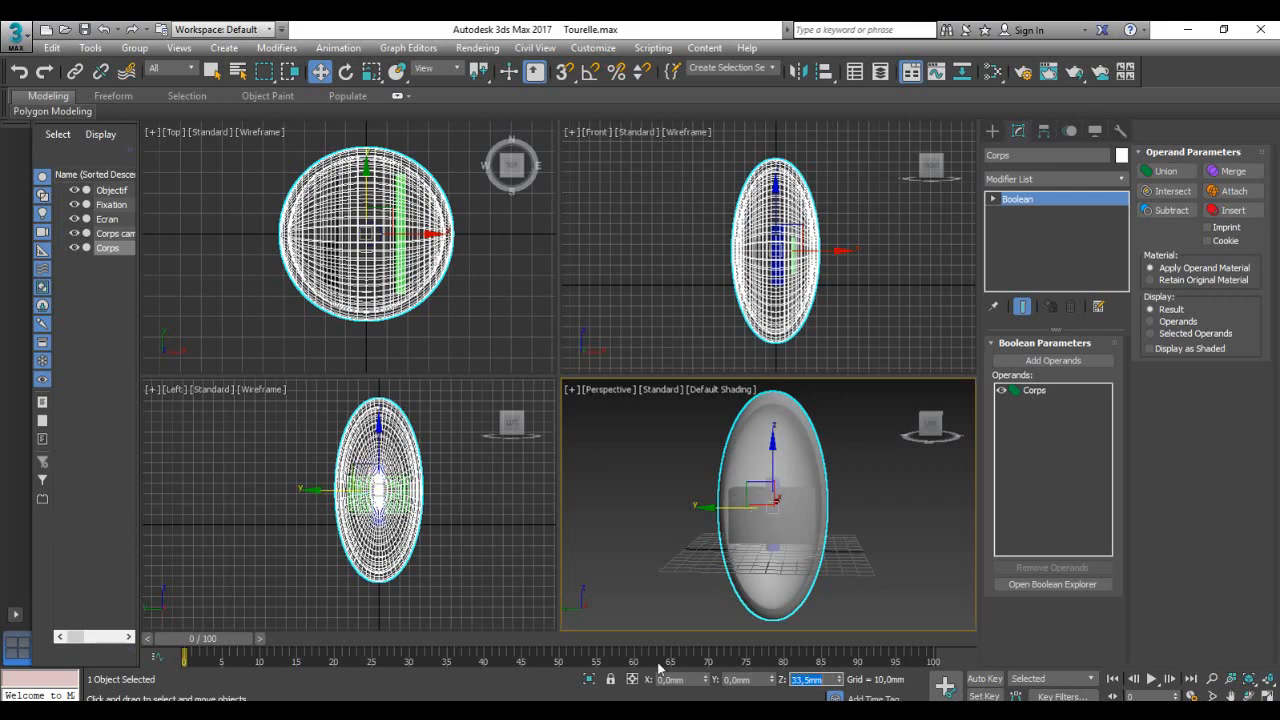
Step: Examine the turret's side panels and overall shape in the reference photo portal.jpg, and return to the 3ds Max scene
click(620, 710)
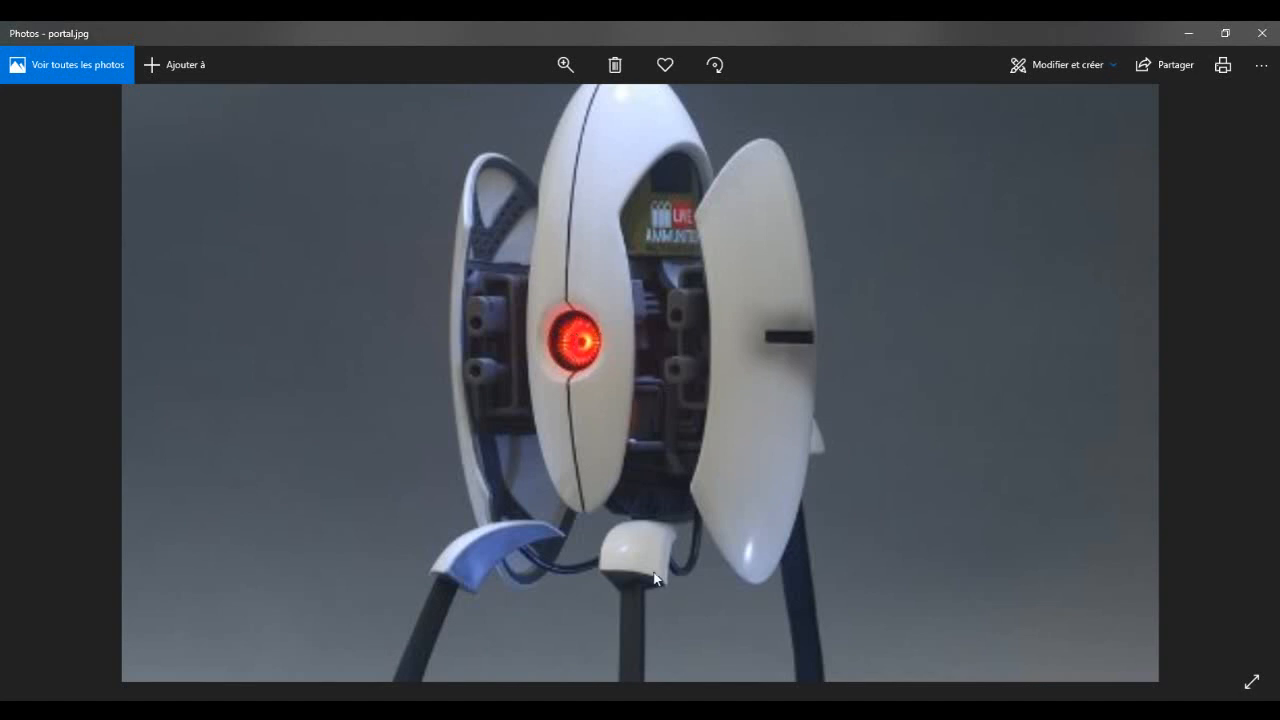
click(628, 712)
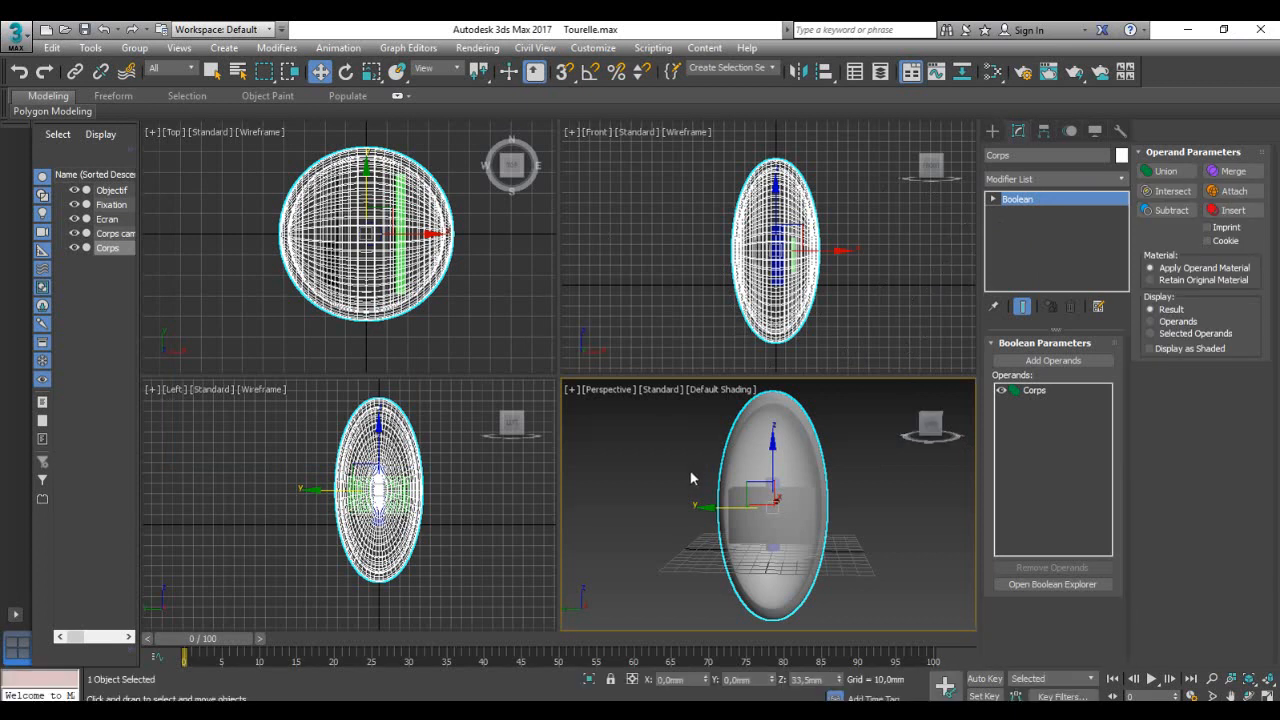
click(584, 710)
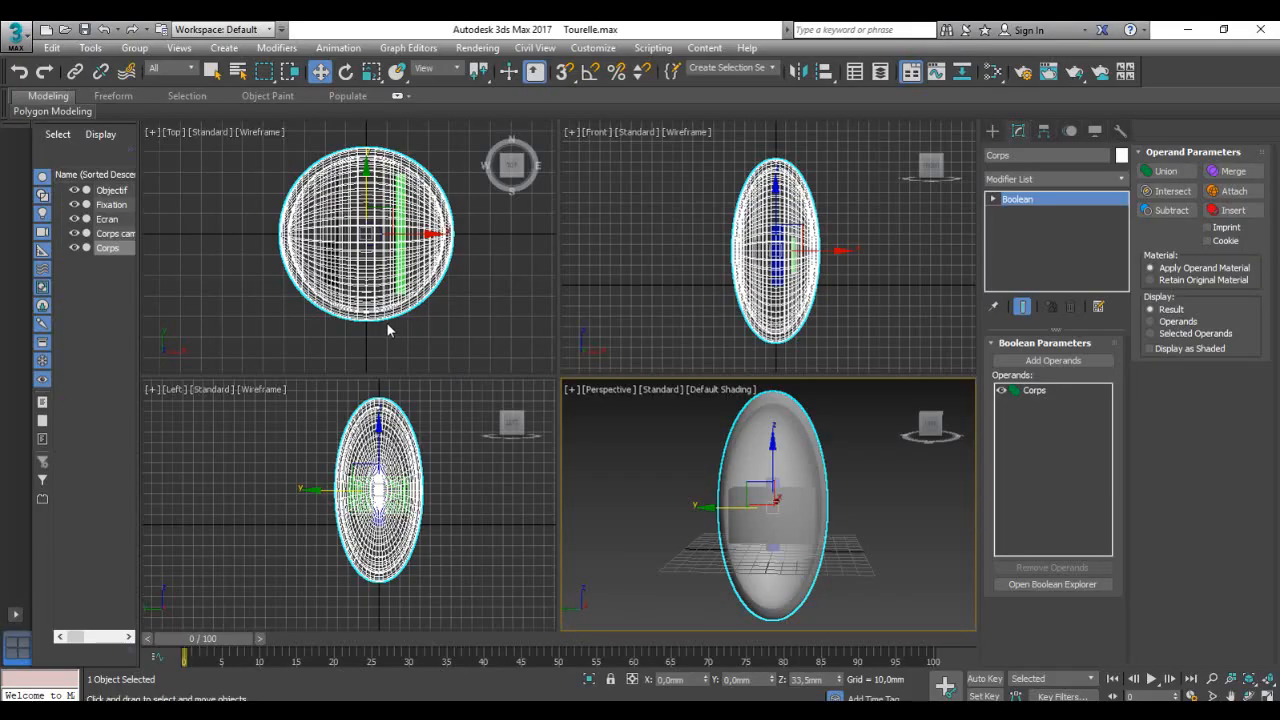
Step: Create a standard box about 8 mm long, 83 mm wide and 76 mm high in the Top view, along the body's +Y edge
middle_drag(386, 322, 398, 343)
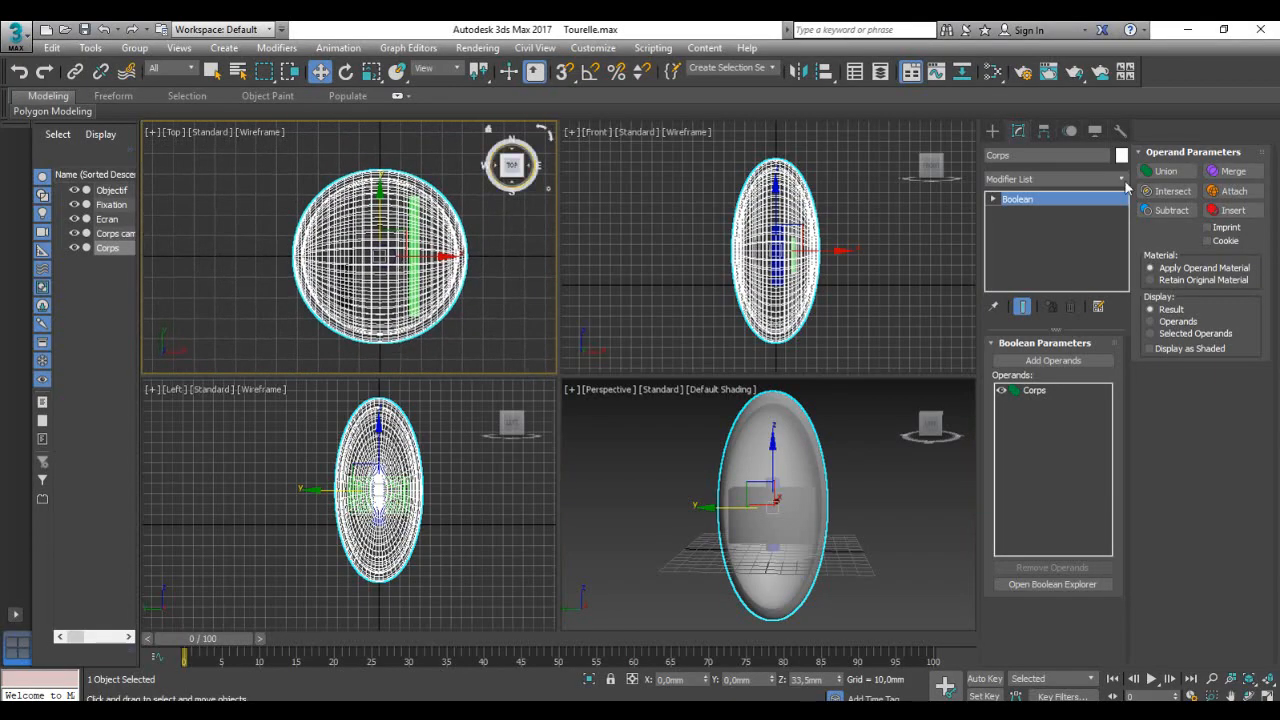
click(993, 132)
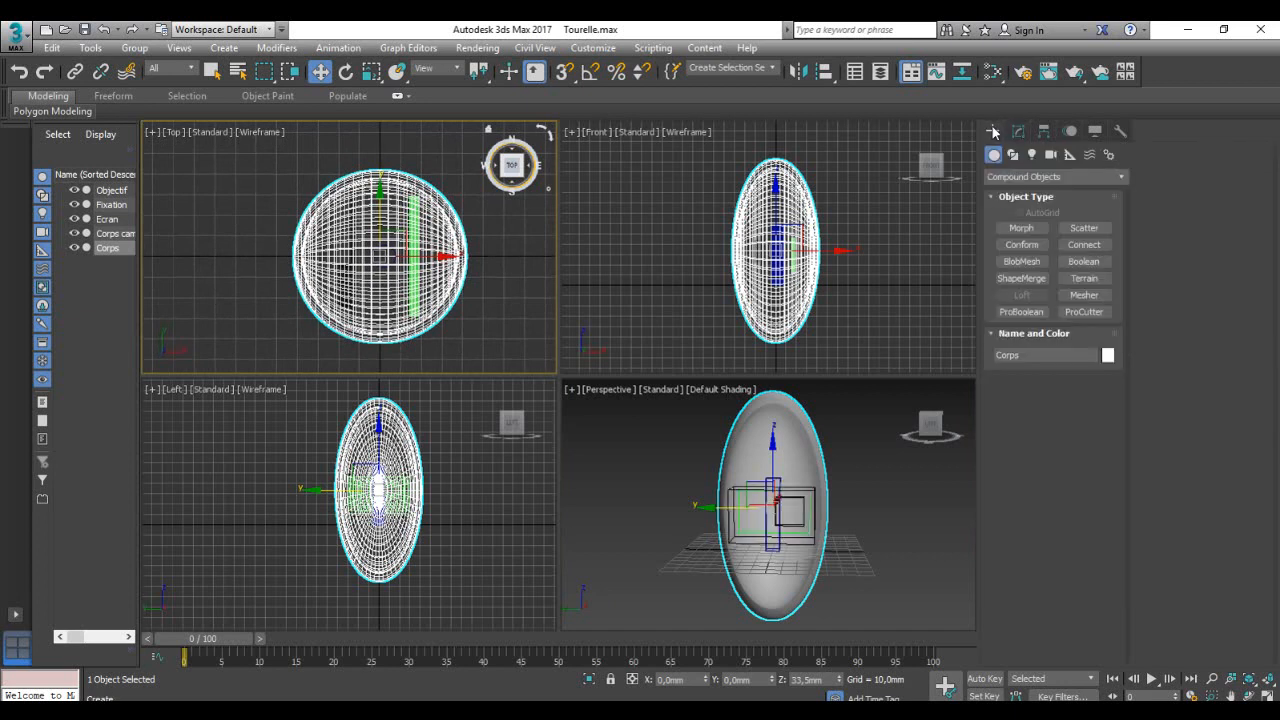
click(1015, 177)
click(1014, 187)
click(1020, 229)
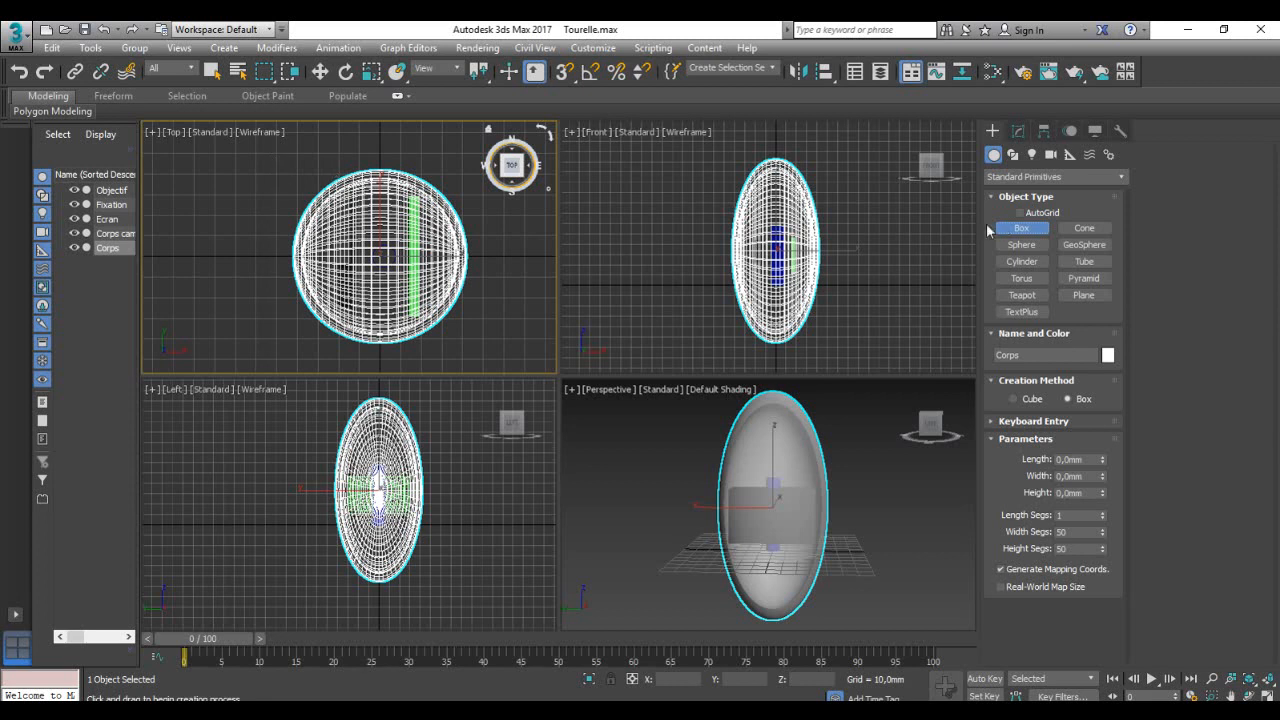
drag(294, 160, 463, 175)
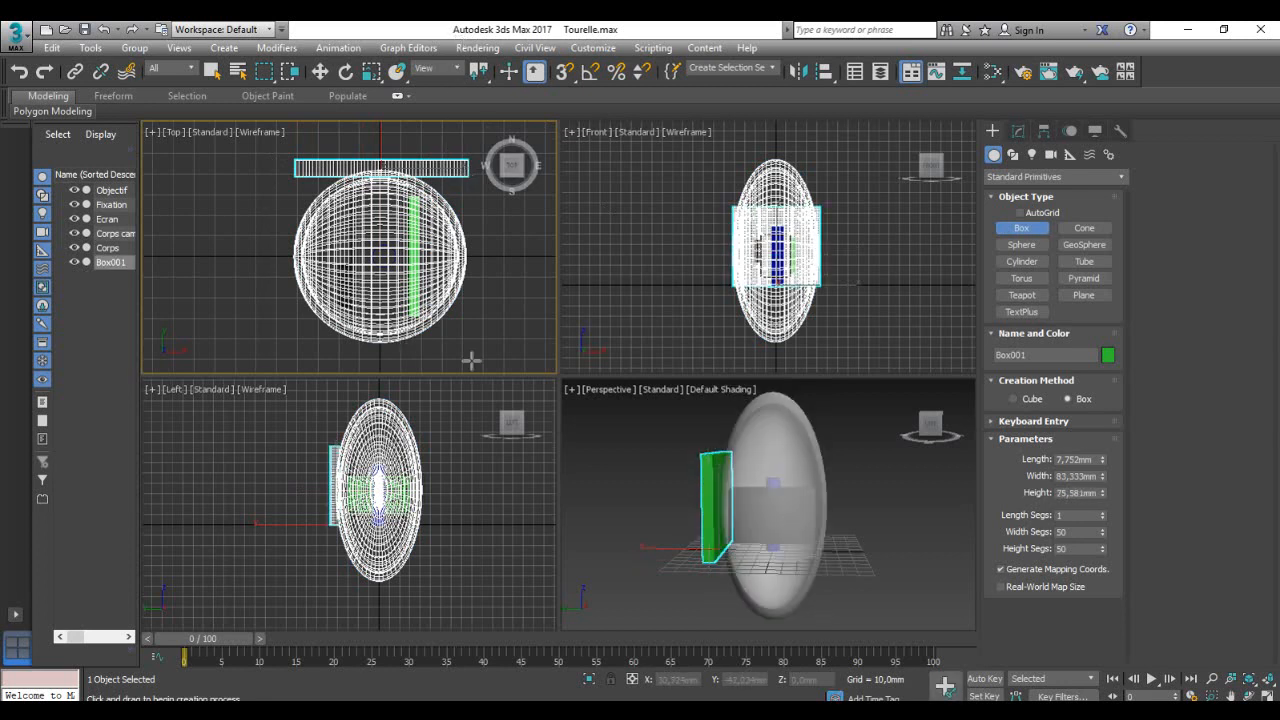
Step: Set the box's length to 1 mm and increase its height to about 101 mm
click(1083, 459)
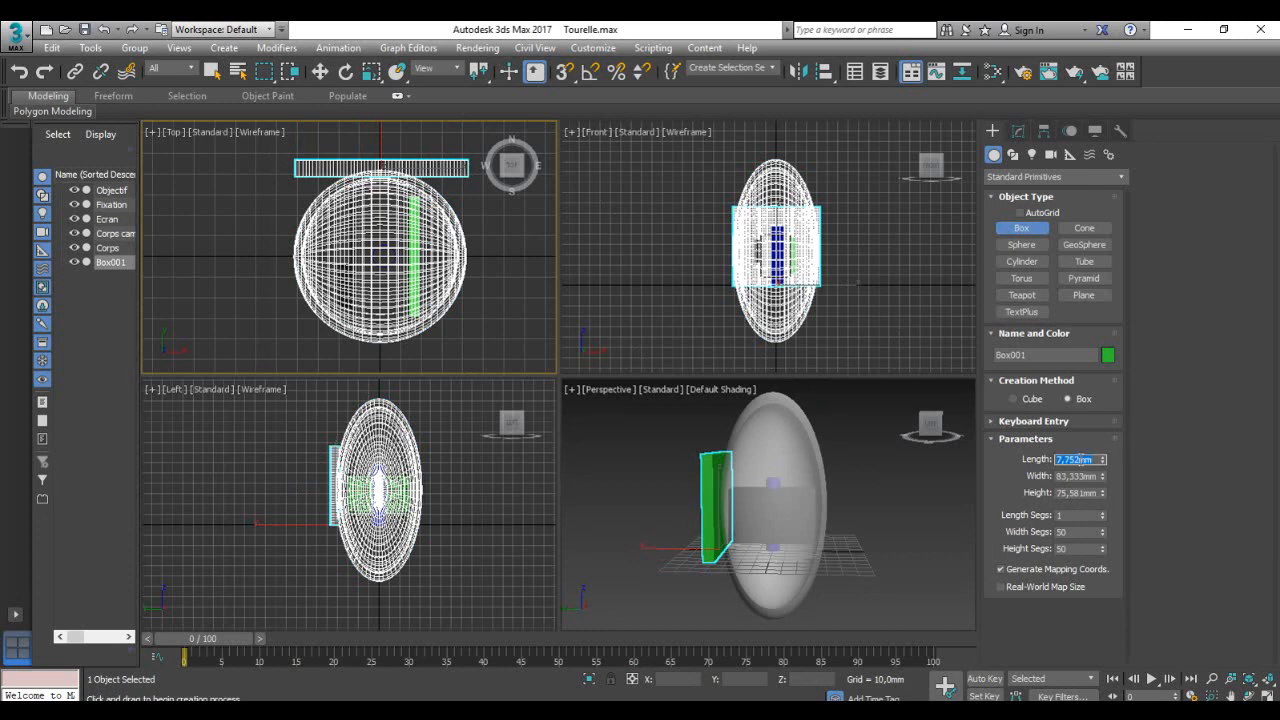
text(1)
key(Tab)
key(Tab)
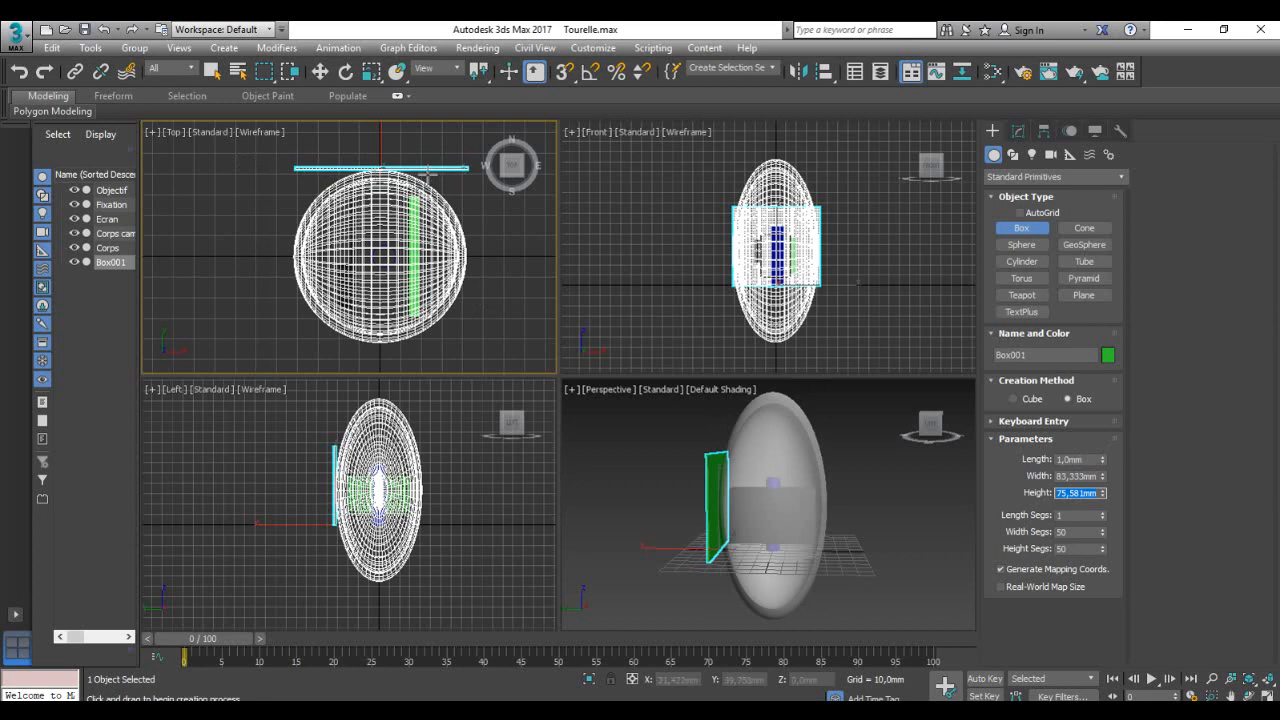
drag(1104, 493, 1101, 463)
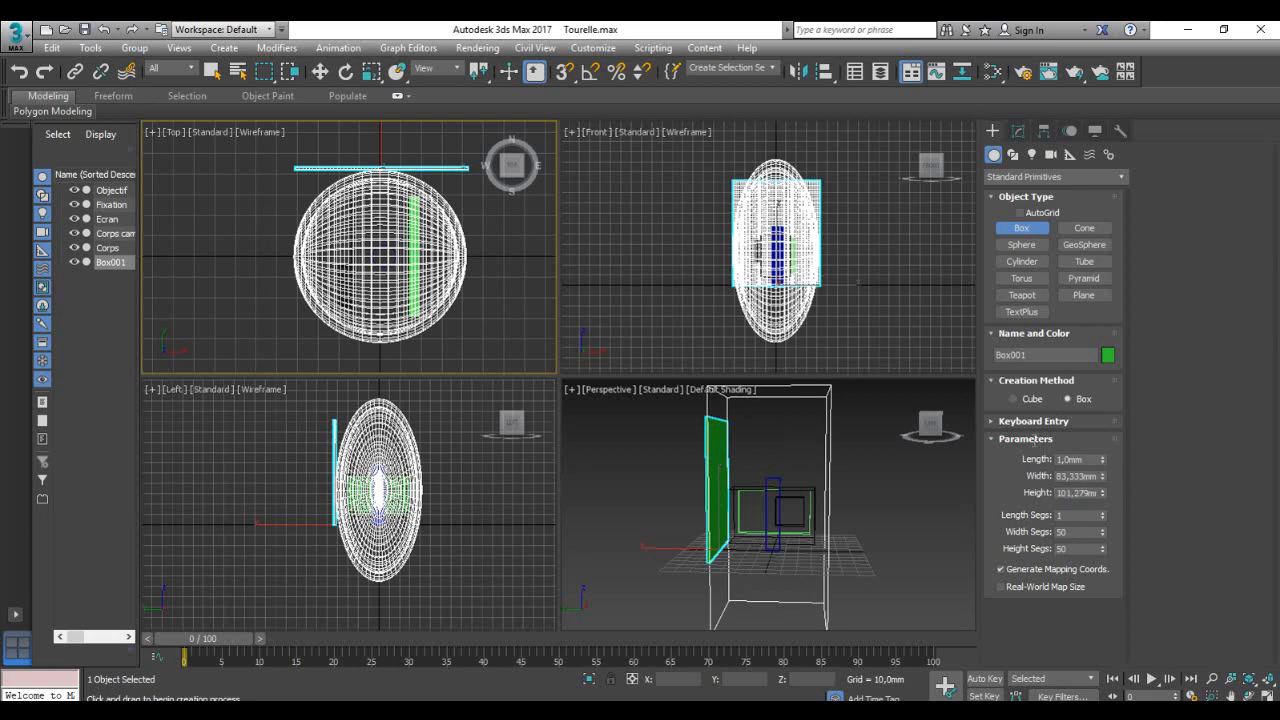
Step: Move the box down in the Front view to a Z position of about -28,5 mm
right_click(840, 292)
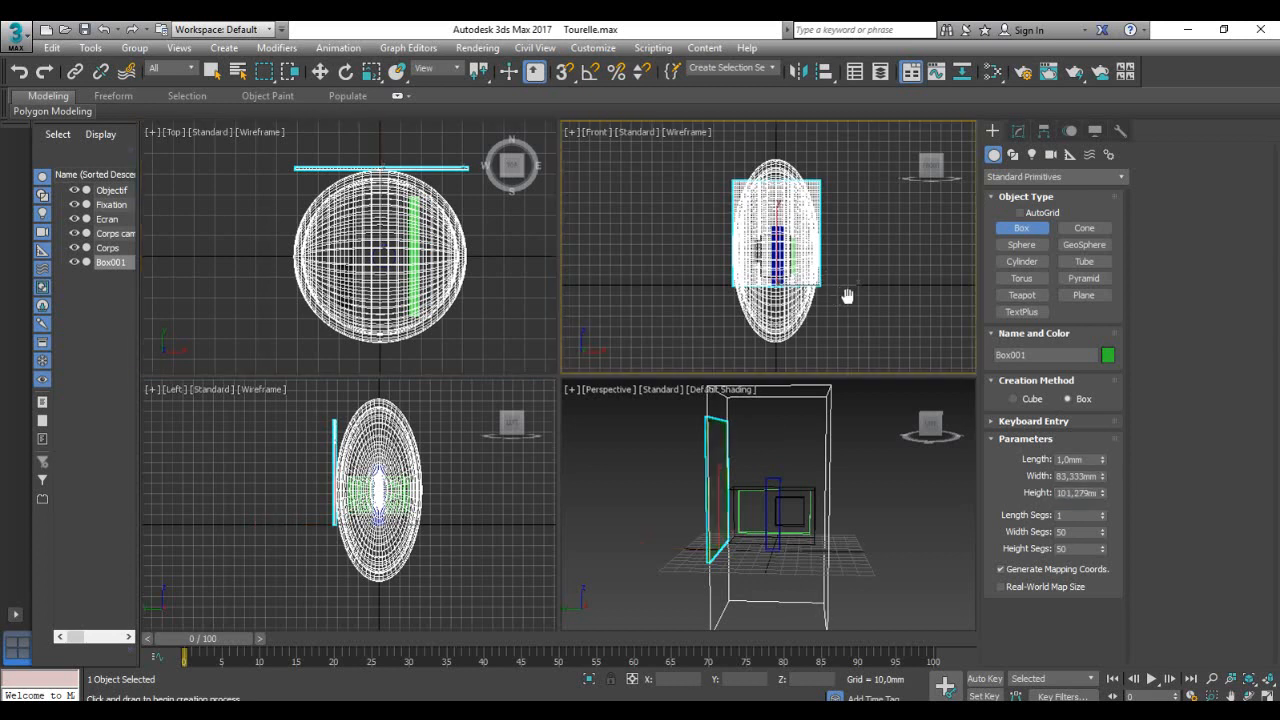
drag(779, 225, 780, 254)
alt+middle_drag(745, 567, 736, 530)
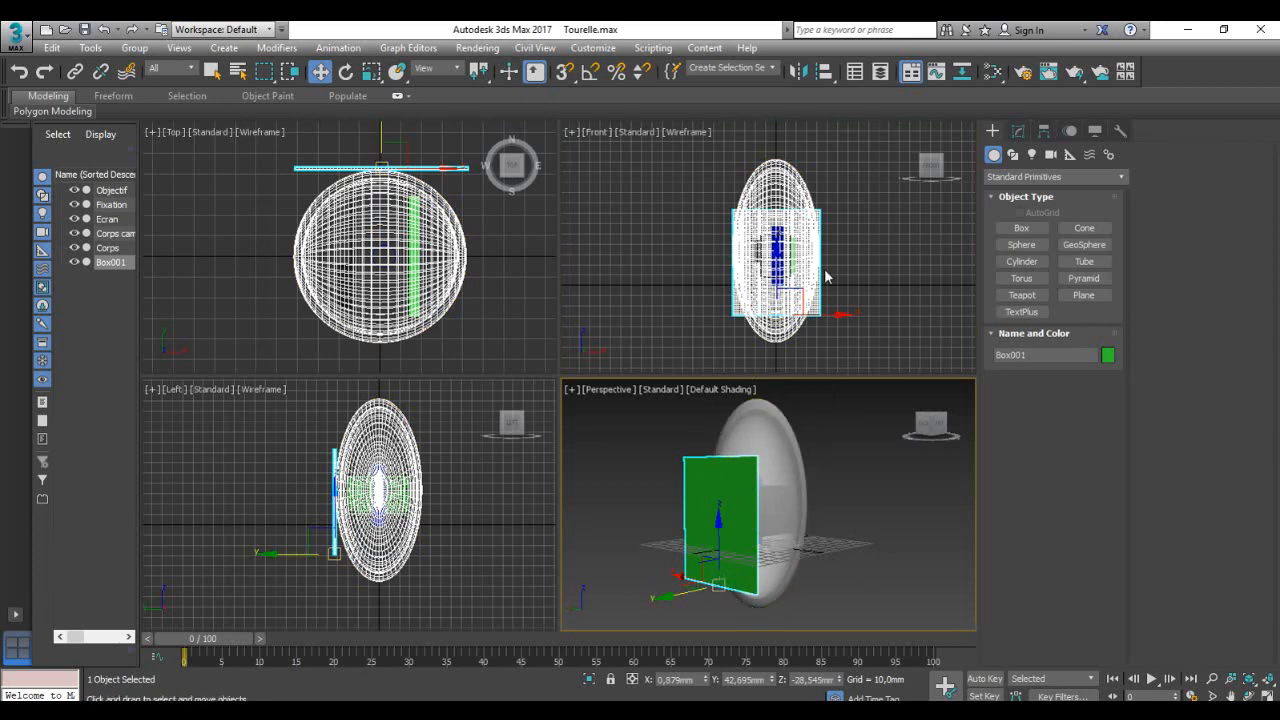
Step: Center the box's pivot on the object and display its modifiable parameters
click(1044, 135)
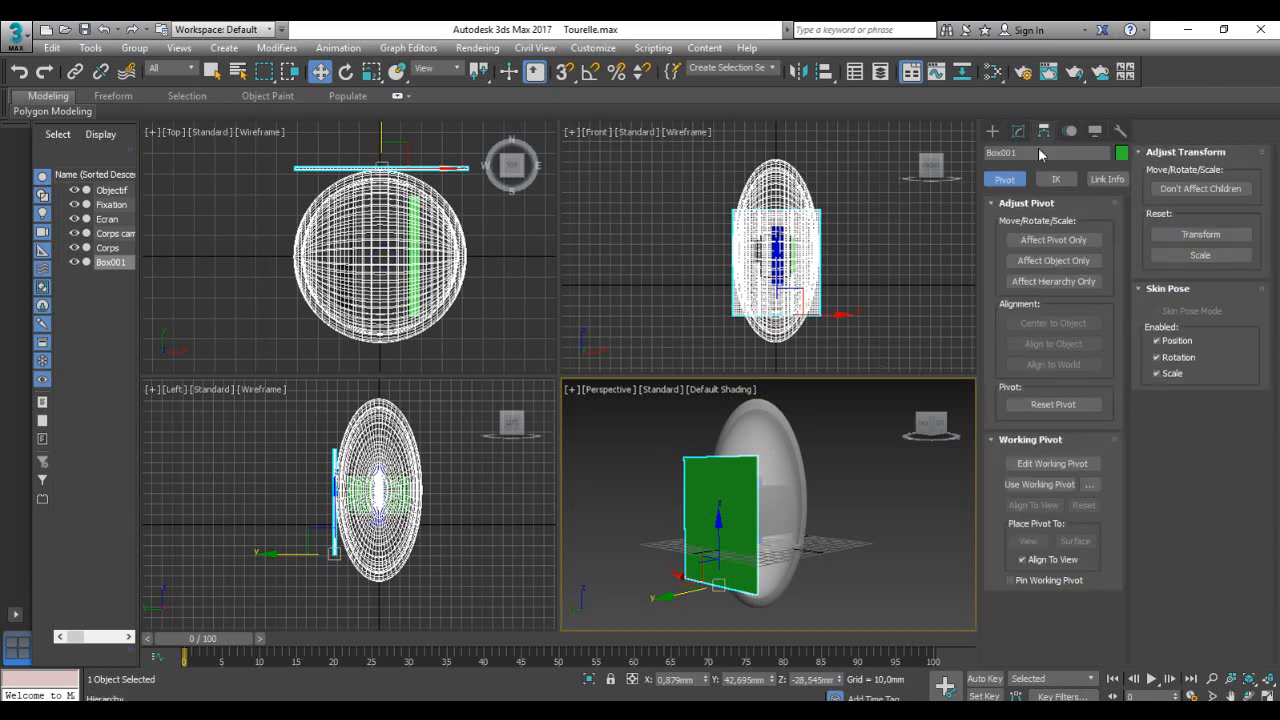
click(1048, 241)
click(1048, 324)
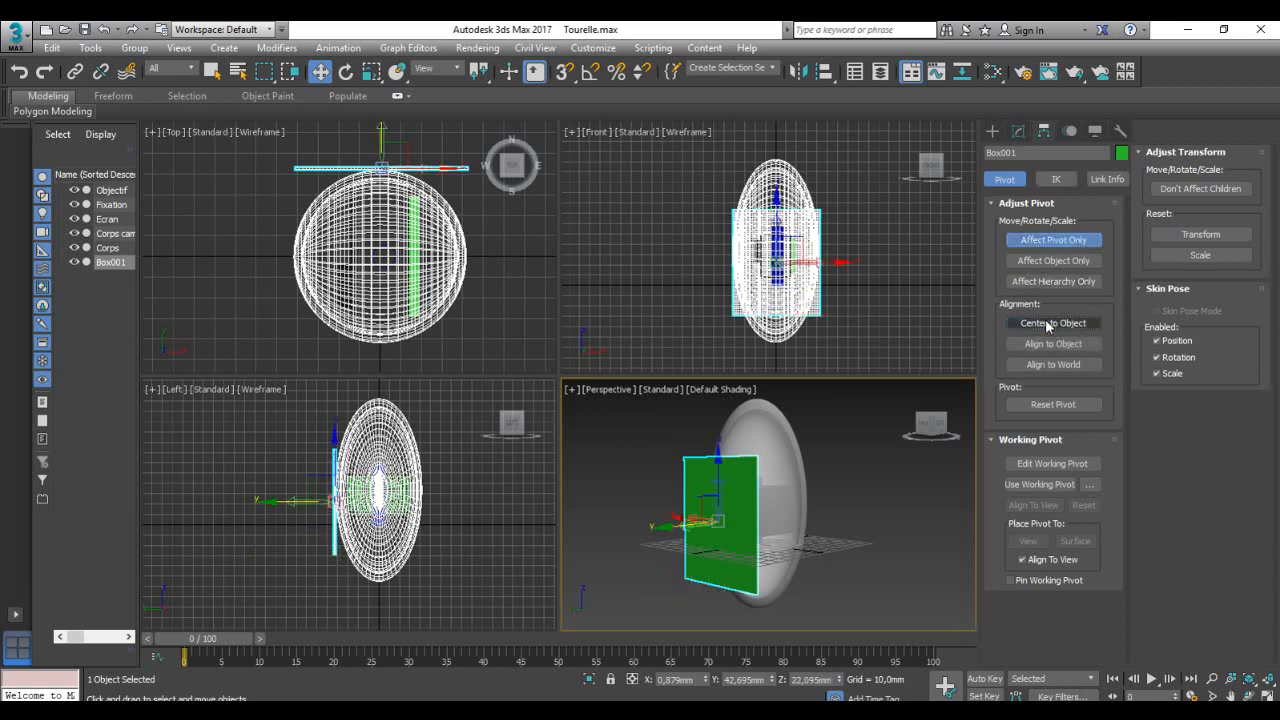
click(1075, 245)
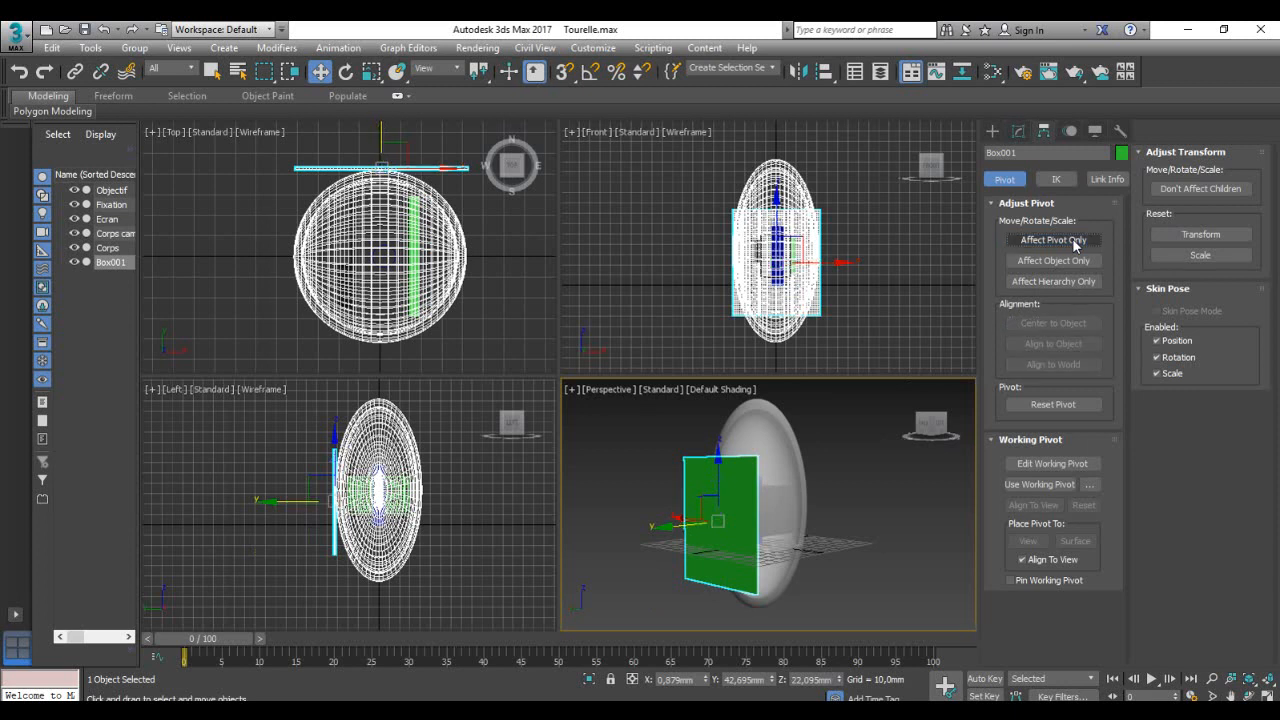
click(1019, 131)
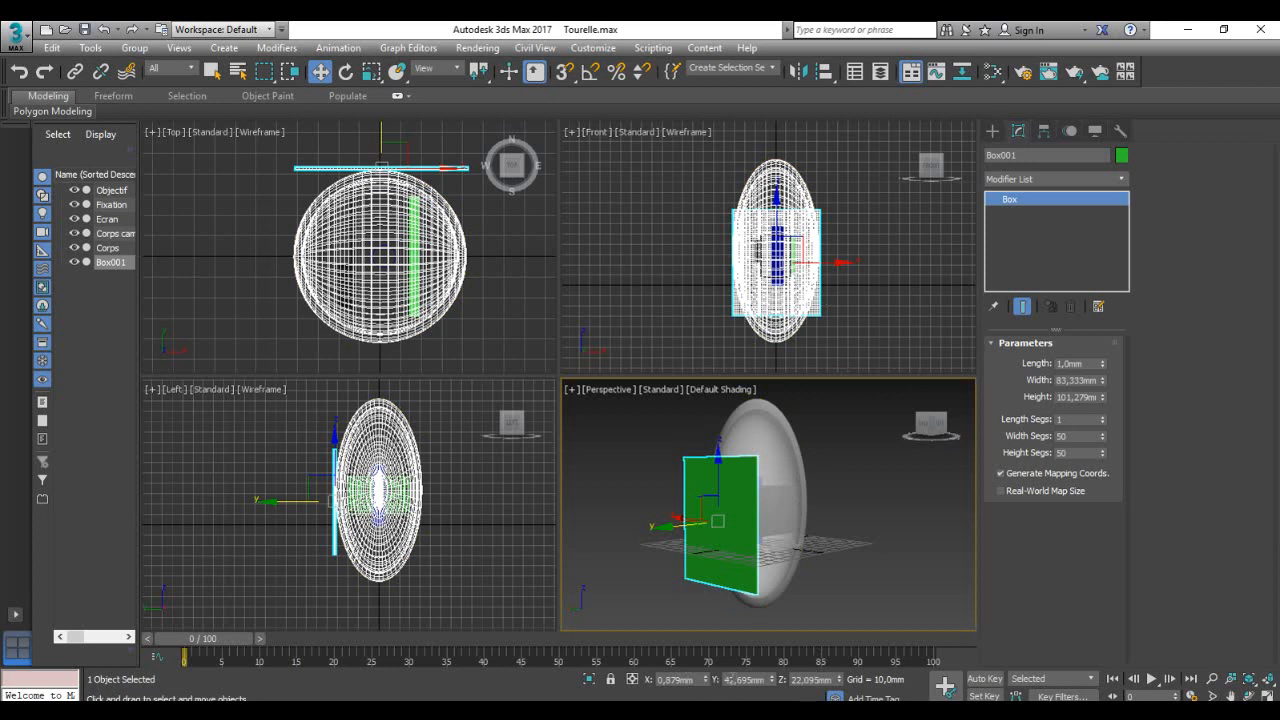
middle_drag(390, 199, 407, 232)
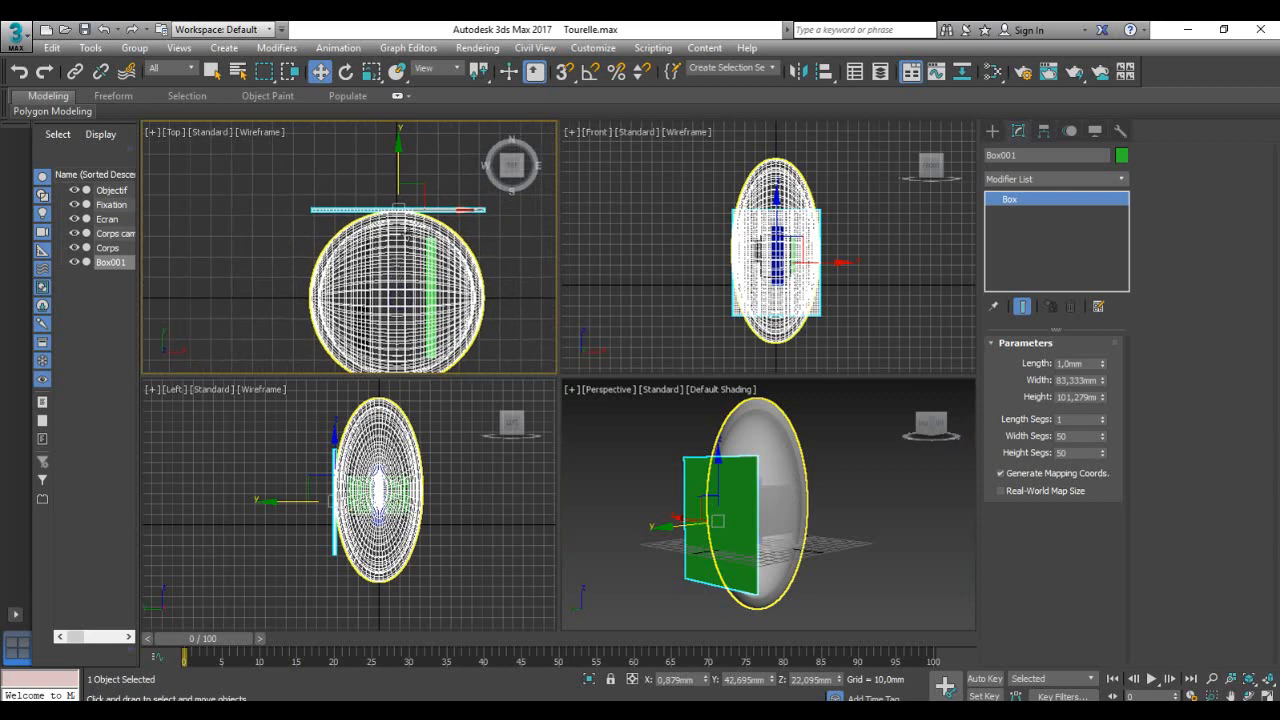
Step: Move the box against the body to X 0, Y about 39,55 and Z 33,5 mm
scroll(409, 231, up, 4)
drag(388, 131, 388, 140)
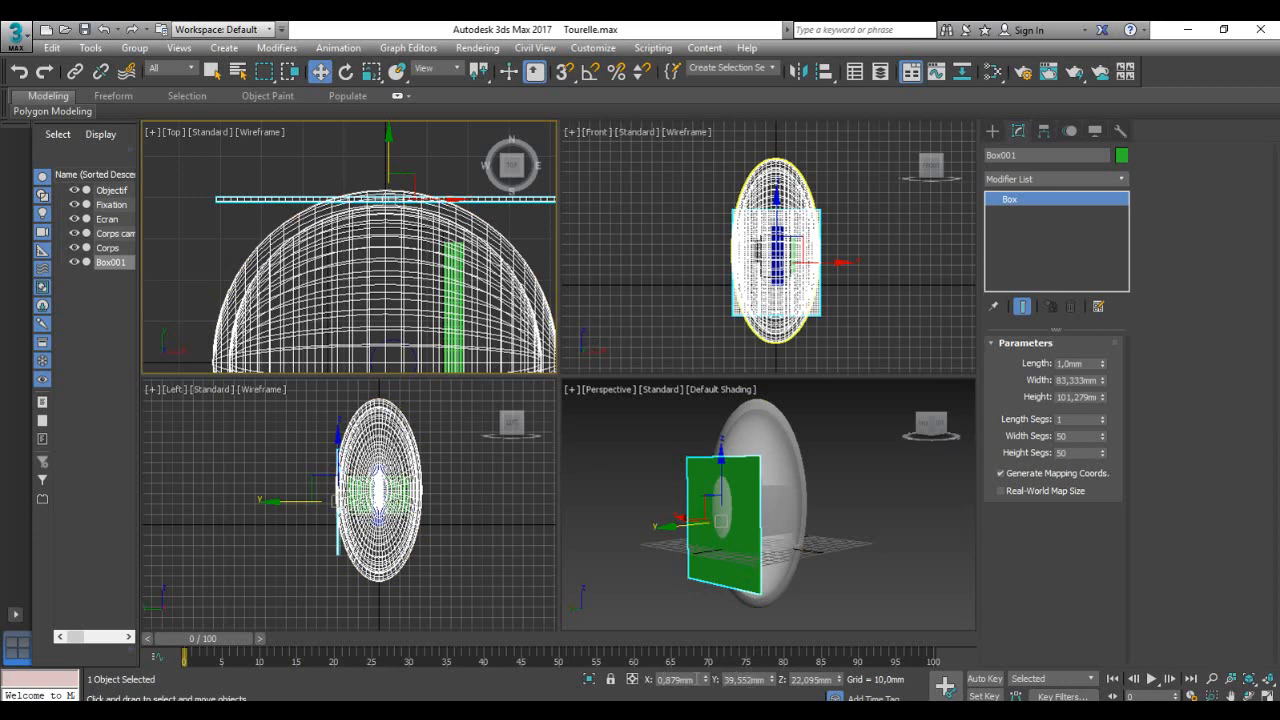
right_click(706, 681)
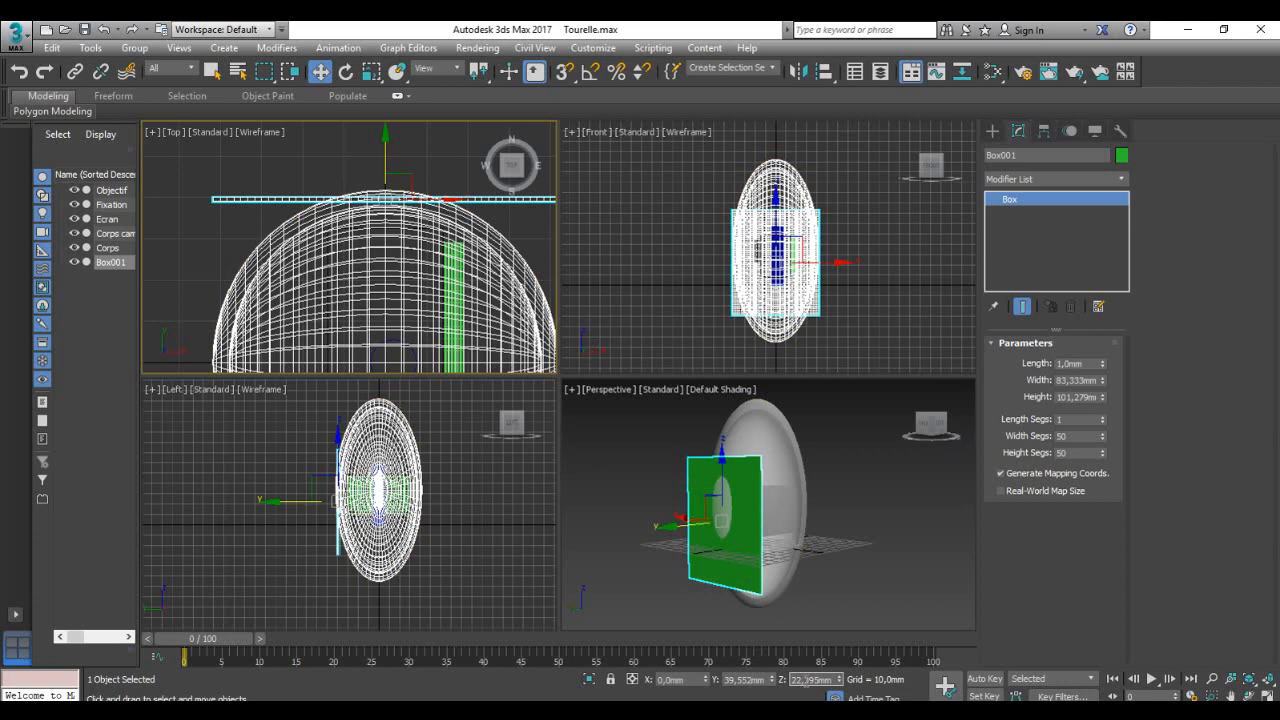
text(33,3)
key(Return)
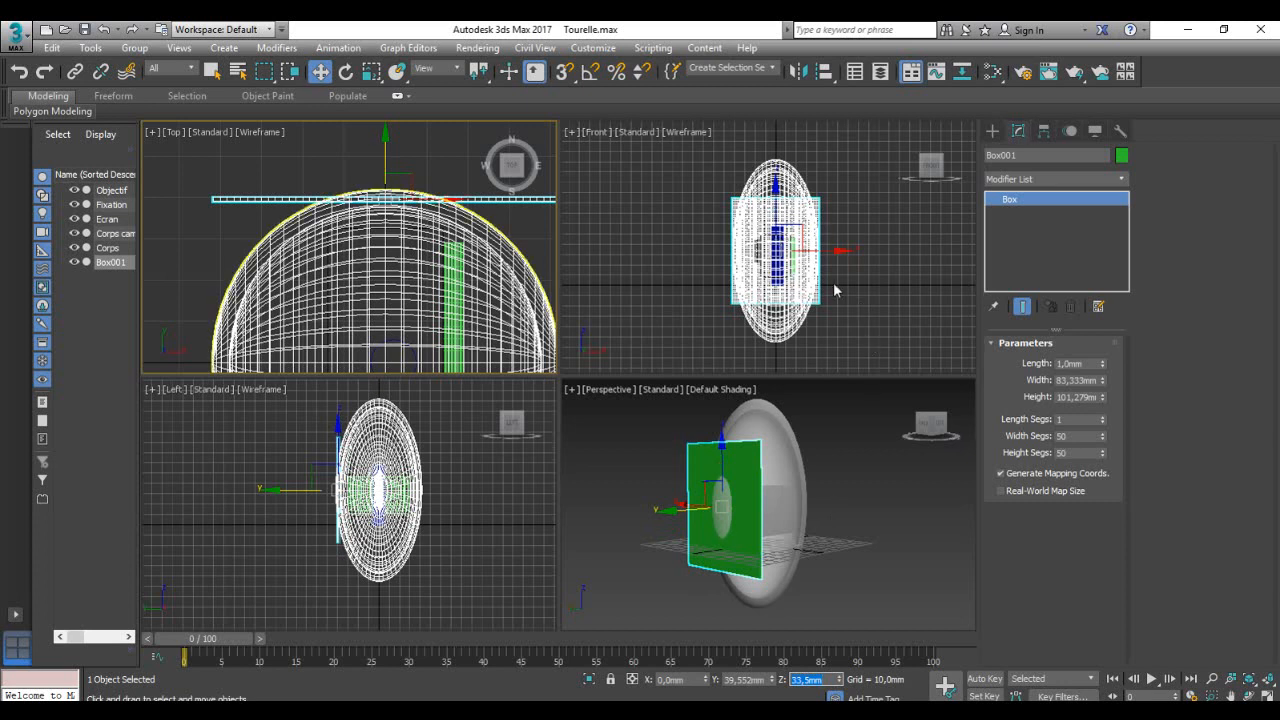
Step: Show edged faces in the Perspective view and apply a Bend modifier to the box
double_click(1063, 437)
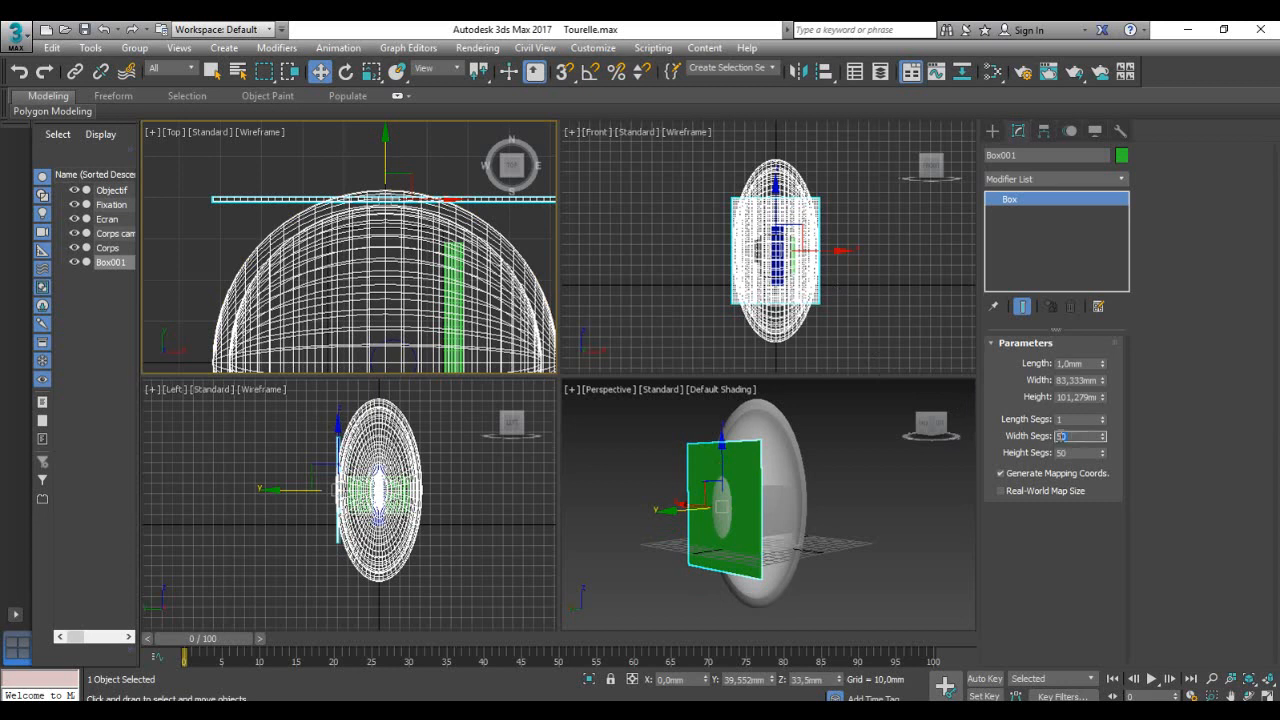
double_click(1077, 452)
middle_click(811, 491)
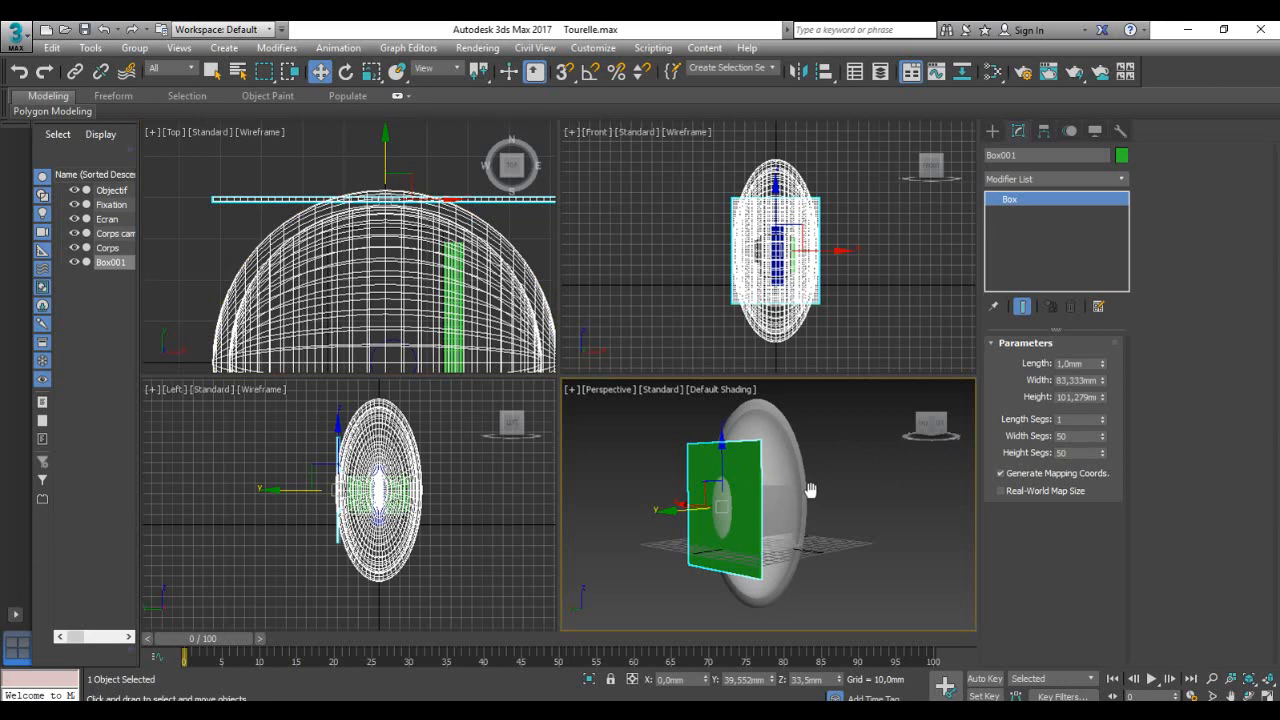
key(F4)
alt+middle_drag(817, 488, 775, 510)
scroll(720, 470, up, 2)
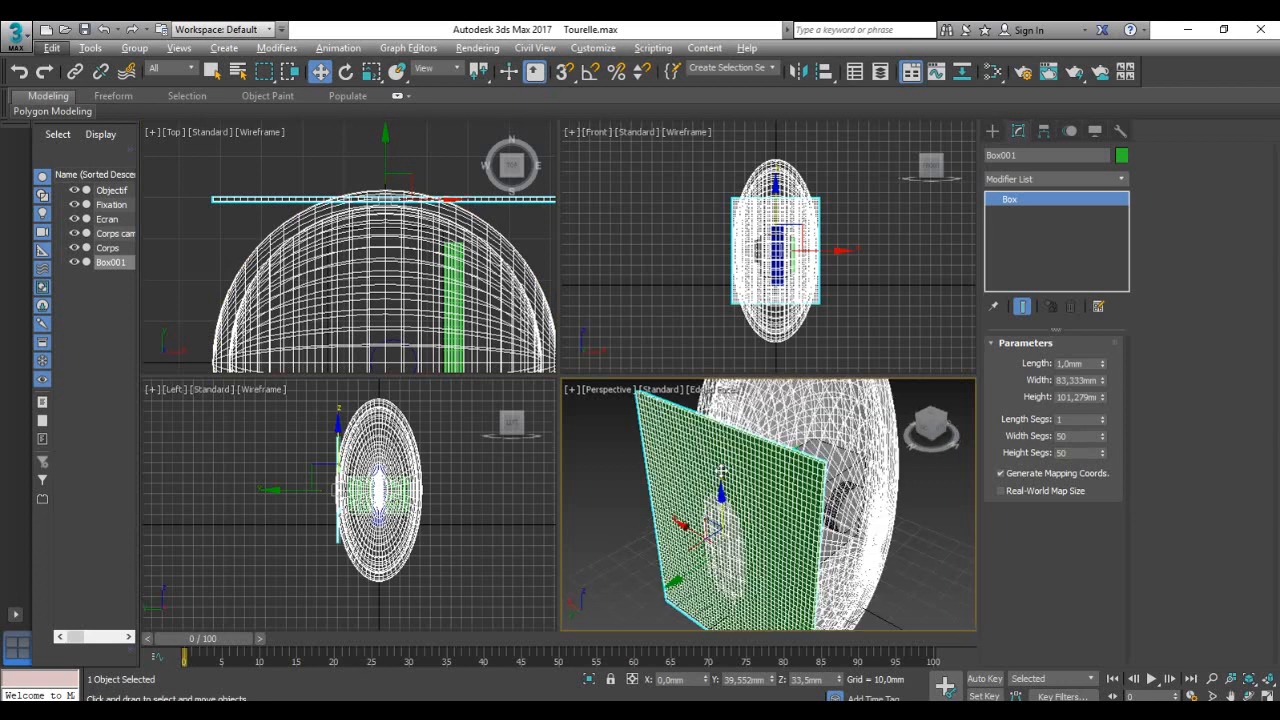
click(1121, 179)
scroll(1068, 483, down, 1)
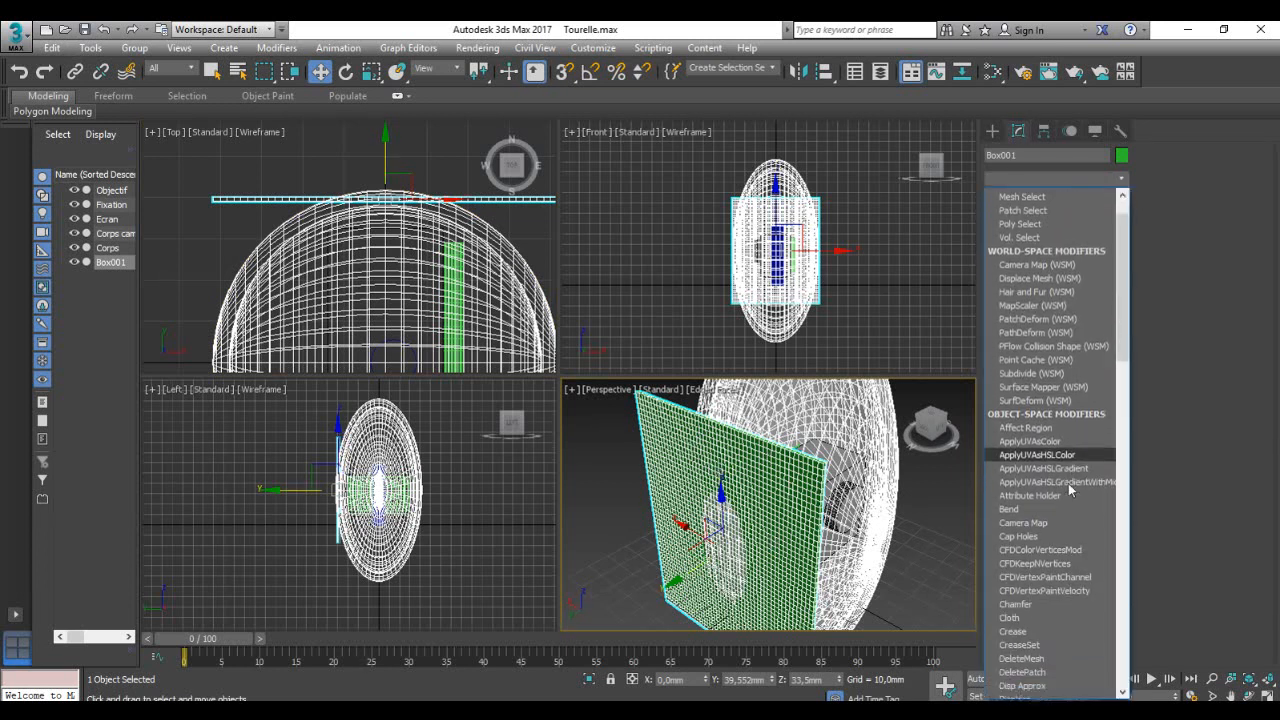
click(1010, 508)
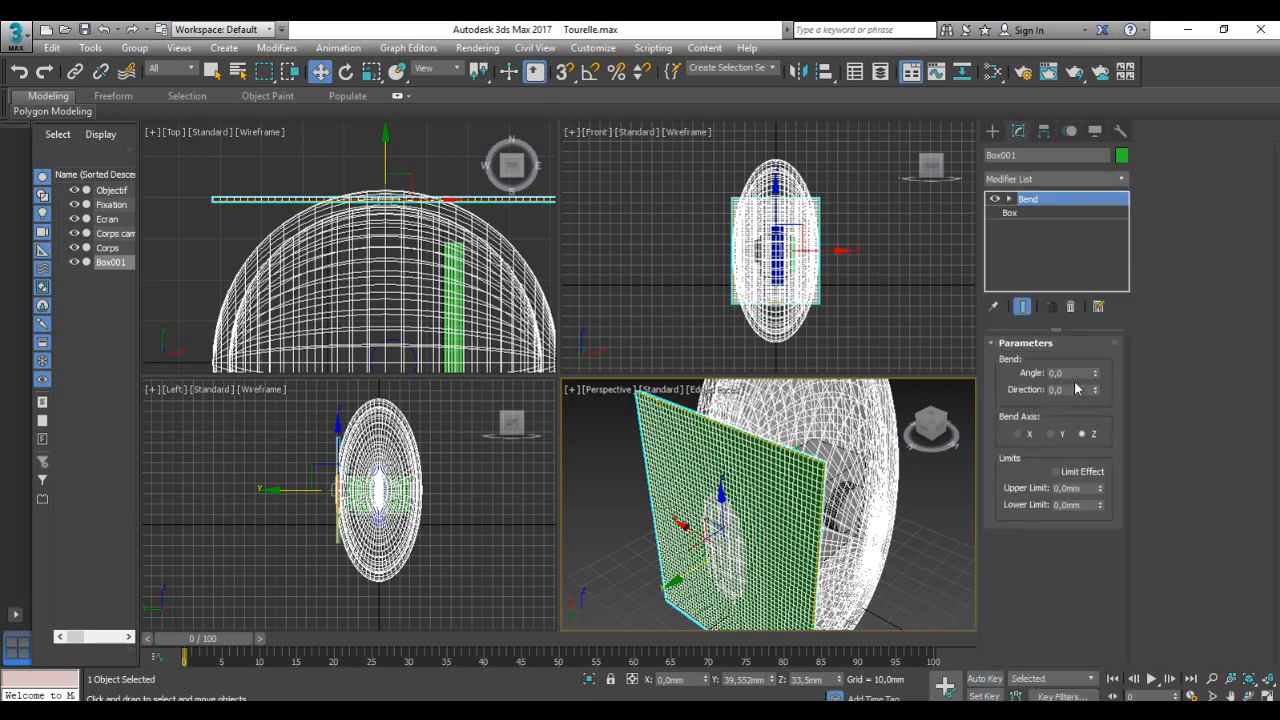
Step: Reduce the box's width and height segments to 1 and try a Bend angle of 62,5
click(1054, 213)
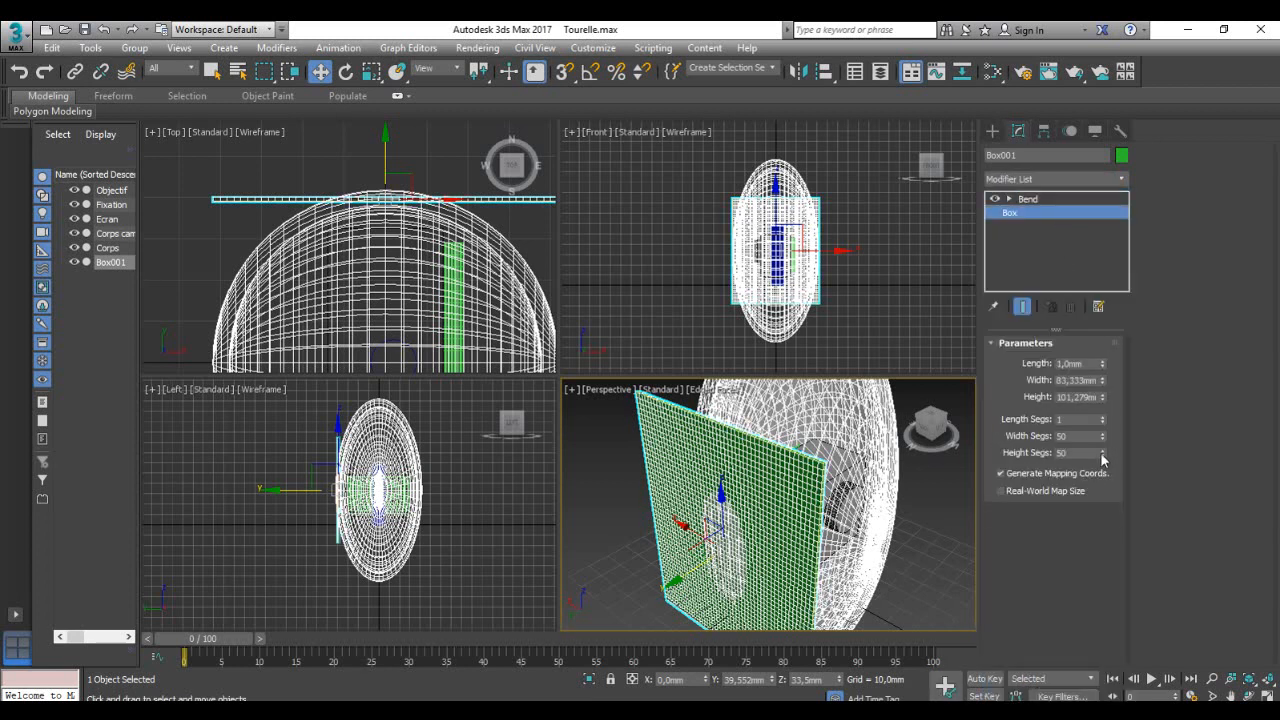
right_click(1103, 437)
right_click(1103, 453)
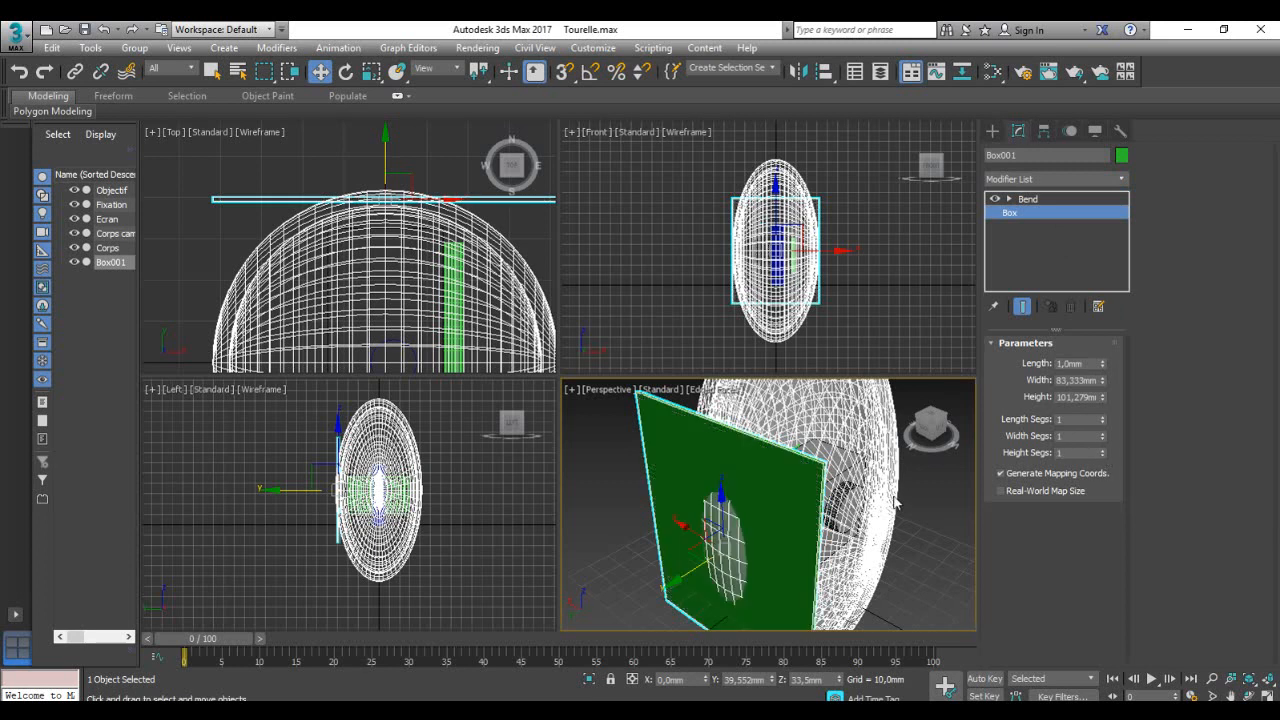
click(1066, 198)
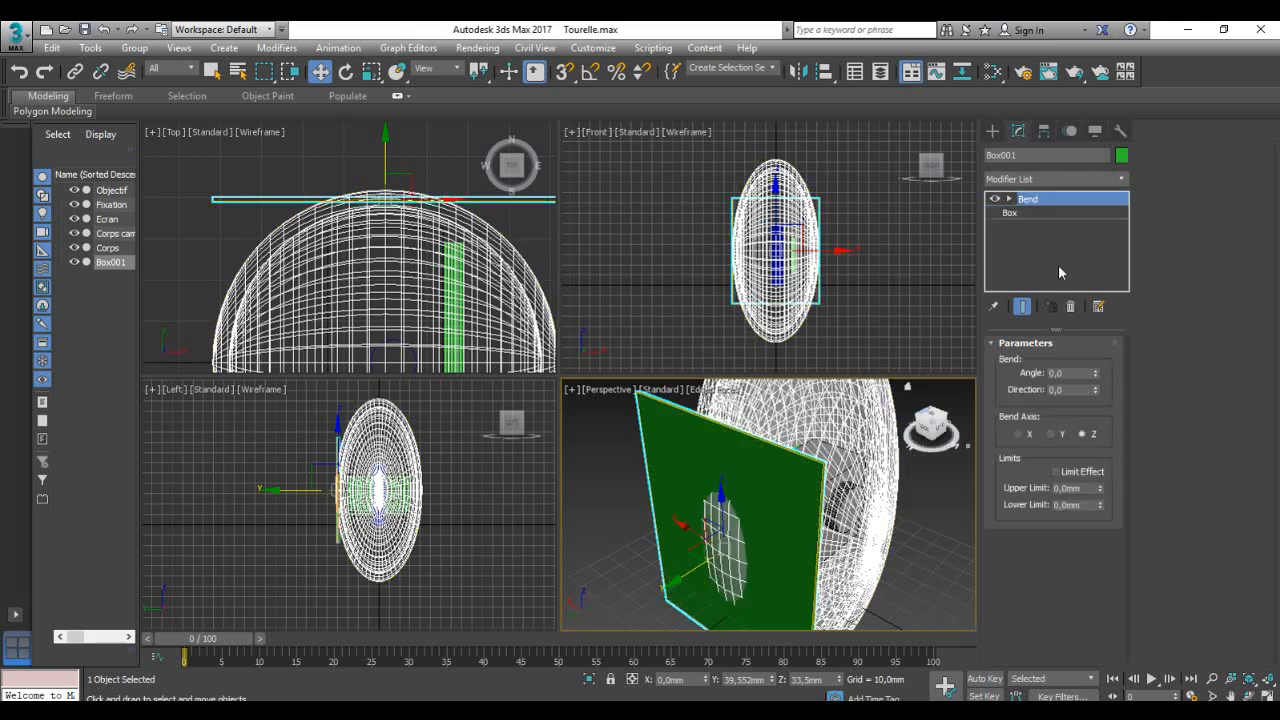
drag(1096, 378, 1110, 275)
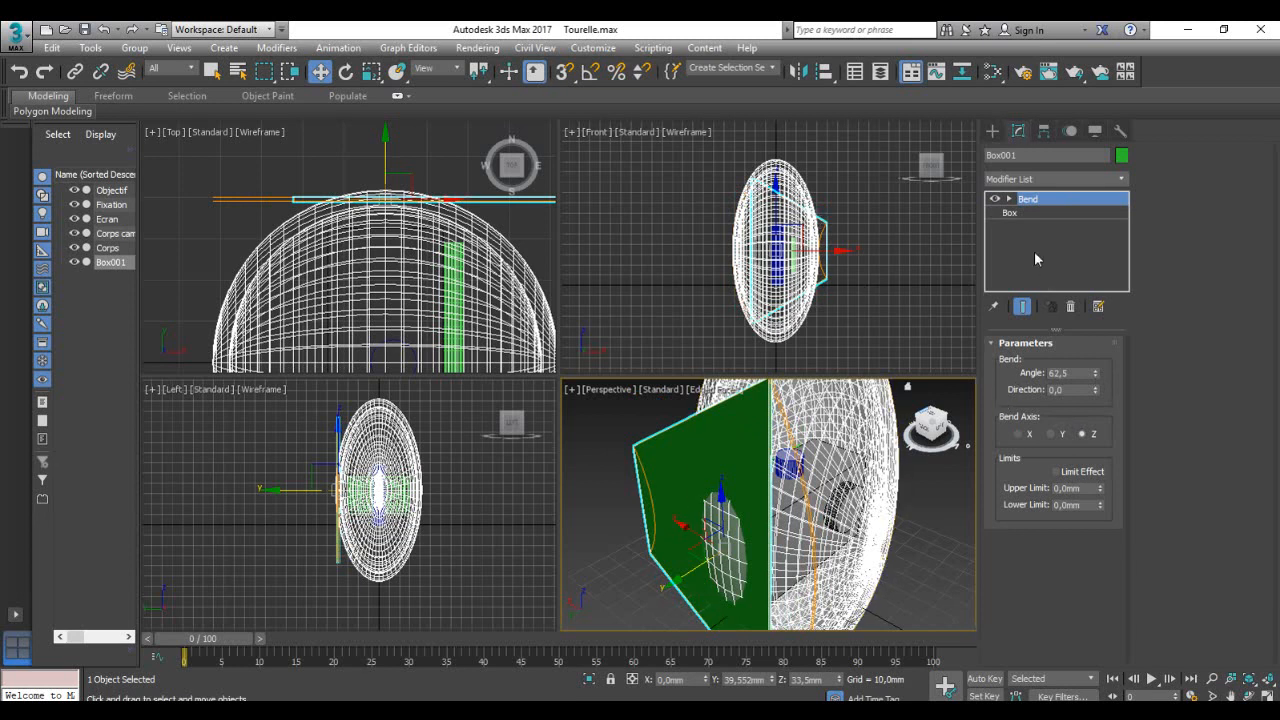
Step: Set the box's width and height segments to 50
click(1010, 213)
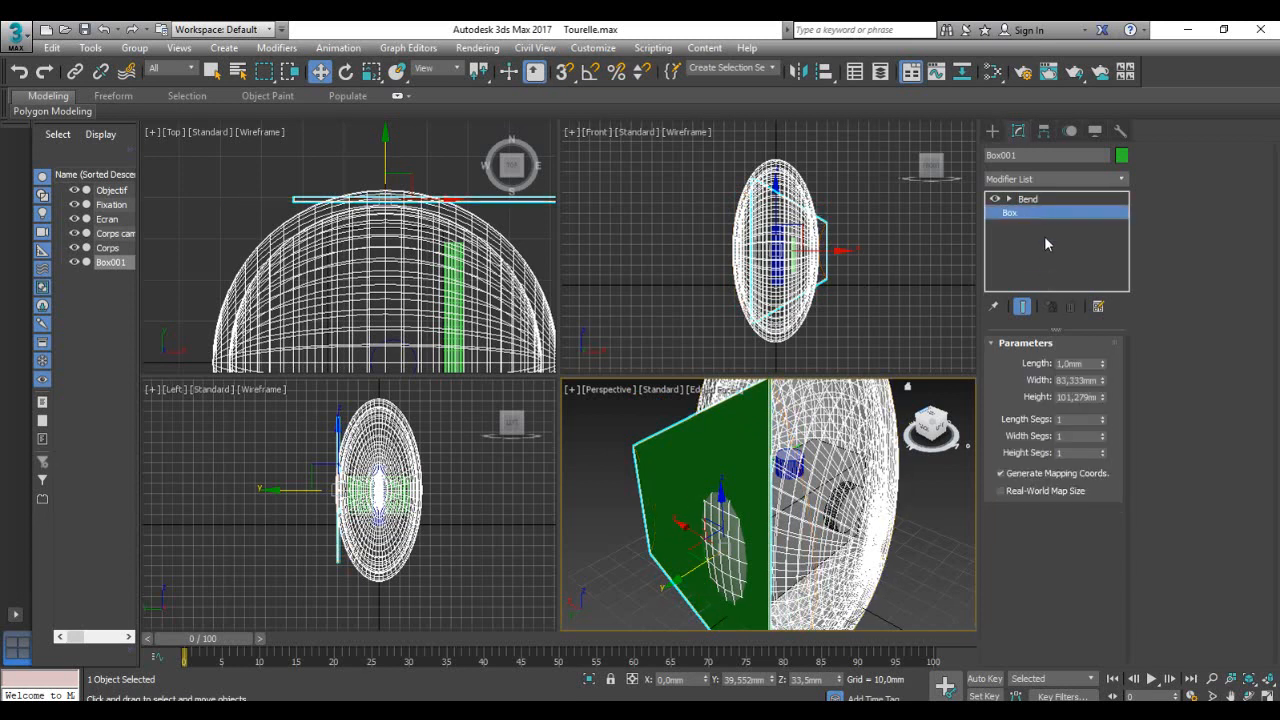
double_click(1075, 435)
key(Tab)
text(50)
key(Return)
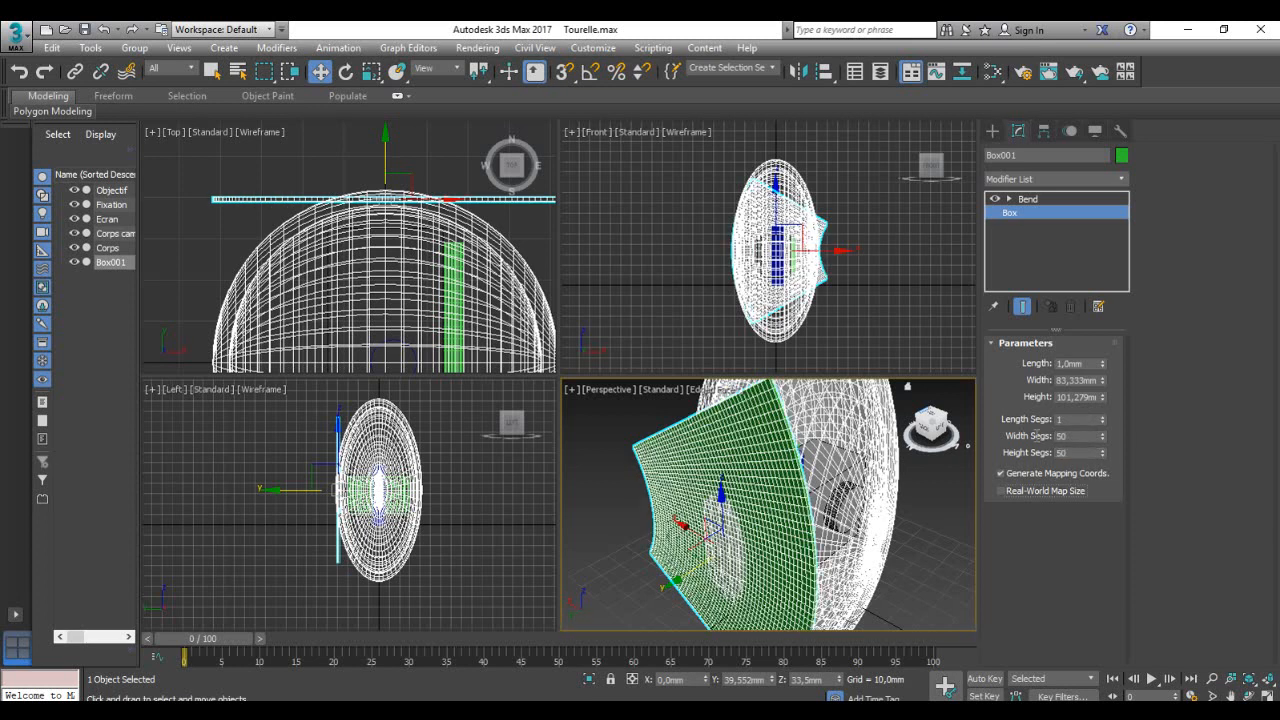
Step: Set the Bend direction to 90 so the panel curves toward the body
click(1048, 202)
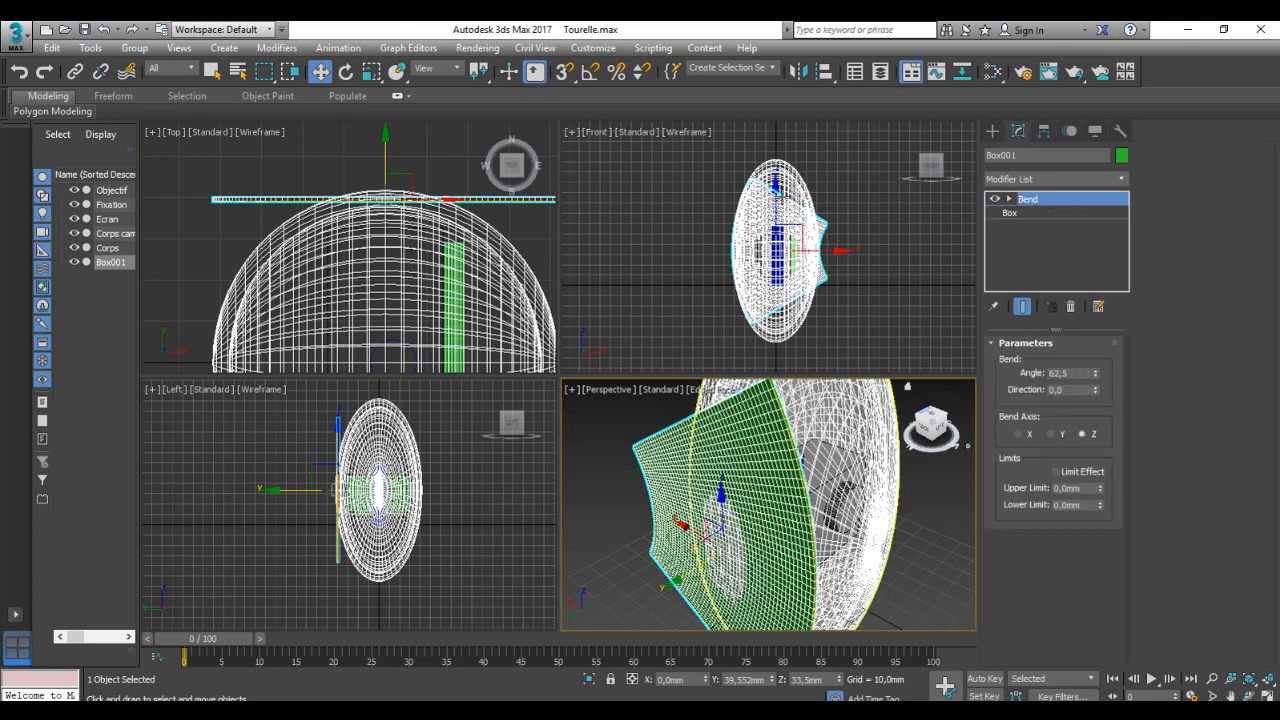
scroll(826, 255, up, 3)
scroll(826, 255, down, 2)
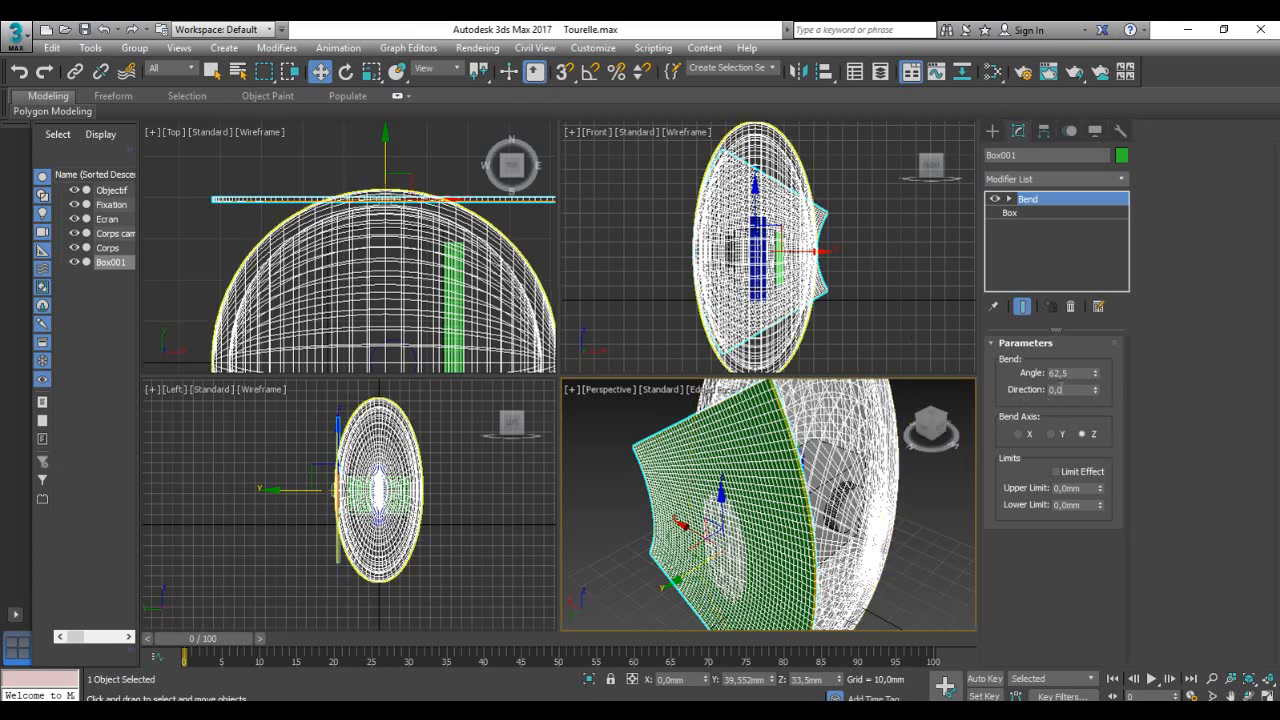
drag(1094, 393, 1268, 40)
click(1079, 391)
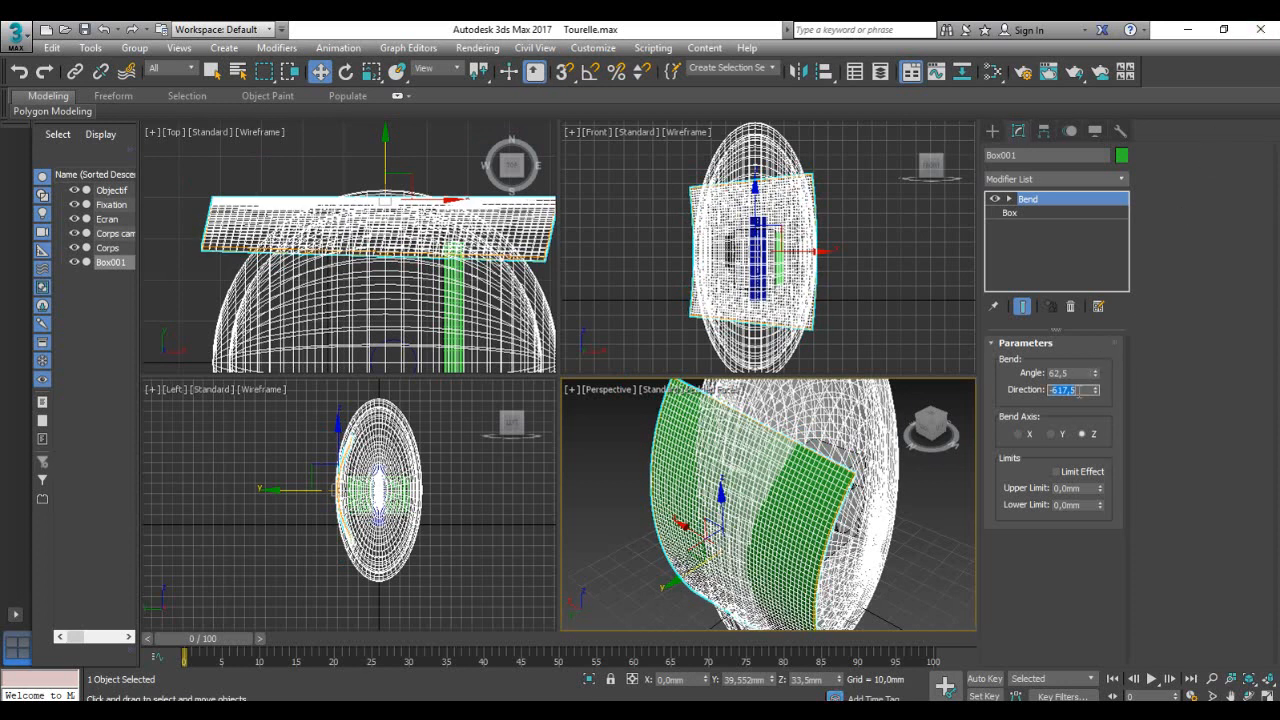
key(BackSpace)
key(Return)
alt+middle_drag(874, 545, 817, 515)
scroll(846, 511, down, 4)
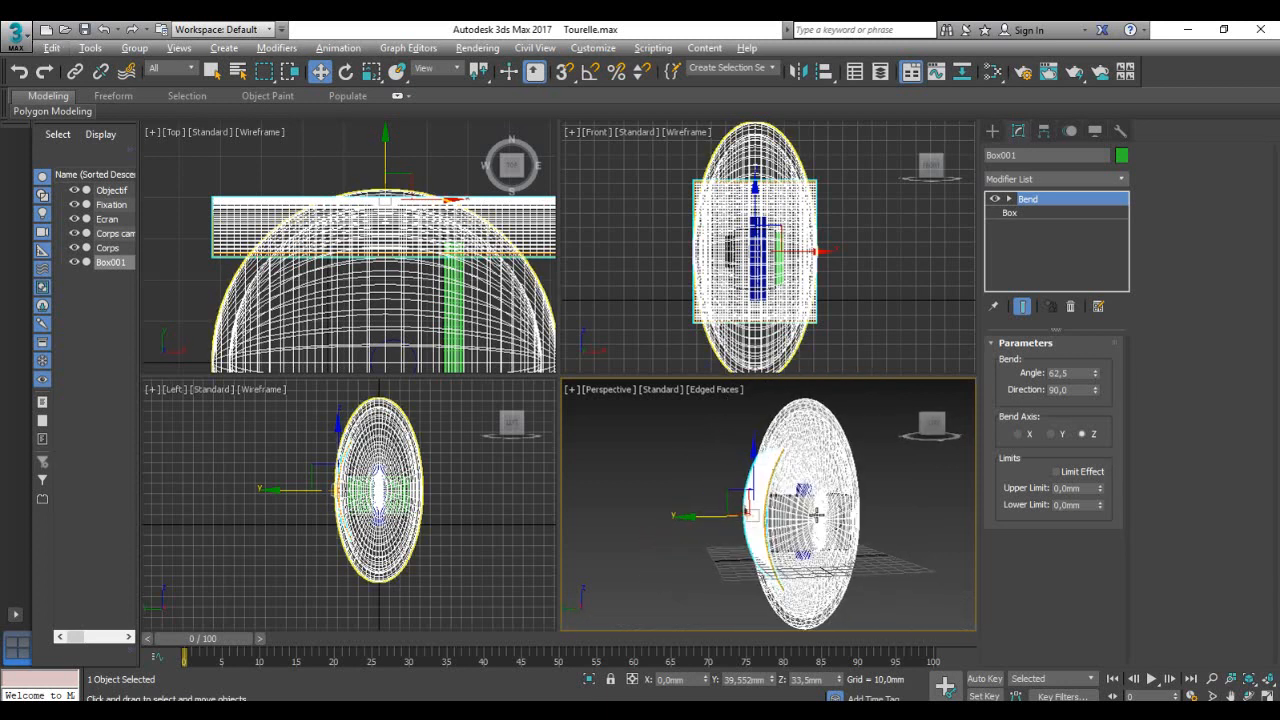
Step: Hide the edged faces in the Perspective view and reduce the Bend angle to 36,5 to follow the body's outline
key(F4)
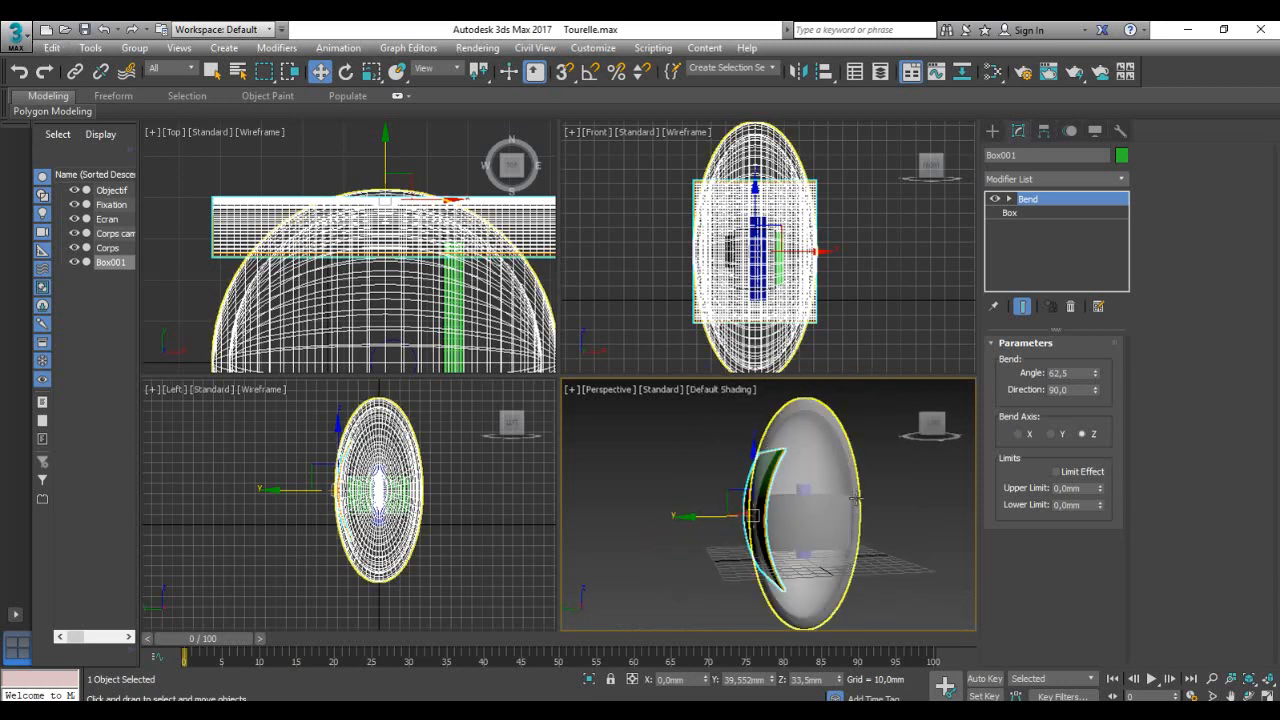
middle_drag(843, 521, 830, 484)
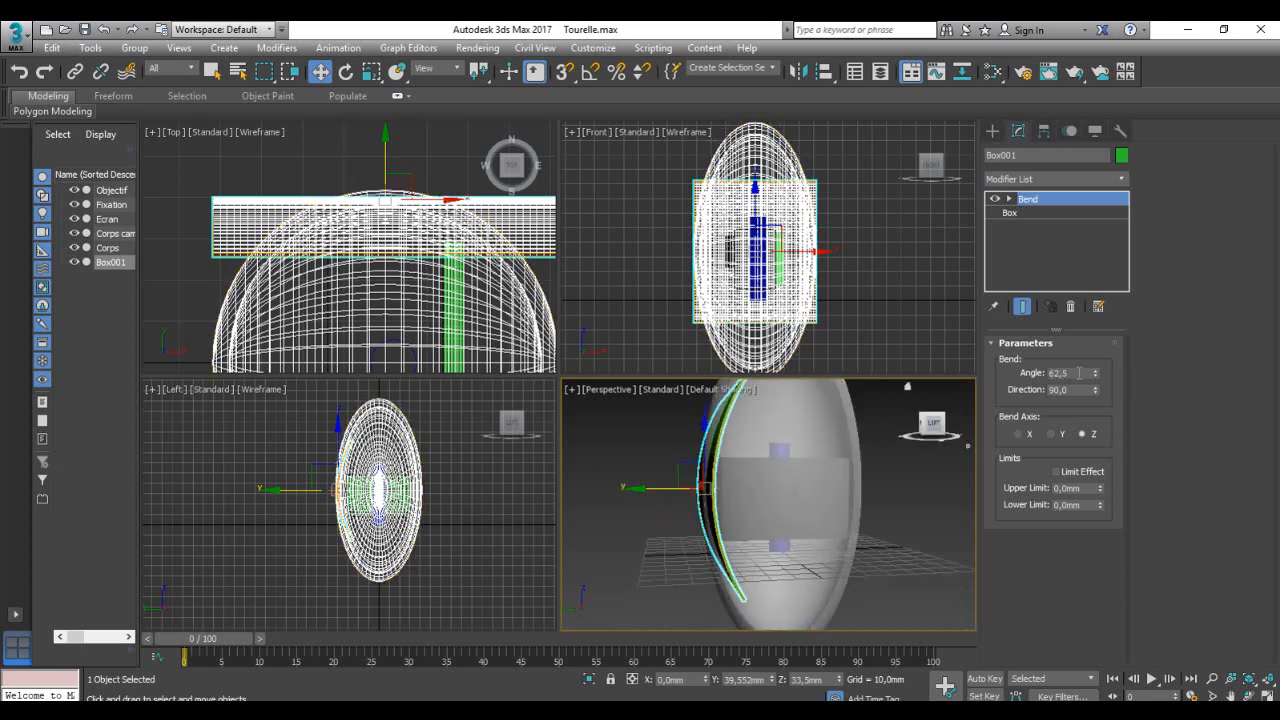
scroll(350, 441, up, 5)
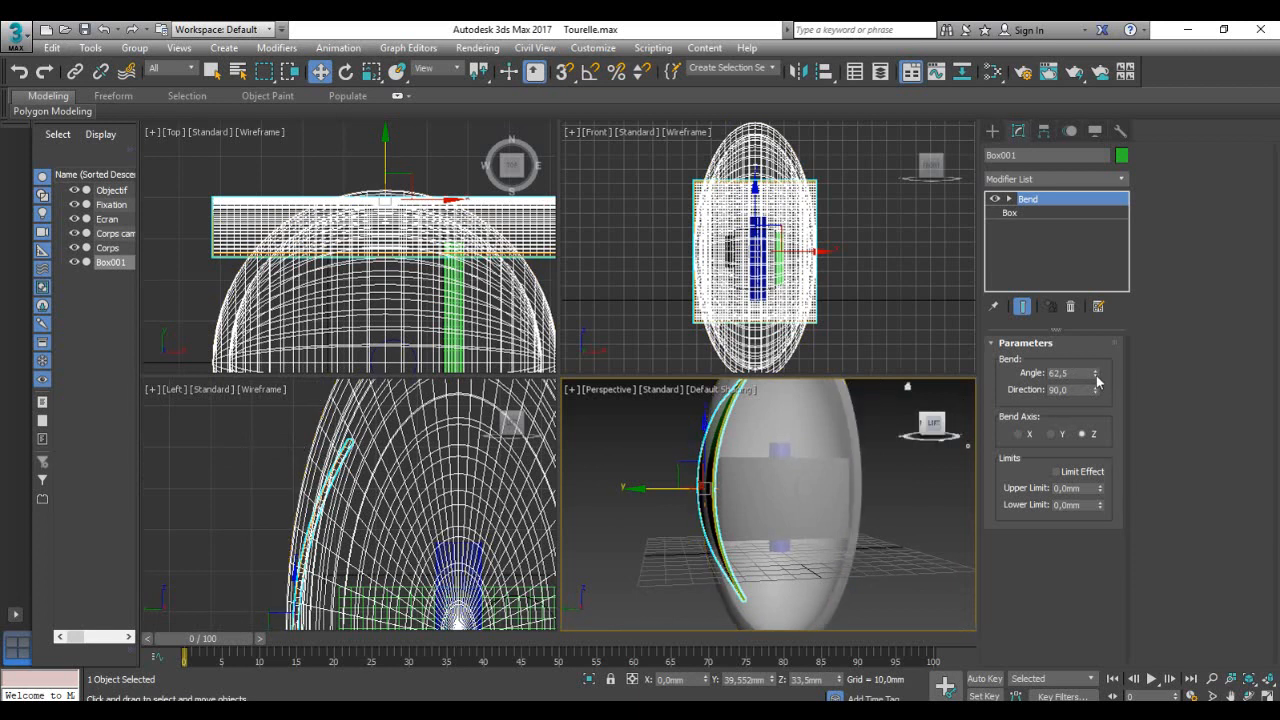
mouse_move(1096, 377)
mouse_down()
mouse_move(1103, 412)
mouse_move(1096, 378)
mouse_up()
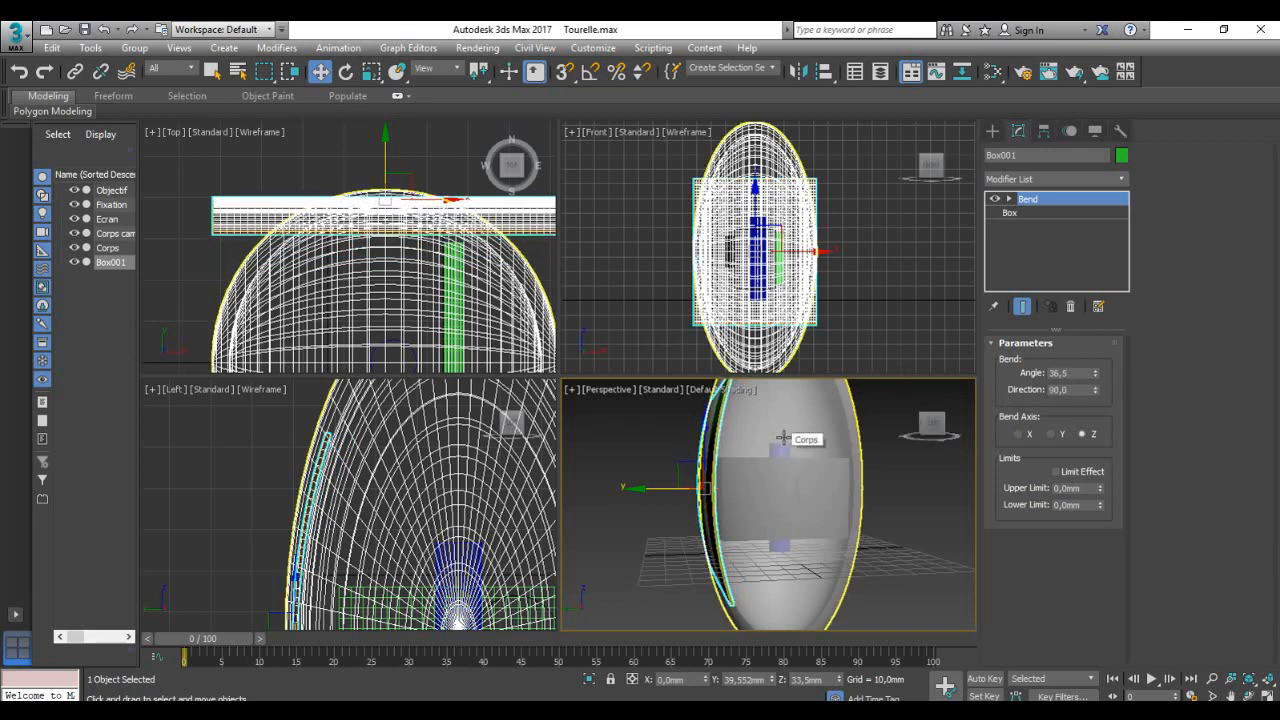
Step: Maximize the Perspective view on the panel's upper edge and fine-tune the Bend angle to 36
key(alt+w)
scroll(694, 443, up, 5)
key(g)
middle_drag(577, 318, 728, 536)
scroll(528, 325, up, 3)
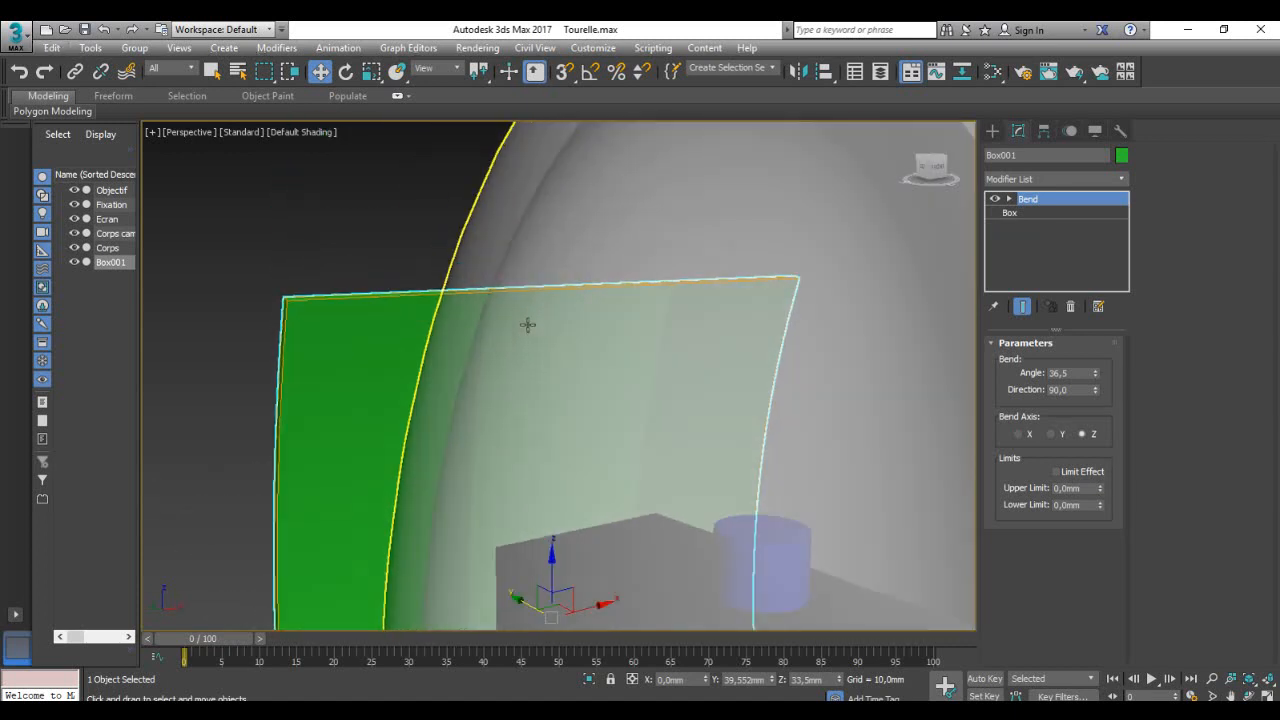
scroll(528, 325, up, 2)
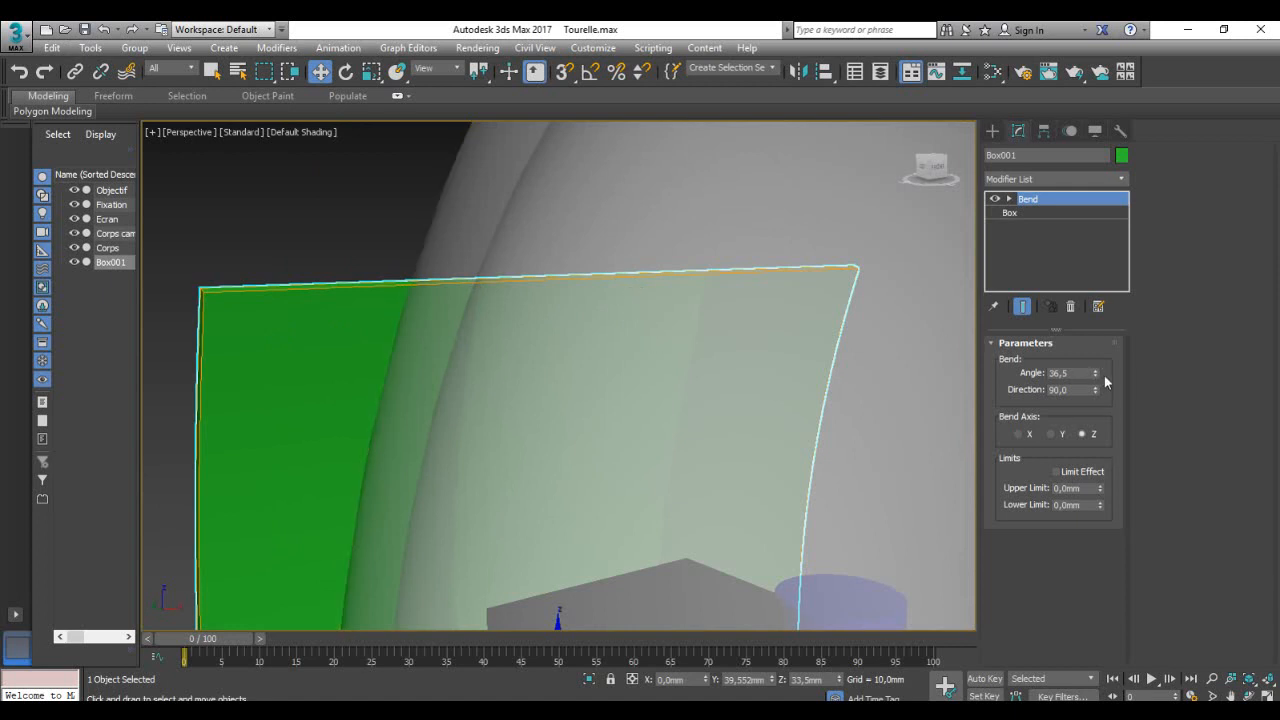
drag(1097, 375, 1097, 360)
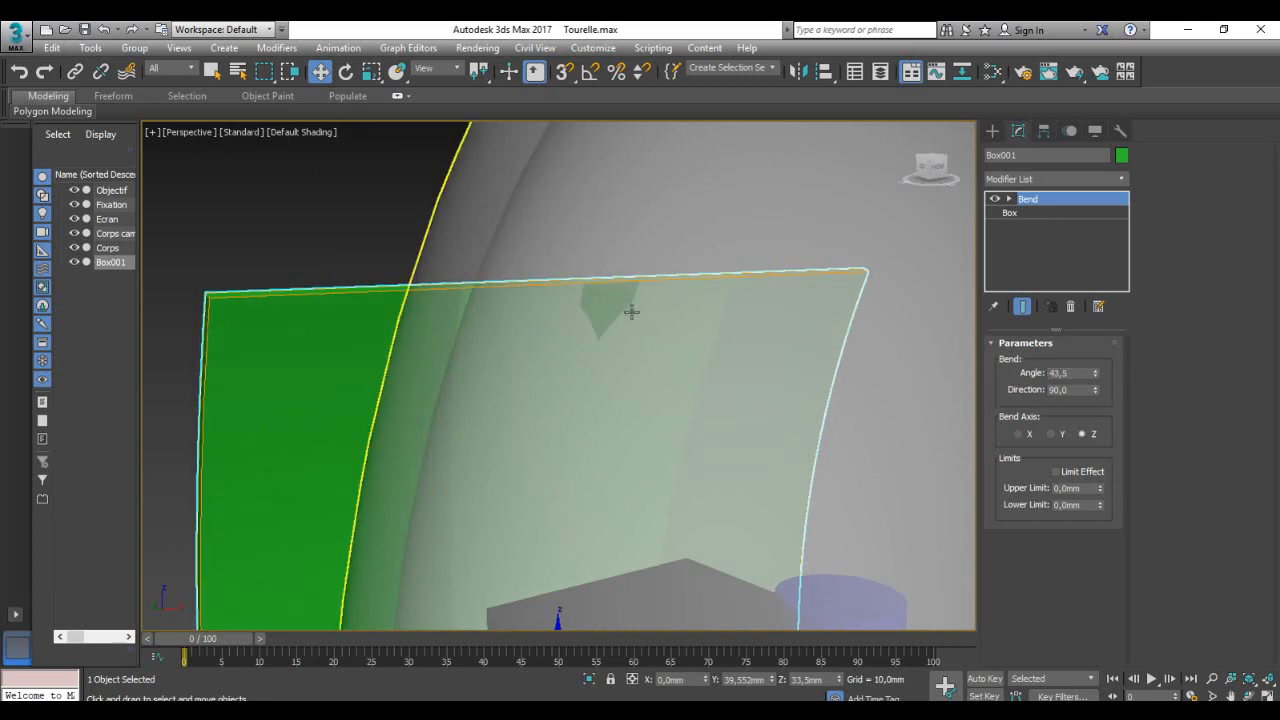
drag(1094, 376, 1093, 374)
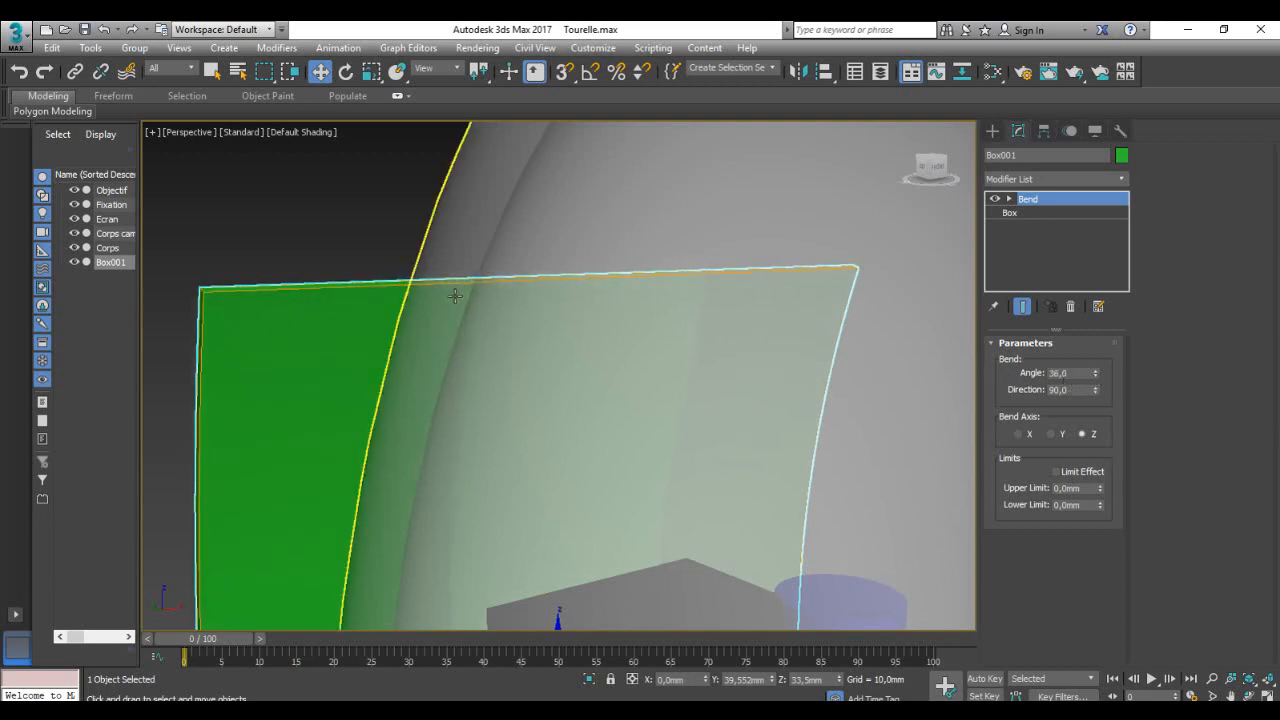
Step: Add a second Bend modifier on the X axis with an angle of 38 and a direction of 90
scroll(631, 357, down, 2)
scroll(631, 357, down, 2)
alt+middle_drag(620, 371, 813, 410)
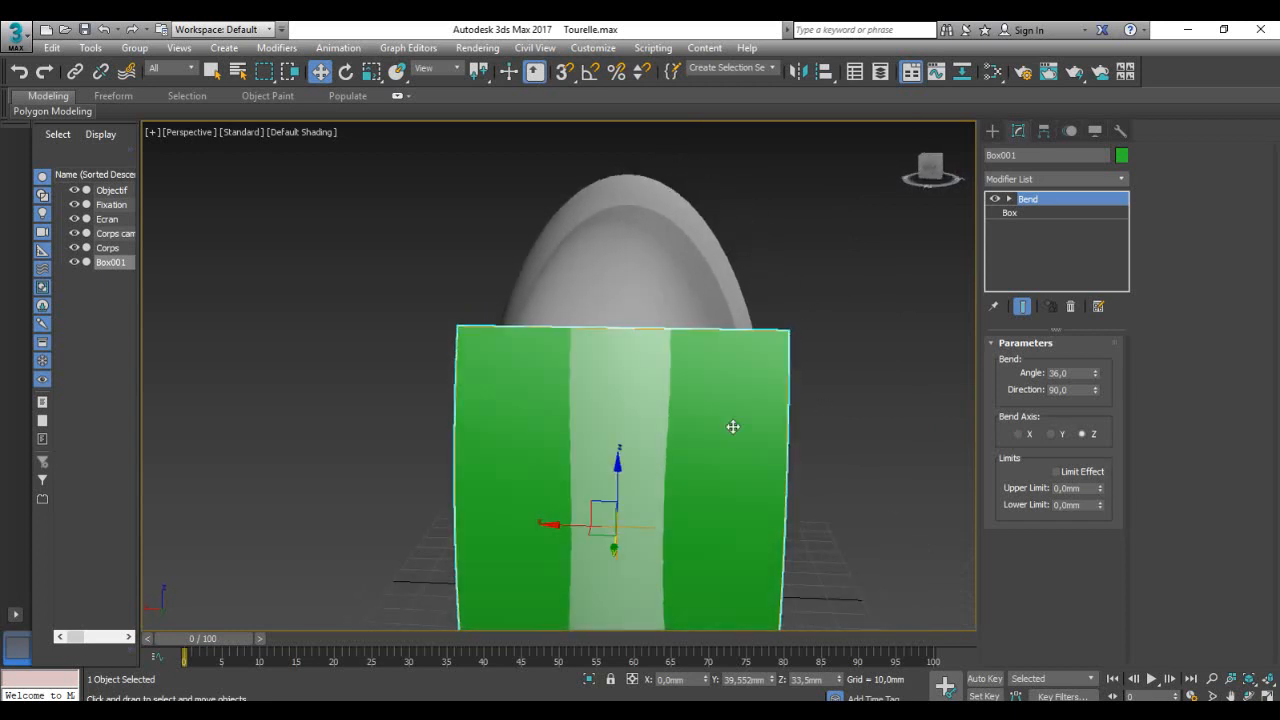
scroll(703, 431, down, 2)
scroll(701, 444, up, 2)
alt+middle_drag(726, 383, 563, 384)
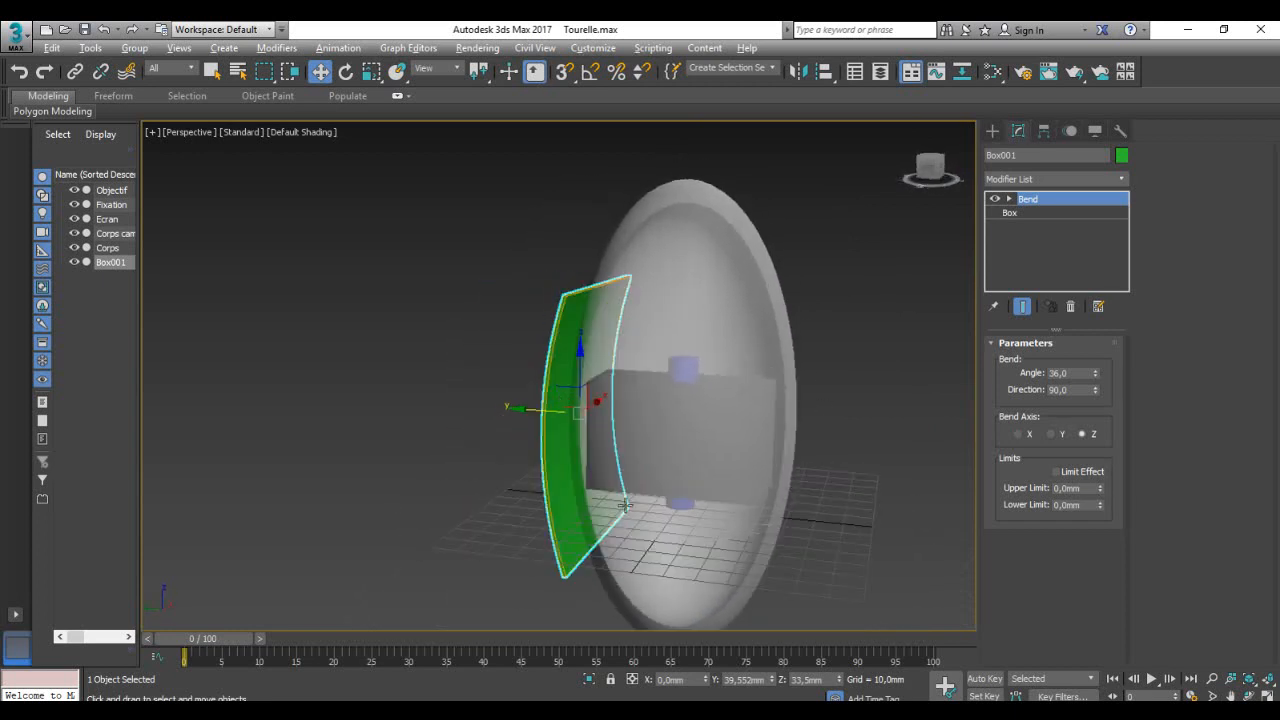
alt+middle_drag(565, 327, 575, 388)
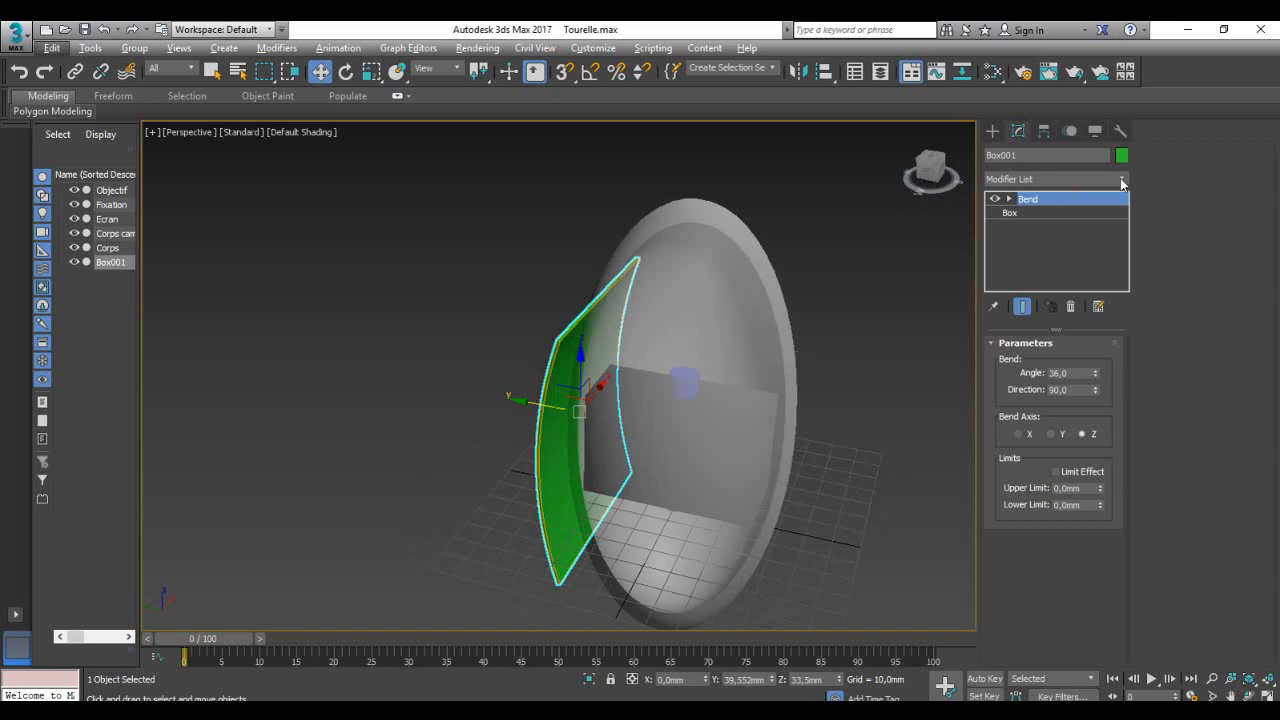
click(1121, 179)
click(1040, 540)
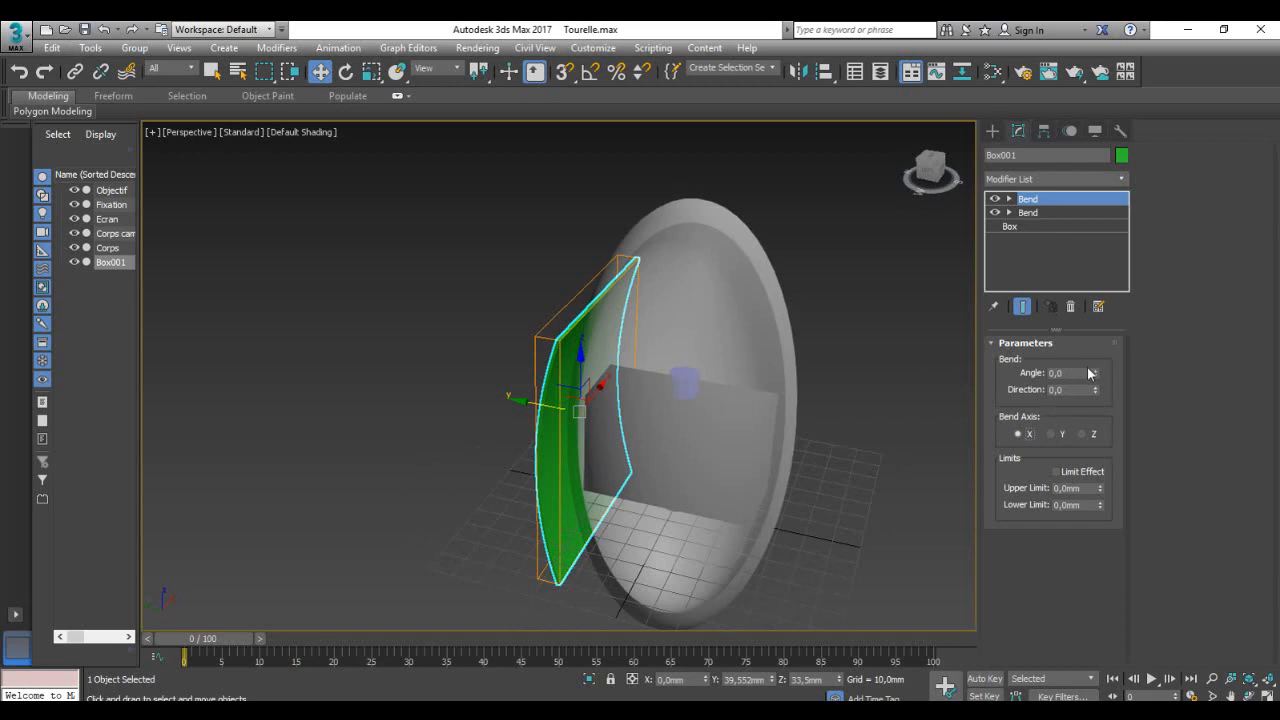
drag(1095, 378, 1096, 318)
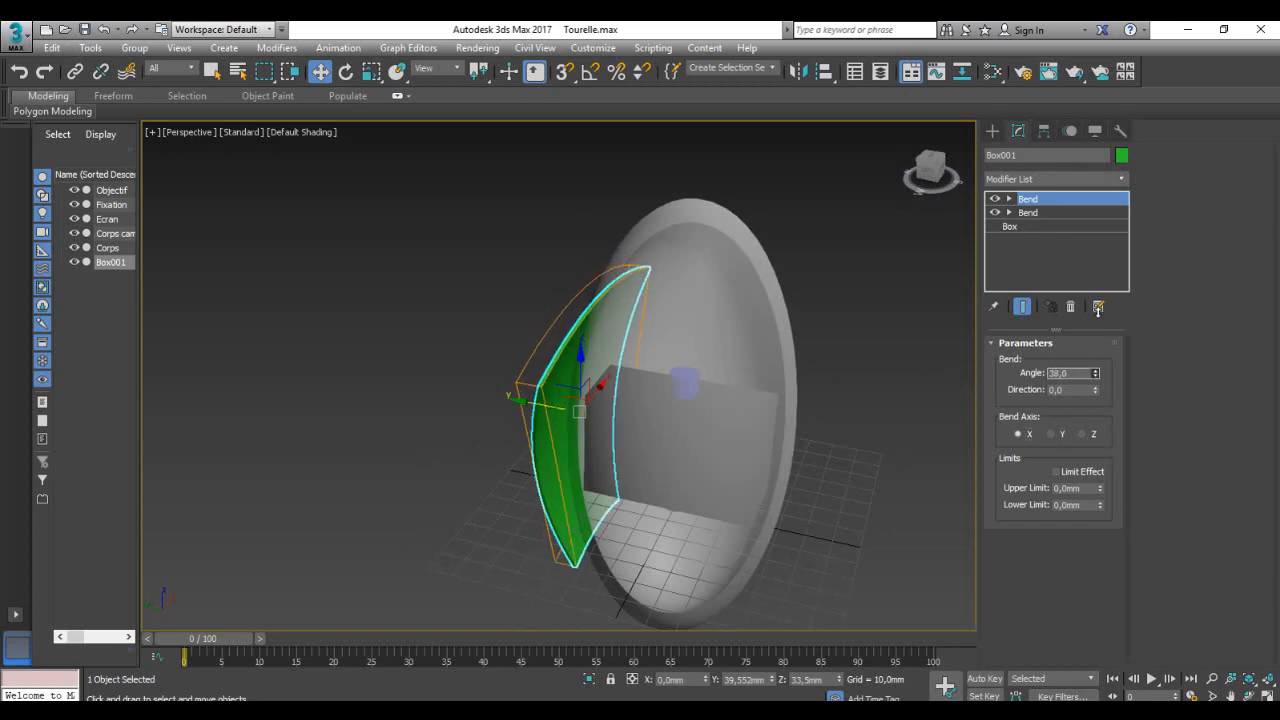
double_click(1067, 390)
key(Return)
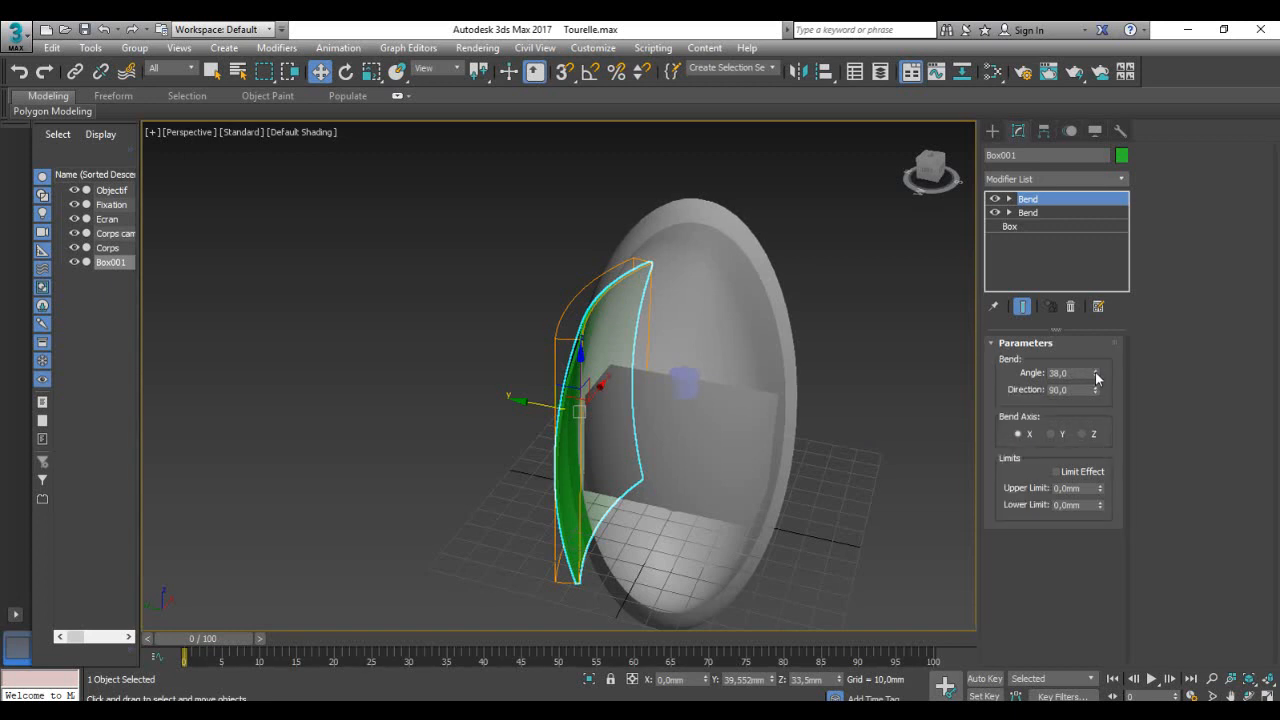
Step: Reduce the second Bend's angle to 35,5 and check the panel's fit against the body in all four views
drag(1095, 372, 1095, 390)
alt+middle_drag(720, 424, 752, 383)
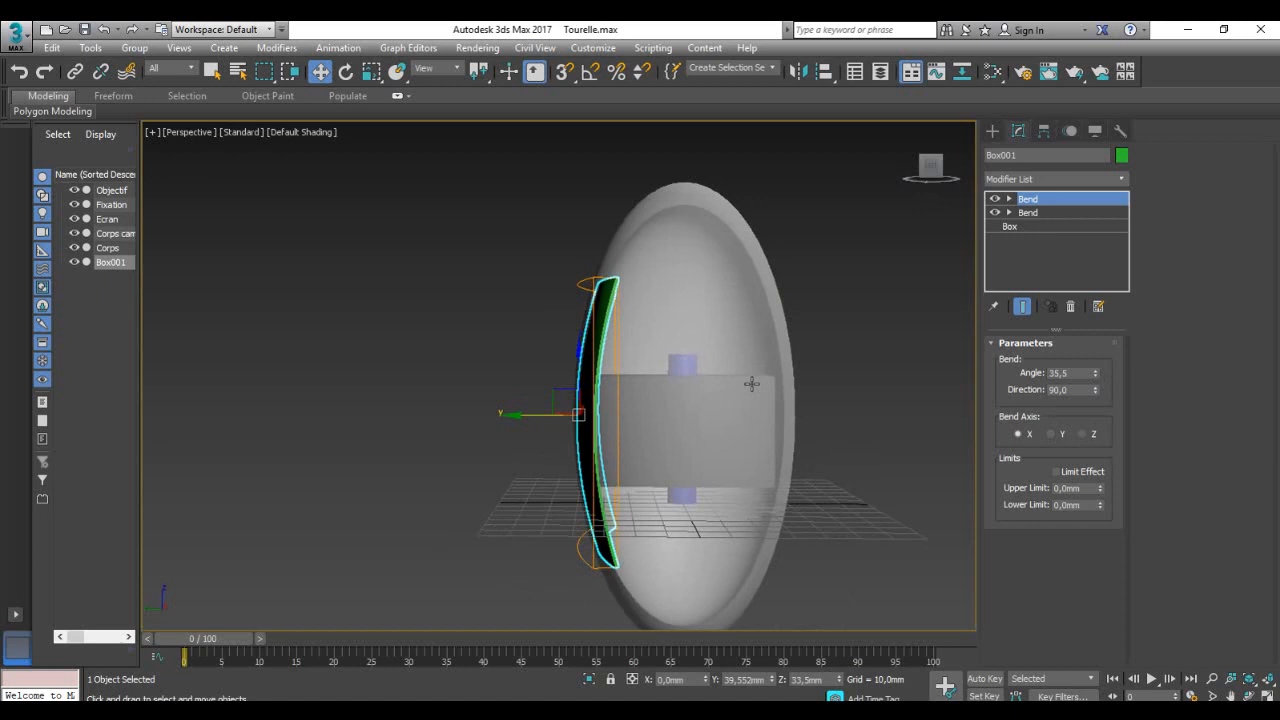
key(alt+w)
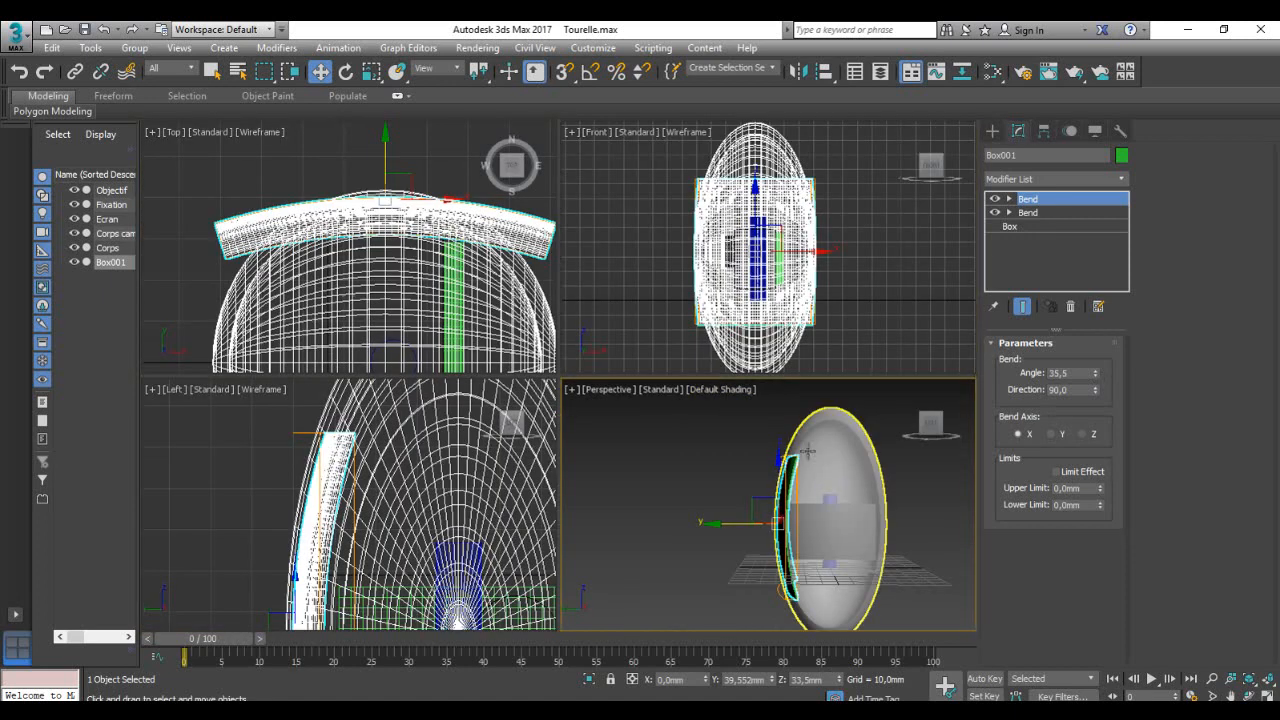
mouse_move(840, 496)
alt+middle_down()
mouse_move(886, 494)
mouse_move(864, 490)
alt+middle_up()
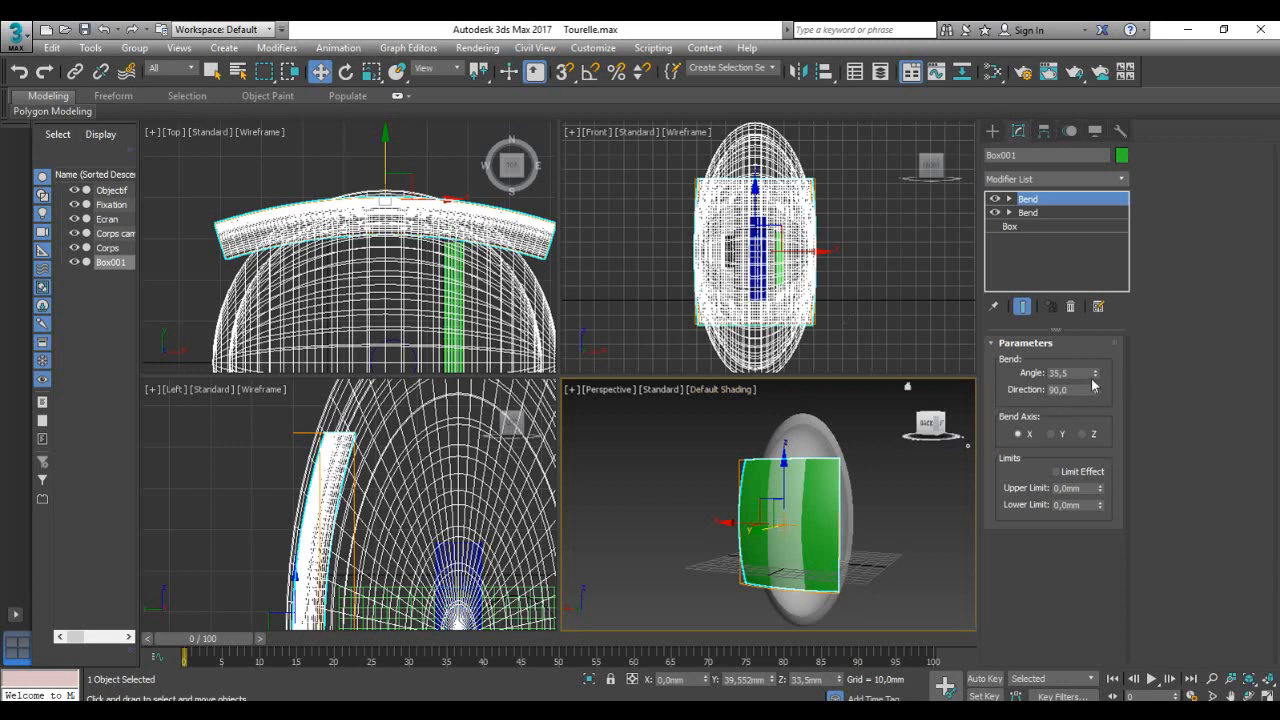
Step: Set the upper Bend modifier's angle to 85 so the panel wraps around the body
scroll(818, 492, up, 4)
scroll(812, 495, up, 2)
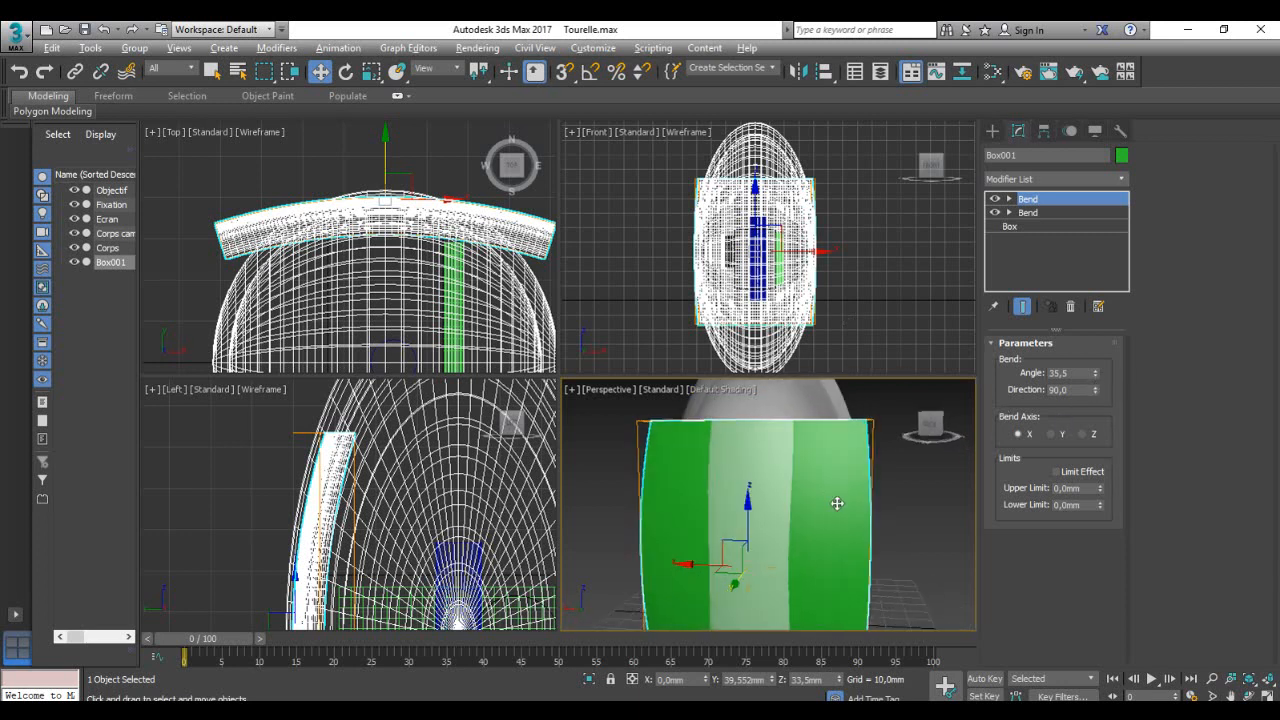
scroll(810, 497, up, 2)
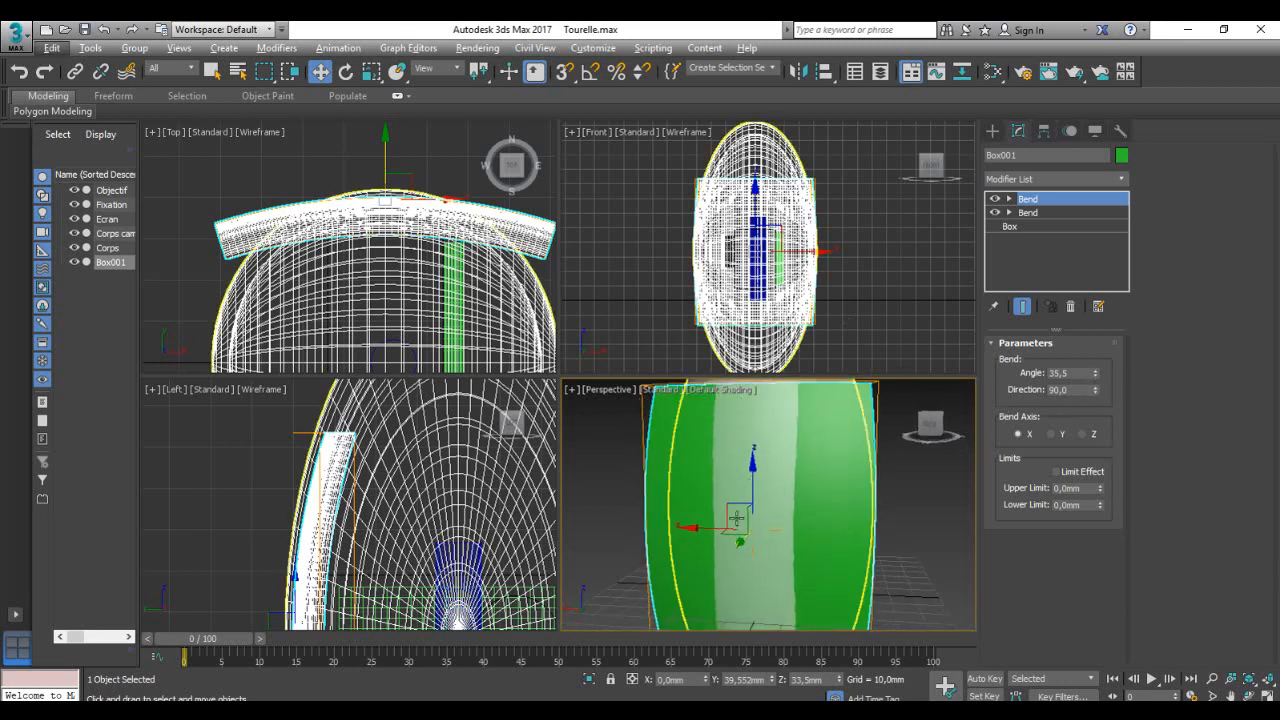
key(alt+w)
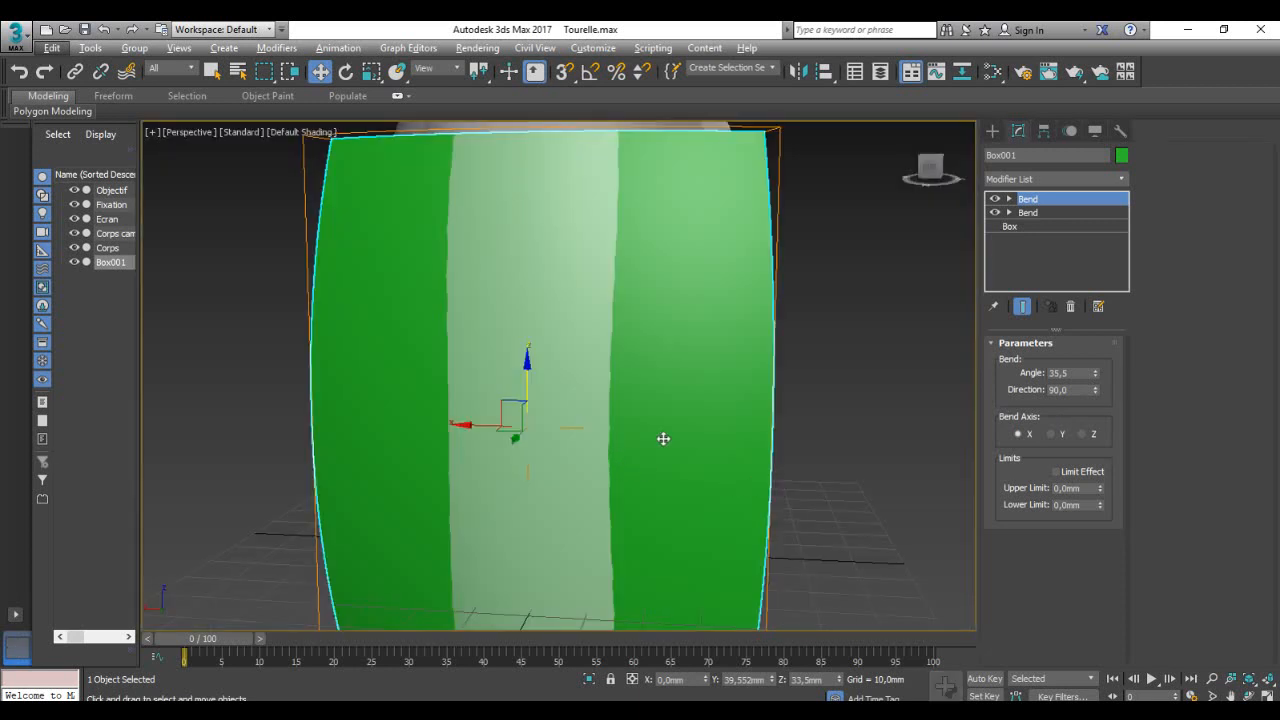
scroll(665, 437, down, 4)
drag(1095, 376, 1095, 460)
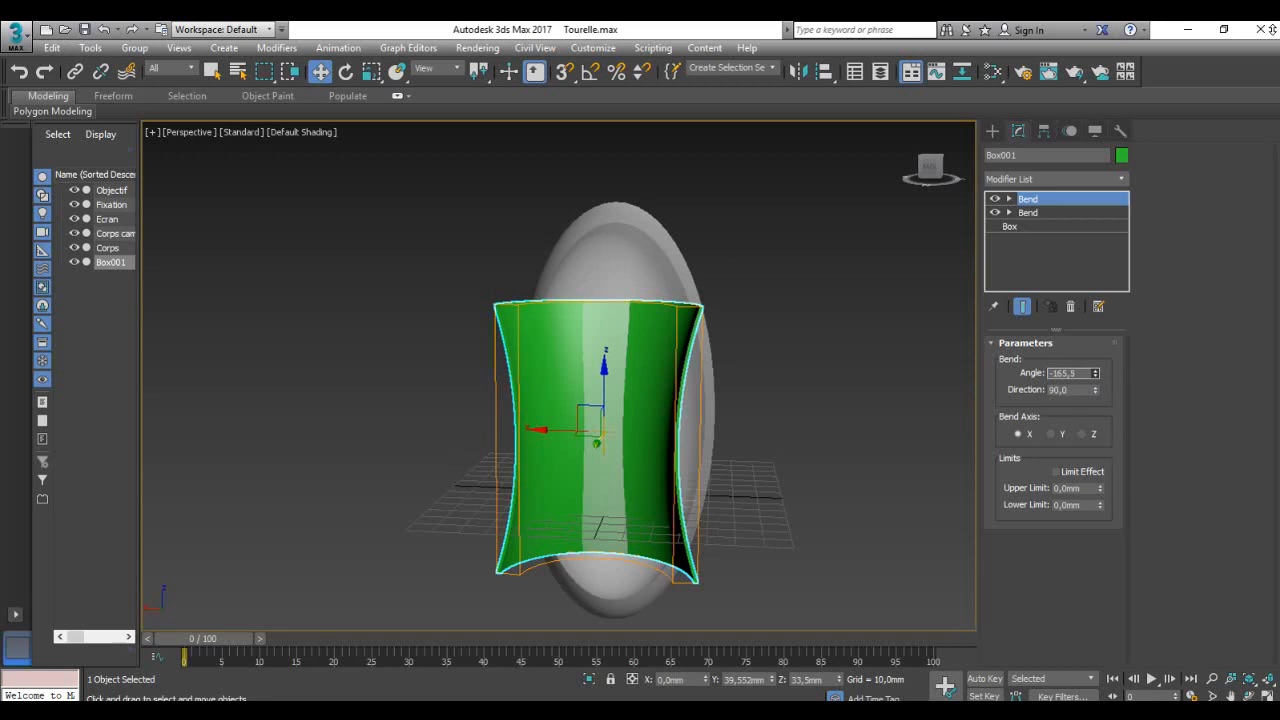
right_click(1096, 374)
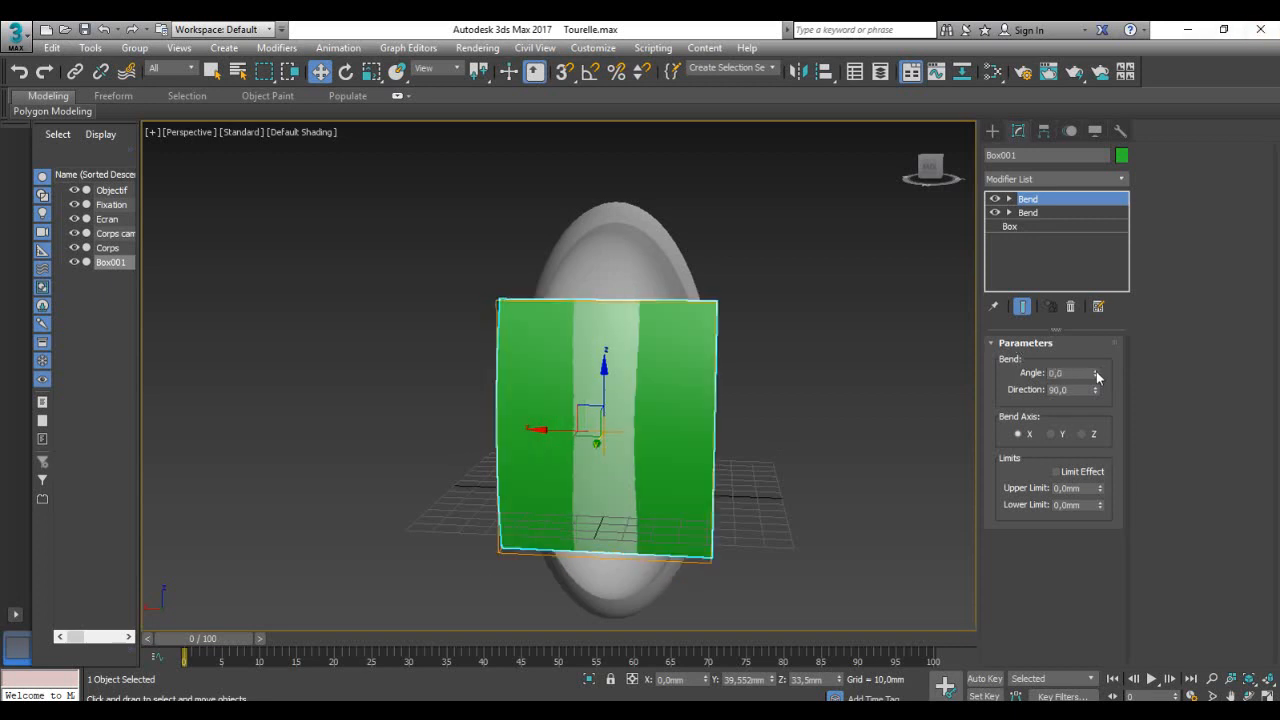
drag(1094, 371, 1093, 263)
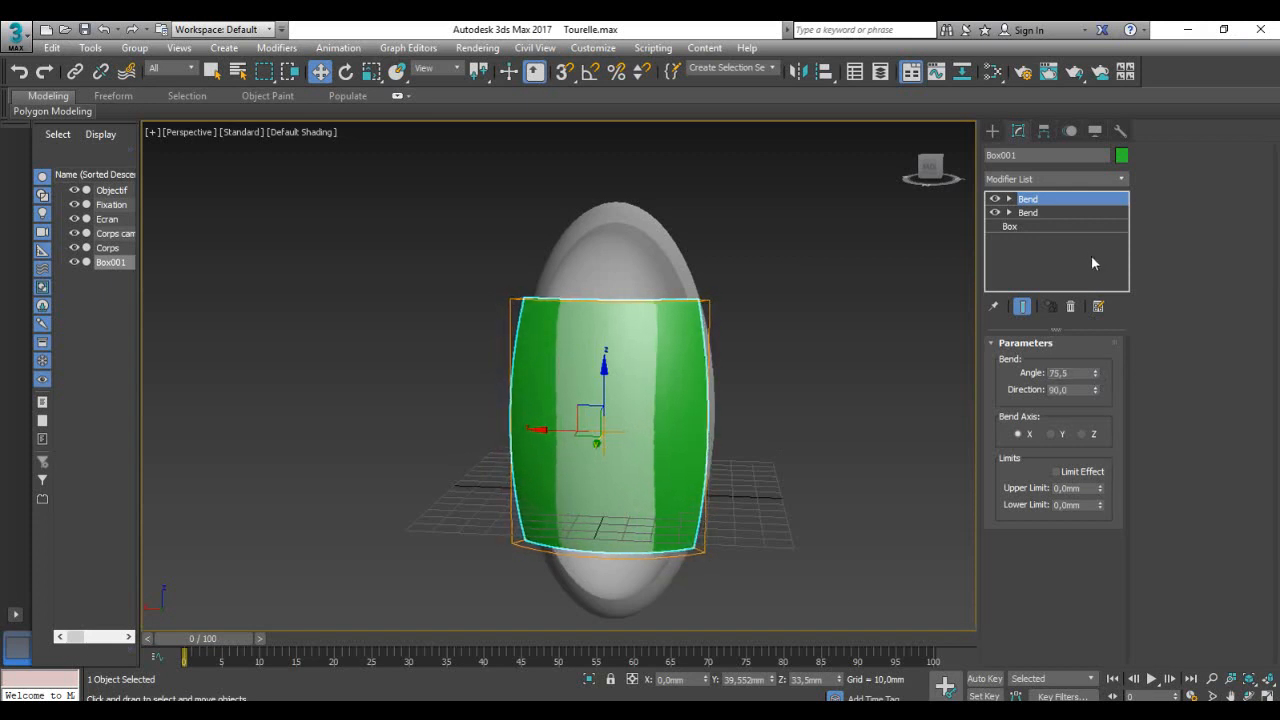
drag(1097, 375, 1095, 345)
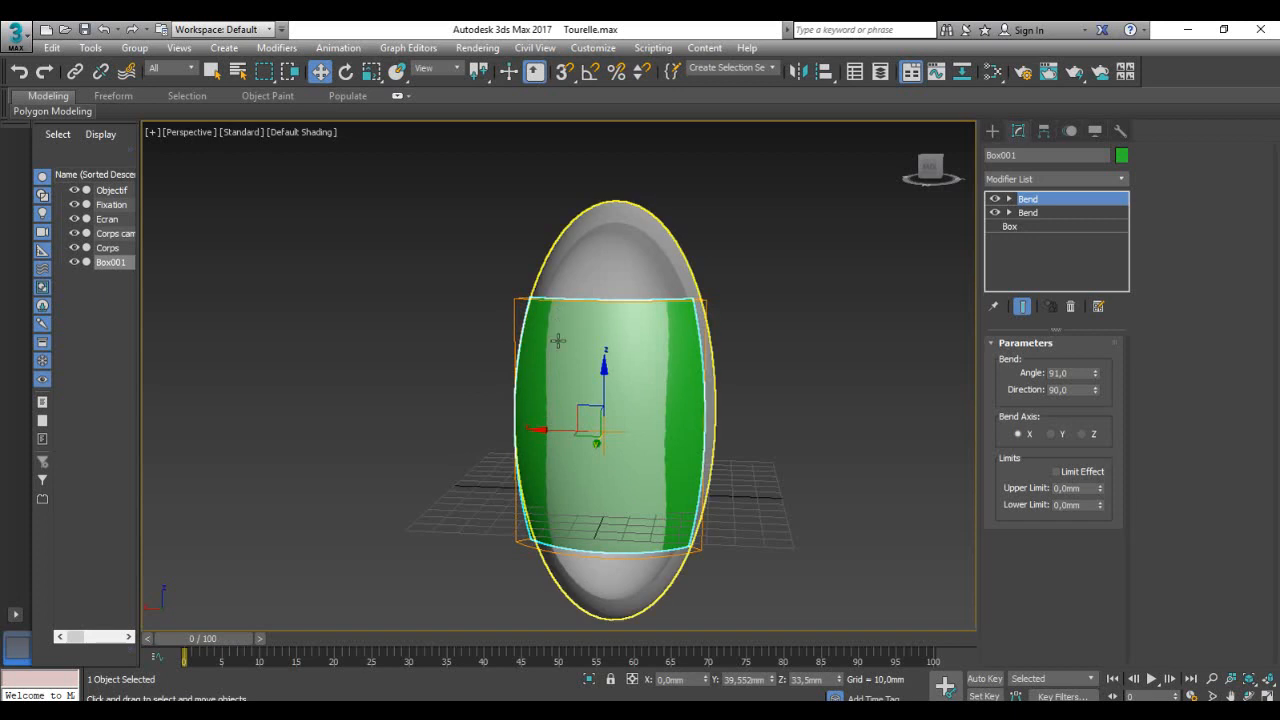
mouse_move(760, 451)
alt+middle_down()
mouse_move(698, 457)
mouse_move(659, 540)
mouse_move(767, 488)
mouse_move(812, 449)
mouse_move(814, 408)
mouse_move(767, 411)
mouse_move(709, 469)
mouse_move(752, 460)
alt+middle_up()
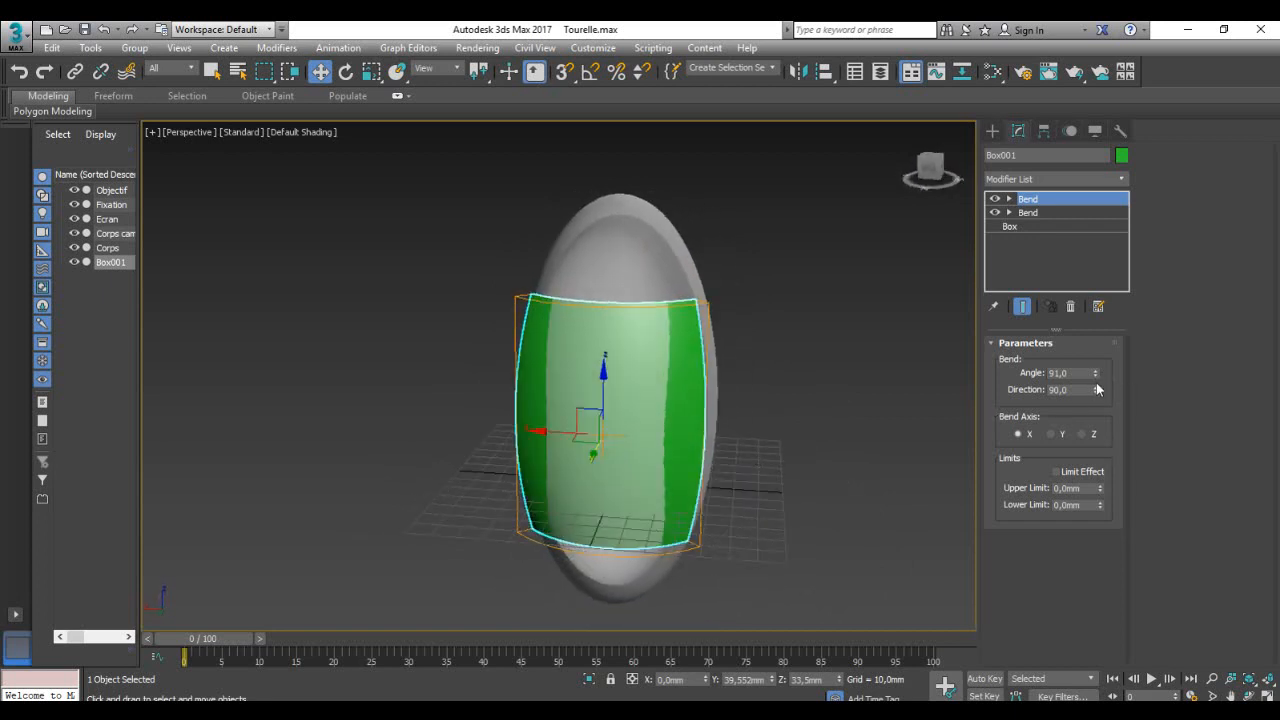
drag(1095, 376, 1096, 386)
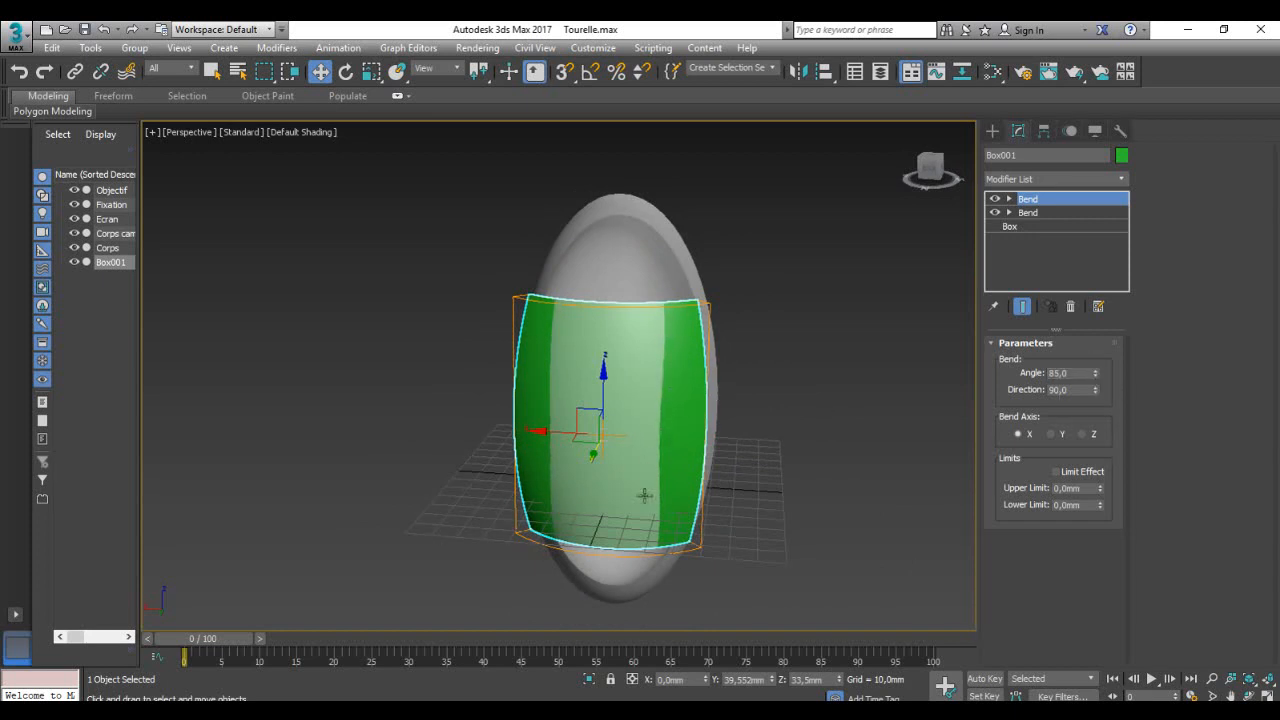
Step: Add an Edit Poly modifier above the two Bends on the panel and enter its Polygon level
alt+middle_drag(679, 458, 590, 445)
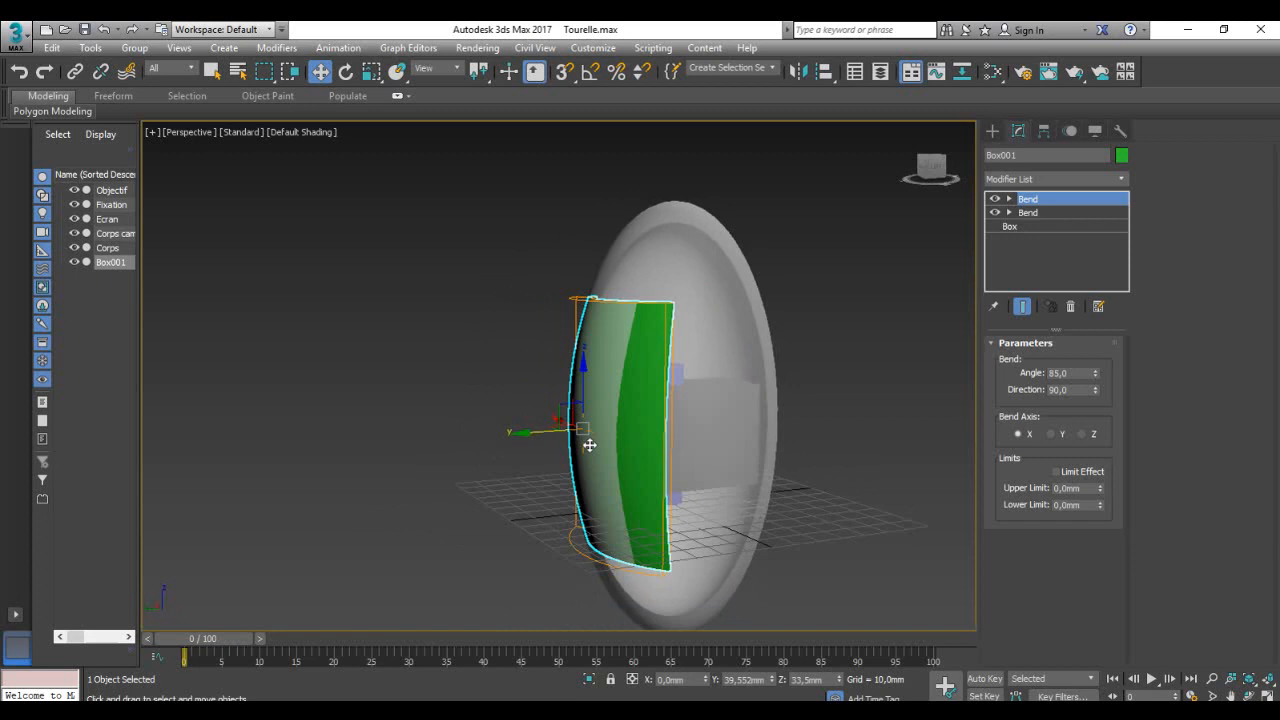
click(1121, 179)
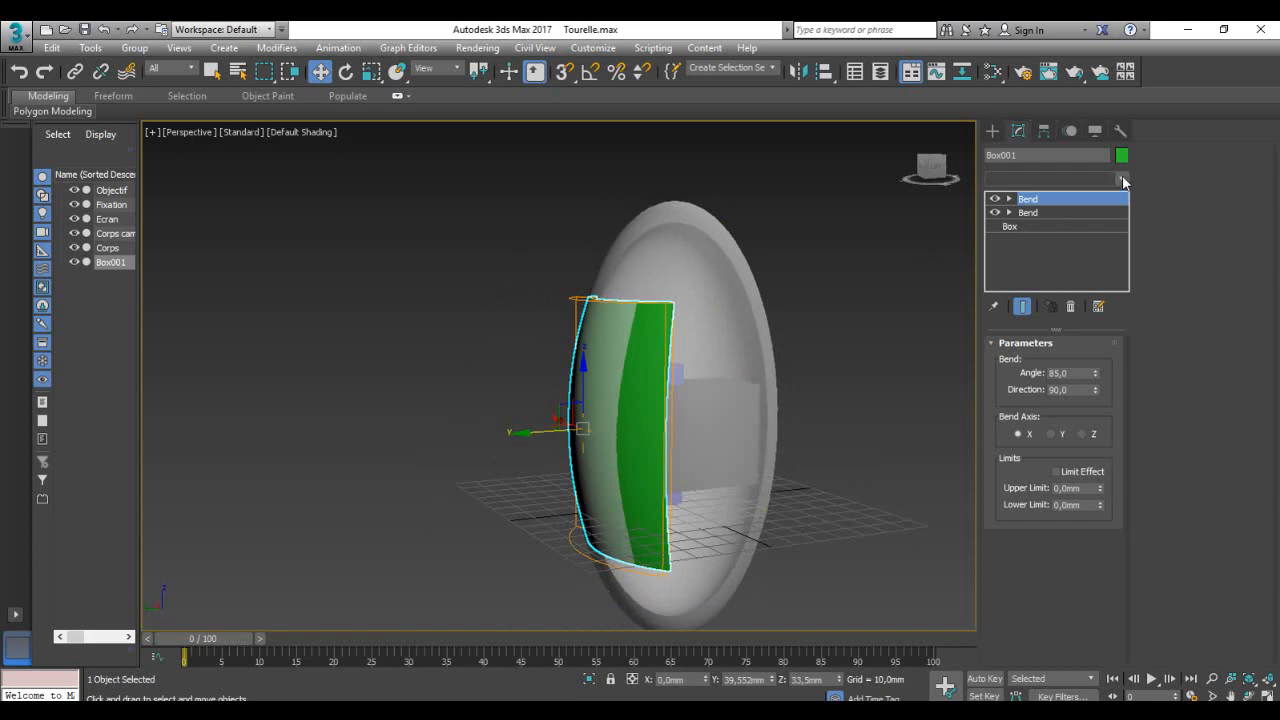
scroll(1058, 460, down, 5)
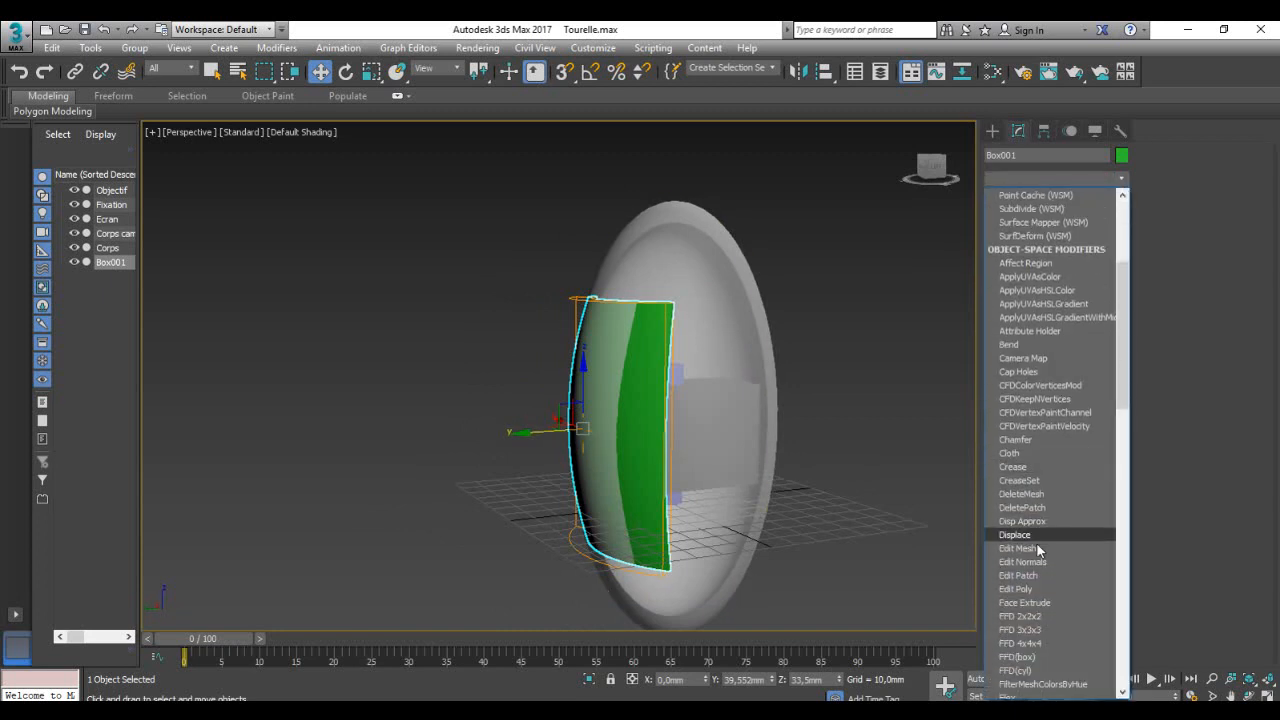
click(1025, 589)
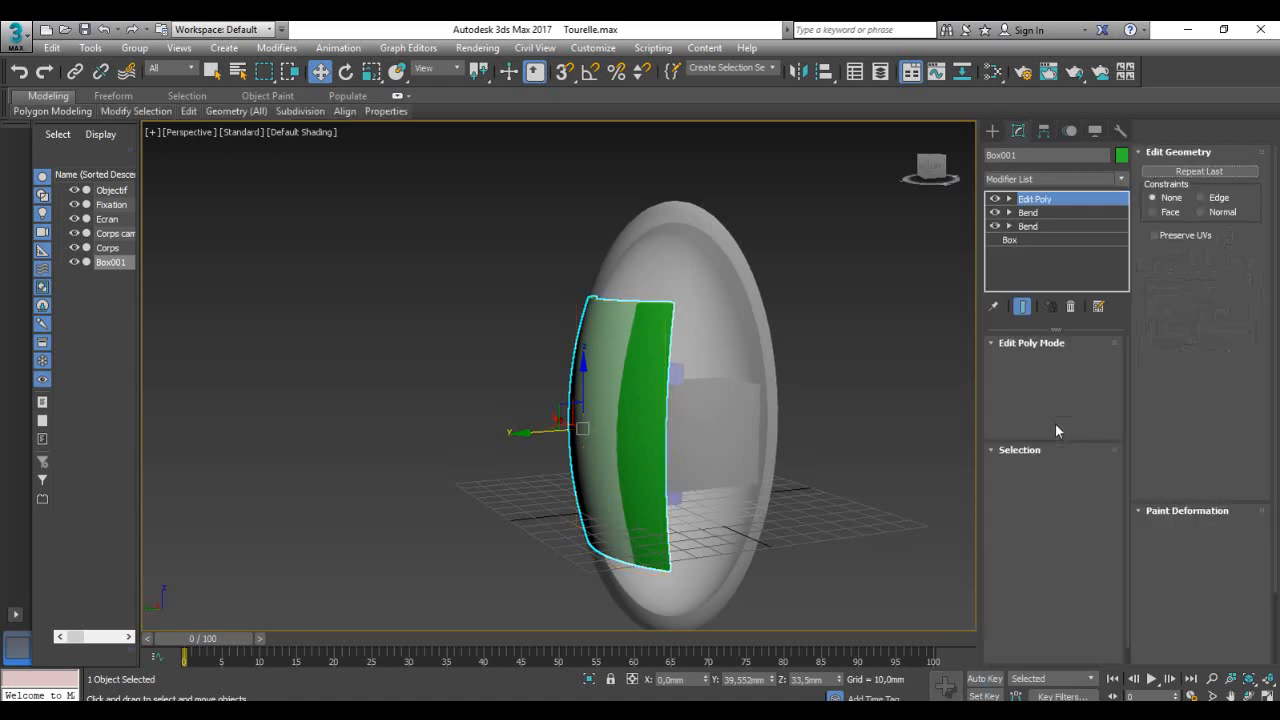
click(1071, 471)
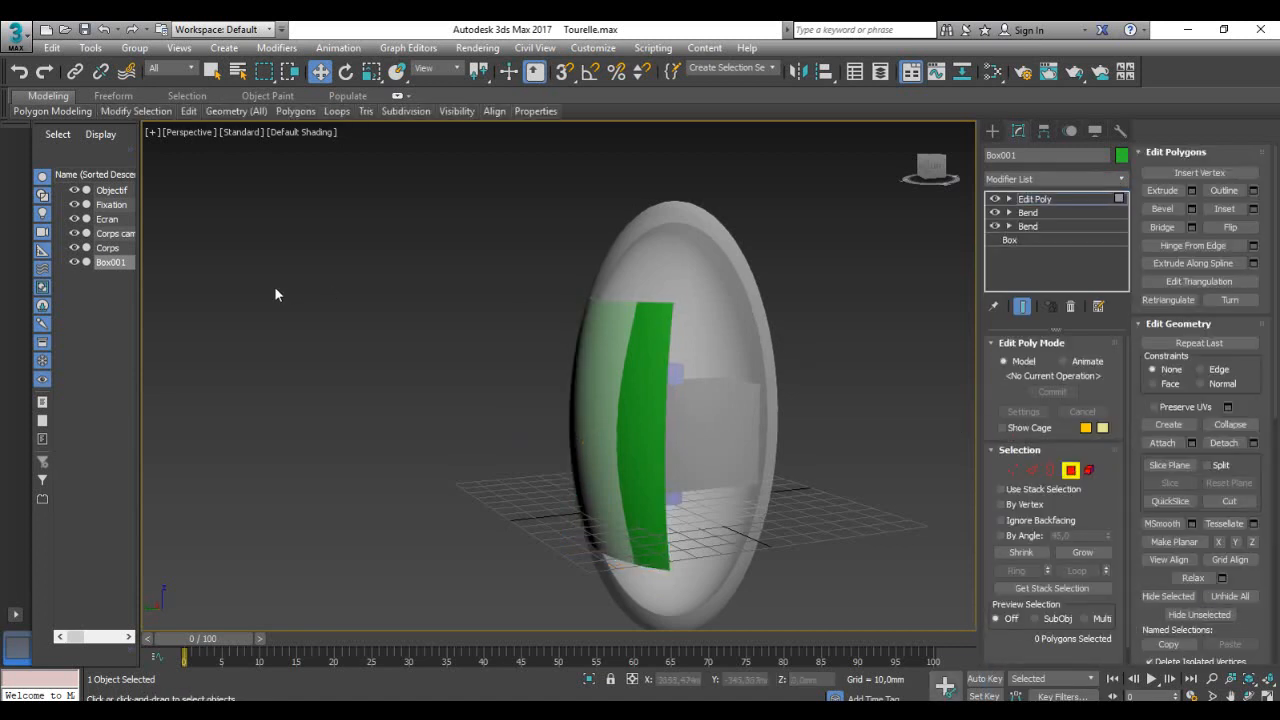
Step: Hide the Corps object and select the row of polygons along the panel's upper end face
click(73, 248)
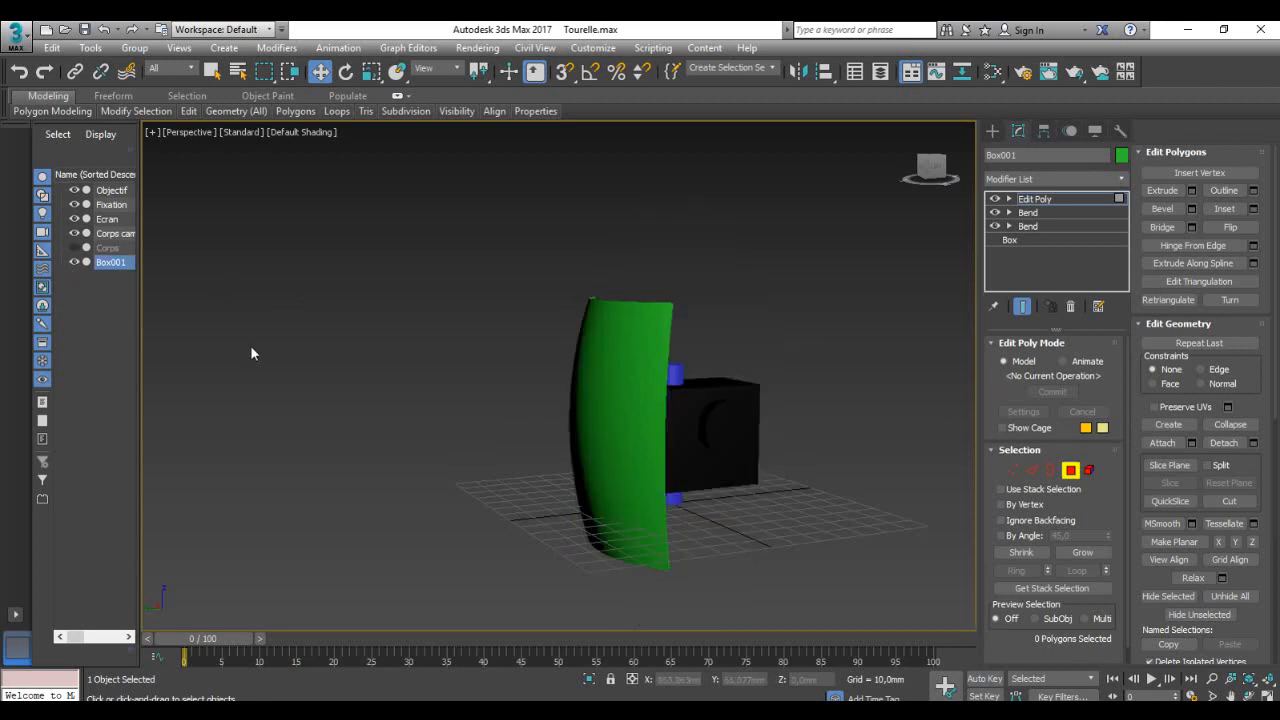
key(alt+w)
scroll(770, 186, up, 4)
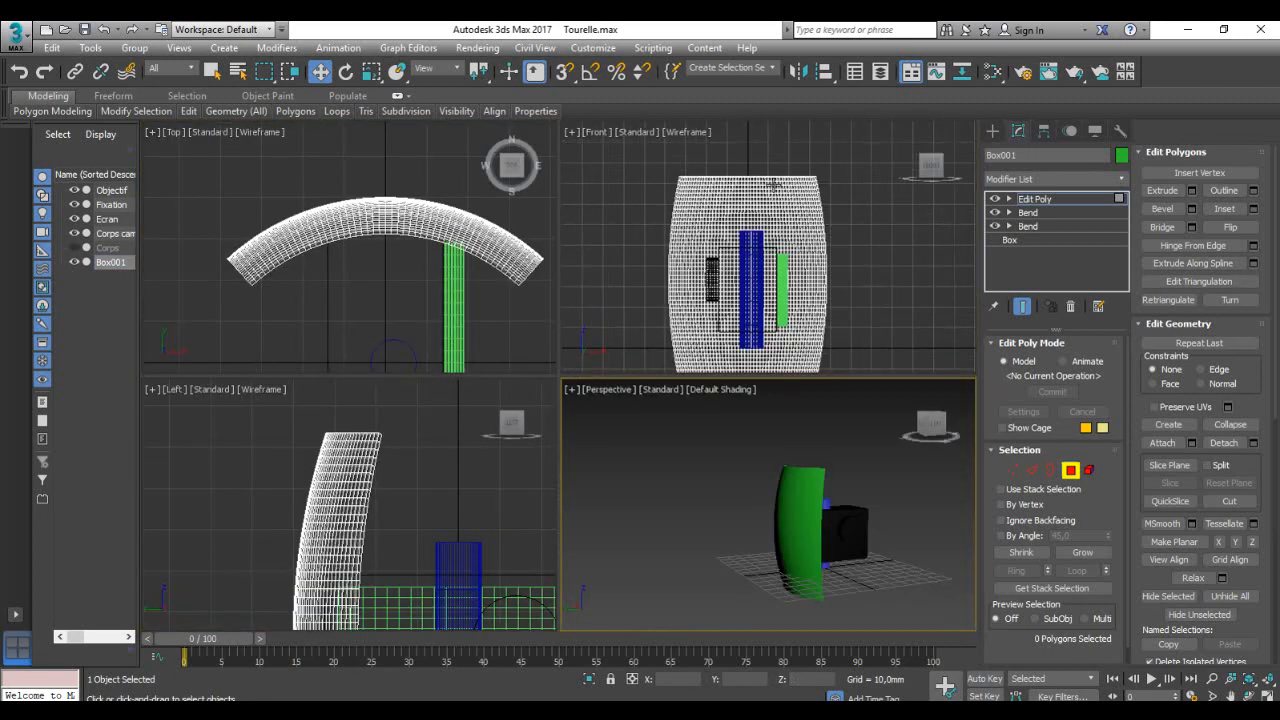
drag(852, 160, 632, 183)
alt+middle_drag(785, 452, 826, 568)
scroll(818, 476, up, 3)
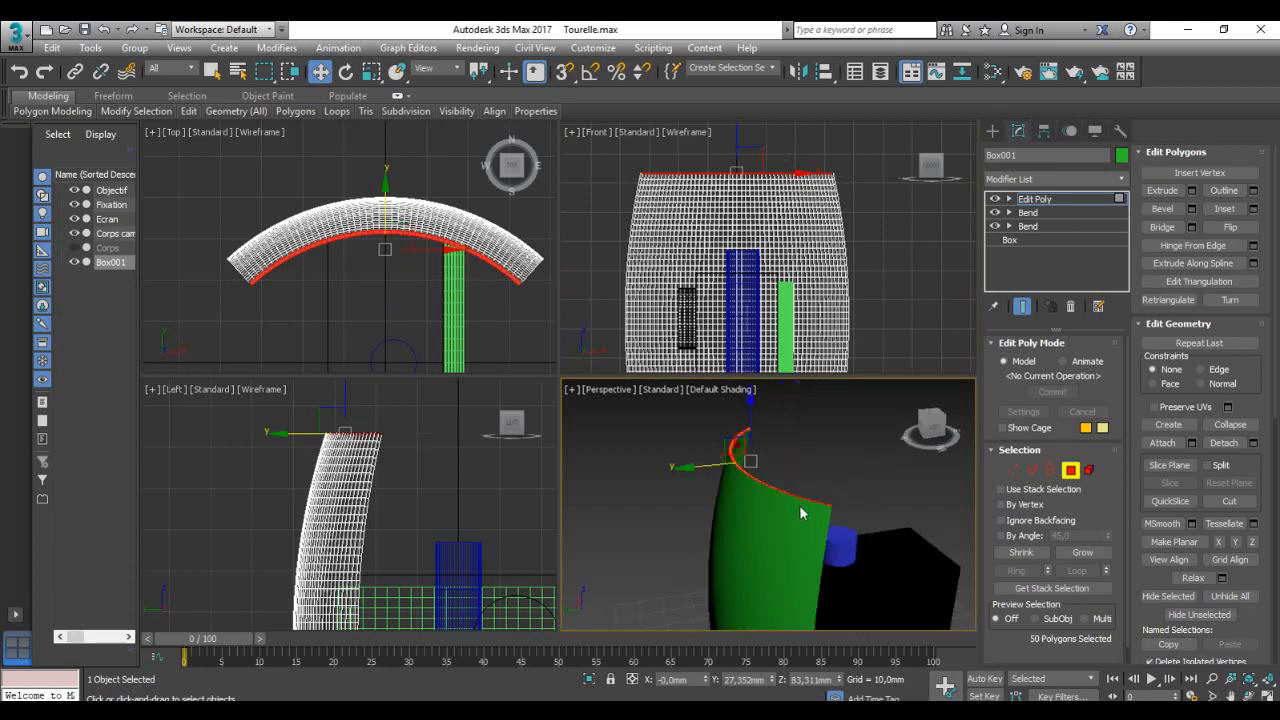
Step: Add the polygons of the panel's lower end face to the selection and check both ends in the Perspective view
scroll(772, 519, down, 2)
alt+middle_drag(772, 519, 811, 417)
middle_drag(885, 370, 874, 301)
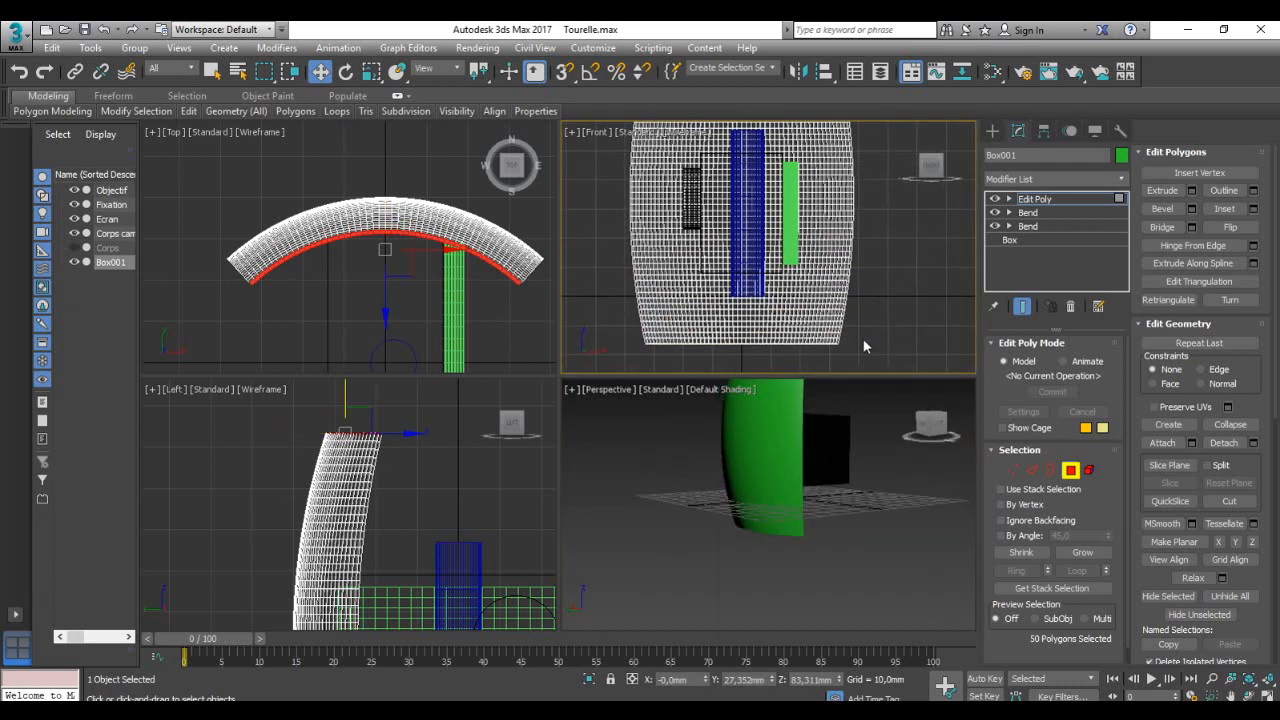
drag(855, 347, 637, 355)
drag(845, 349, 634, 351)
drag(841, 347, 640, 350)
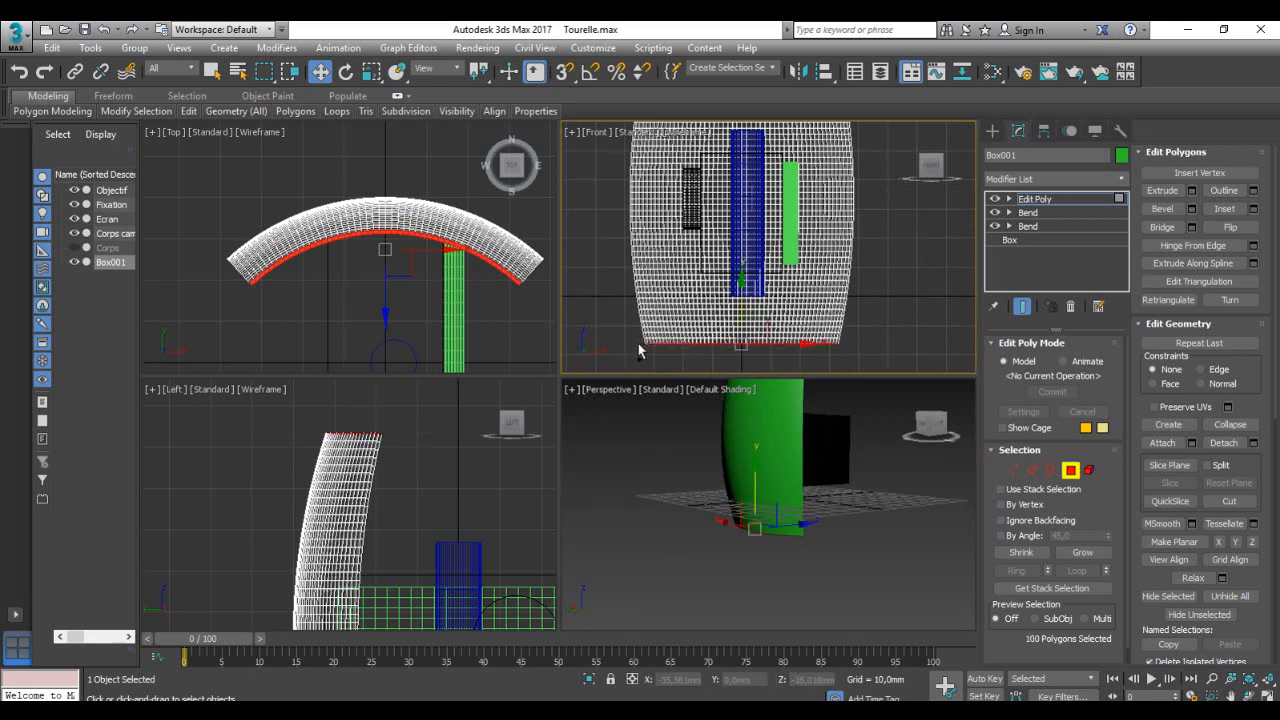
alt+middle_drag(812, 575, 790, 522)
scroll(768, 506, up, 3)
scroll(775, 510, down, 2)
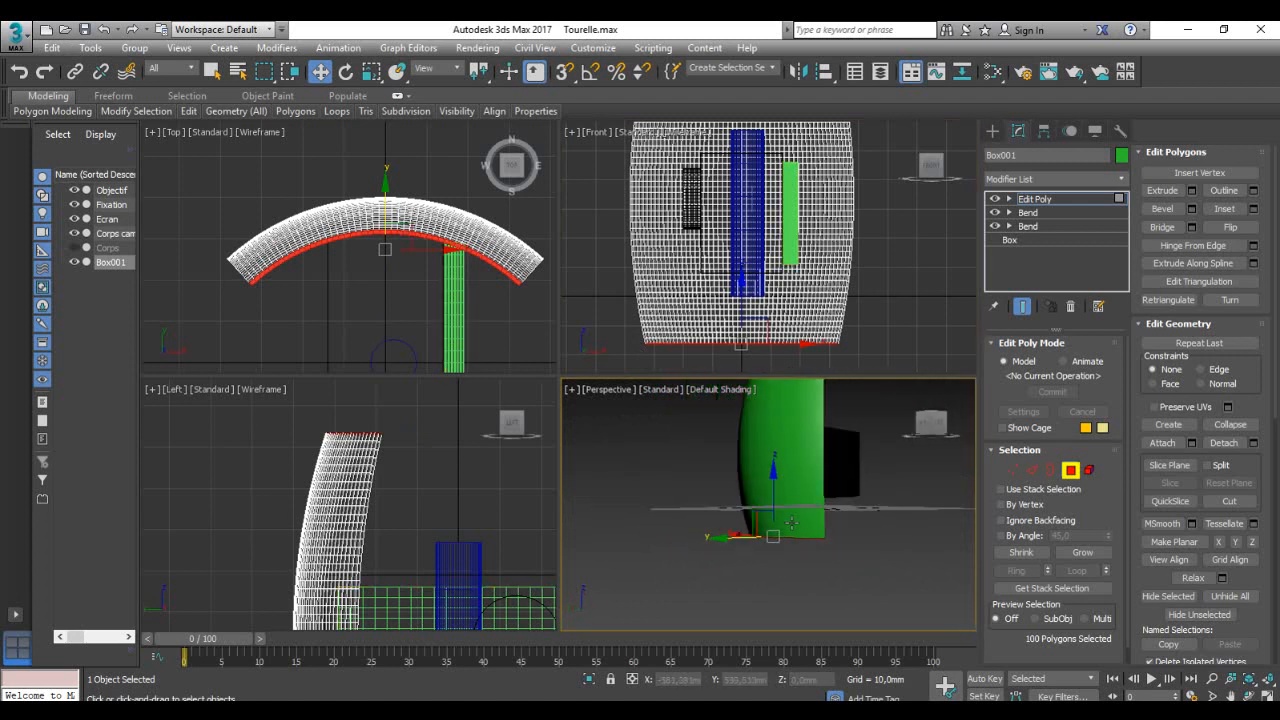
alt+middle_drag(847, 485, 808, 540)
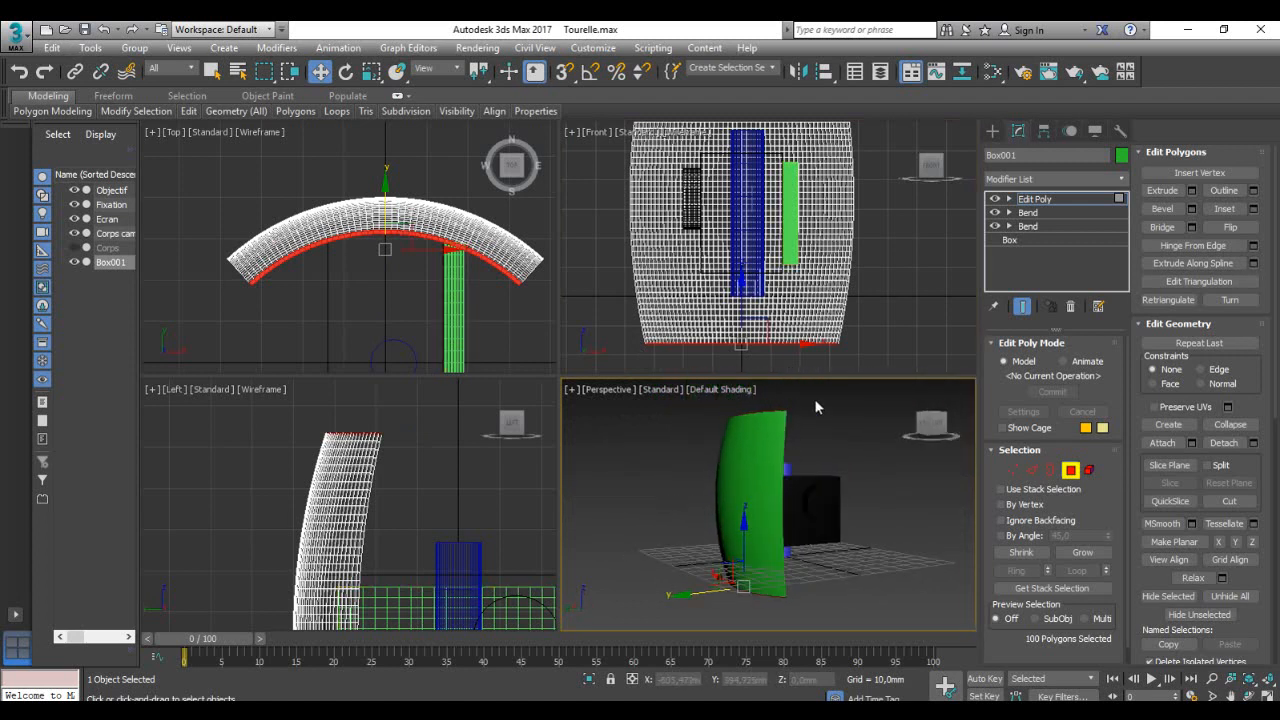
Step: Show the Corps object again and extrude the selected end polygons by about 21,7 mm using Group Normals
click(74, 248)
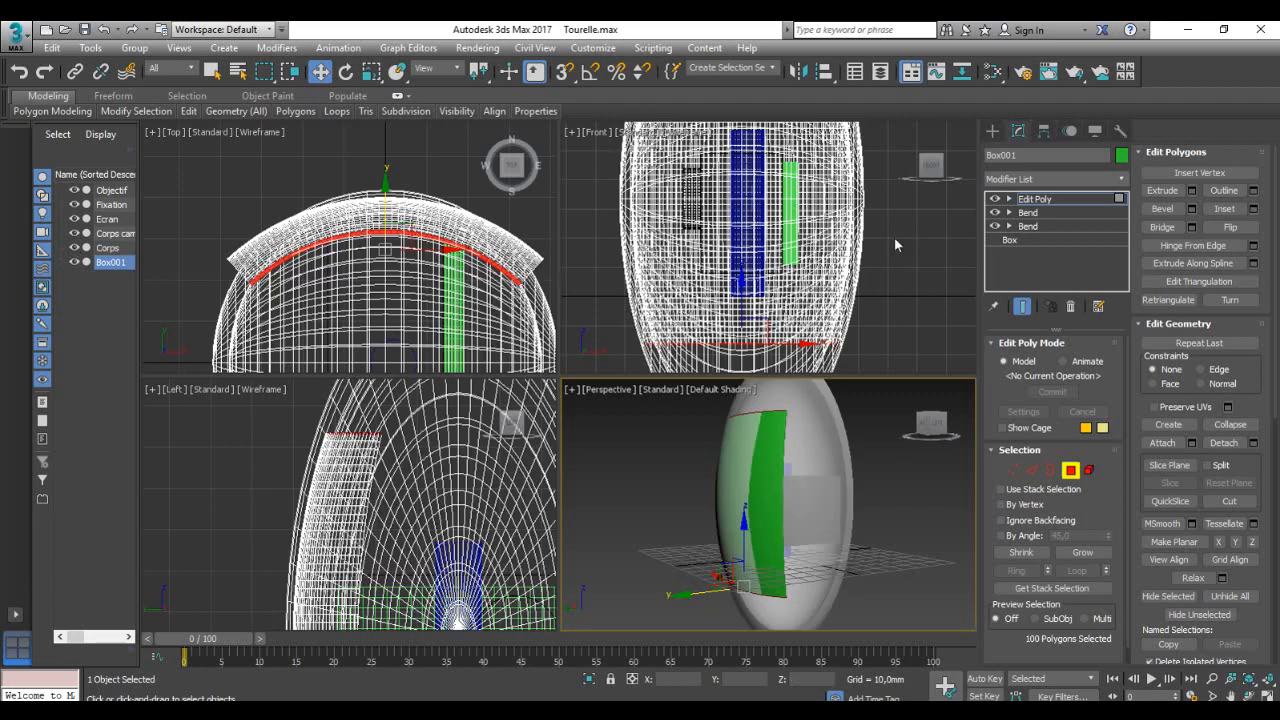
scroll(895, 245, down, 4)
middle_drag(865, 256, 778, 279)
scroll(778, 279, down, 2)
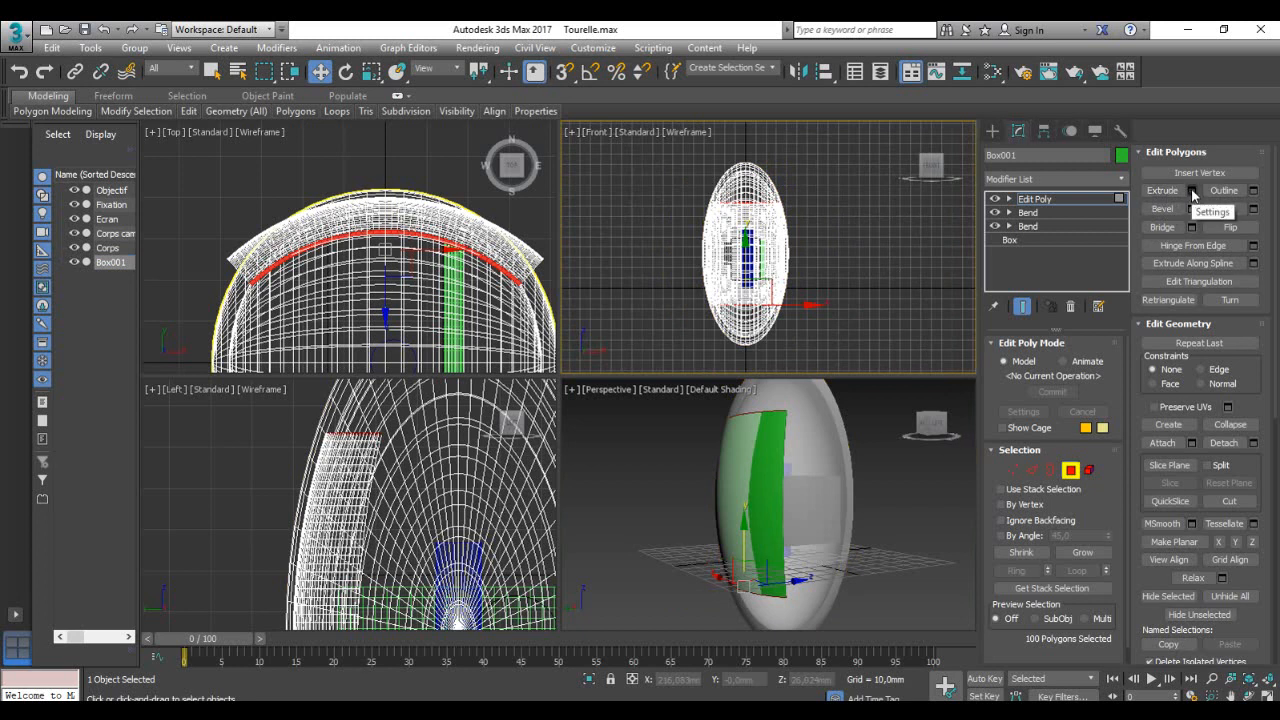
click(1192, 191)
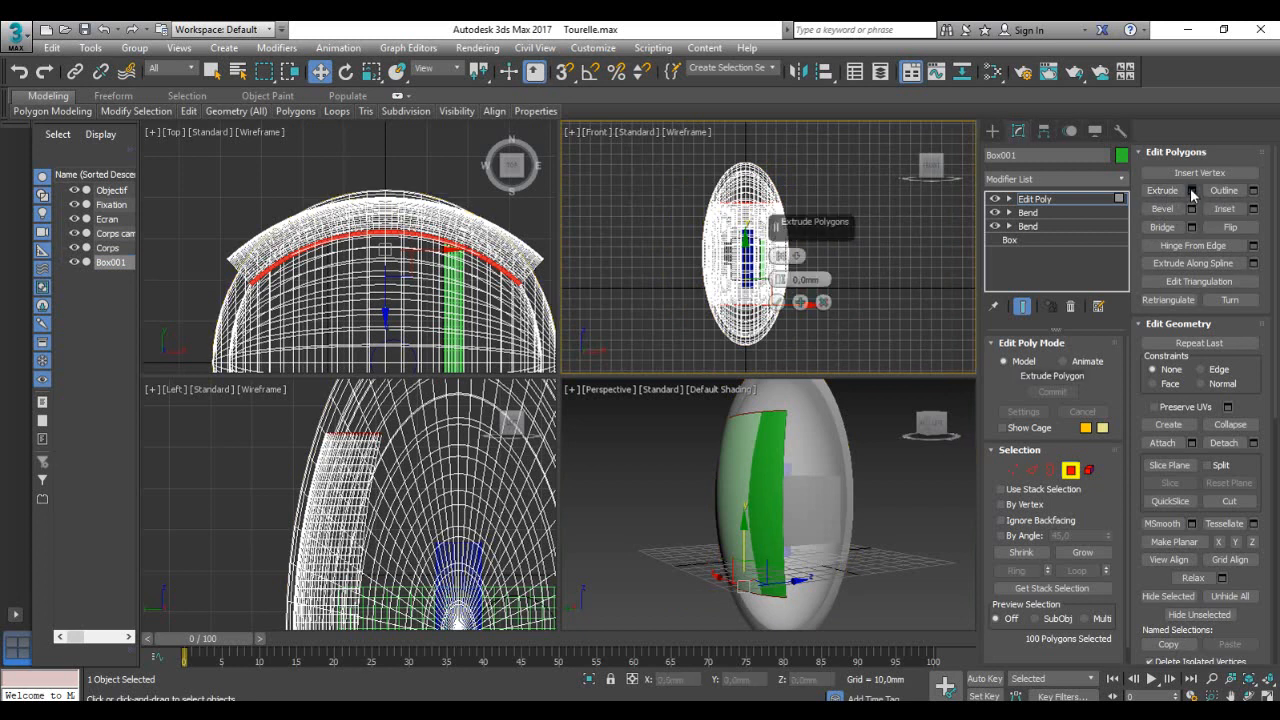
drag(780, 280, 780, 276)
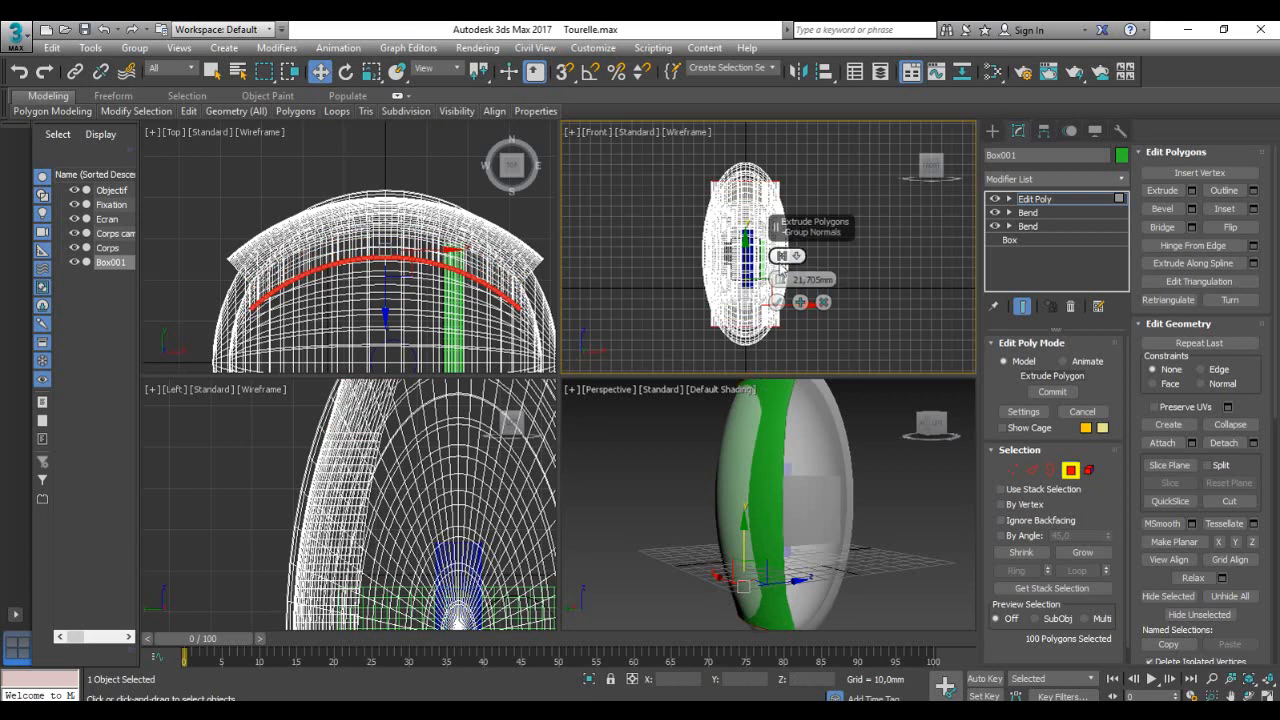
click(776, 302)
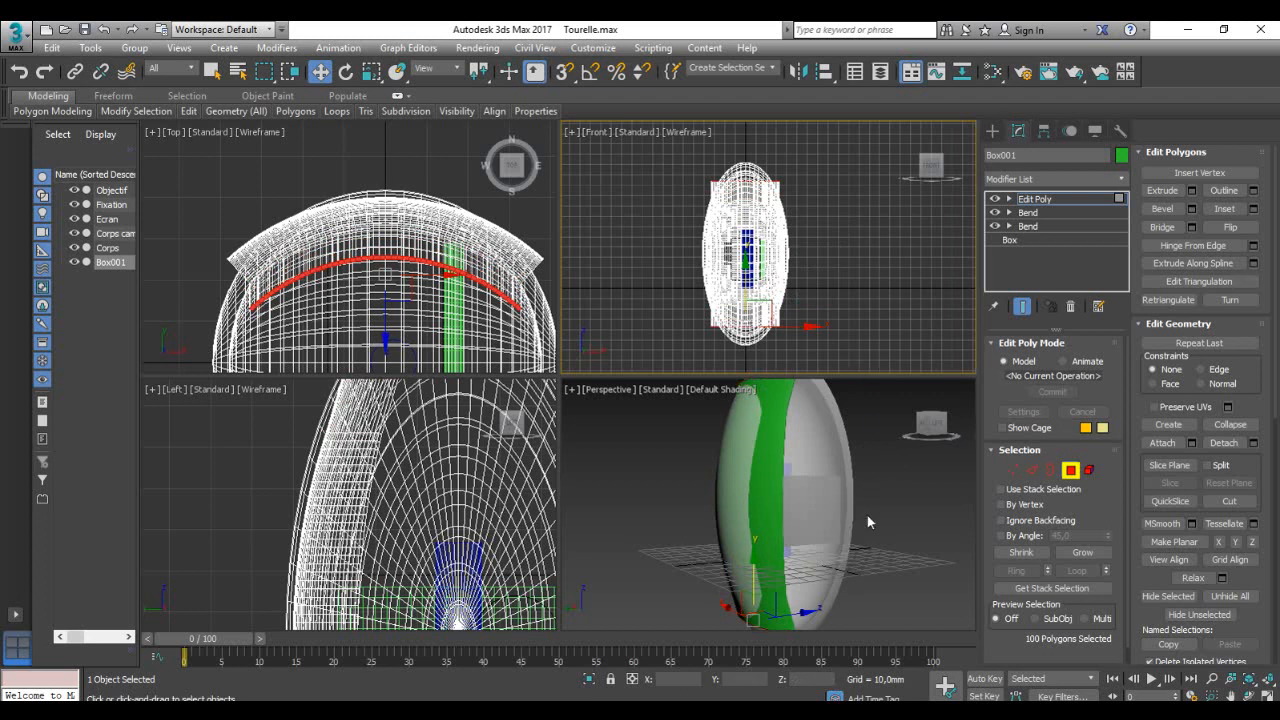
Step: Move the extruded end polygons slightly outward along the Y axis, away from the body
scroll(867, 515, down, 3)
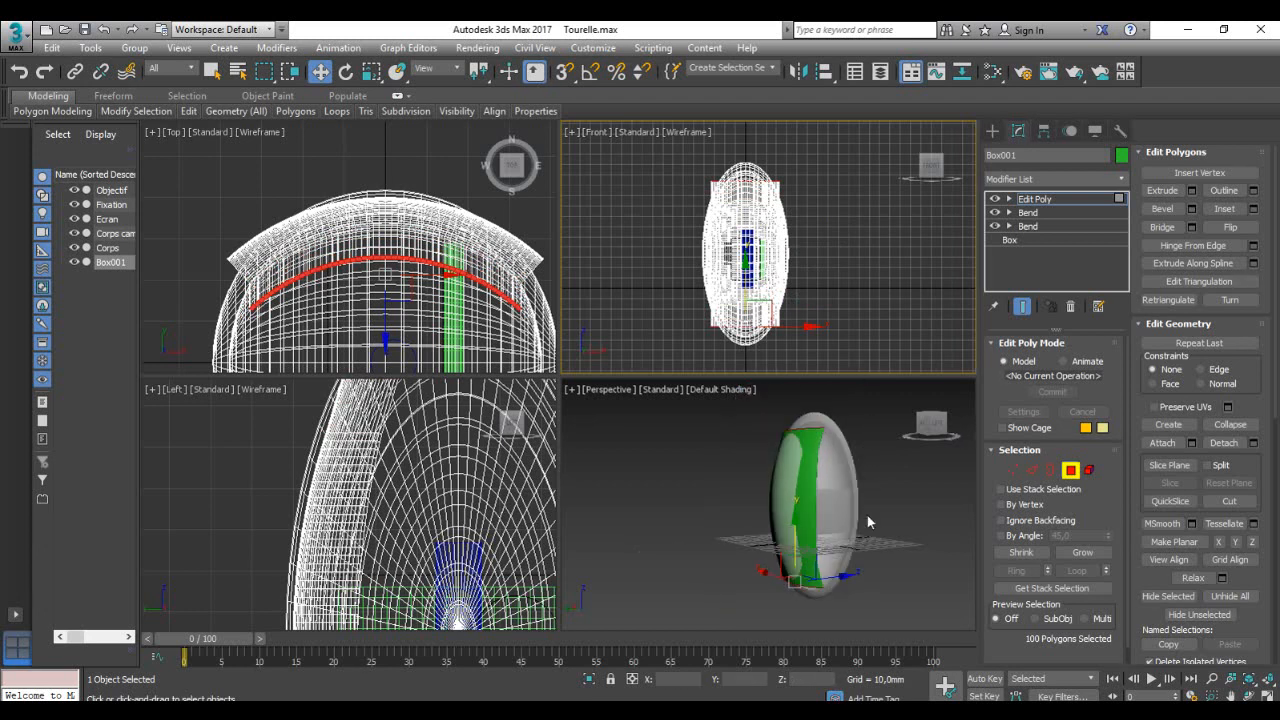
click(321, 73)
alt+middle_drag(867, 515, 792, 470)
key(alt+w)
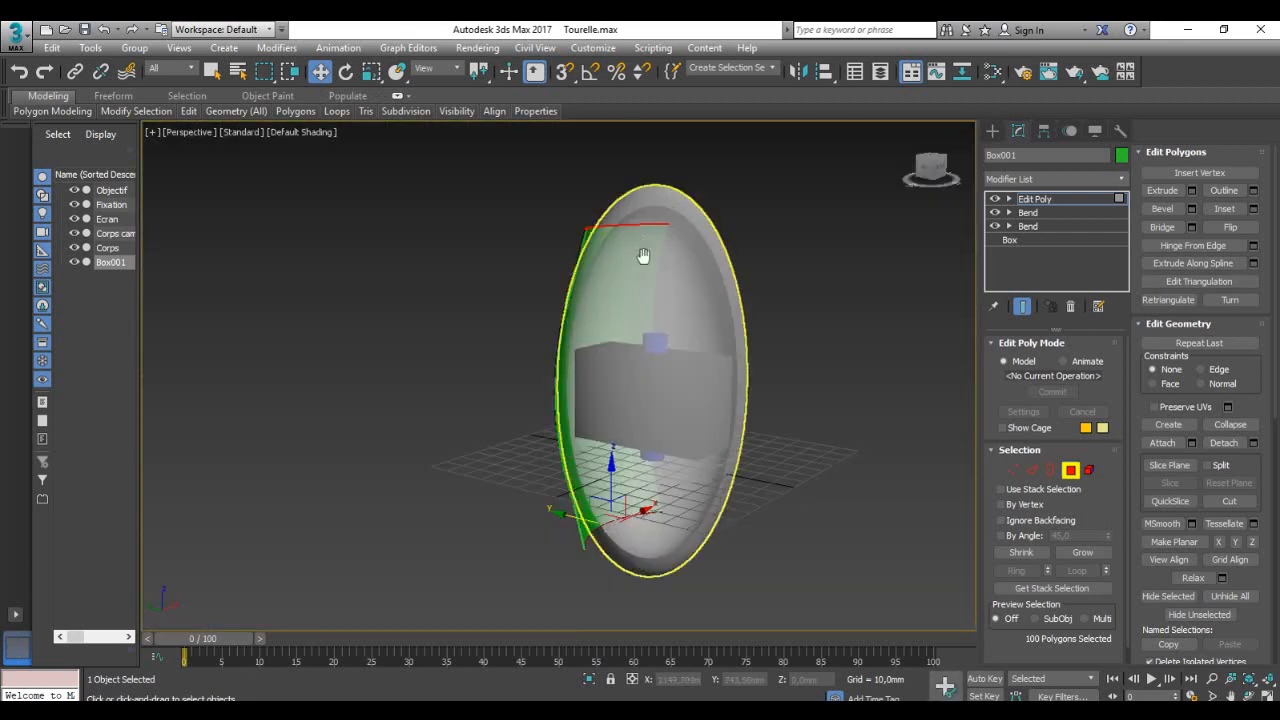
scroll(605, 286, up, 5)
scroll(603, 289, up, 3)
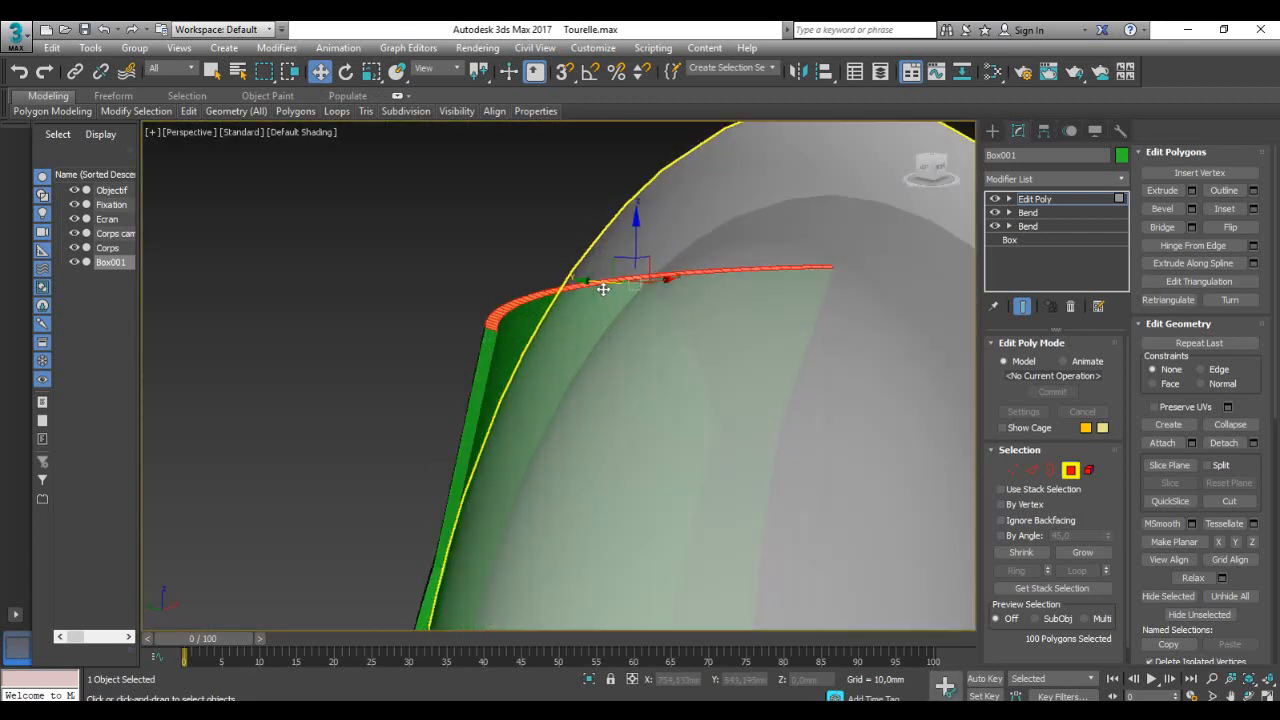
drag(588, 281, 571, 276)
alt+middle_drag(589, 363, 617, 354)
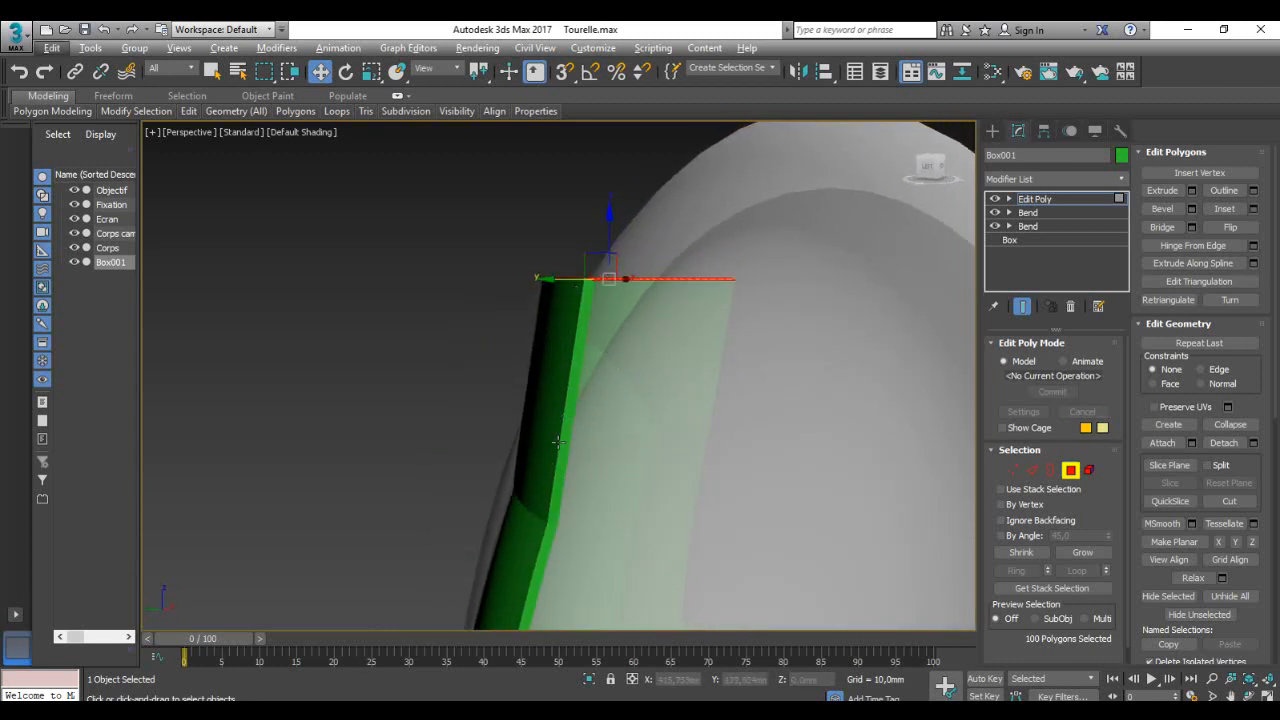
alt+middle_drag(666, 357, 634, 363)
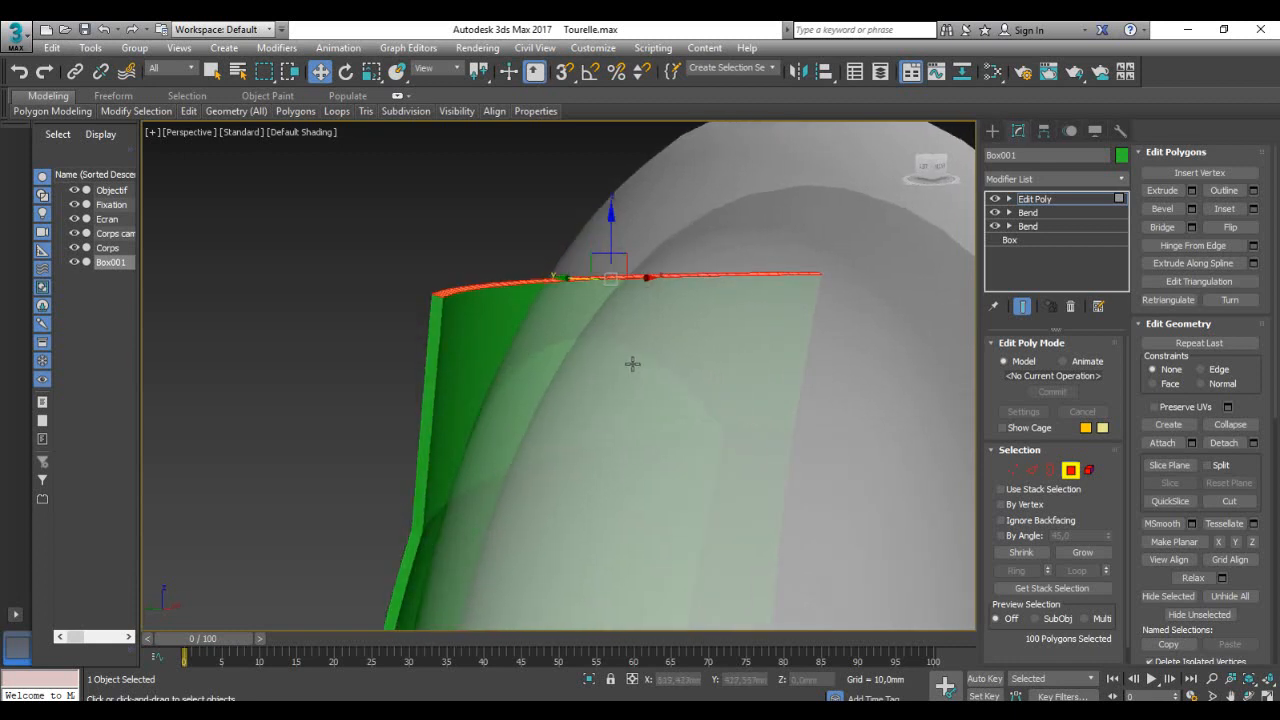
drag(573, 278, 567, 278)
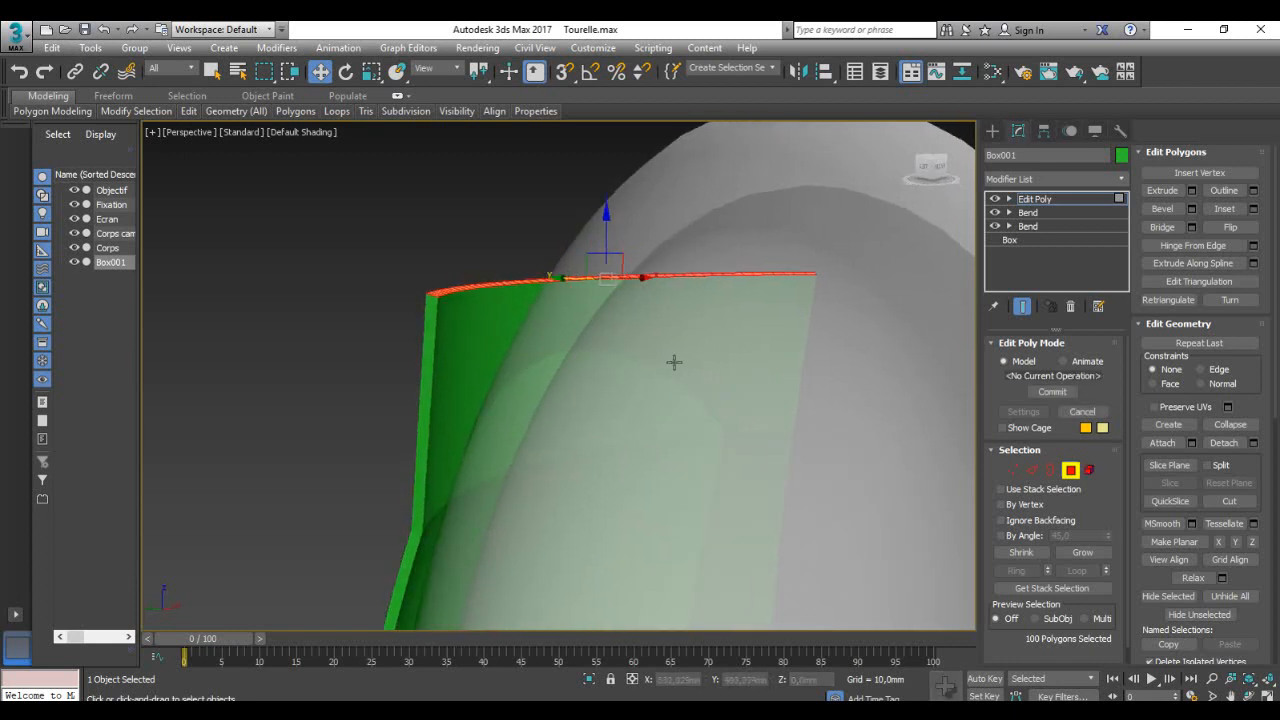
Step: Consult the reference photo portal.jpg in Photos, then return to 3ds Max and inspect the panel's extruded ends against the body
click(606, 711)
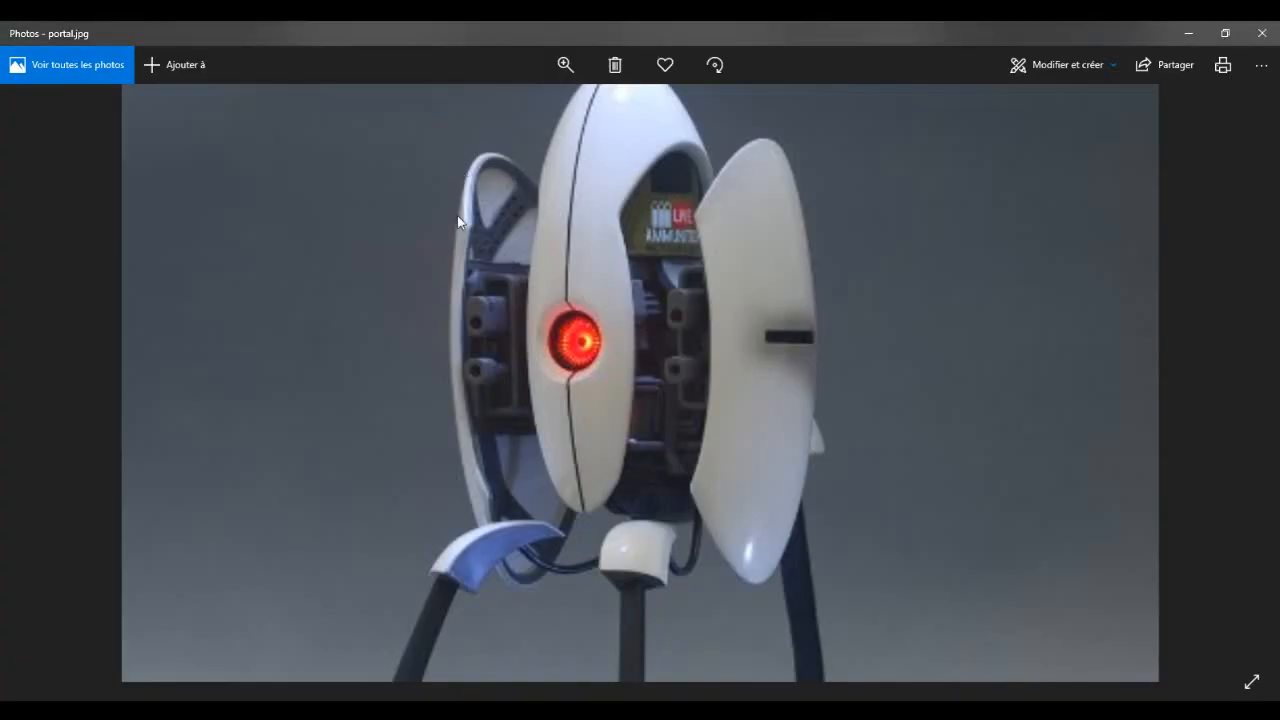
click(1188, 33)
alt+middle_drag(687, 362, 780, 436)
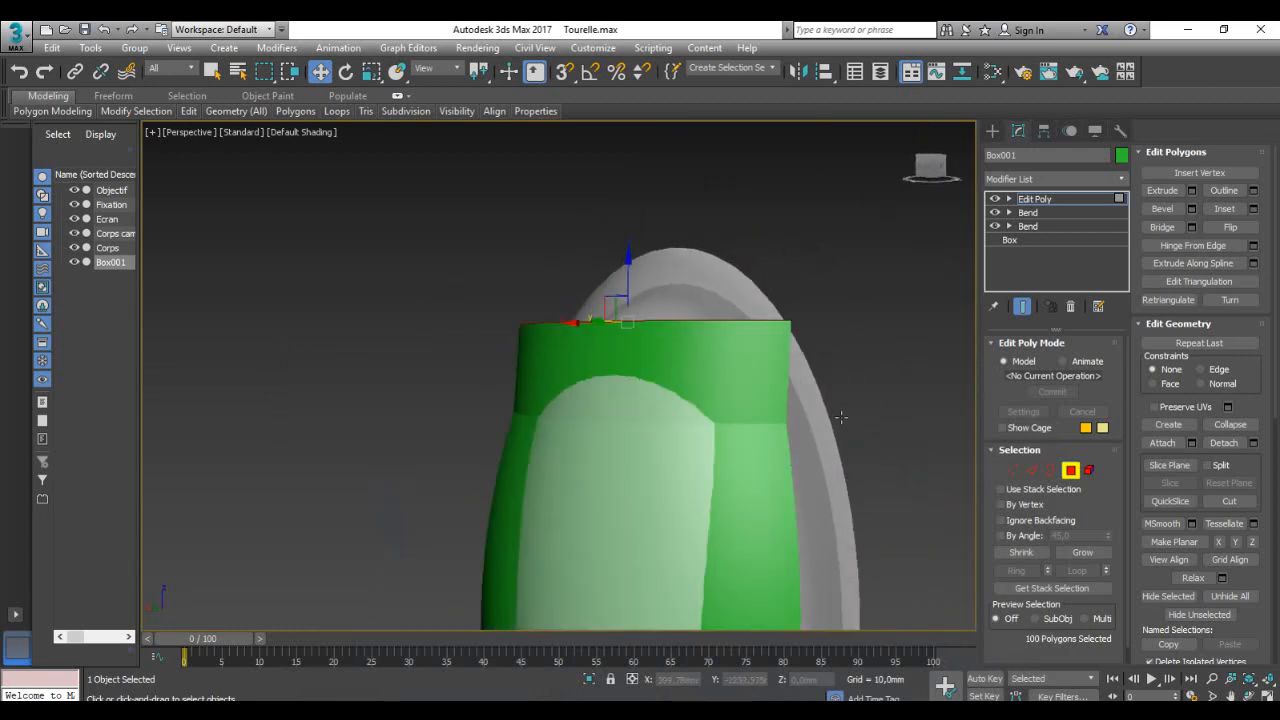
alt+middle_drag(687, 443, 704, 327)
alt+middle_drag(712, 389, 599, 375)
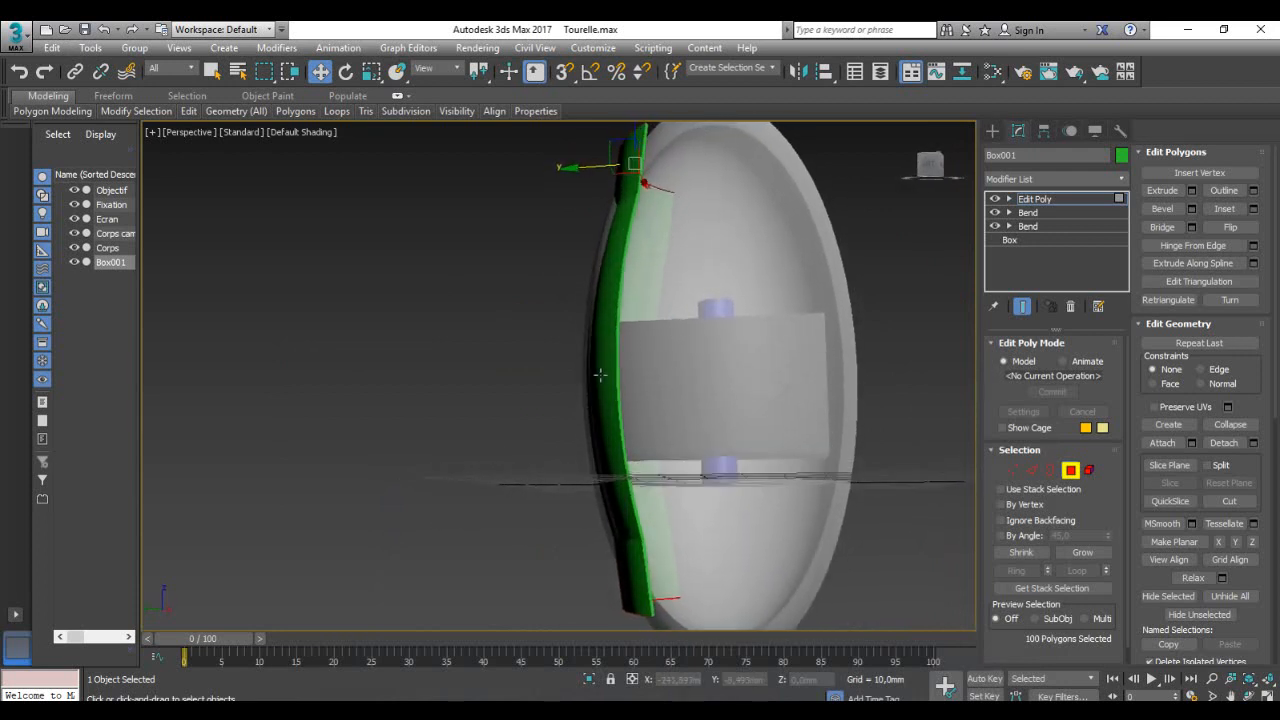
Step: Nudge the panel's selected end polygons slightly along the Y axis and check the fit against the body
mouse_move(570, 166)
mouse_down()
mouse_move(531, 177)
mouse_move(568, 173)
mouse_up()
alt+middle_drag(543, 225, 726, 275)
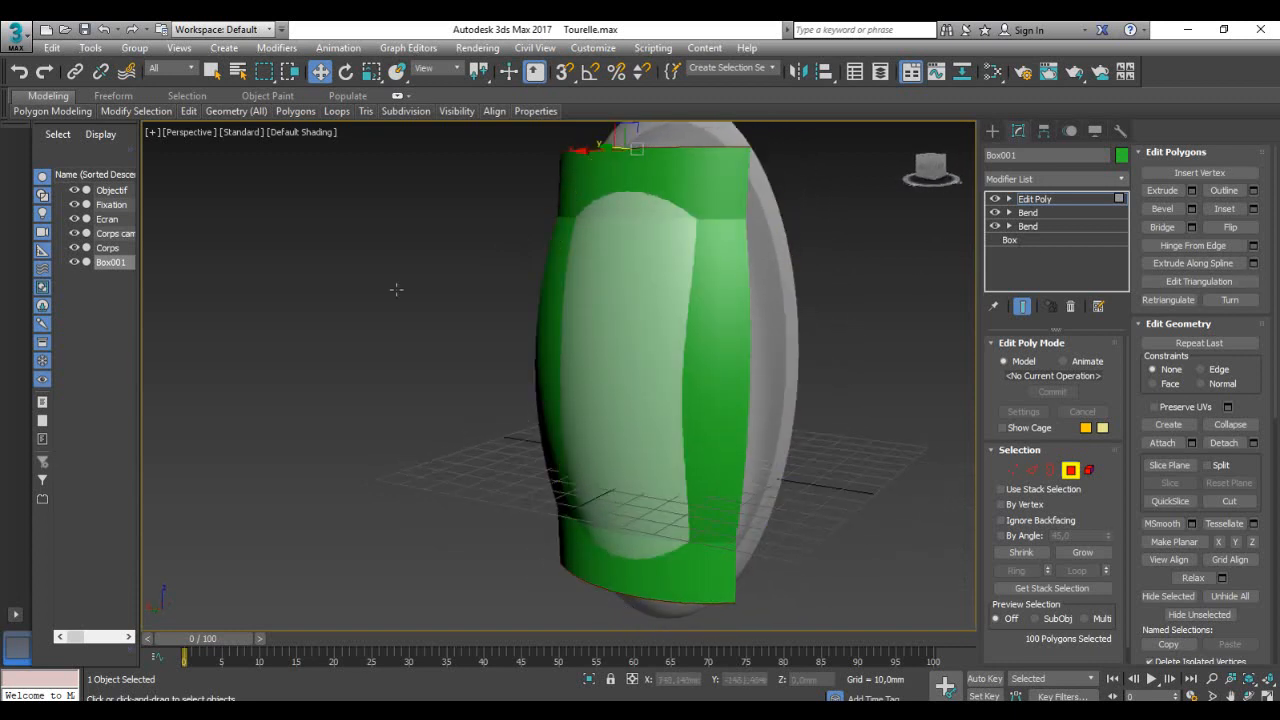
Step: Select the Corps object and make it a Boolean compound object
click(110, 248)
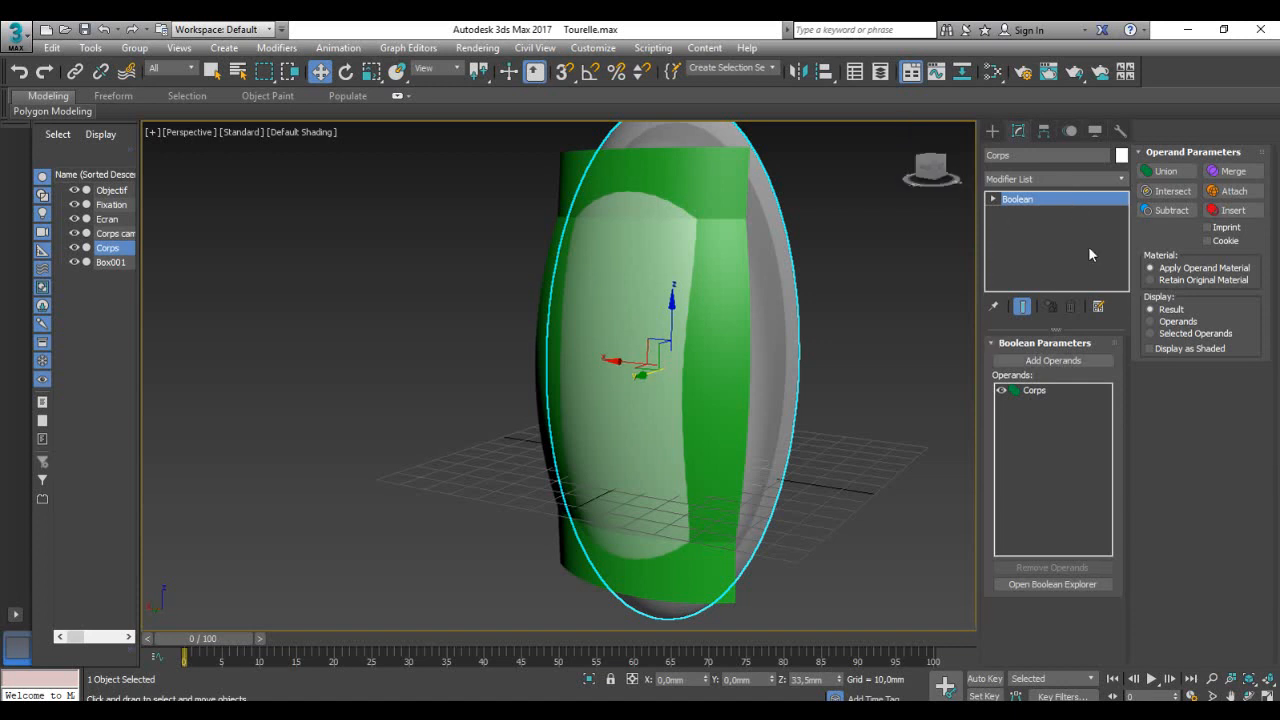
click(993, 132)
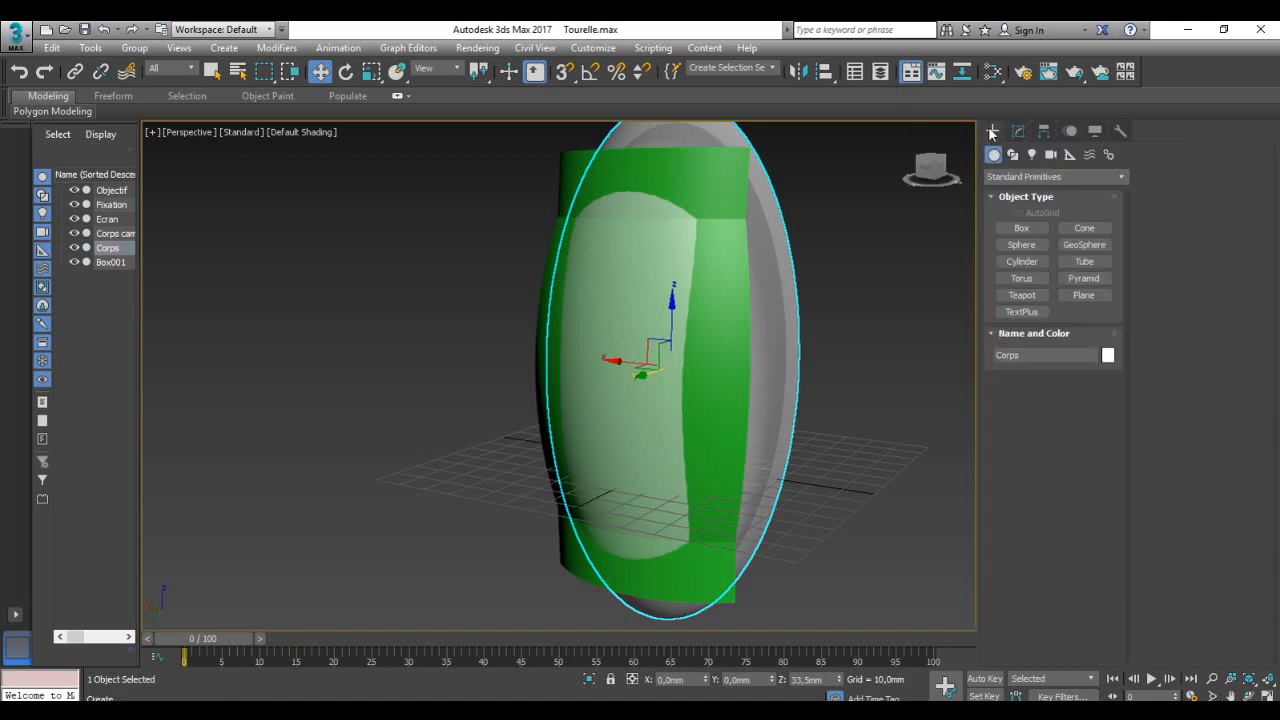
click(1092, 179)
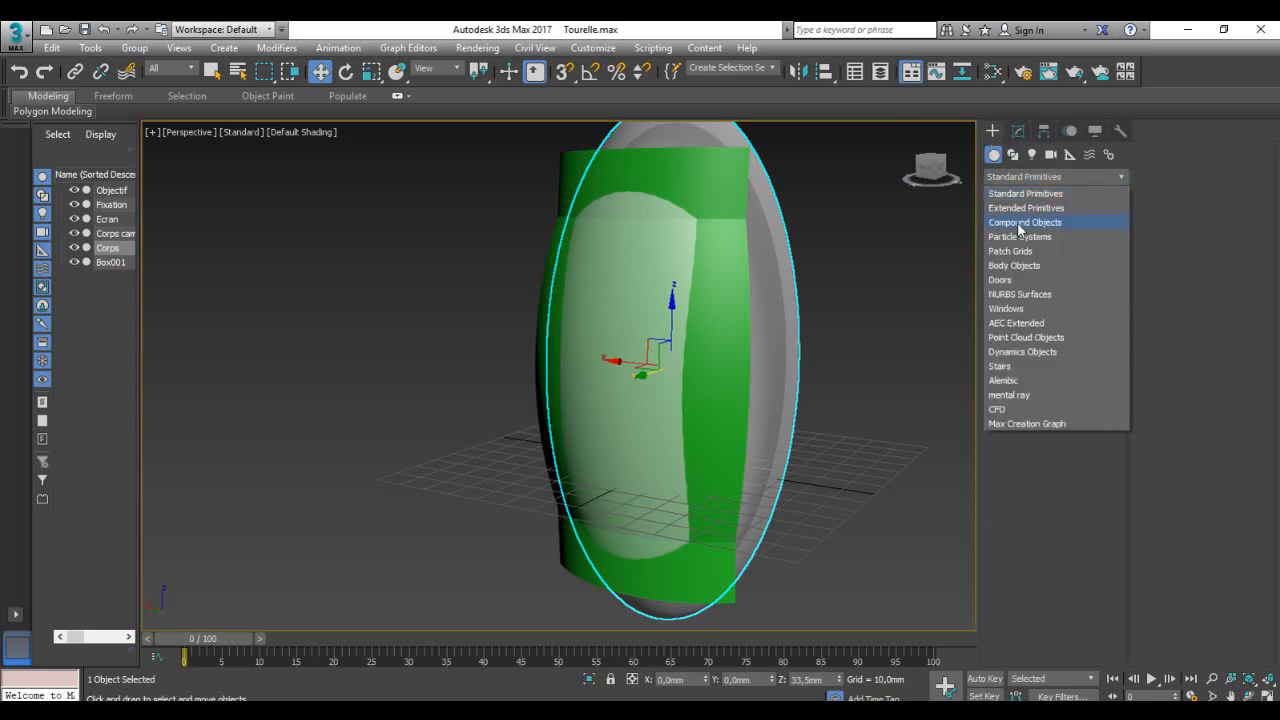
click(1020, 224)
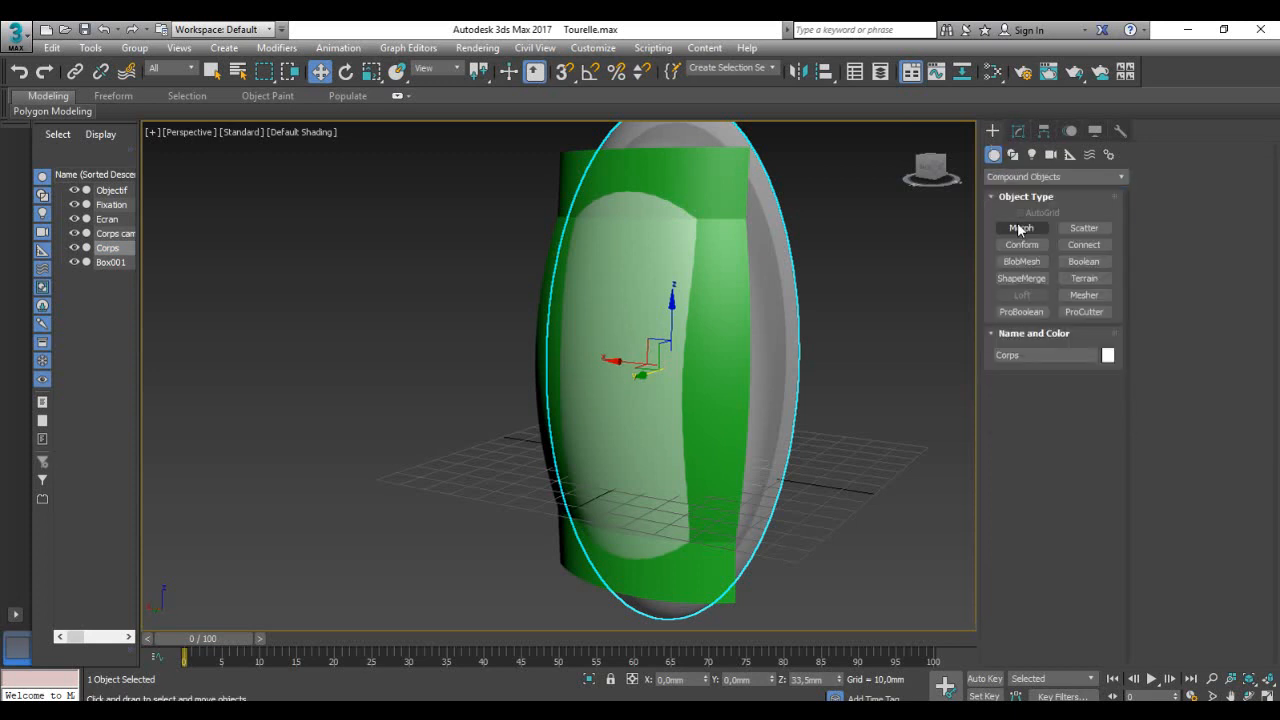
click(1084, 262)
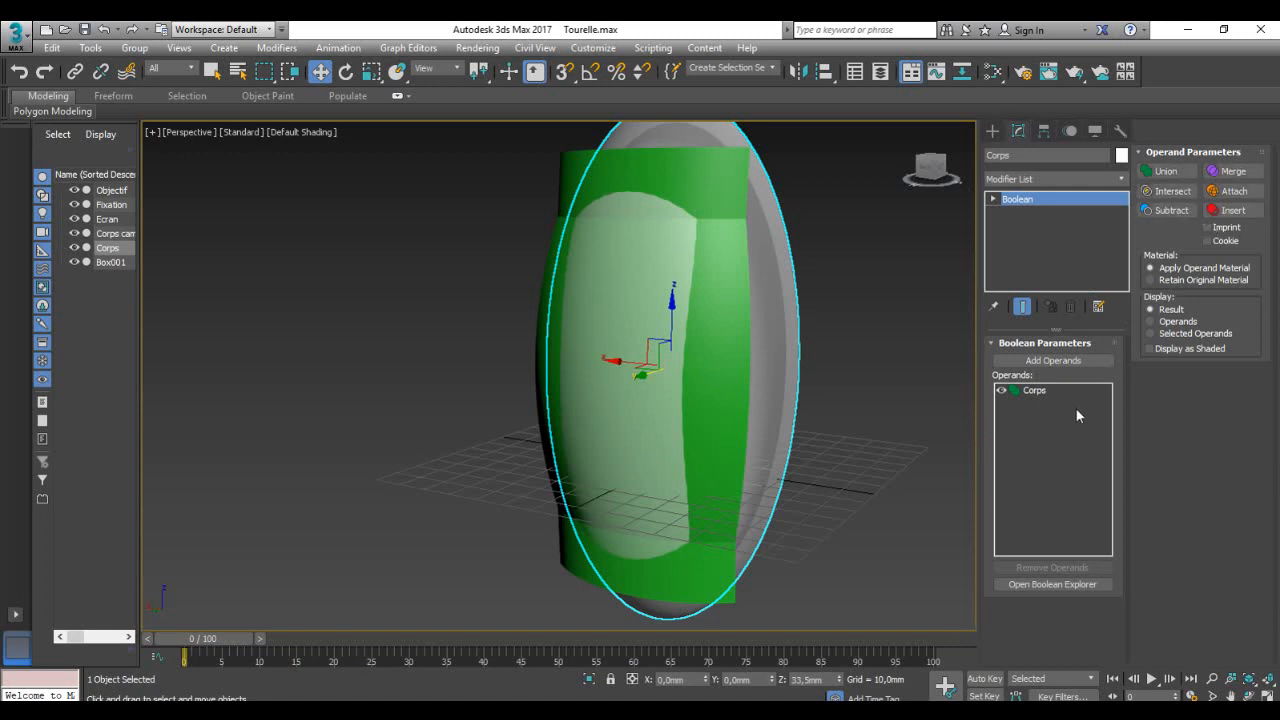
Step: Add Box001 as a Boolean operand of Corps and set its operation to Subtract
click(1030, 393)
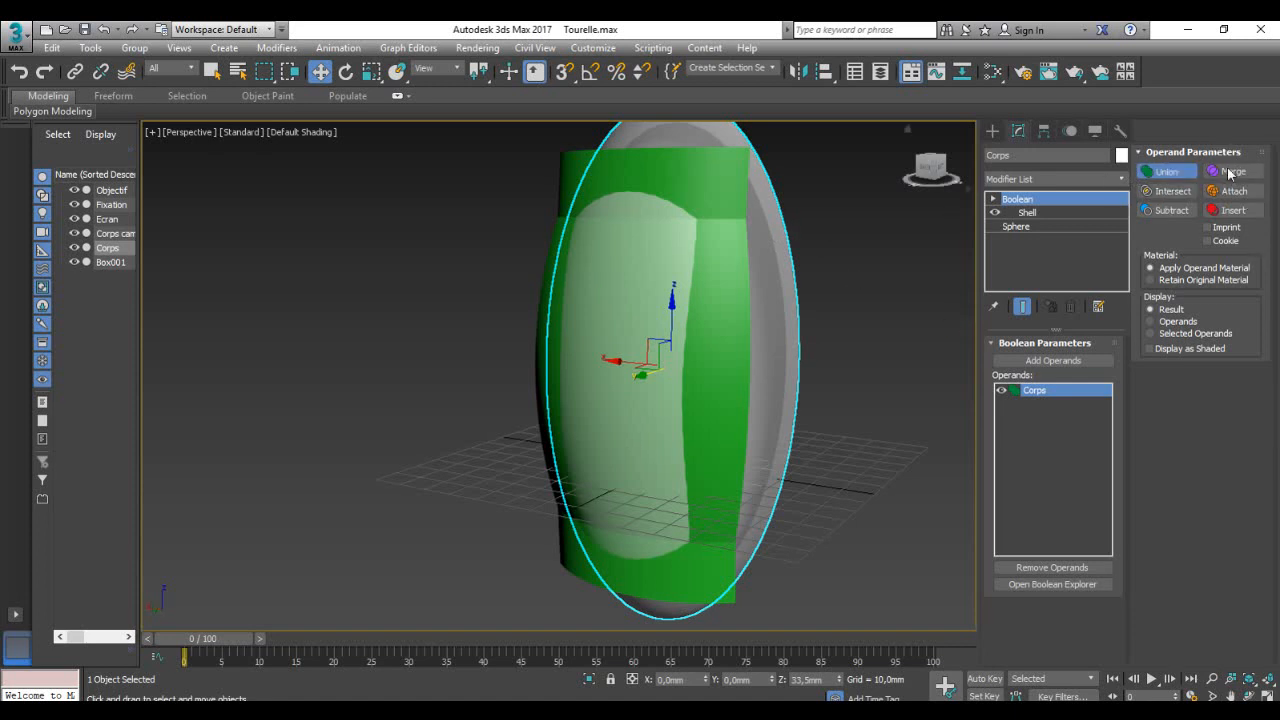
click(1077, 362)
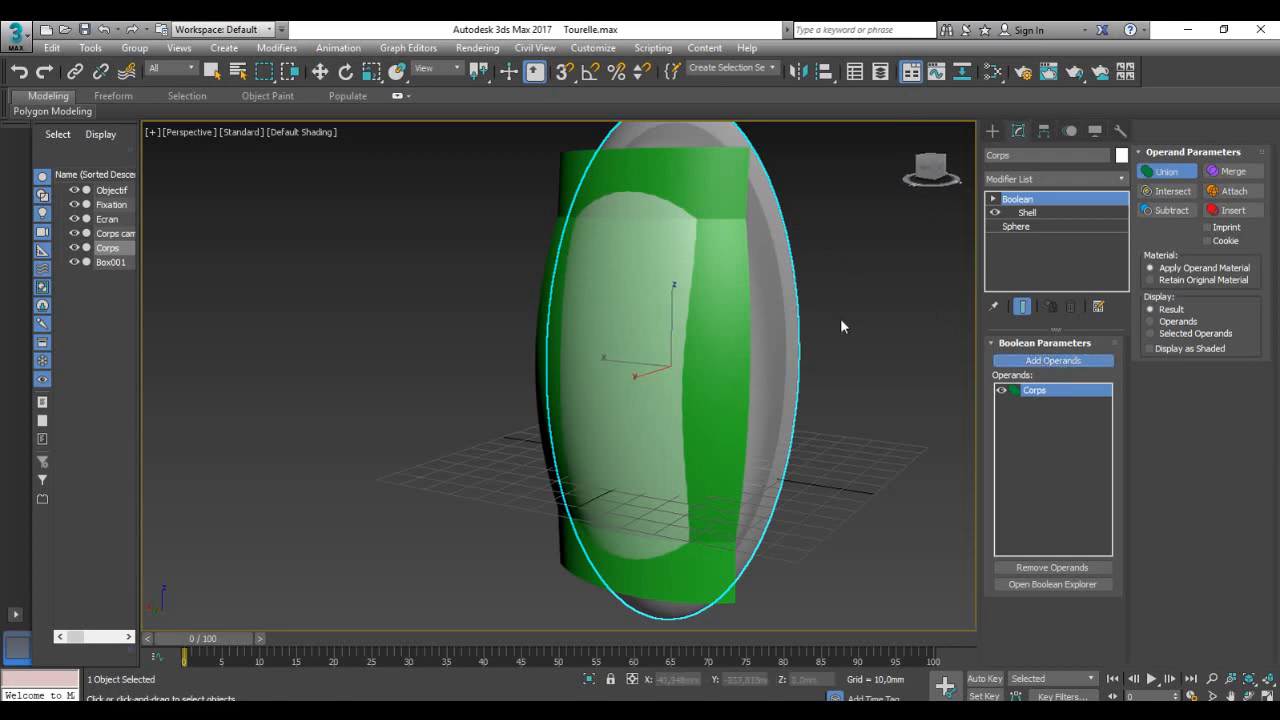
click(730, 193)
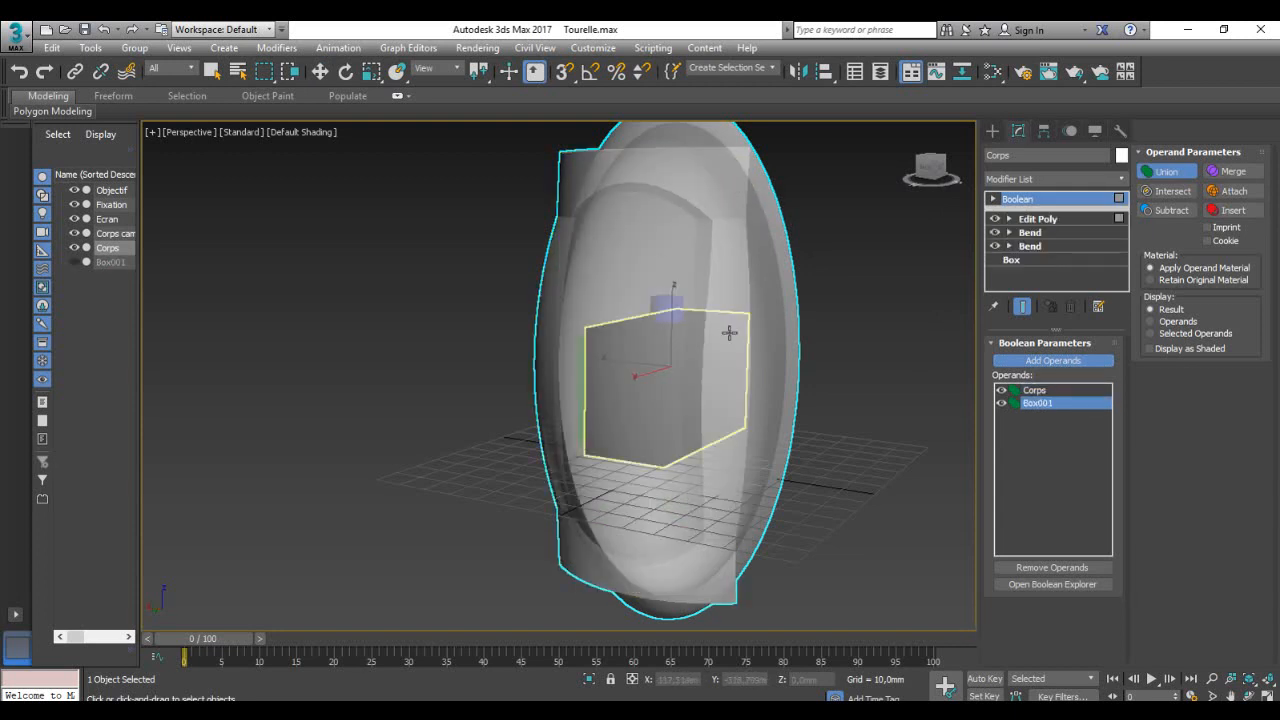
click(1170, 213)
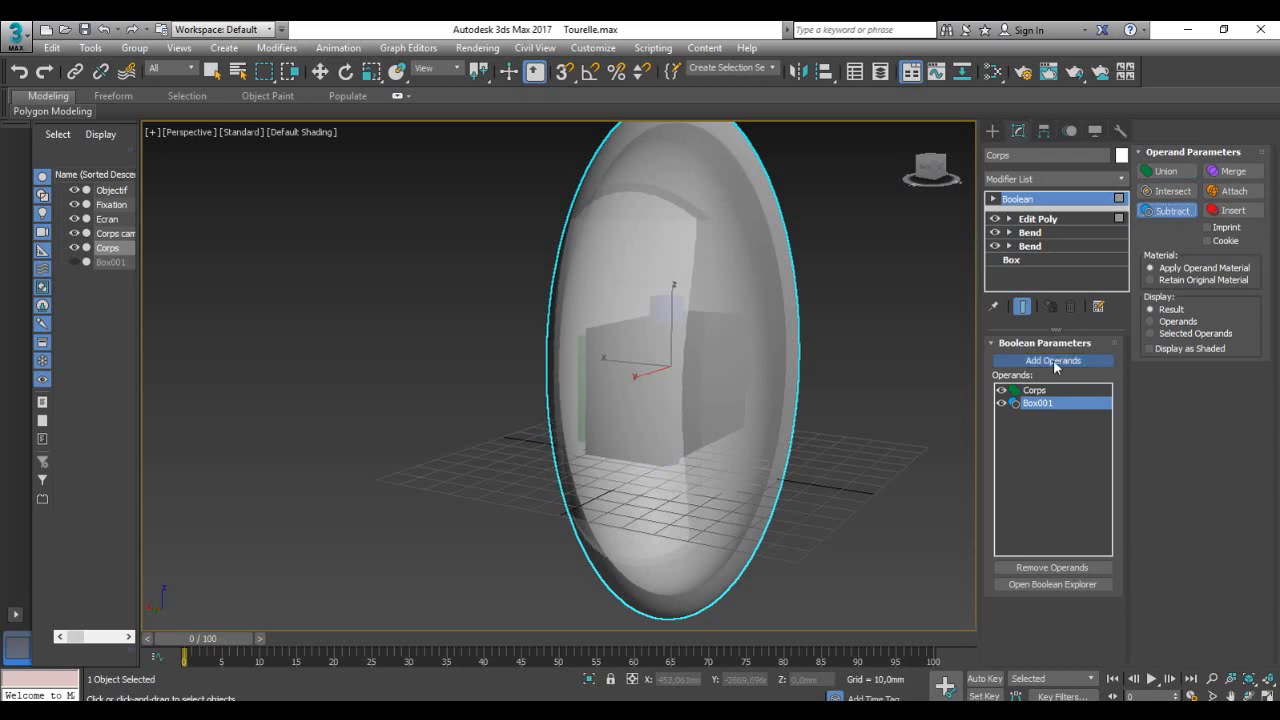
key(w)
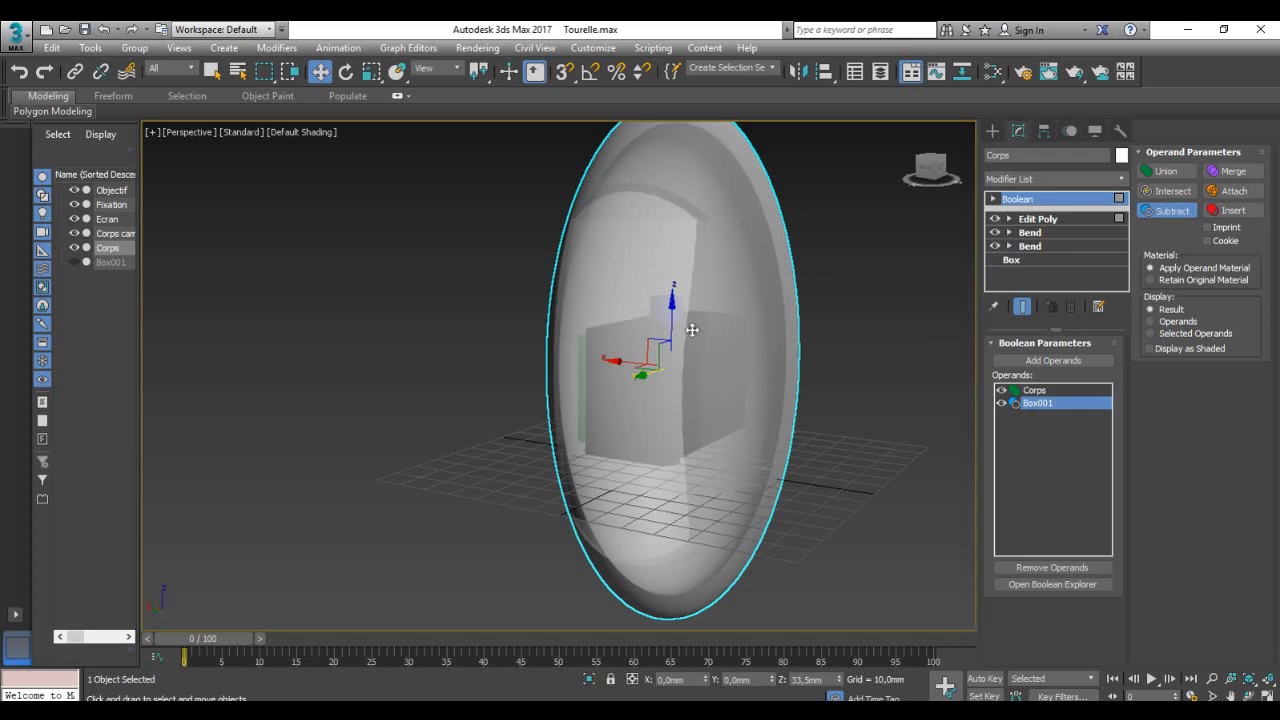
Step: Set the Corps object's visibility to 1,0 in its object properties and check the panel outline cut into the shell
right_click(745, 304)
click(794, 421)
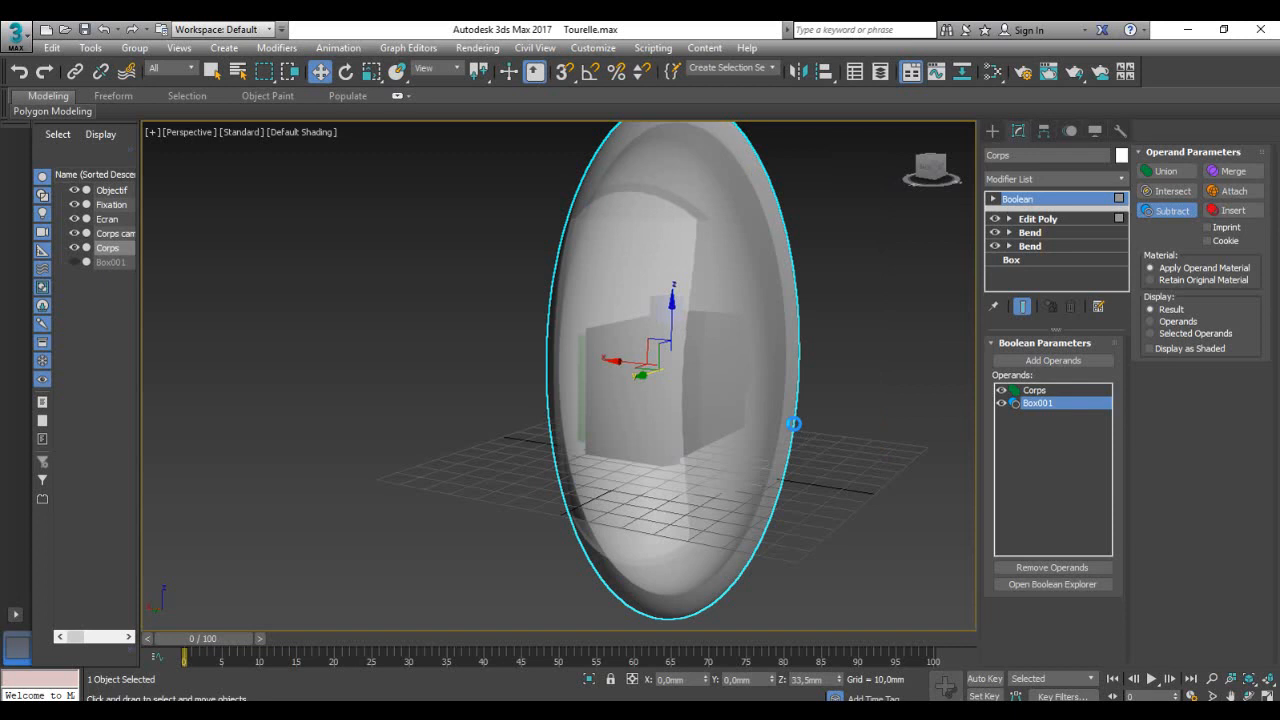
drag(723, 327, 724, 307)
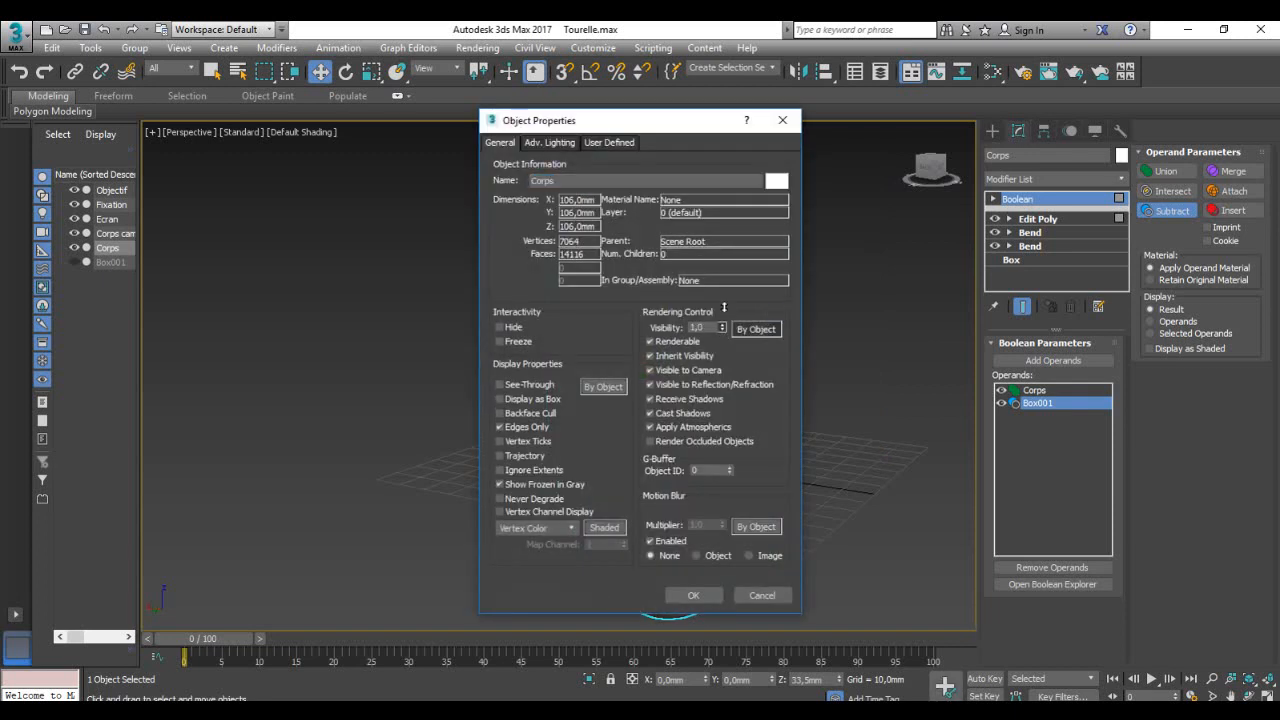
click(695, 595)
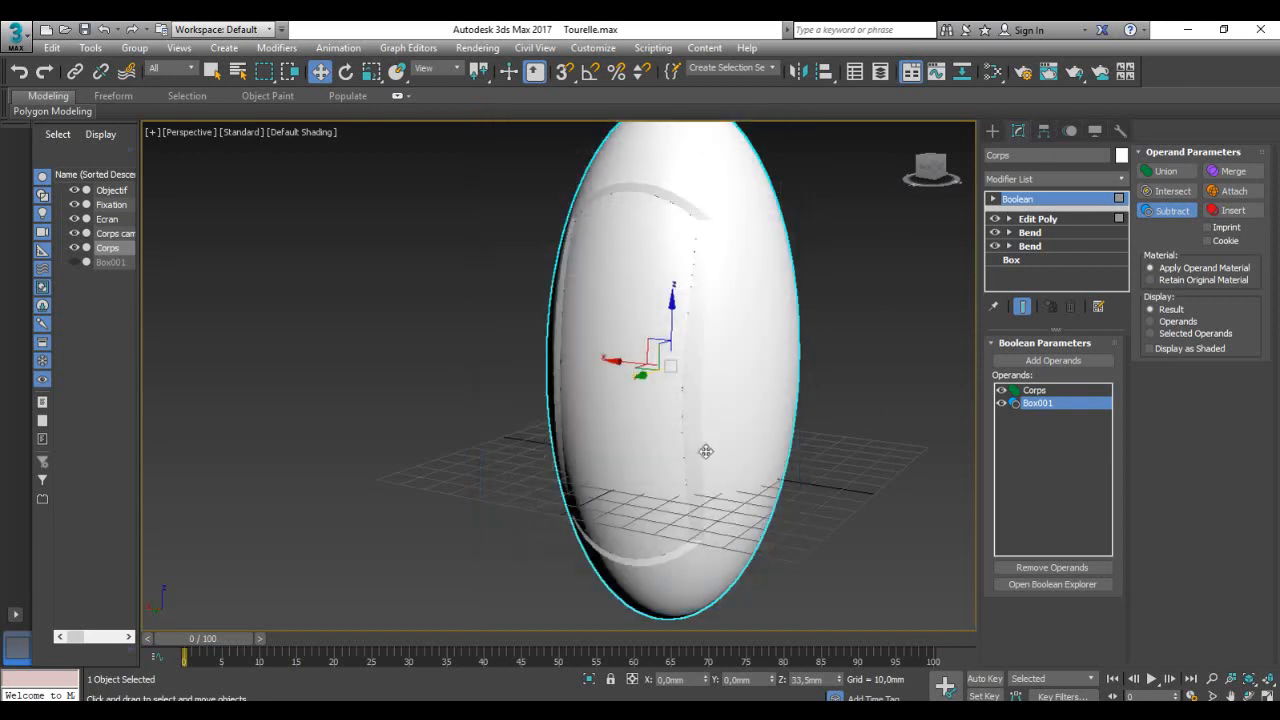
alt+middle_drag(763, 372, 803, 377)
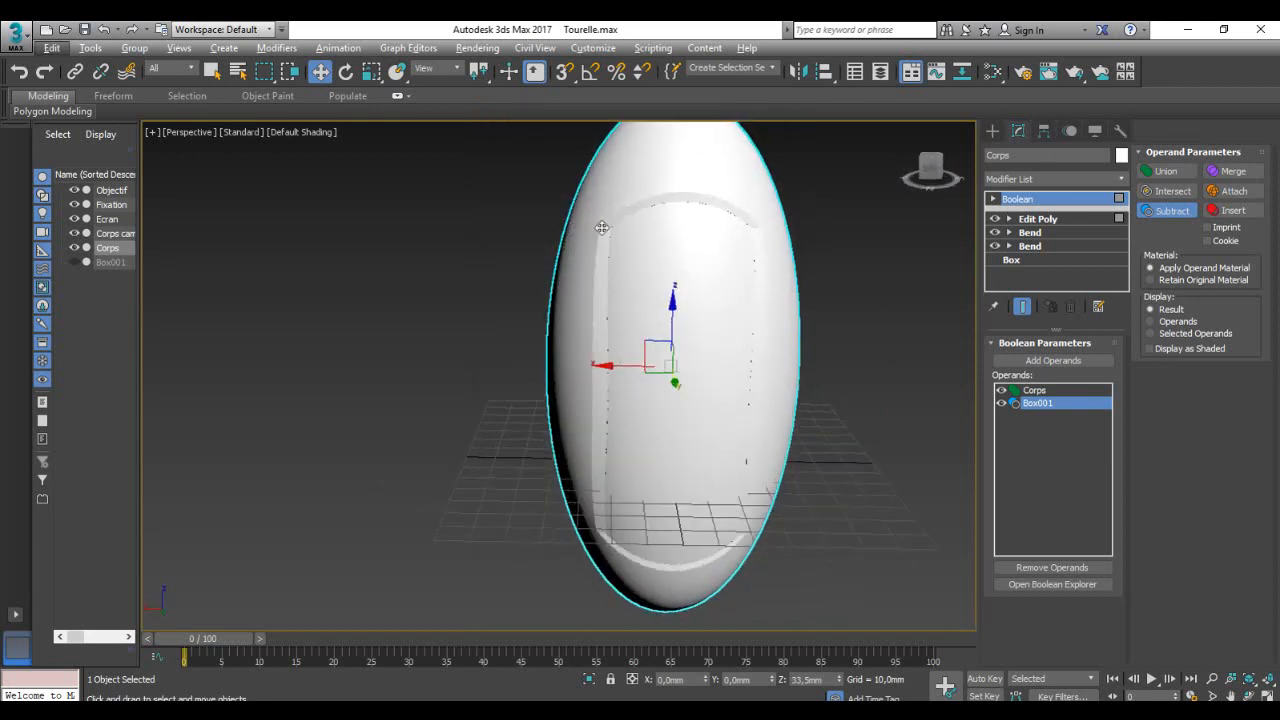
alt+middle_drag(815, 413, 750, 416)
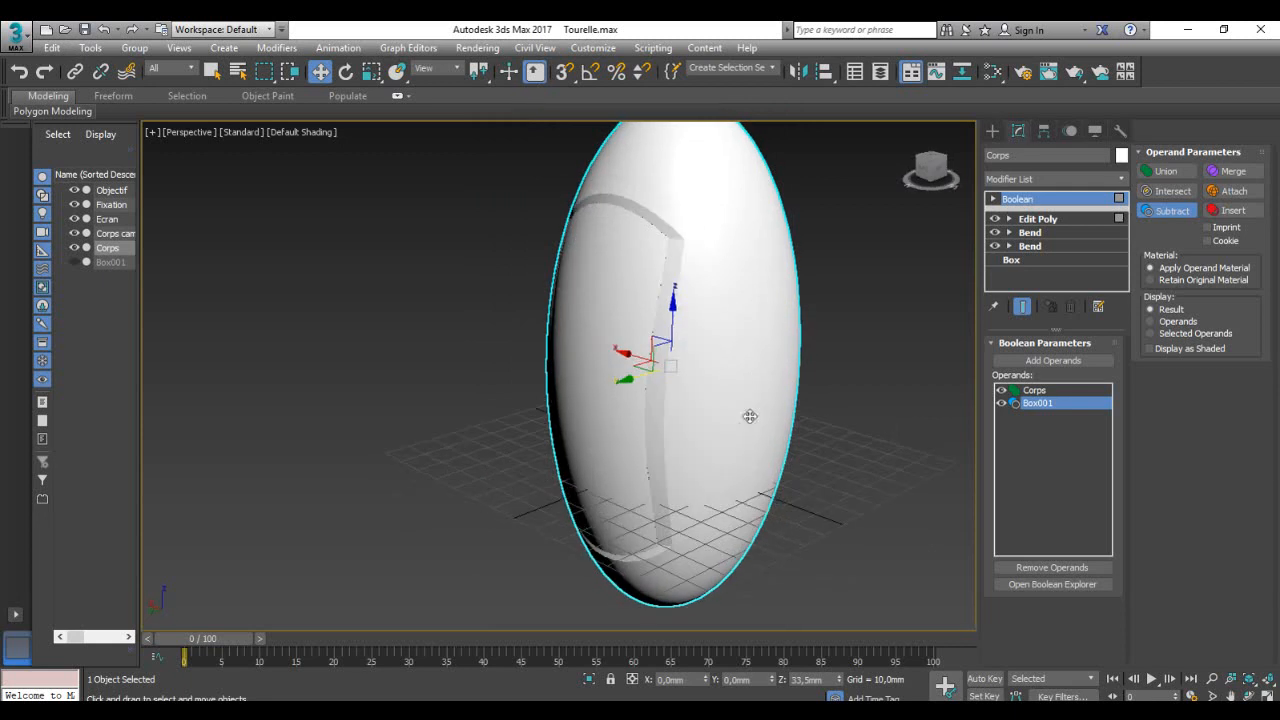
Step: Add an Edit Poly modifier on top of the Corps Boolean and select only the side panel at Element level
click(1118, 178)
scroll(1040, 470, down, 5)
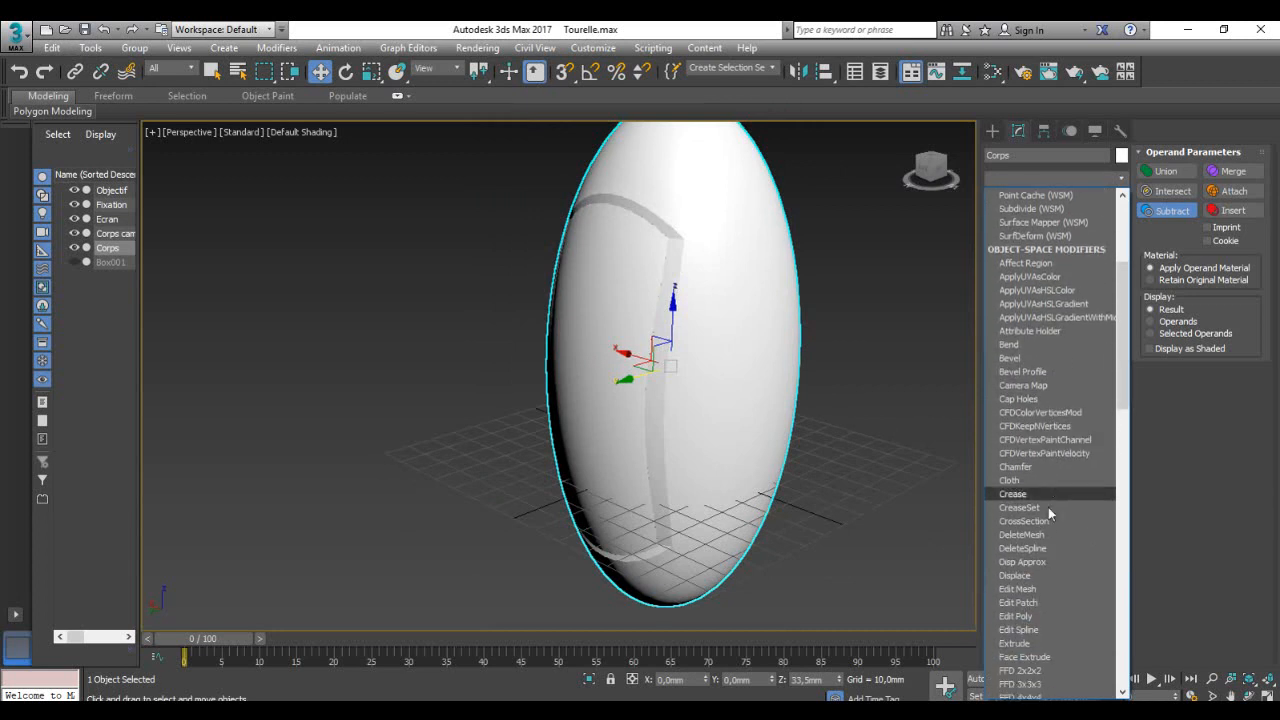
click(1018, 616)
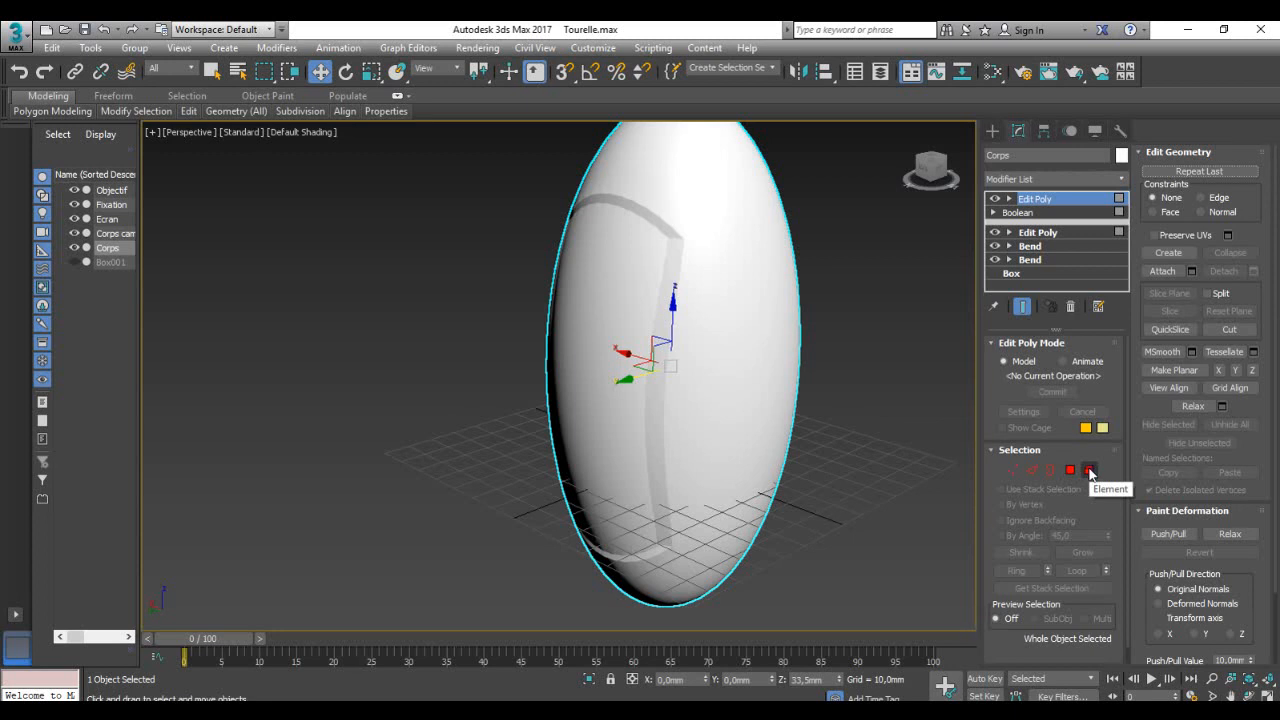
click(1089, 470)
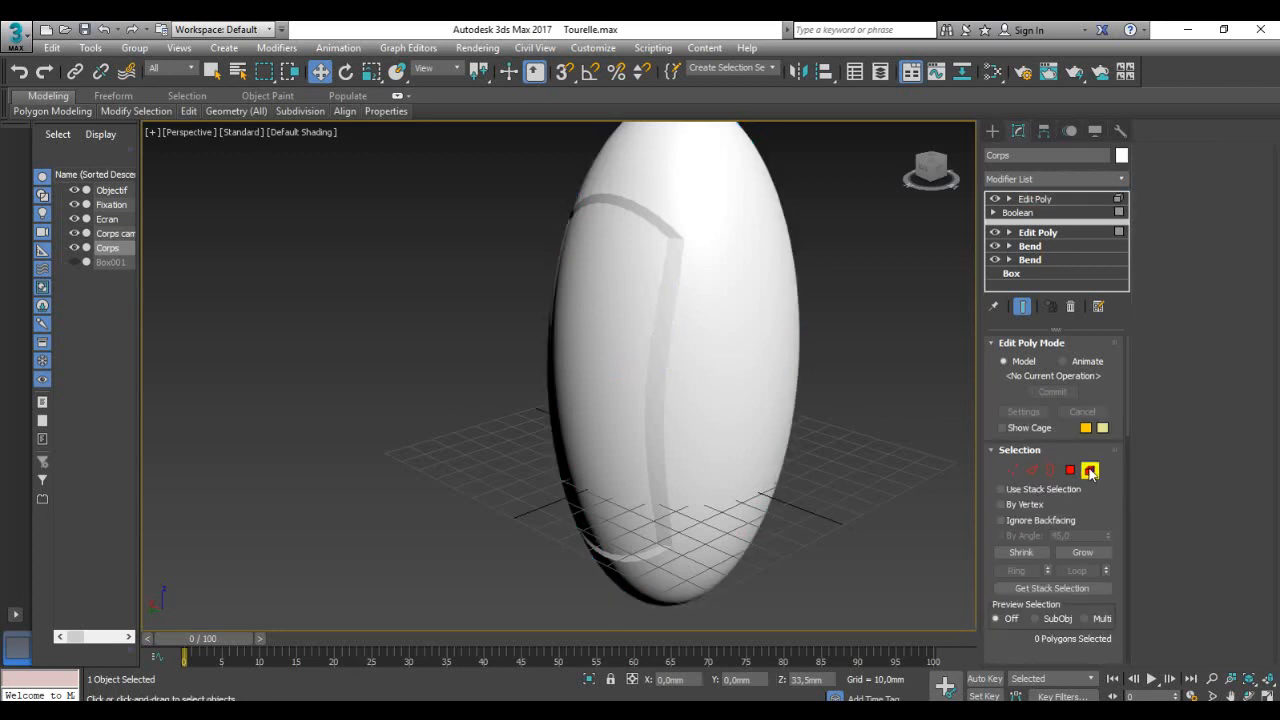
click(608, 324)
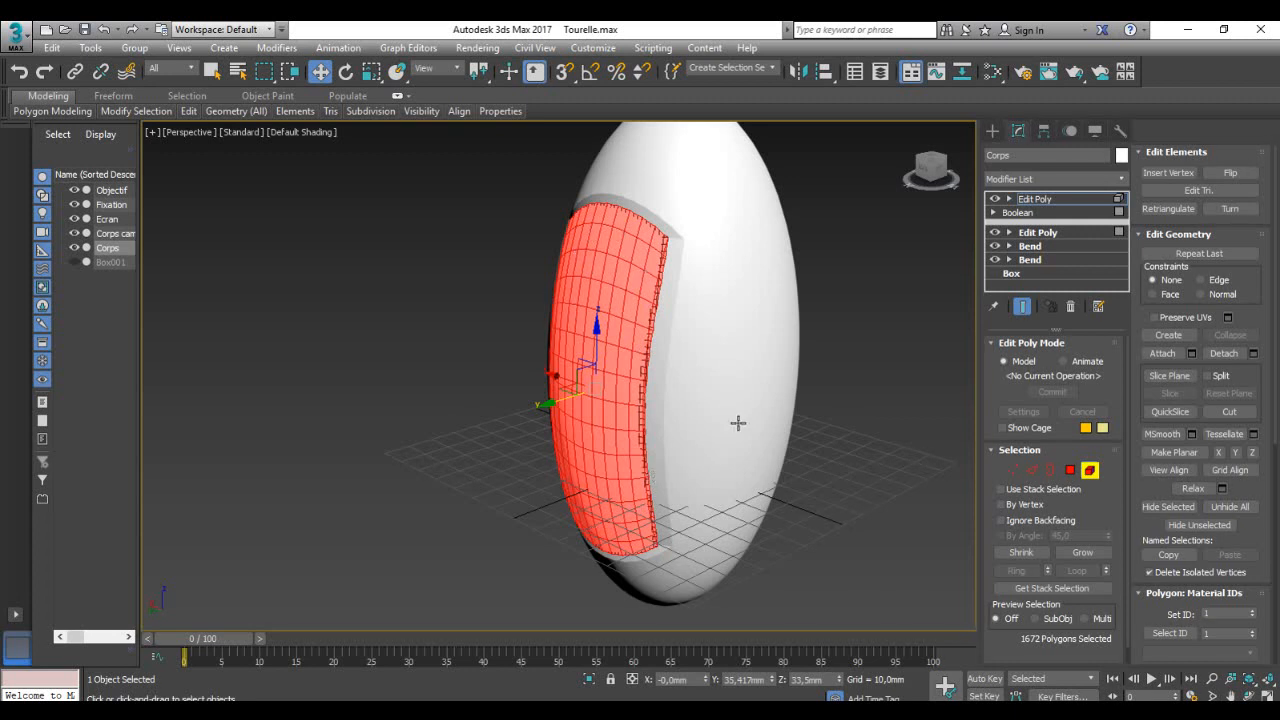
ctrl+click(744, 321)
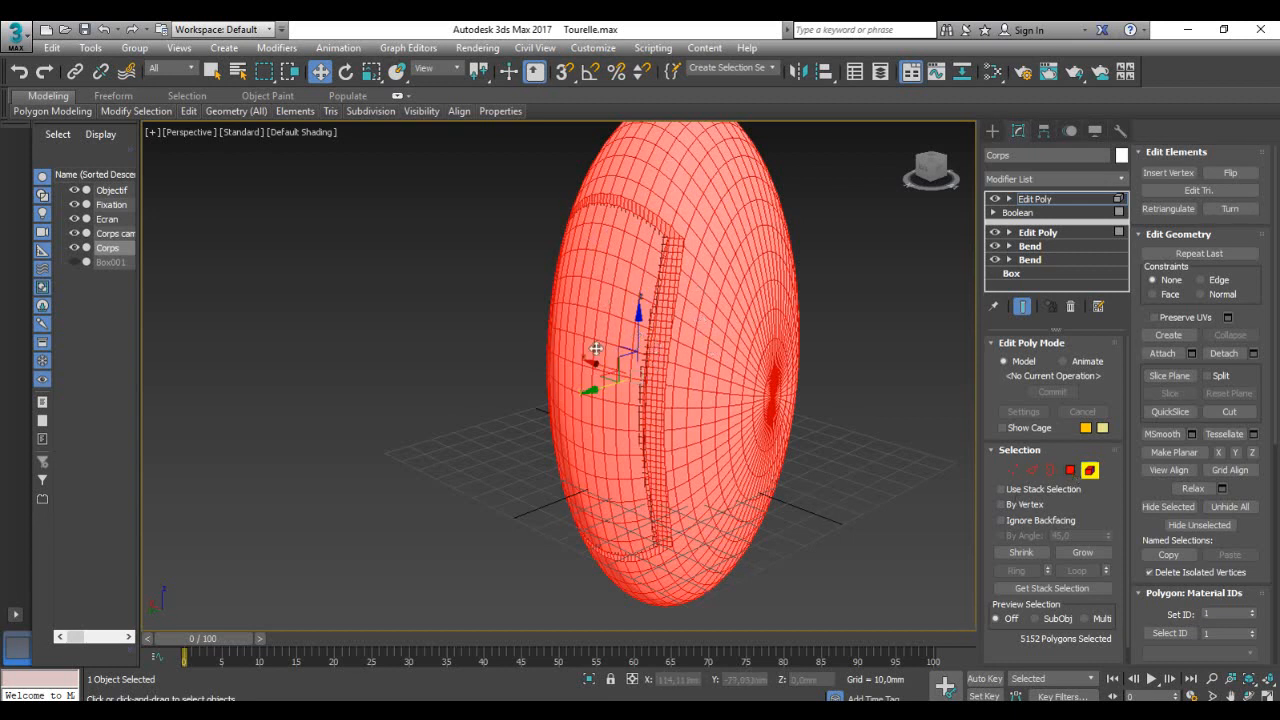
alt+click(698, 315)
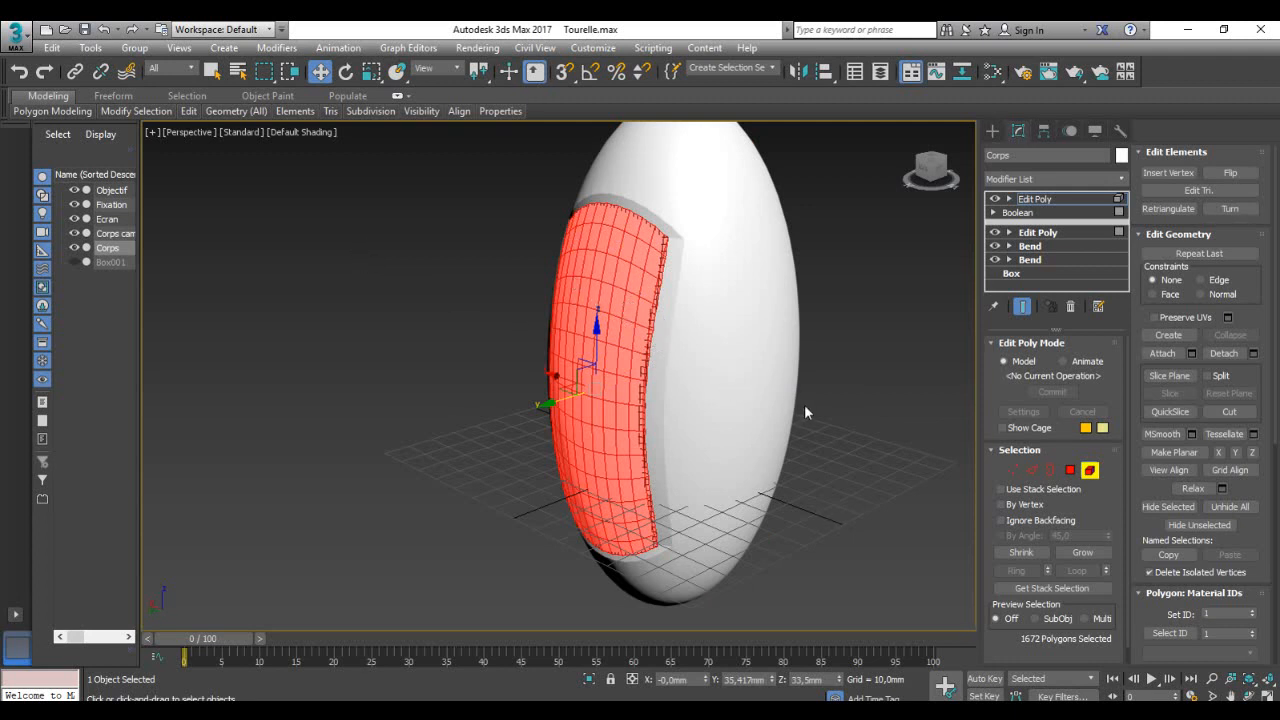
Step: Detach the selected panel element as a separate object named Panneau latéral
alt+middle_drag(810, 404, 828, 406)
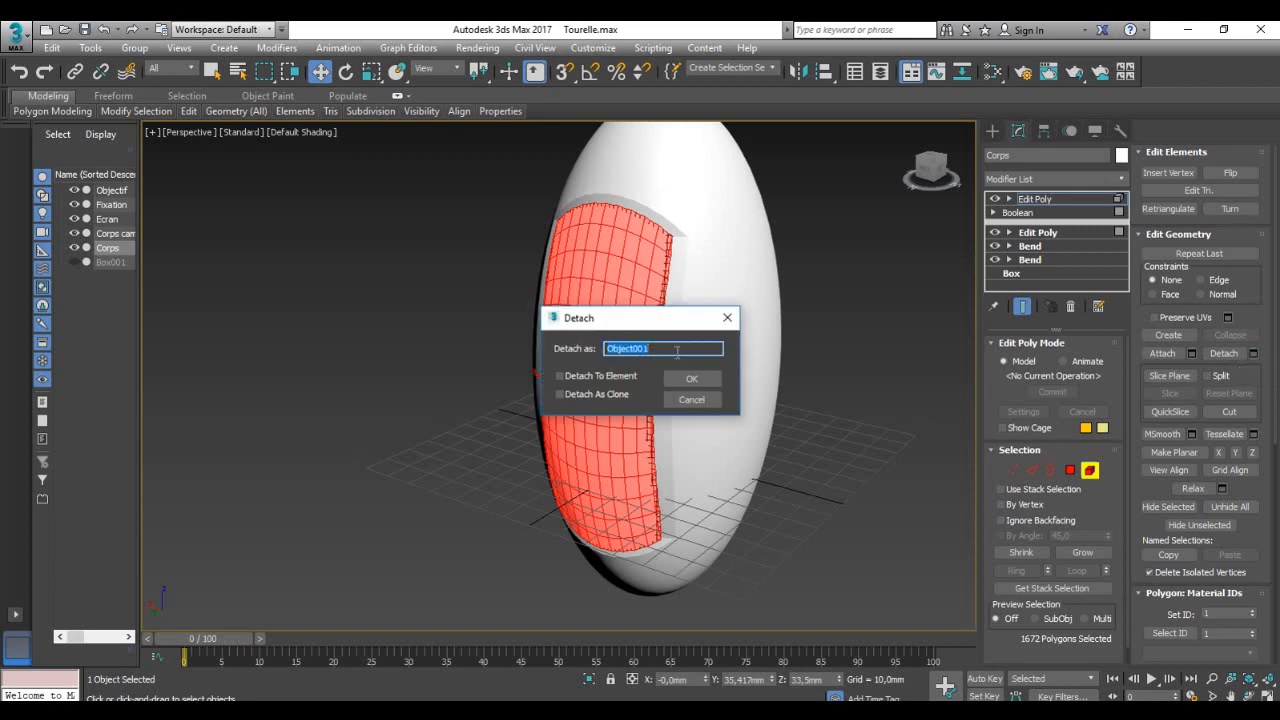
text(Panneau latéral)
click(697, 381)
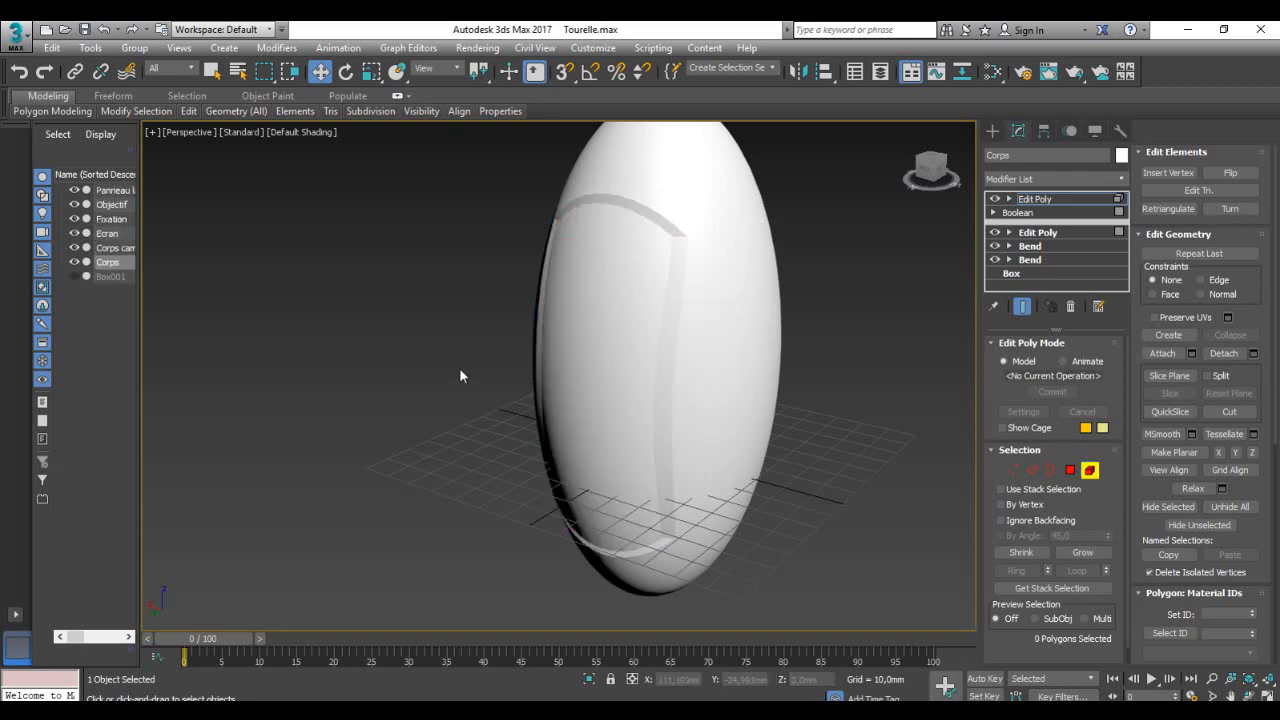
Step: Move Panneau latéral outward along the Y axis to about 61 mm, then select Corps and check its recess
click(118, 190)
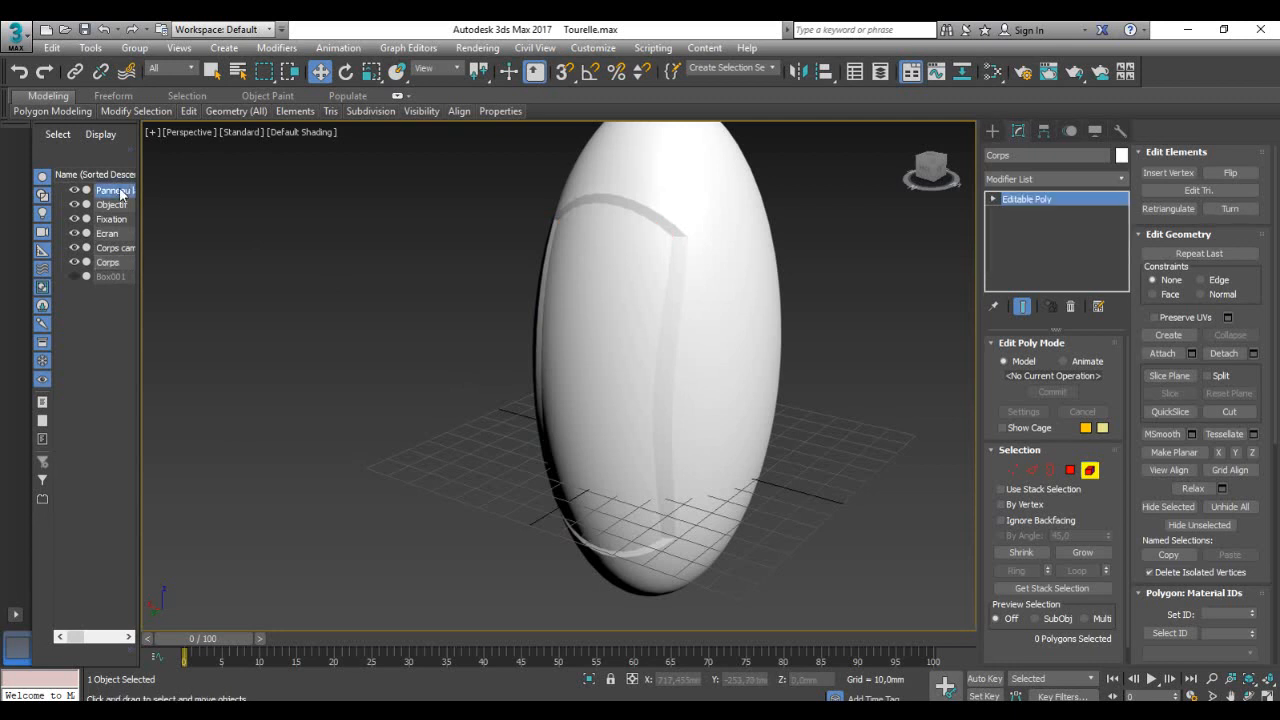
drag(616, 384, 504, 422)
alt+middle_drag(685, 437, 660, 417)
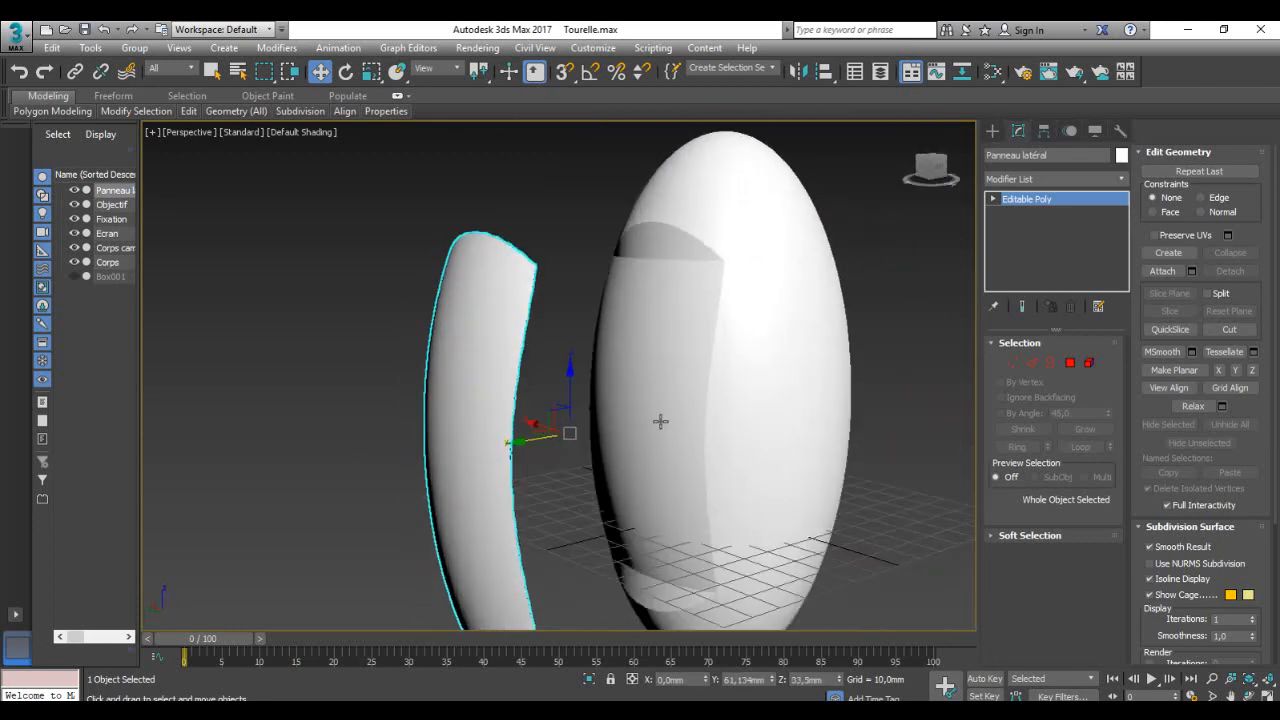
click(716, 370)
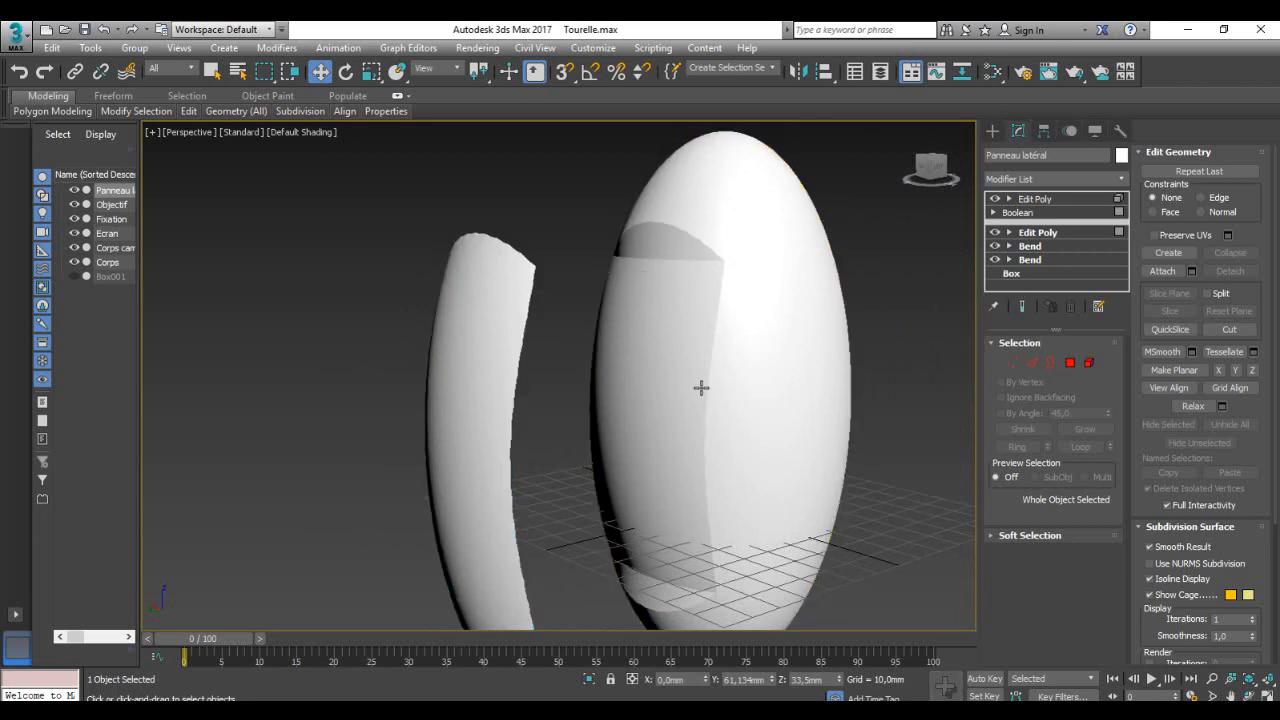
alt+middle_drag(603, 497, 545, 499)
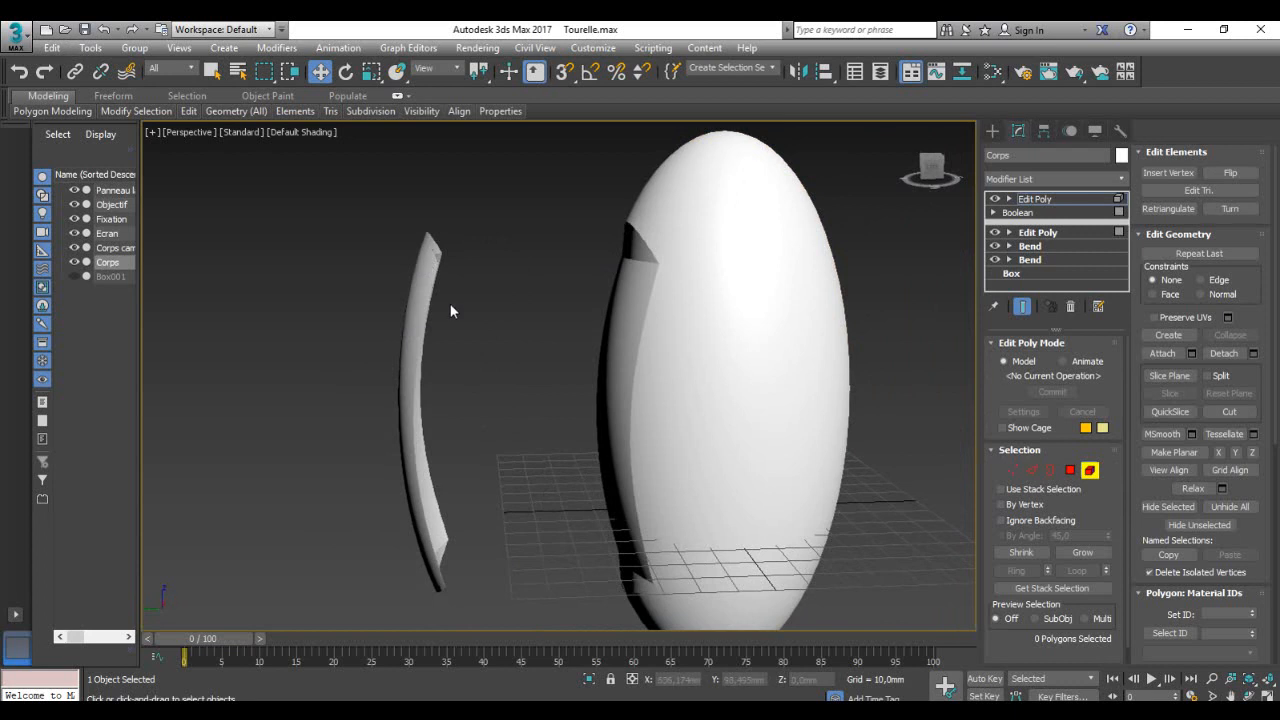
Step: Select Panneau latéral, display edged faces, and examine the mesh of the panel's inner side and the recess edges in Corps
click(121, 192)
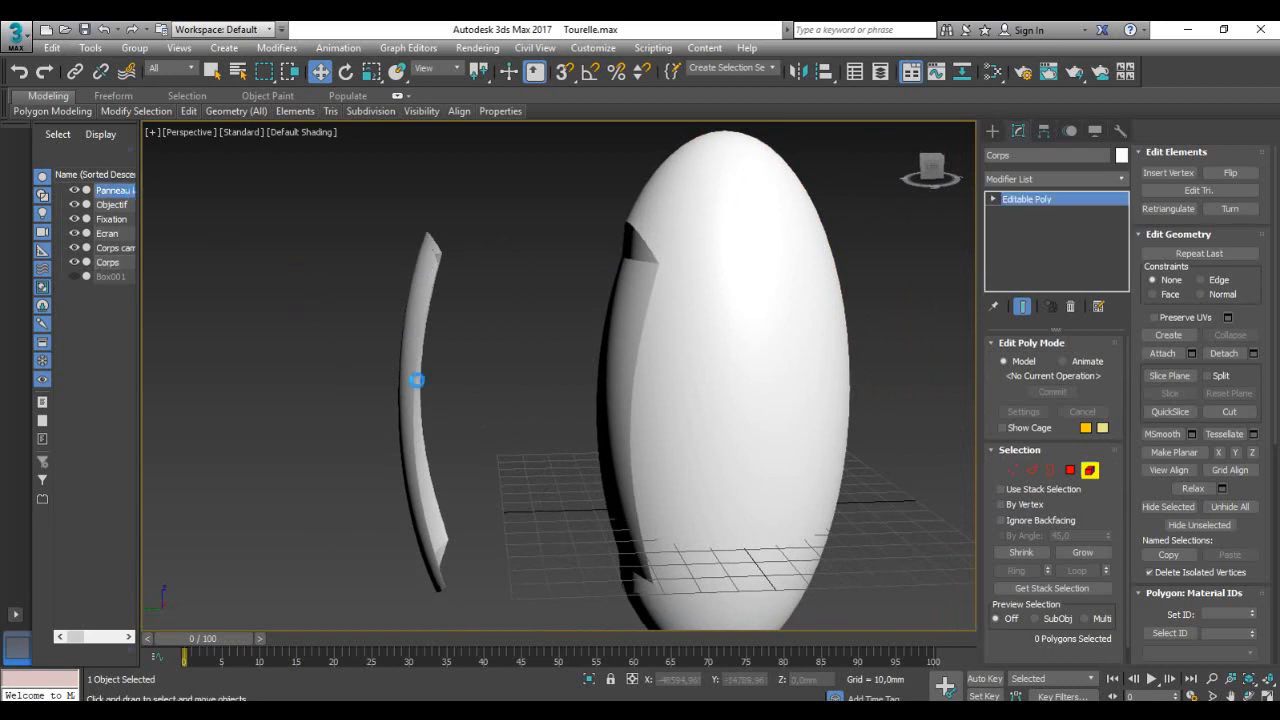
alt+middle_drag(503, 399, 463, 406)
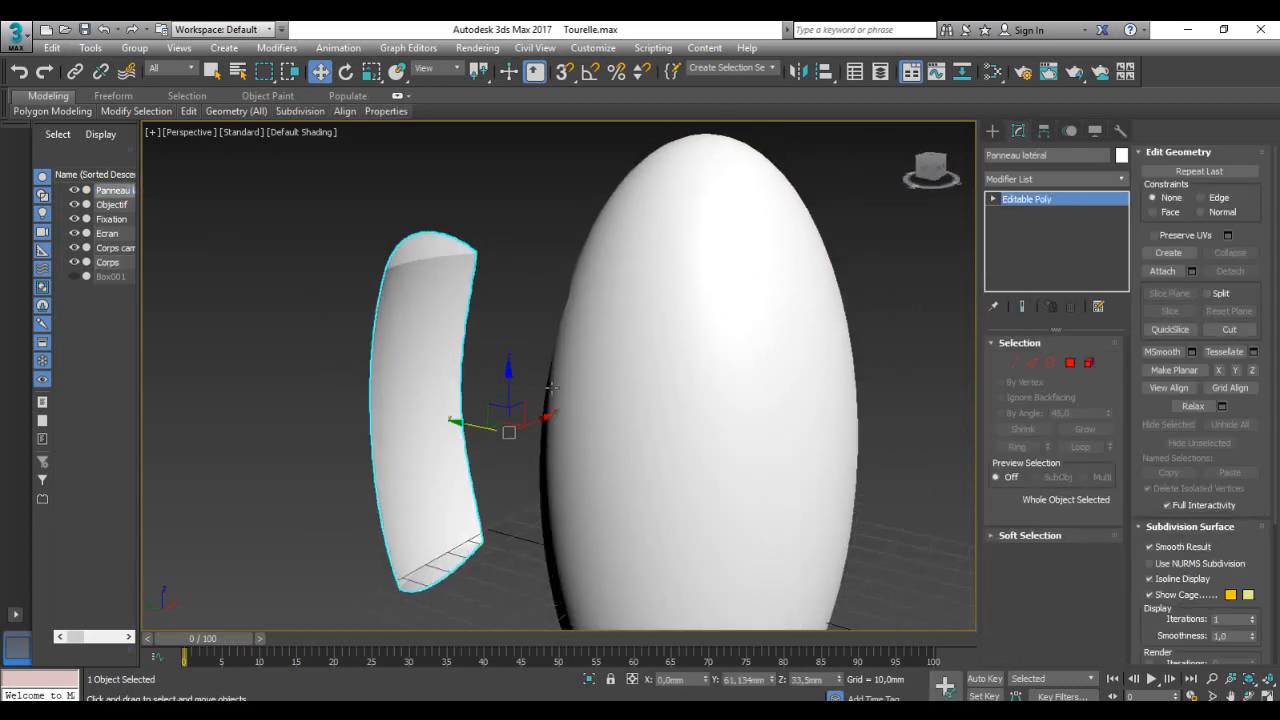
key(F4)
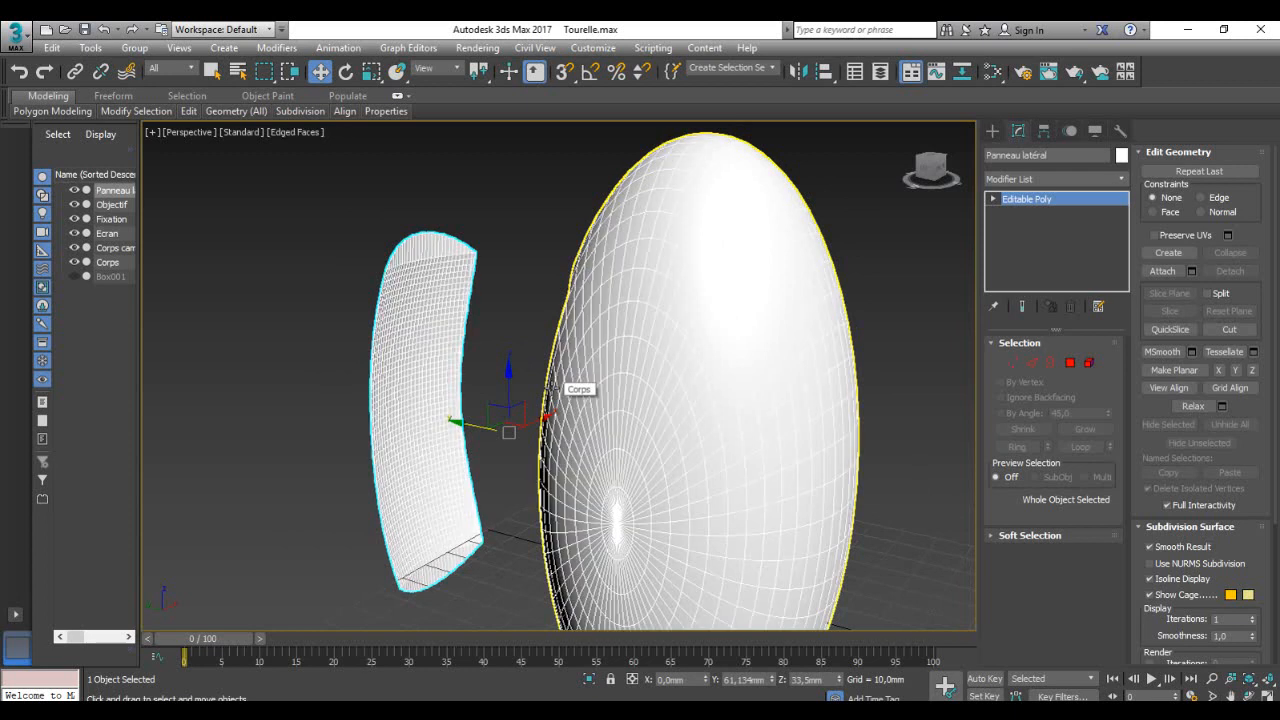
scroll(388, 229, up, 6)
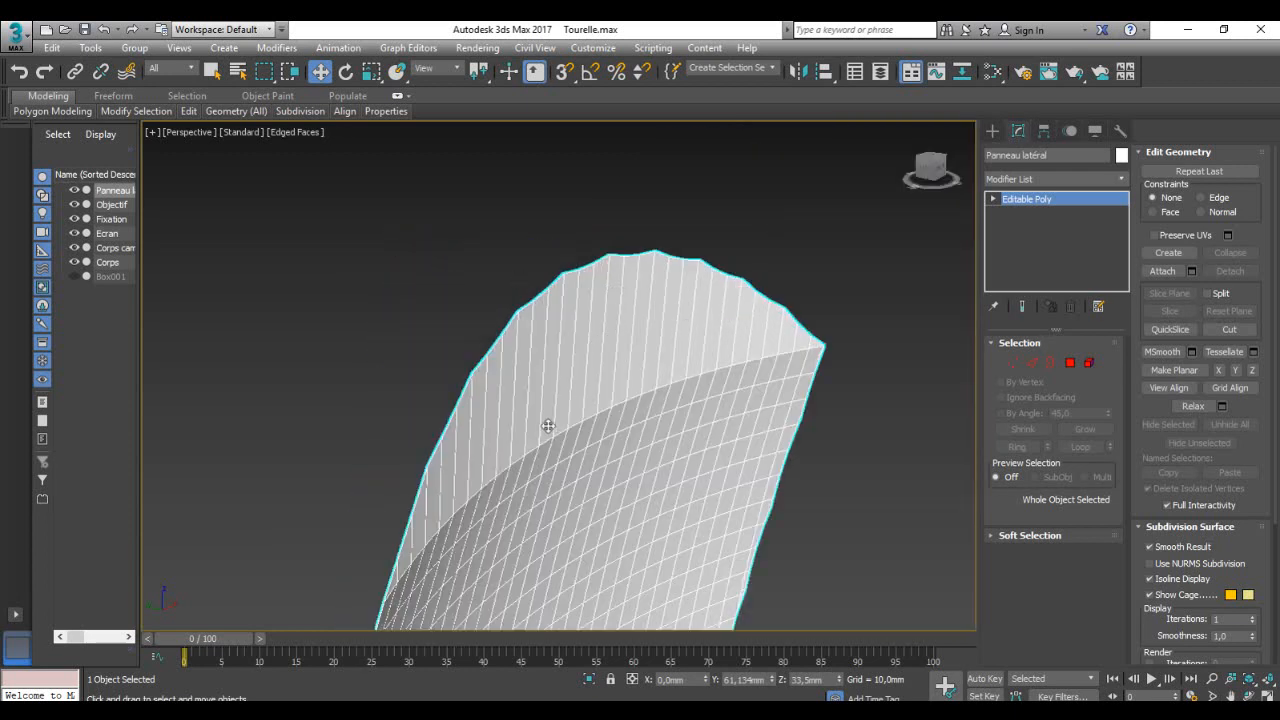
scroll(594, 391, down, 2)
alt+middle_drag(675, 447, 786, 434)
middle_drag(786, 434, 407, 421)
middle_drag(738, 397, 560, 358)
scroll(605, 319, up, 2)
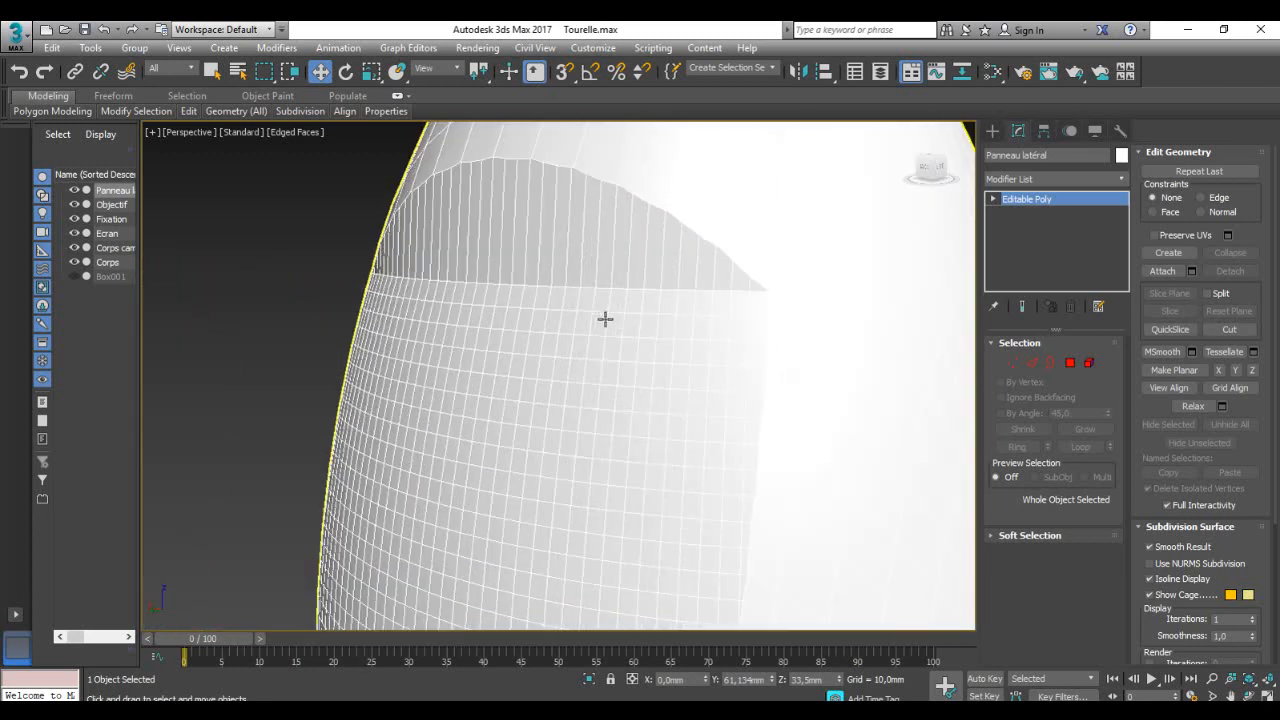
middle_drag(620, 429, 589, 426)
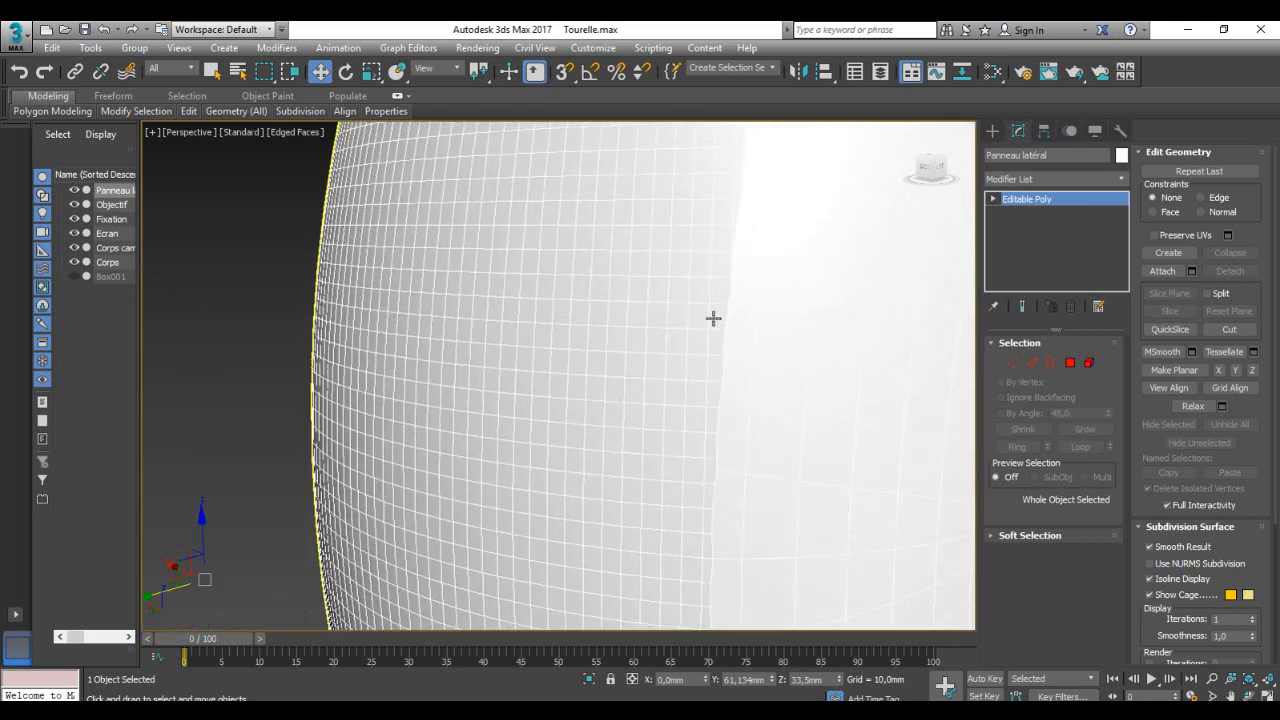
scroll(749, 263, up, 3)
scroll(748, 265, up, 1)
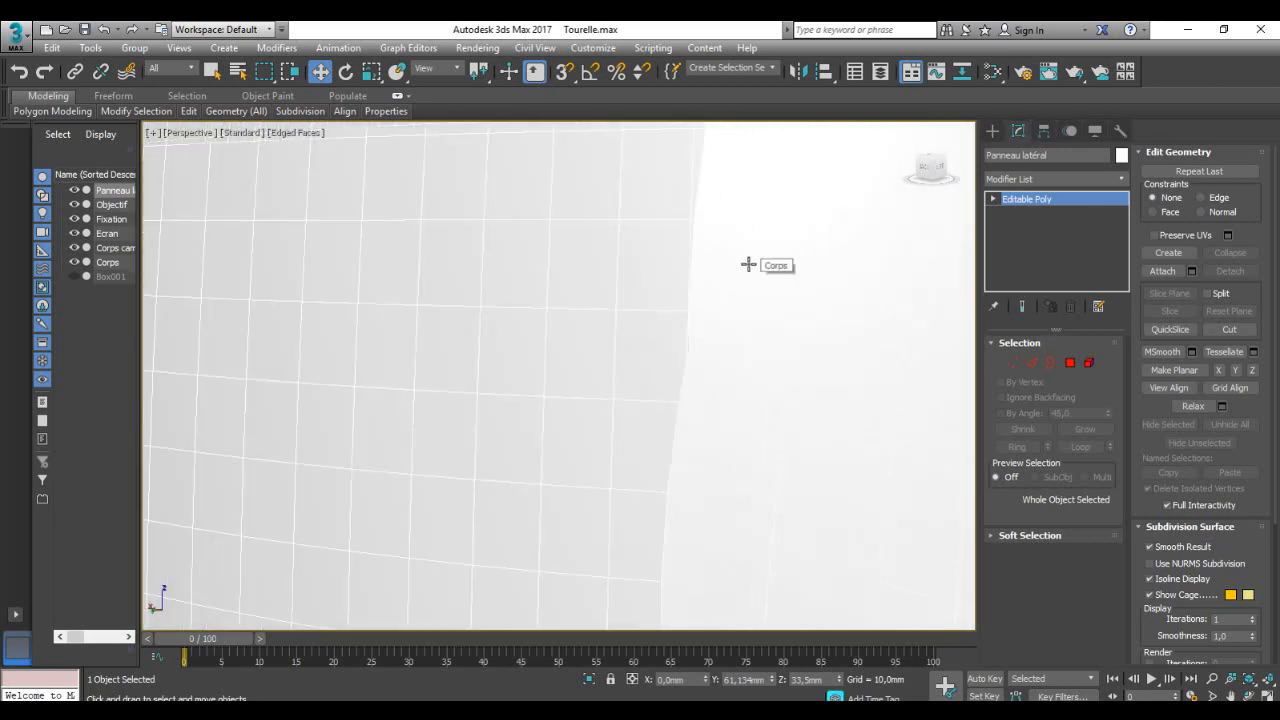
Step: Examine the profile of Panneau latéral and the matching recess in Corps from the side
scroll(749, 263, down, 3)
scroll(720, 314, down, 3)
middle_drag(666, 403, 567, 298)
scroll(506, 471, down, 4)
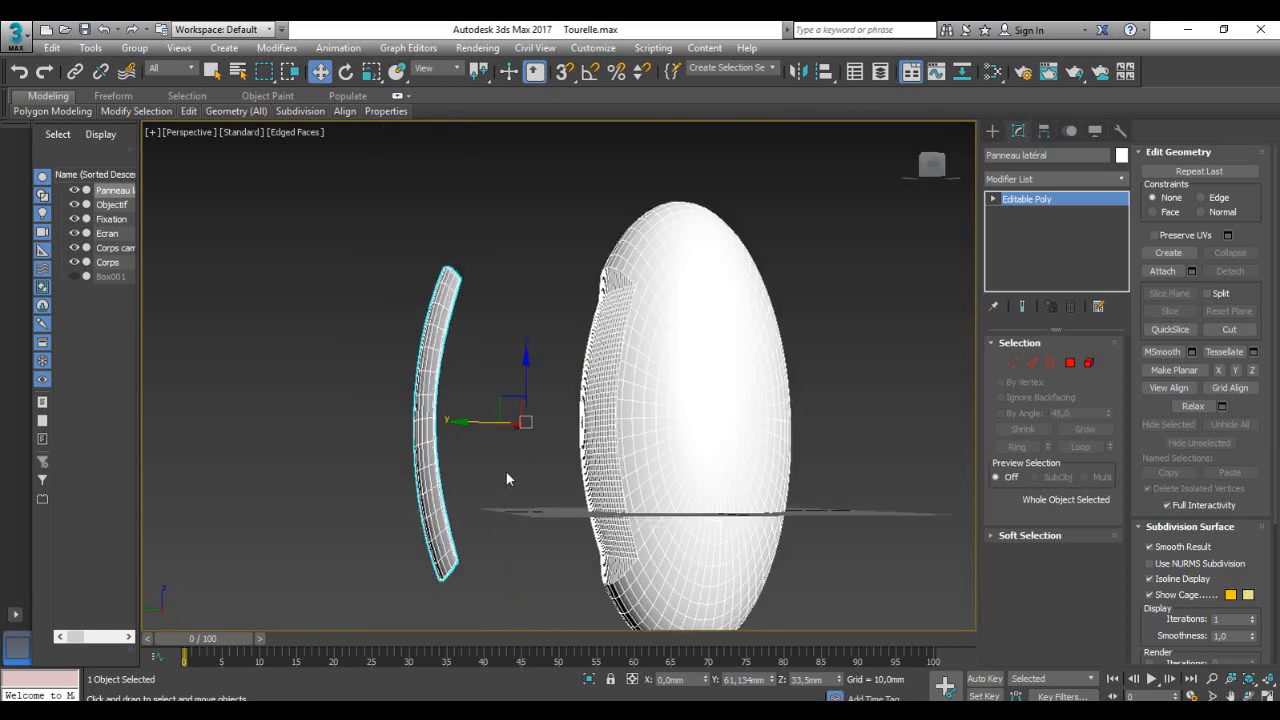
scroll(508, 468, up, 2)
scroll(509, 470, up, 2)
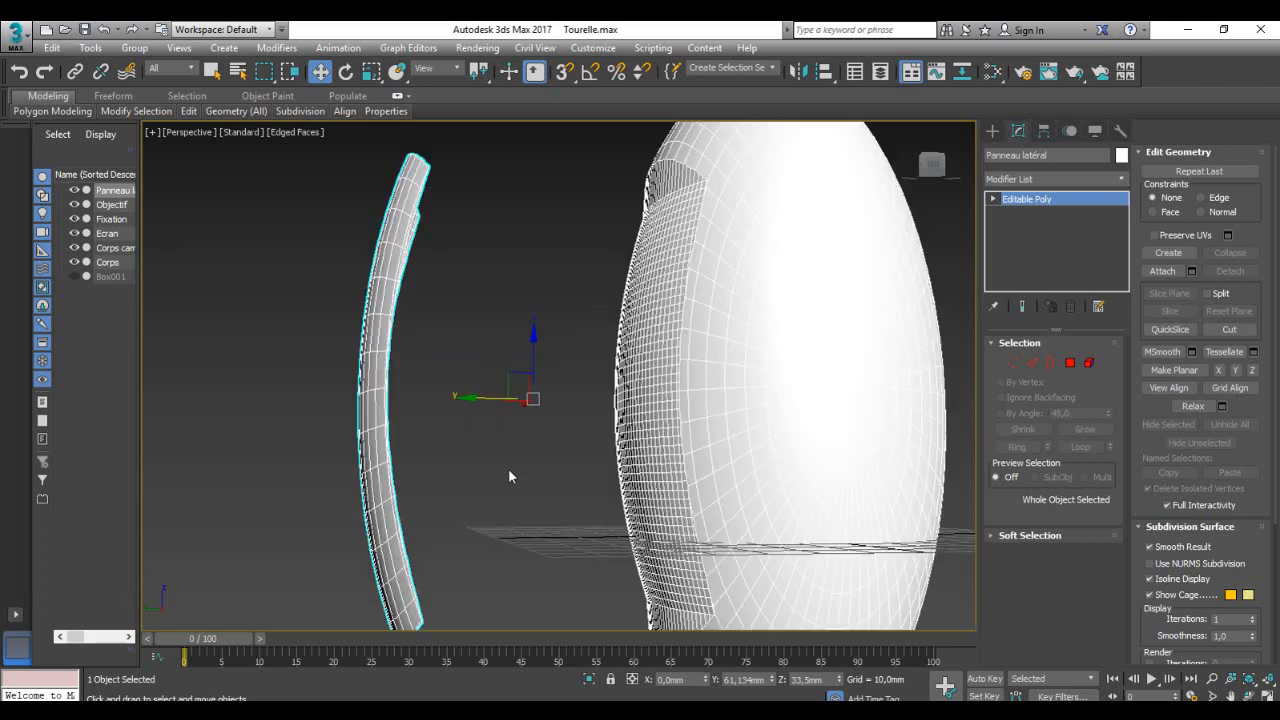
scroll(531, 455, down, 1)
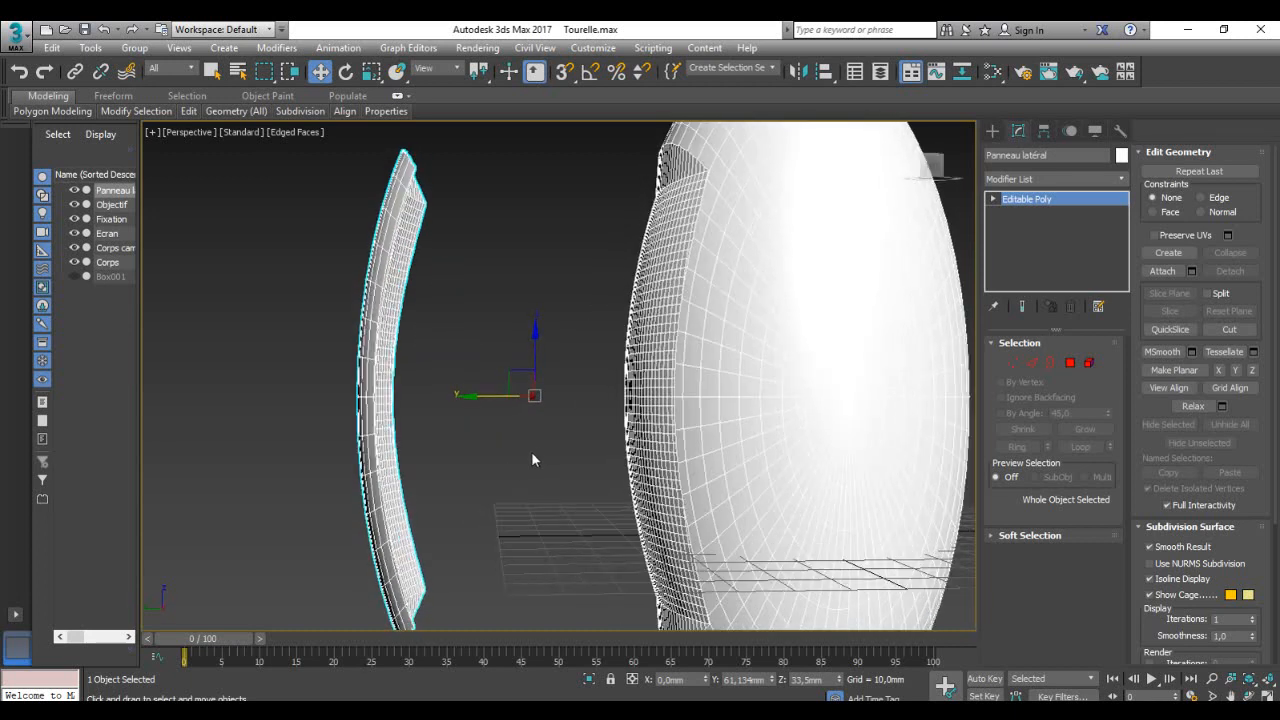
scroll(505, 430, down, 3)
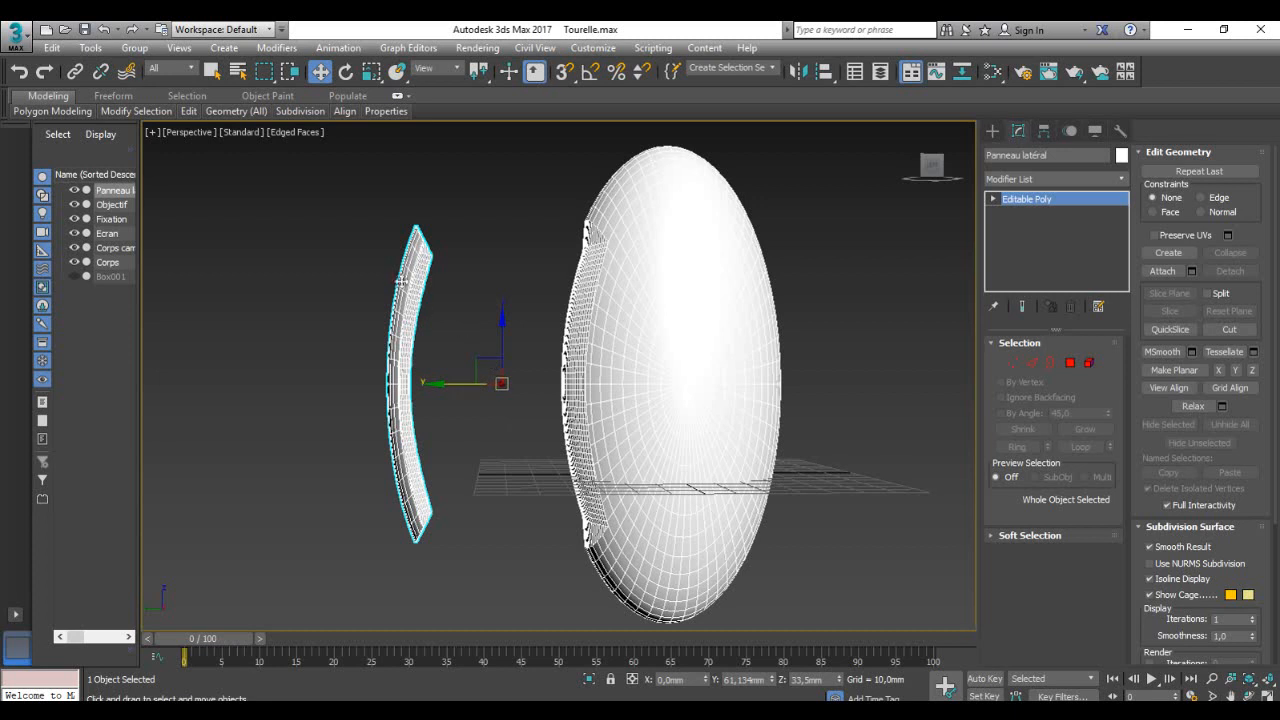
mouse_move(518, 448)
alt+middle_down()
mouse_move(492, 454)
mouse_move(522, 458)
alt+middle_up()
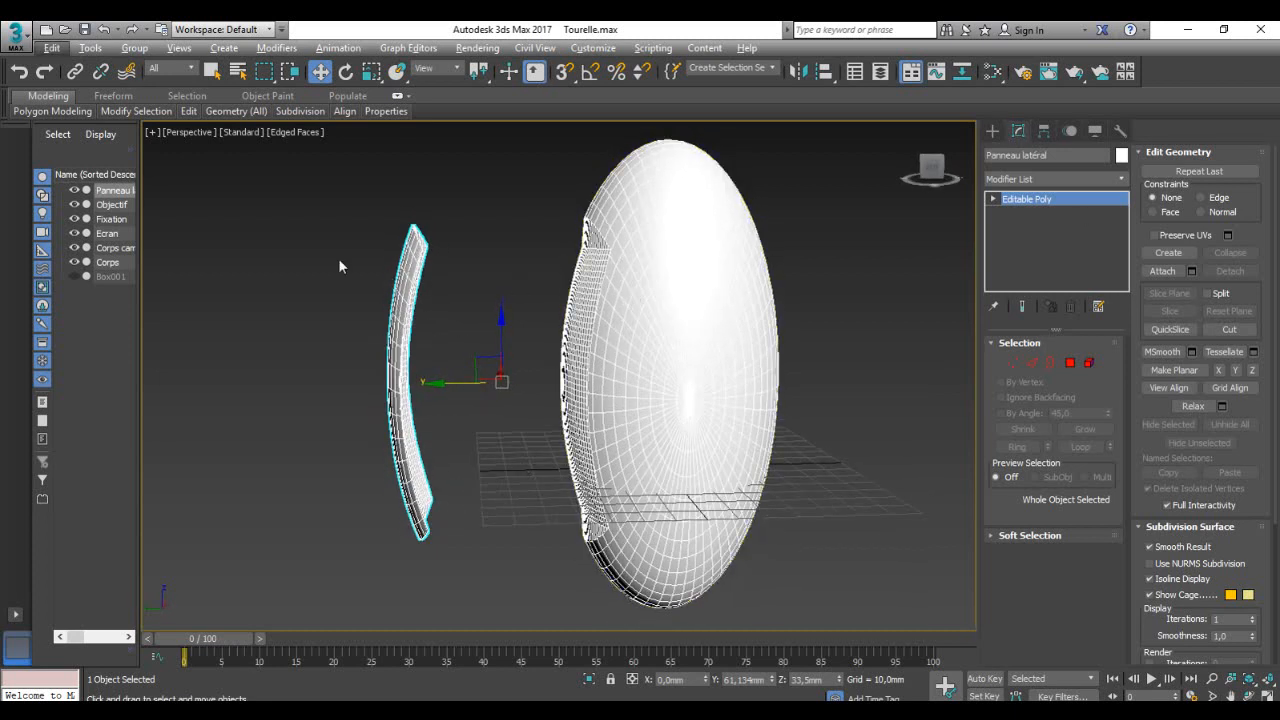
Step: Unhide the leftover cutting box Box001 and delete it from the scene
click(107, 277)
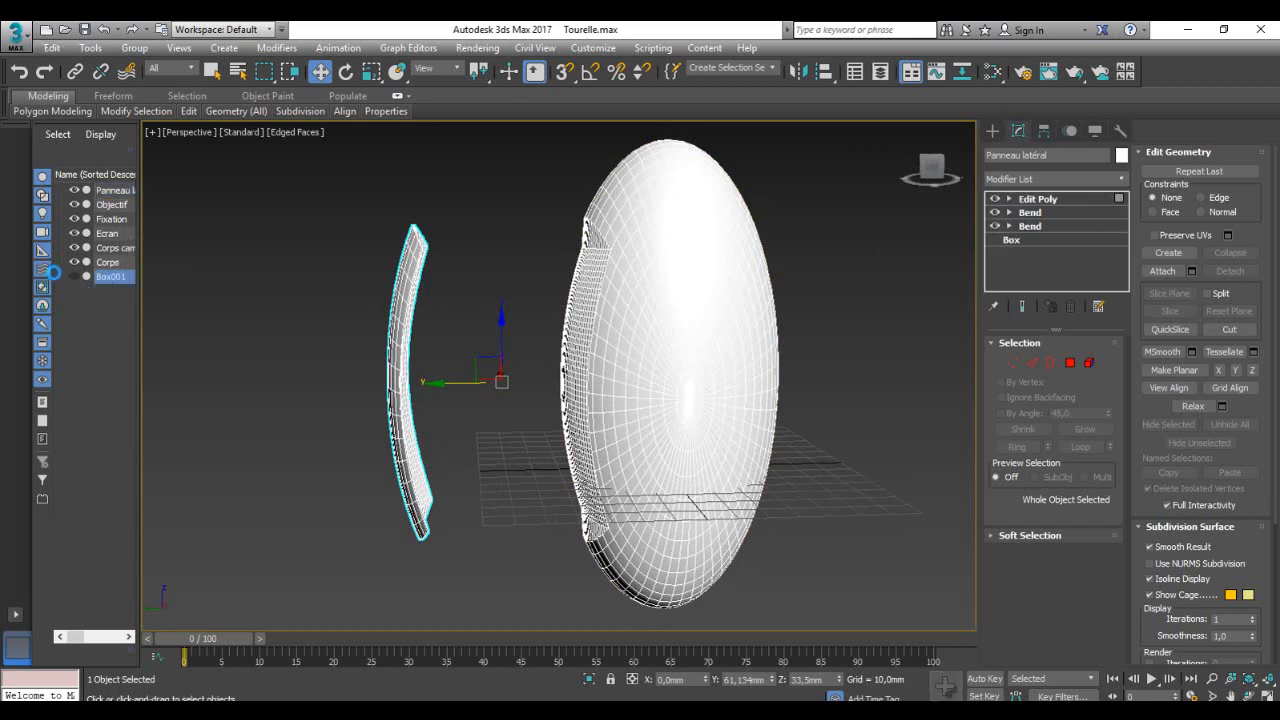
click(74, 276)
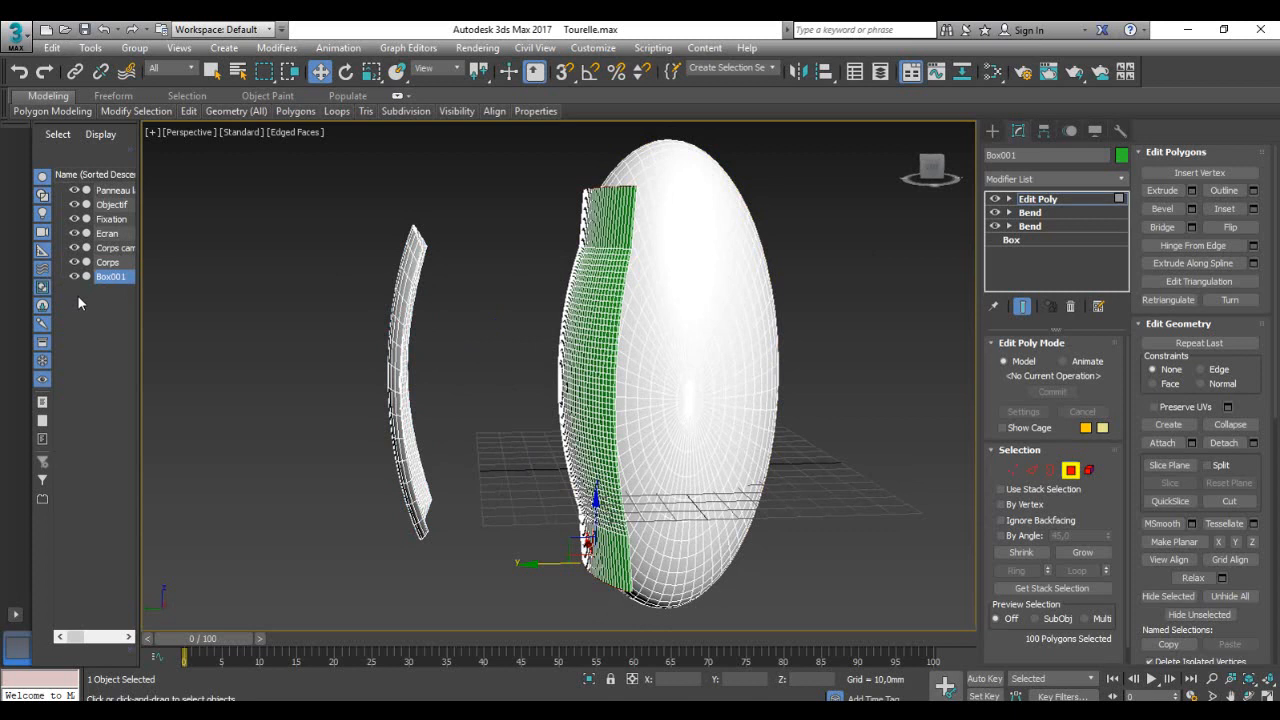
alt+middle_drag(563, 290, 462, 307)
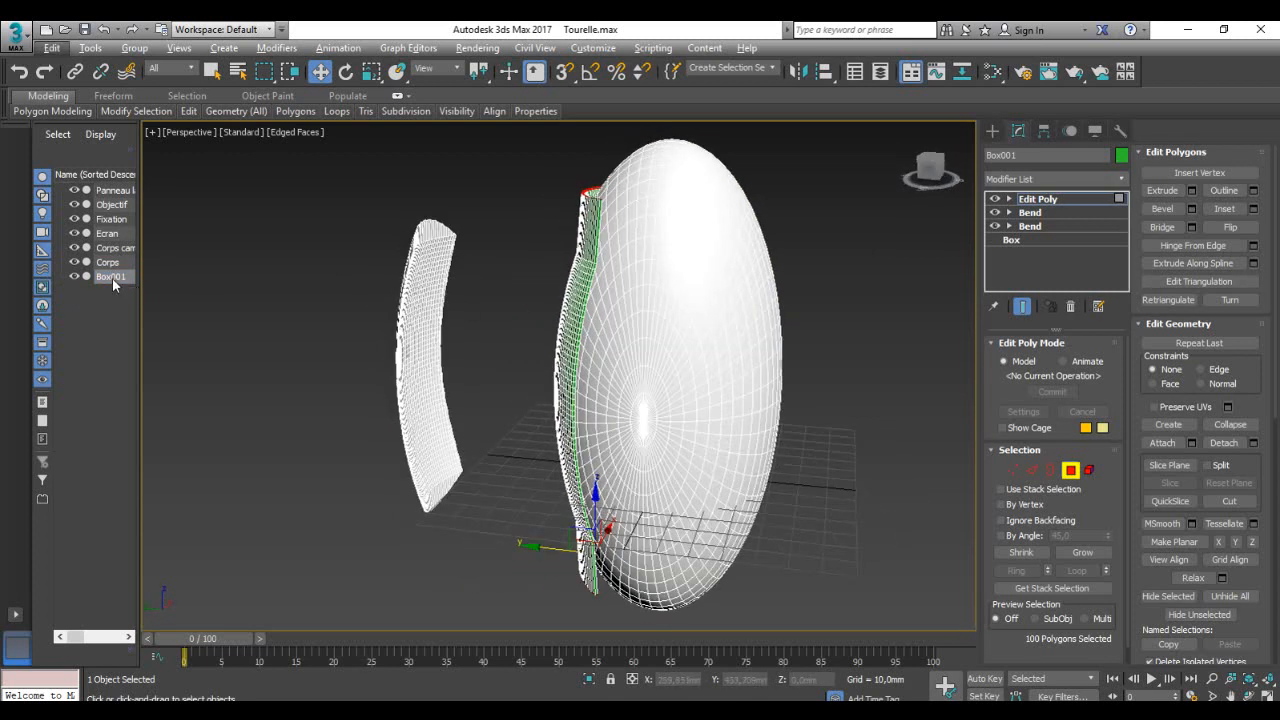
click(106, 321)
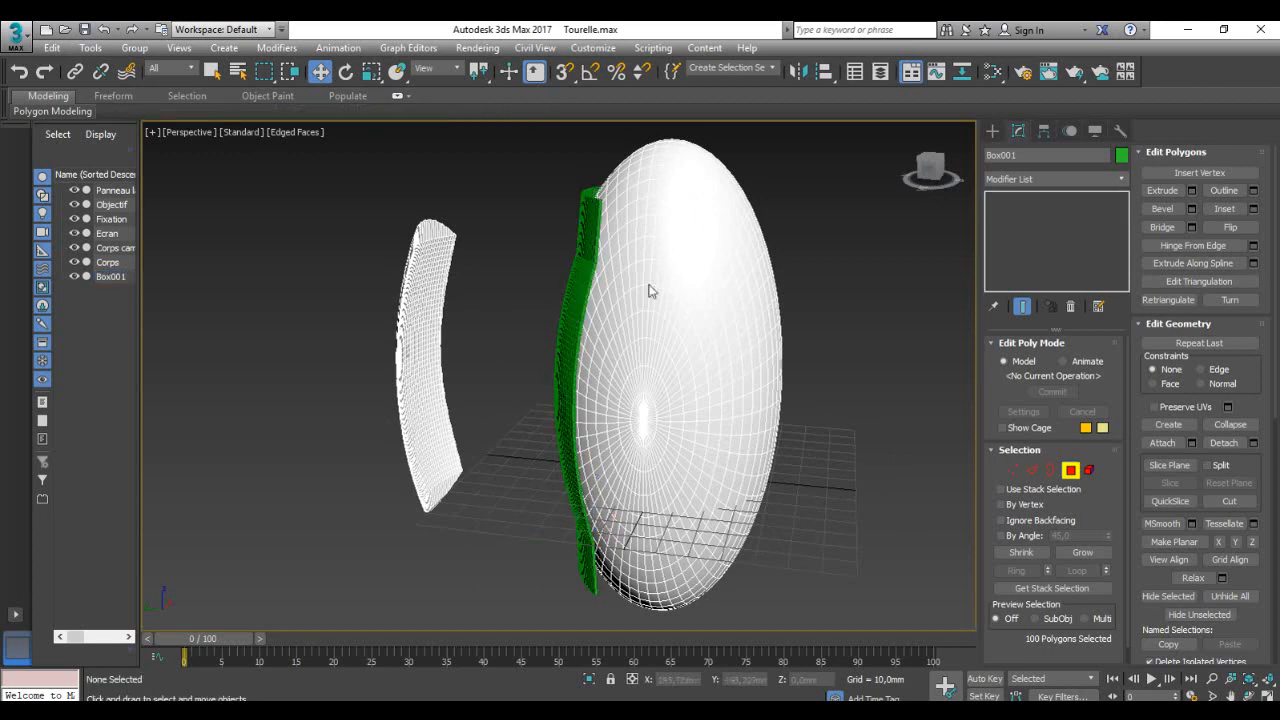
click(992, 131)
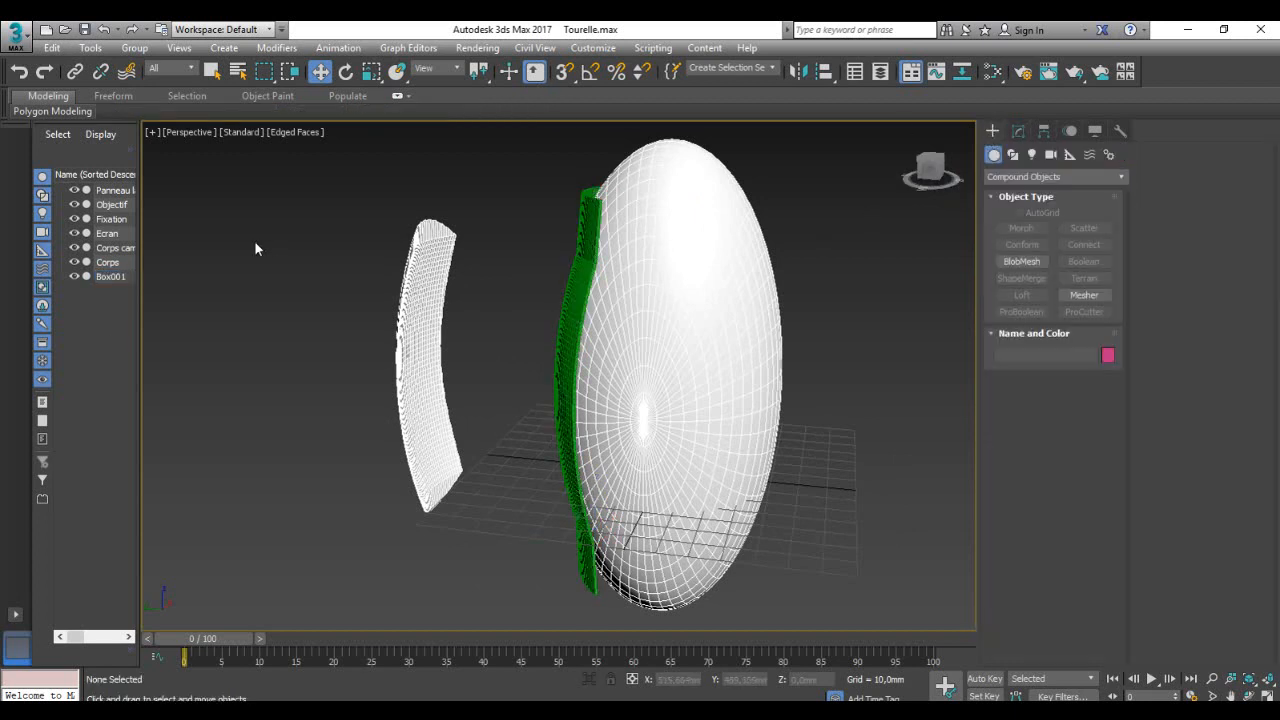
click(118, 277)
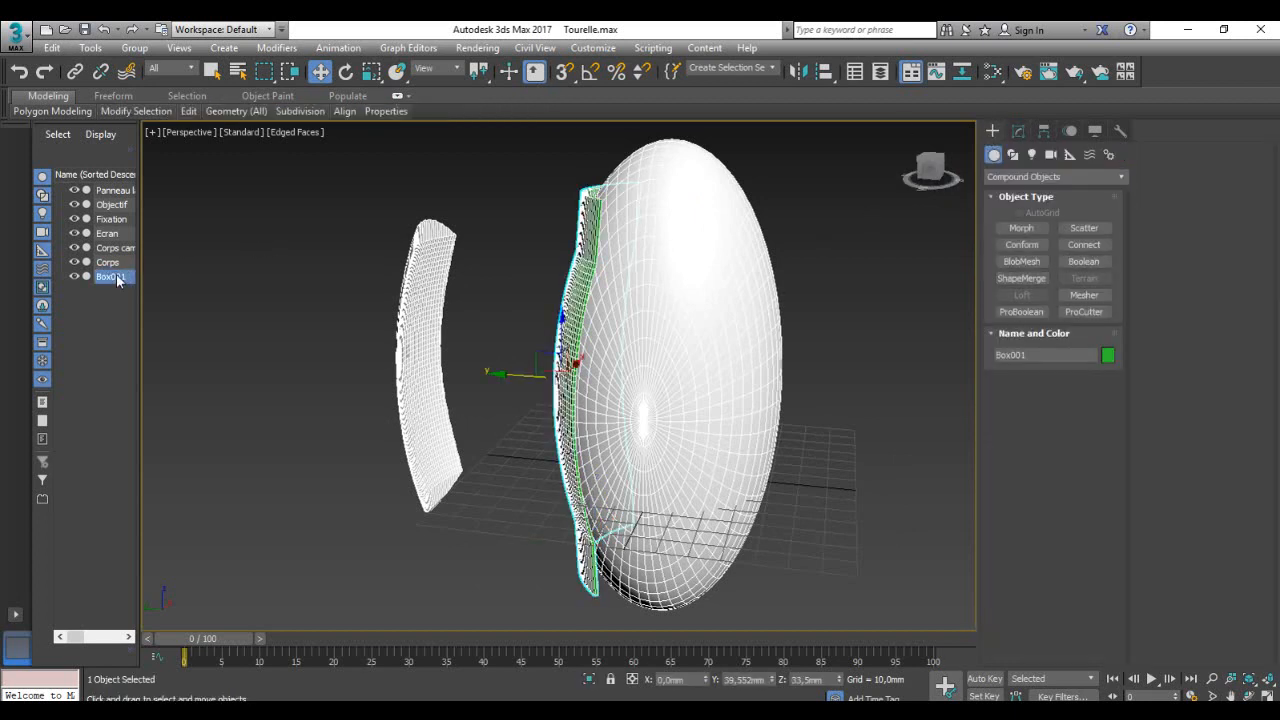
key(Delete)
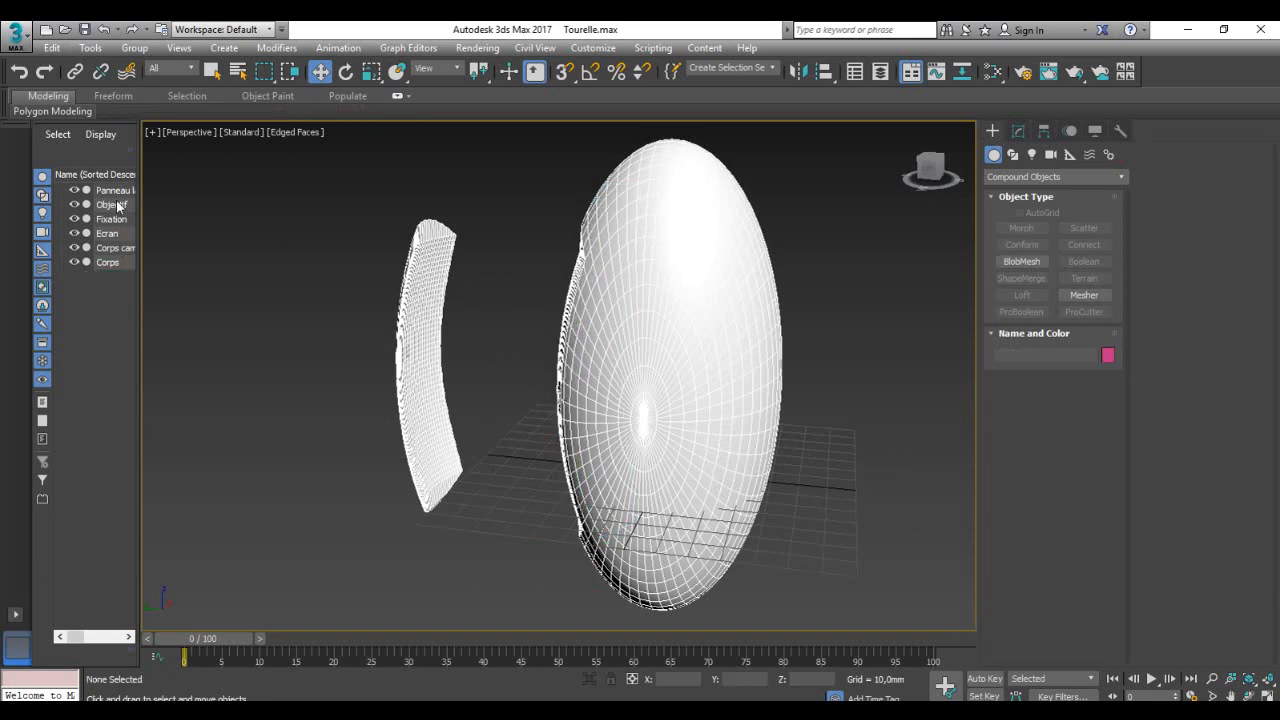
Step: Move Panneau latéral closer to the body along Y, to about 44 mm, and check the turret reference photo portal.jpg
click(105, 263)
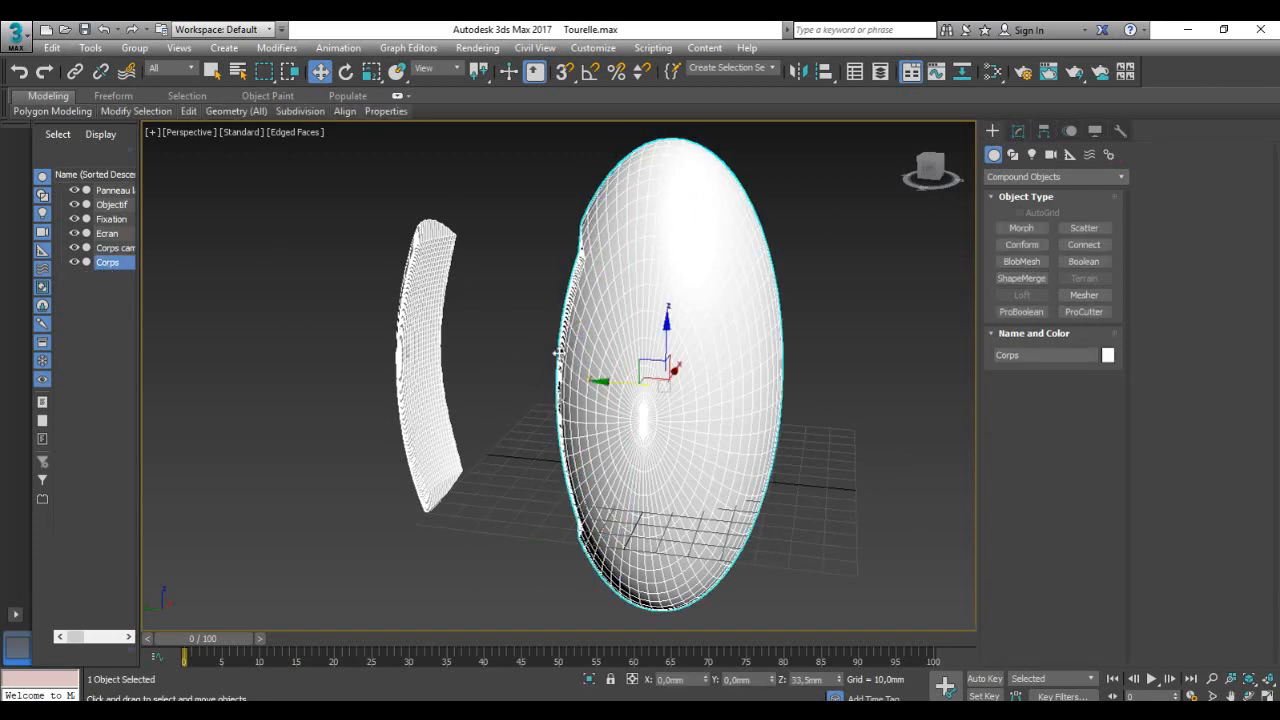
click(108, 191)
drag(456, 371, 497, 374)
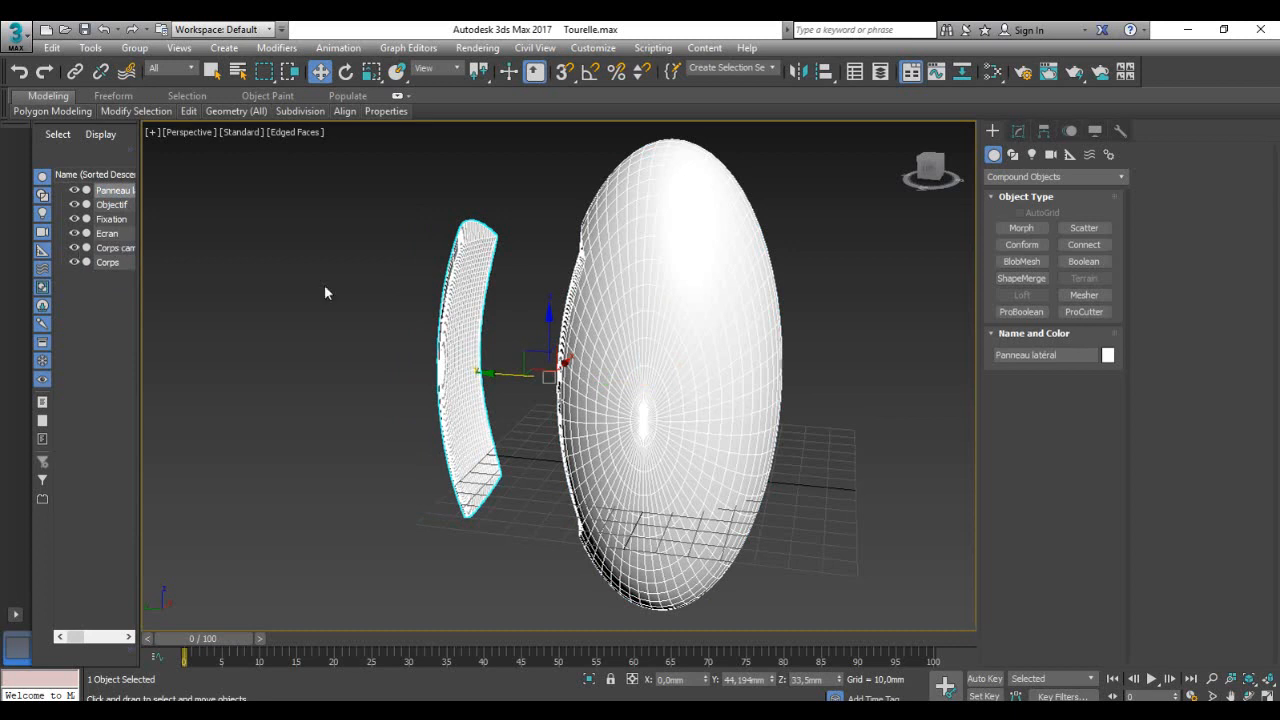
click(620, 716)
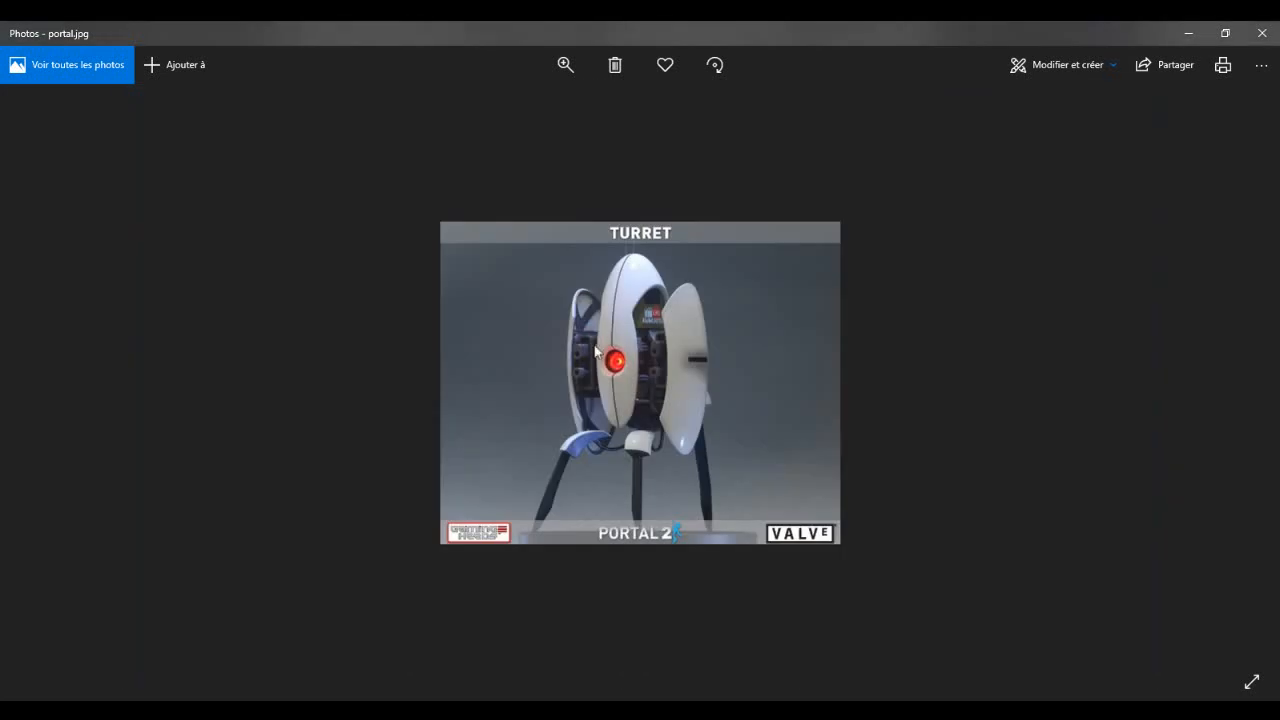
click(1188, 33)
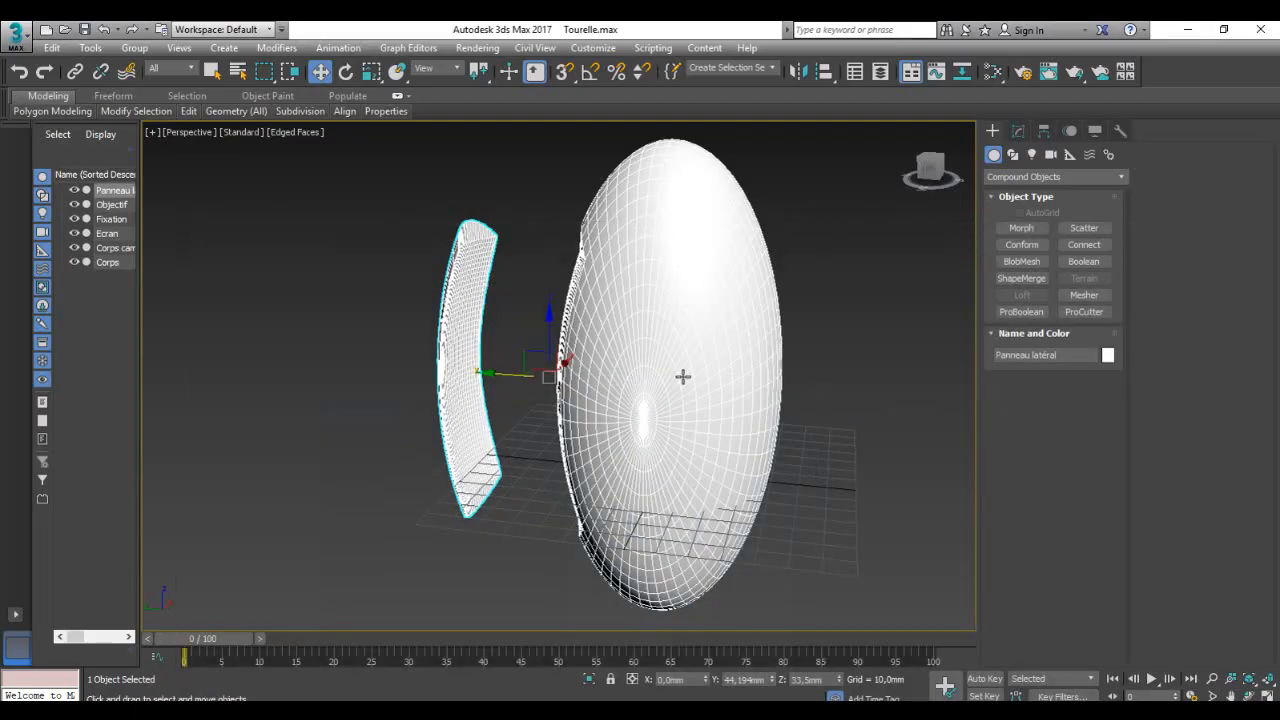
Step: Make Corps semi-transparent with a visibility of 0.4 in its object properties and turn off the edged-faces display
click(708, 400)
right_click(709, 398)
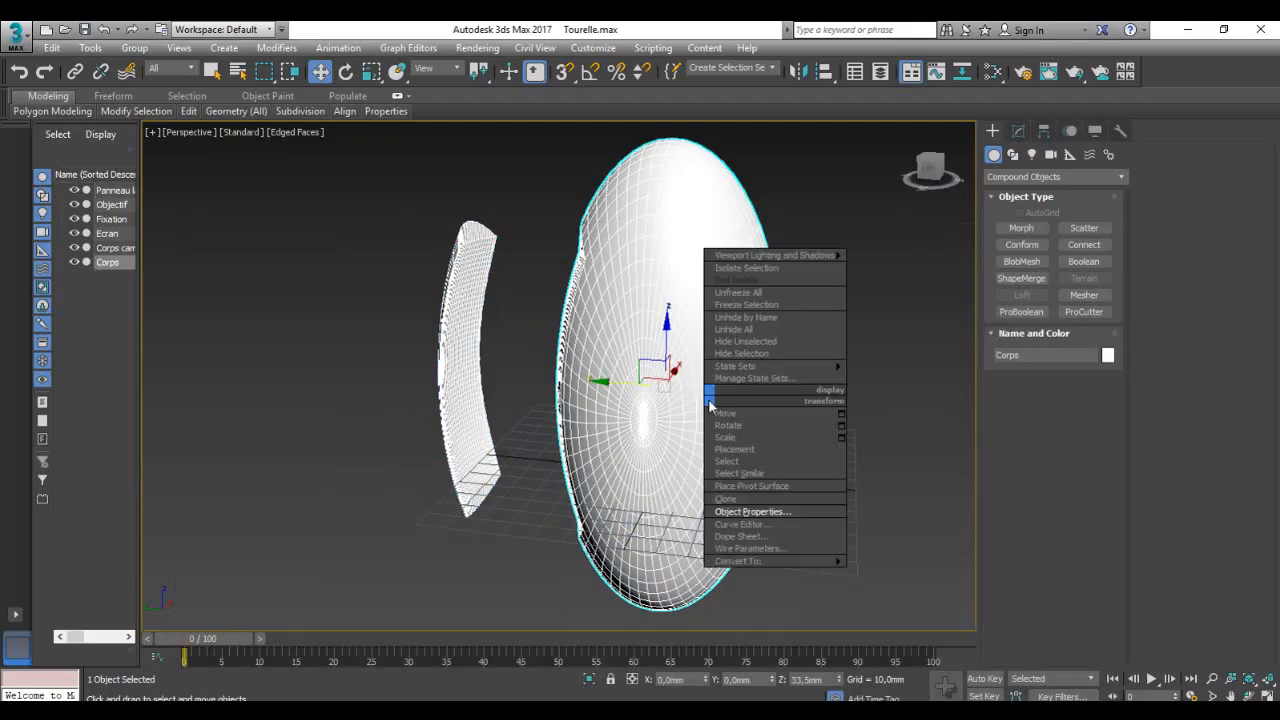
click(752, 509)
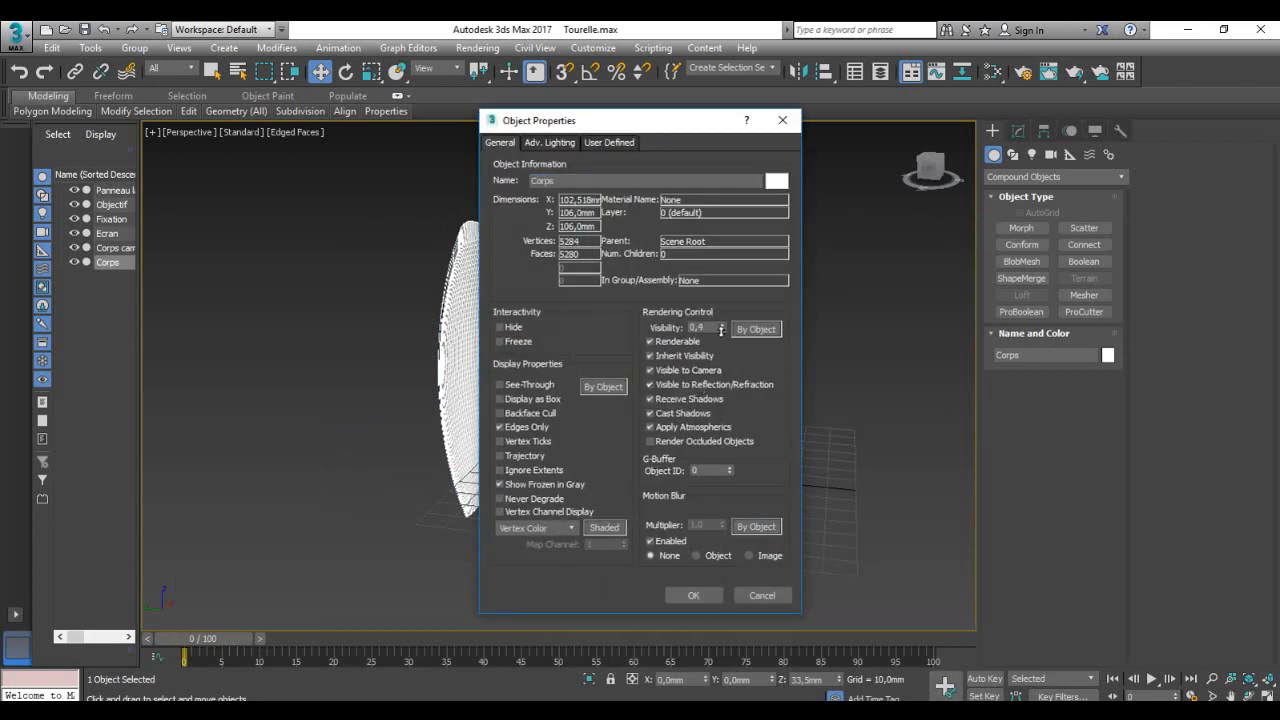
click(690, 595)
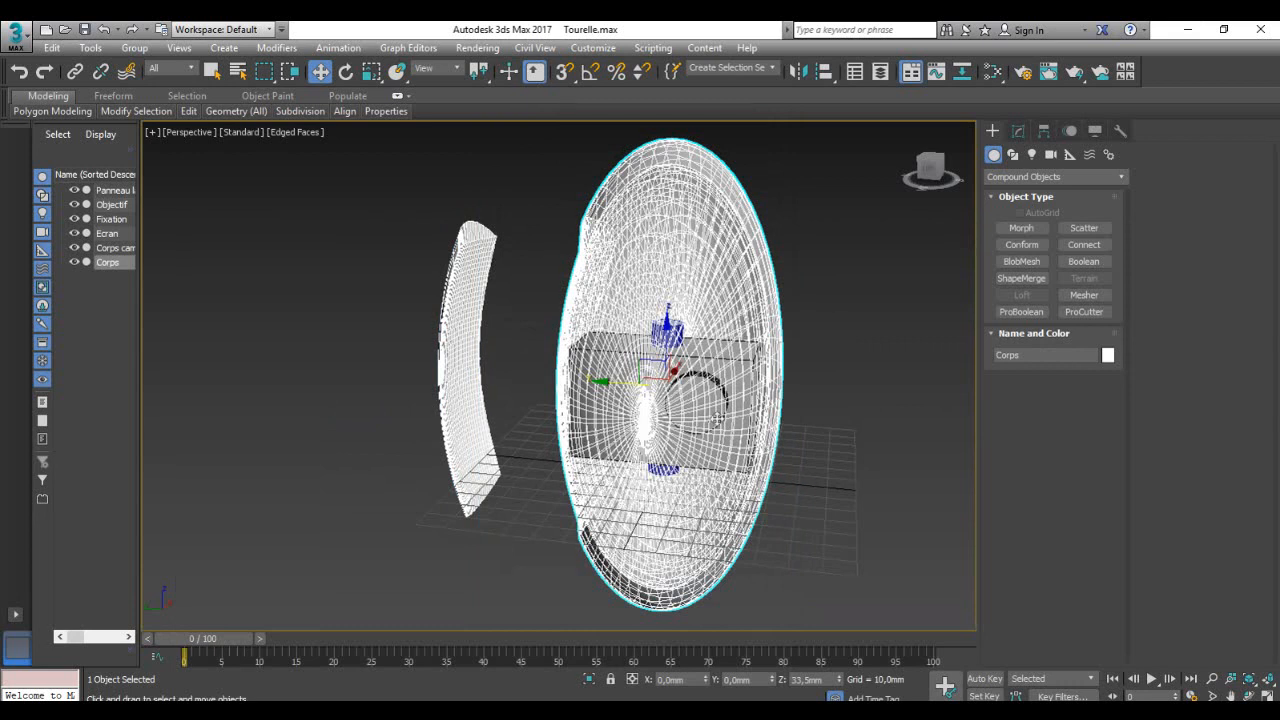
key(F4)
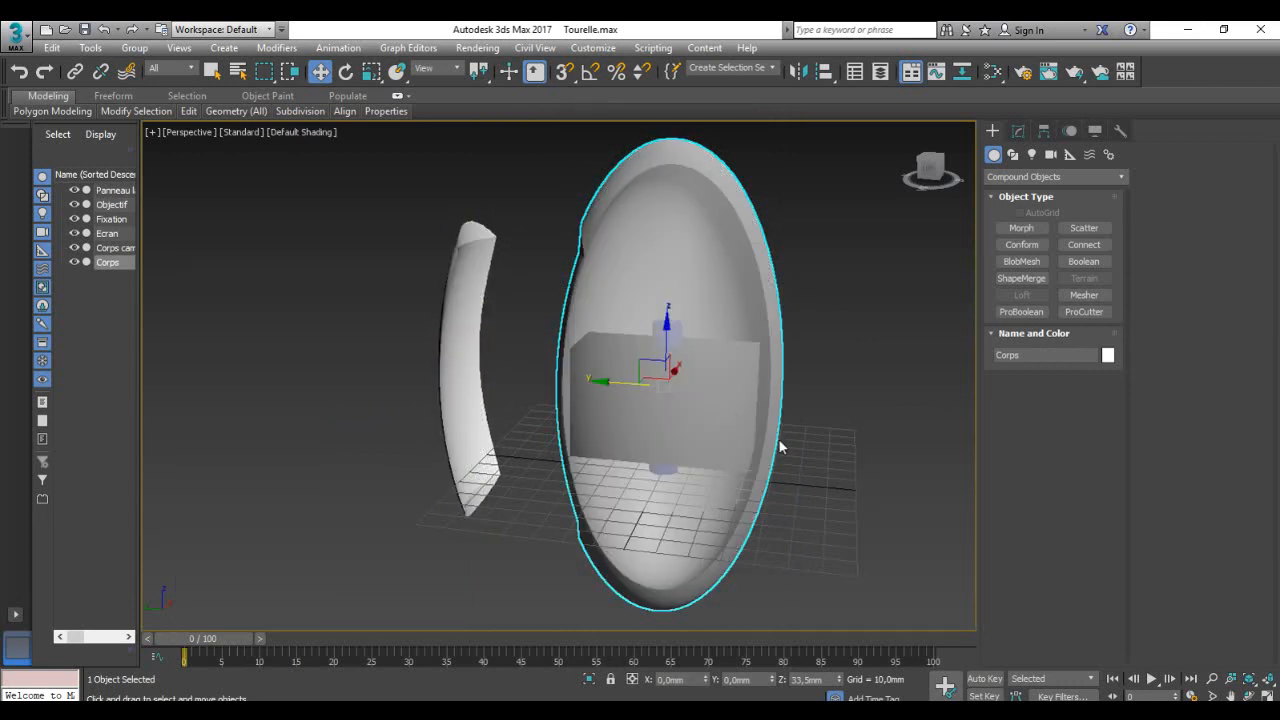
alt+middle_drag(781, 447, 760, 443)
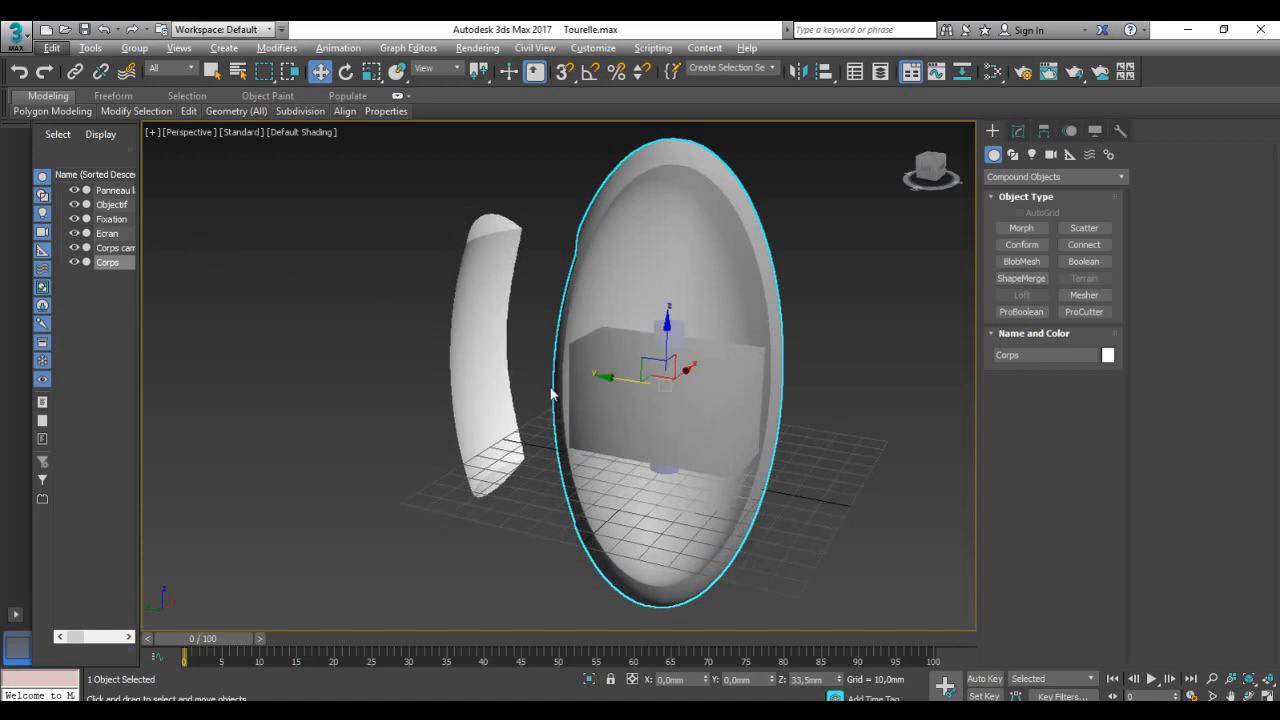
Step: Hide the camera body, Ecran, Fixation and Panneau latéral, keeping only Objectif and Corps visible
click(74, 248)
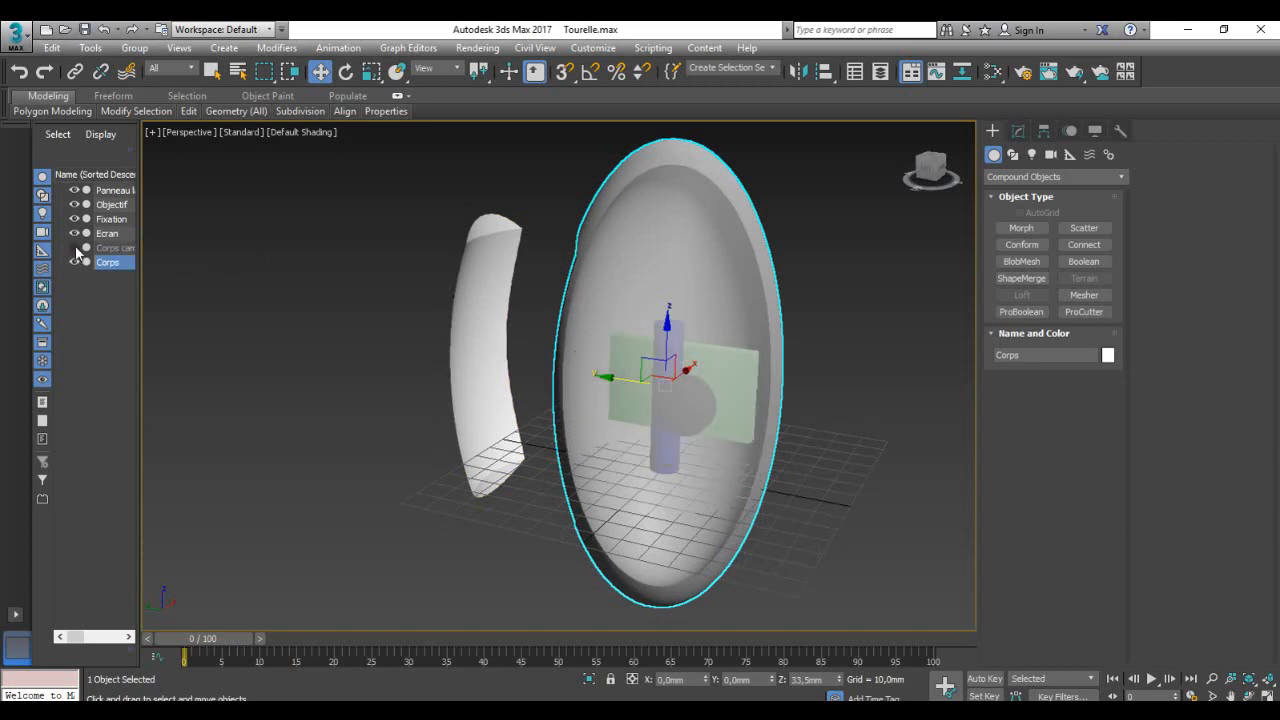
click(74, 233)
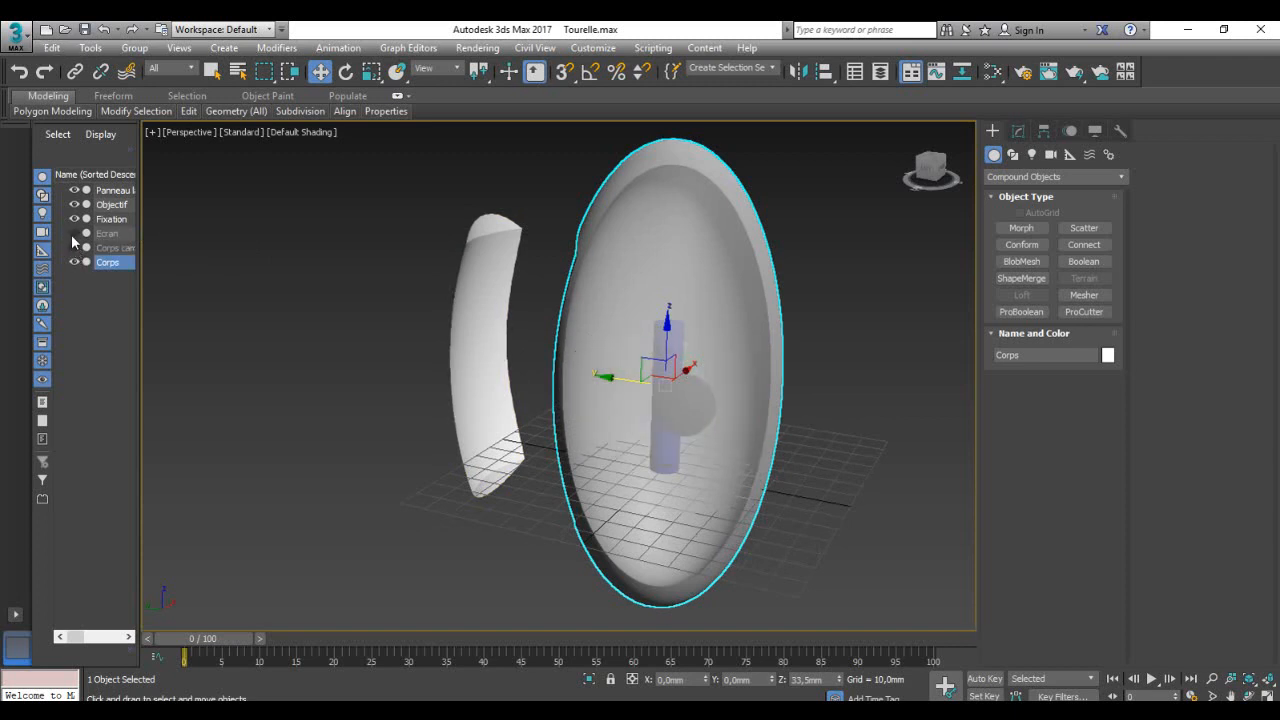
click(74, 219)
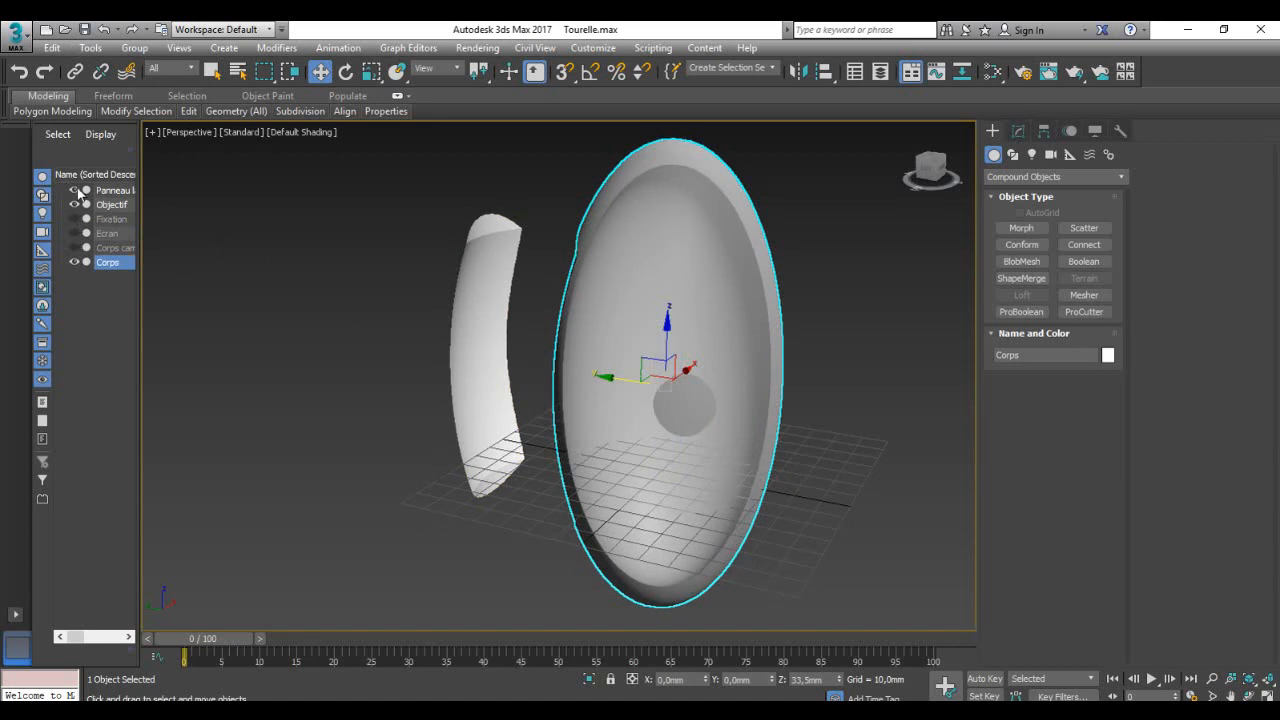
click(74, 190)
Step: Align Corps with the lens by setting its Y position to -14 mm
middle_drag(818, 383, 791, 383)
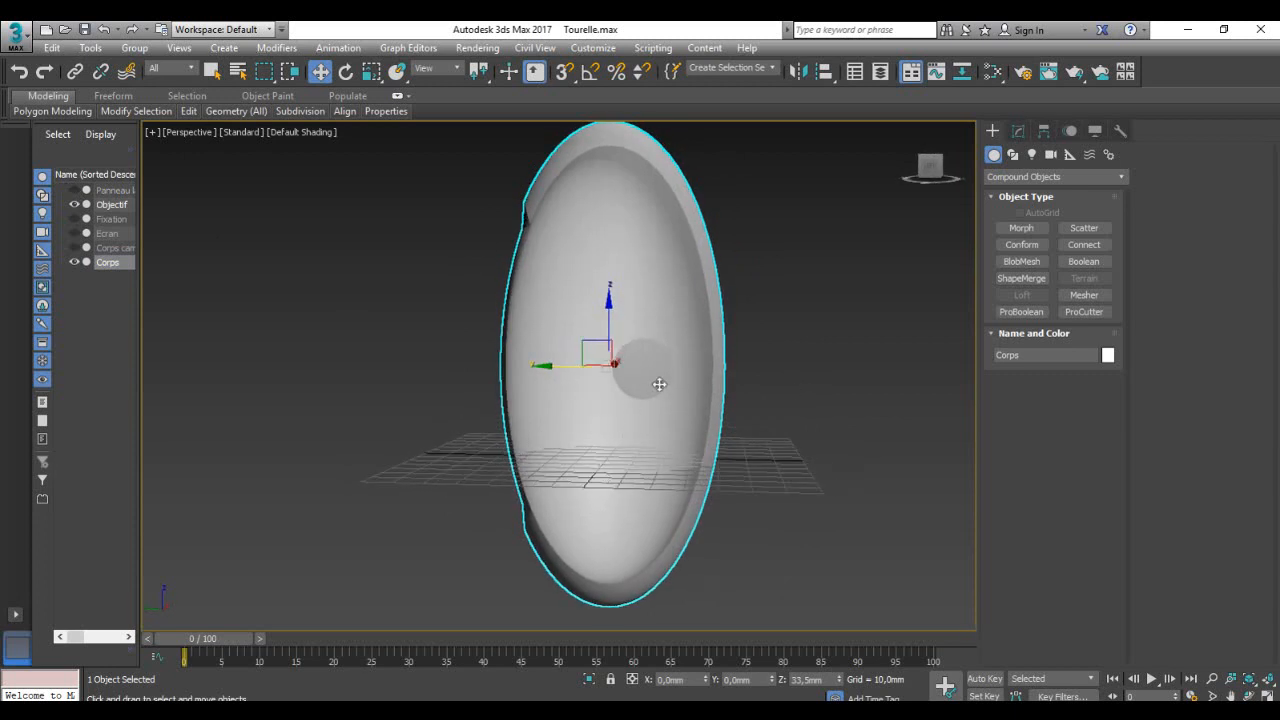
alt+middle_drag(691, 374, 700, 371)
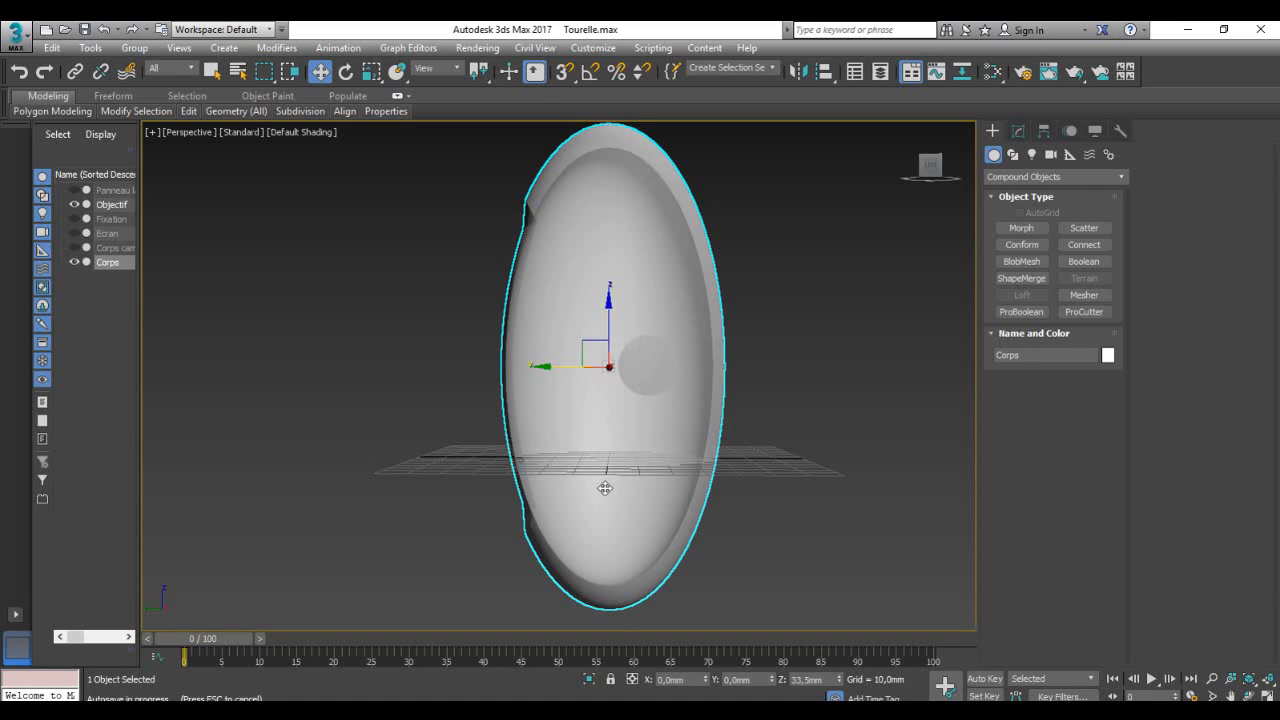
double_click(739, 682)
text(-14)
key(Return)
mouse_move(713, 474)
alt+middle_down()
mouse_move(694, 463)
mouse_move(710, 494)
mouse_move(634, 506)
mouse_move(574, 491)
mouse_move(713, 469)
alt+middle_up()
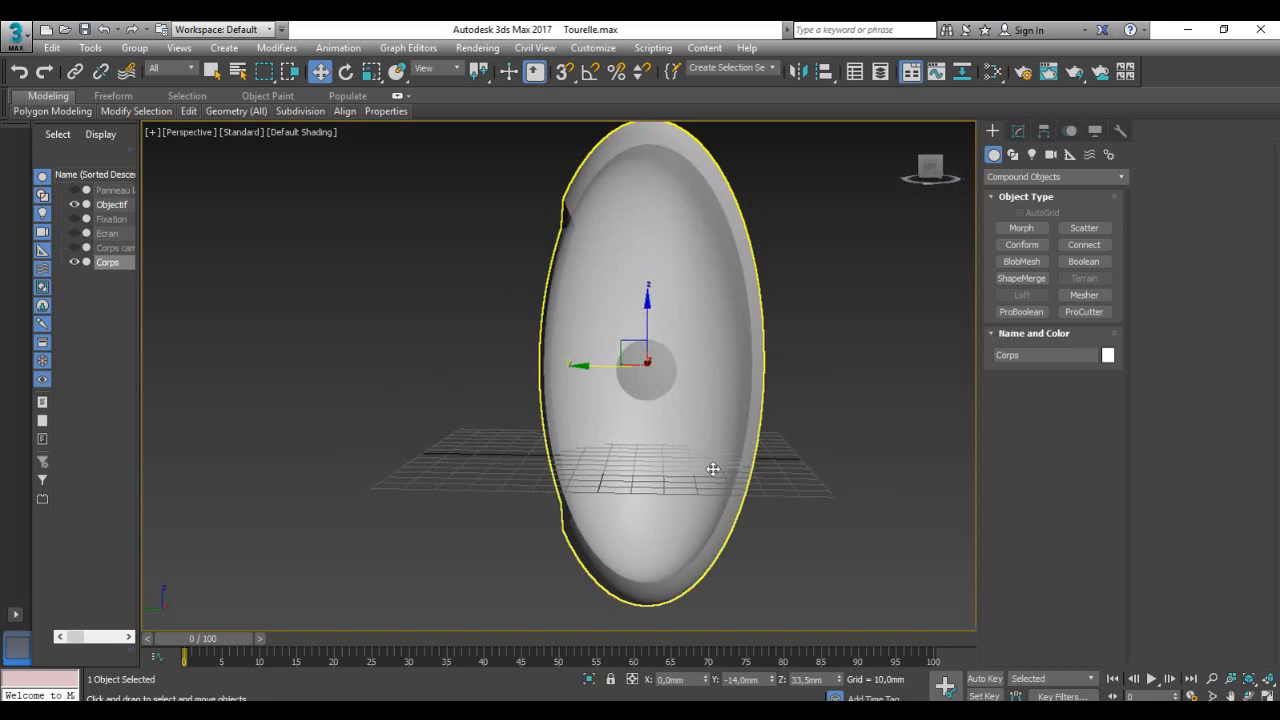
Step: Select Objectif and check its centring on Corps in the Left and Perspective views
key(alt+w)
middle_drag(453, 549, 407, 480)
scroll(423, 516, up, 5)
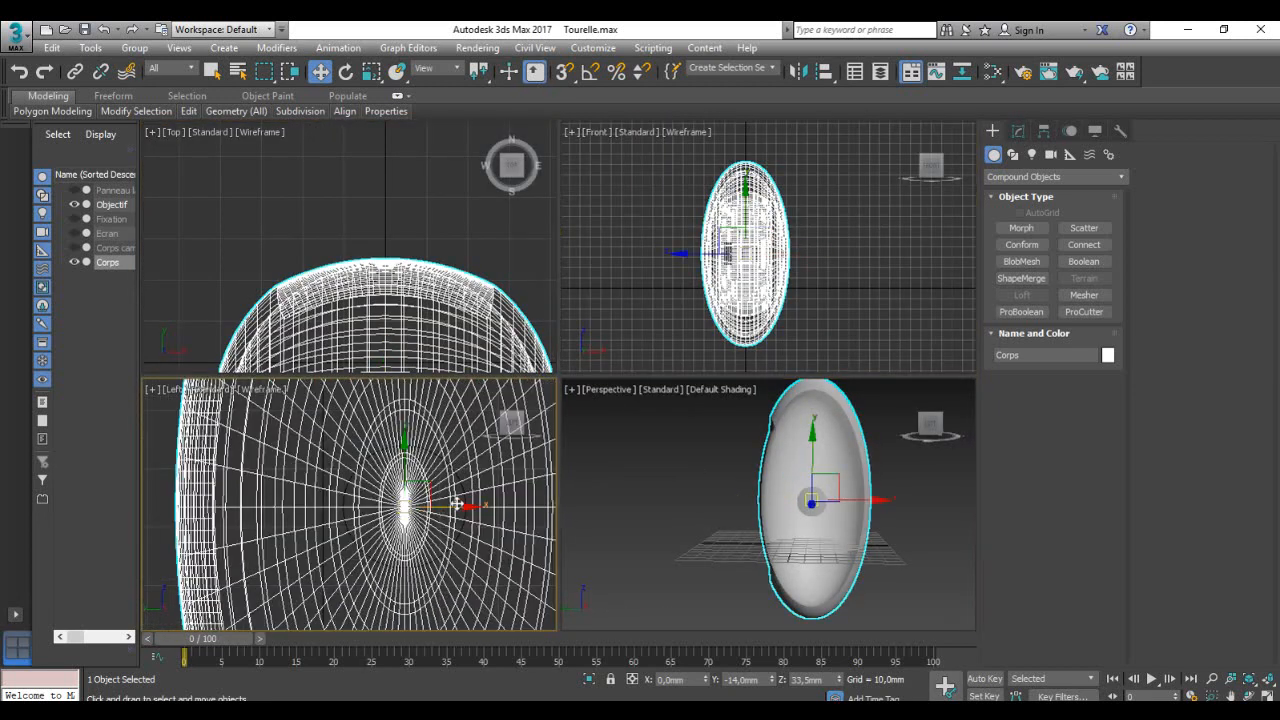
click(112, 205)
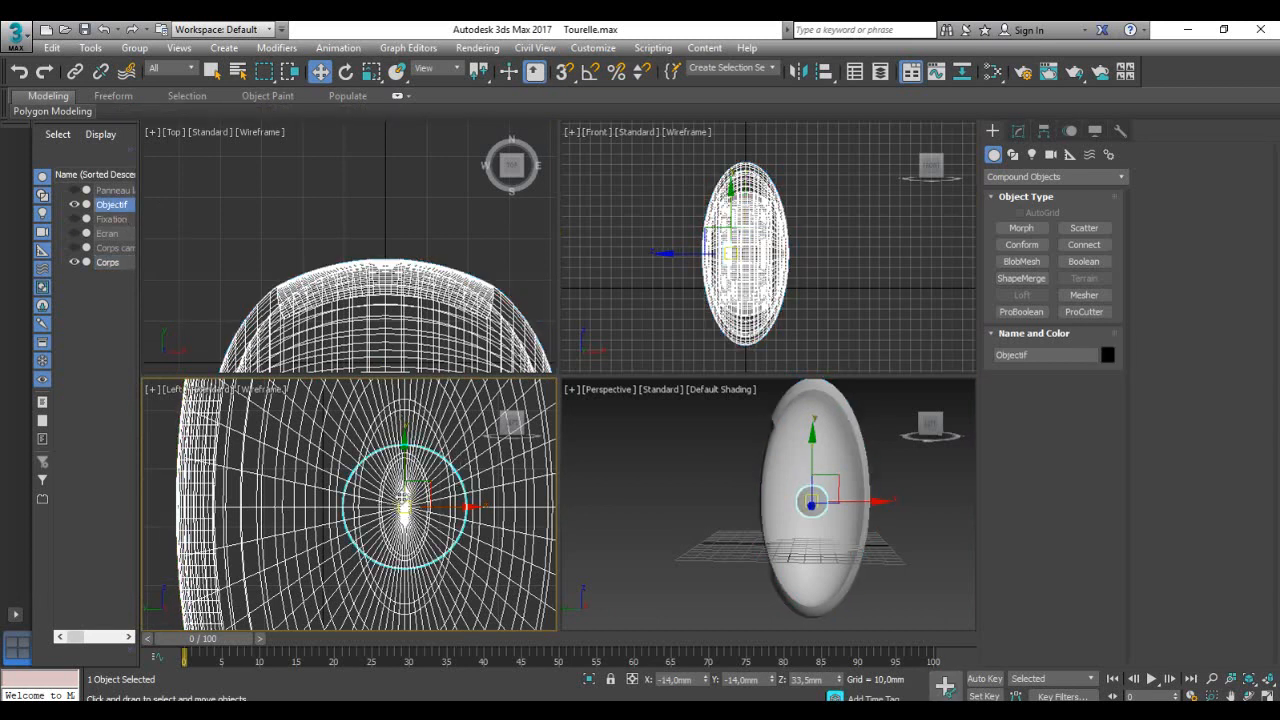
scroll(415, 490, down, 3)
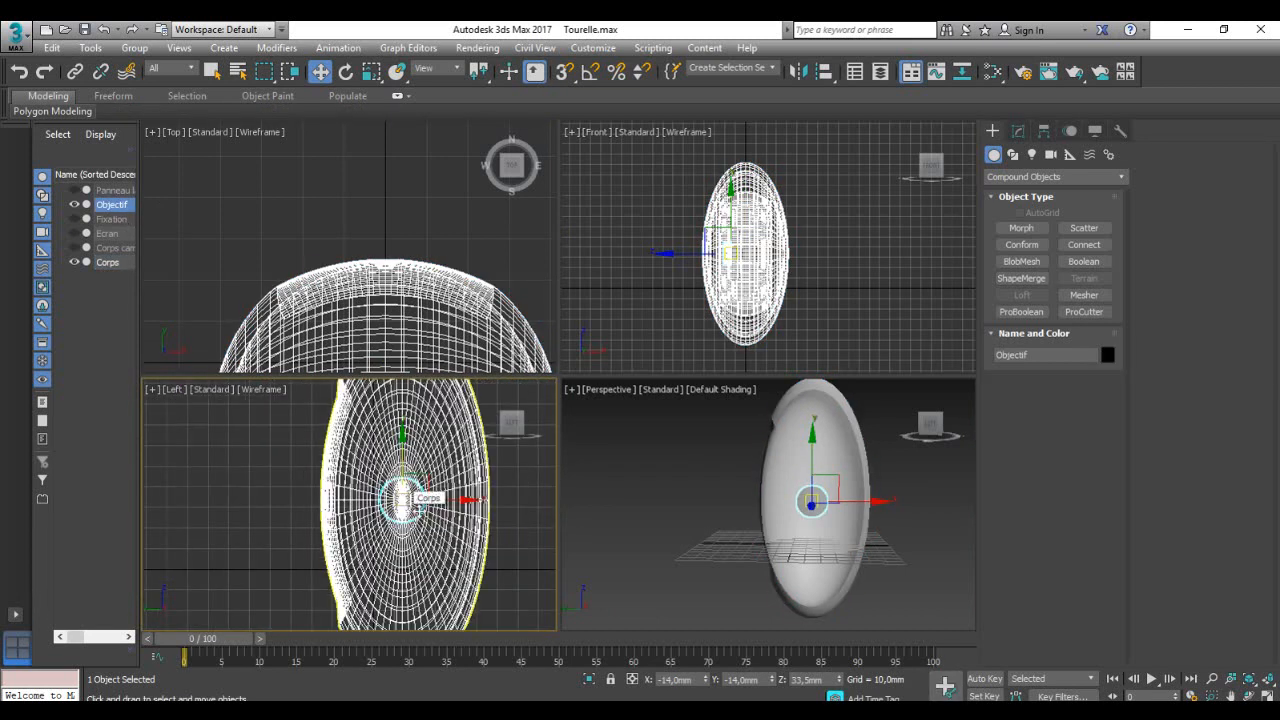
click(781, 522)
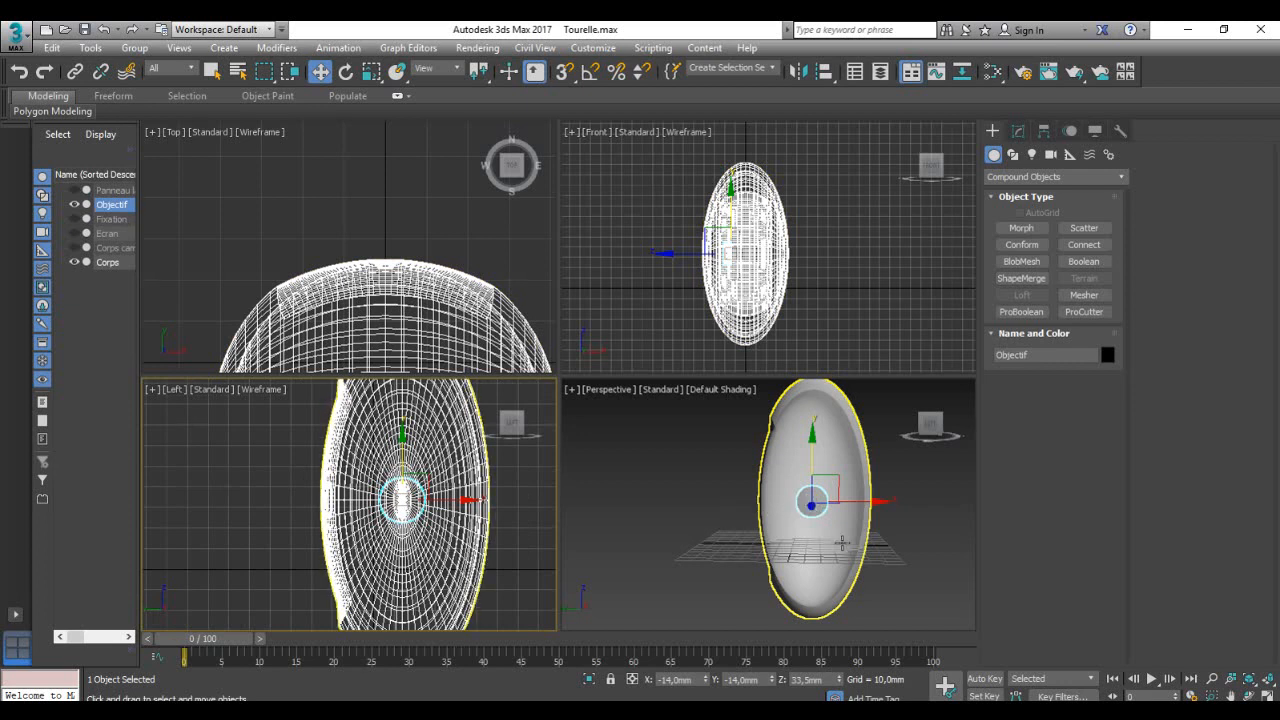
key(alt+w)
alt+middle_drag(810, 502, 778, 523)
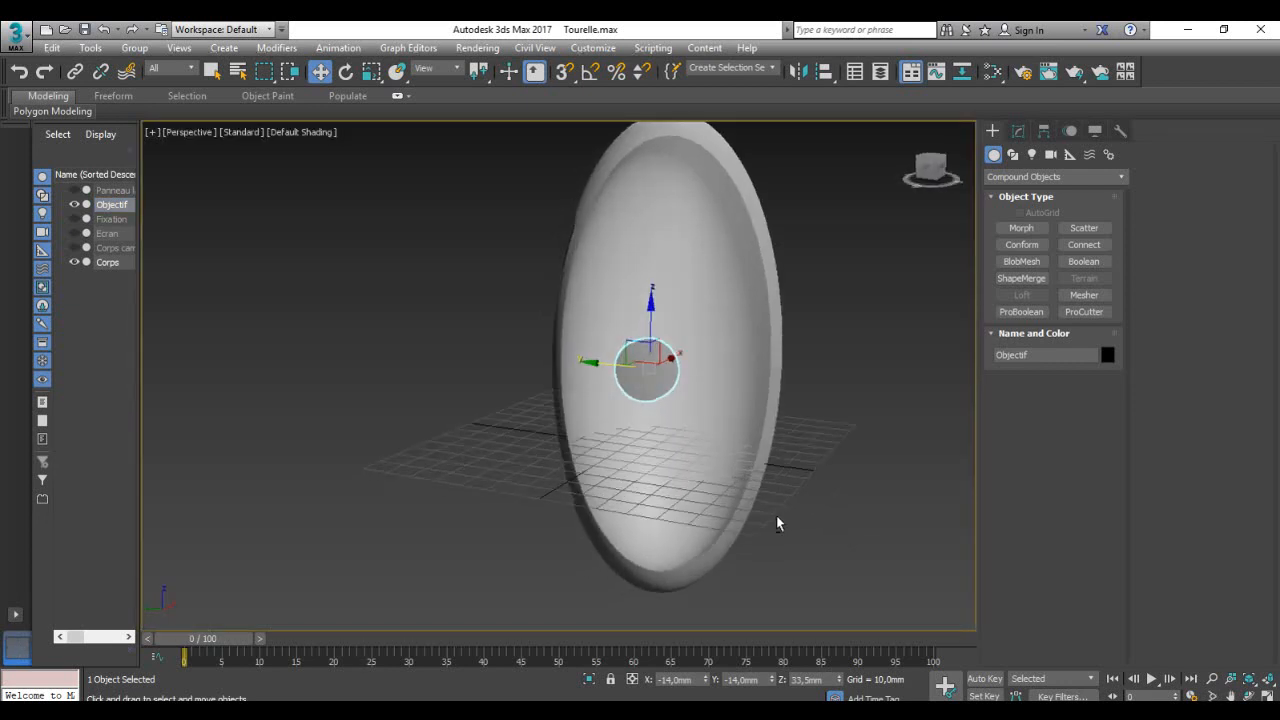
Step: Display edged faces and open the creation parameters of the Objectif cylinder for a close look at the lens area
key(F4)
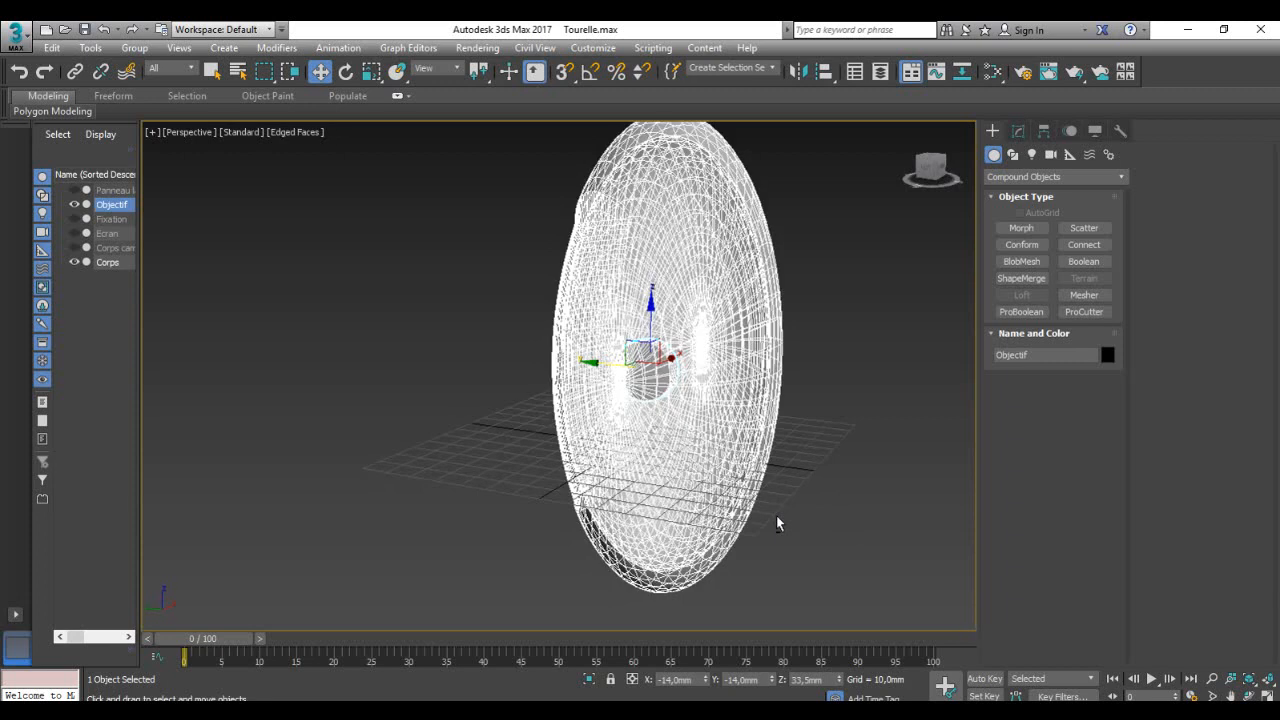
right_click(701, 410)
scroll(492, 410, up, 8)
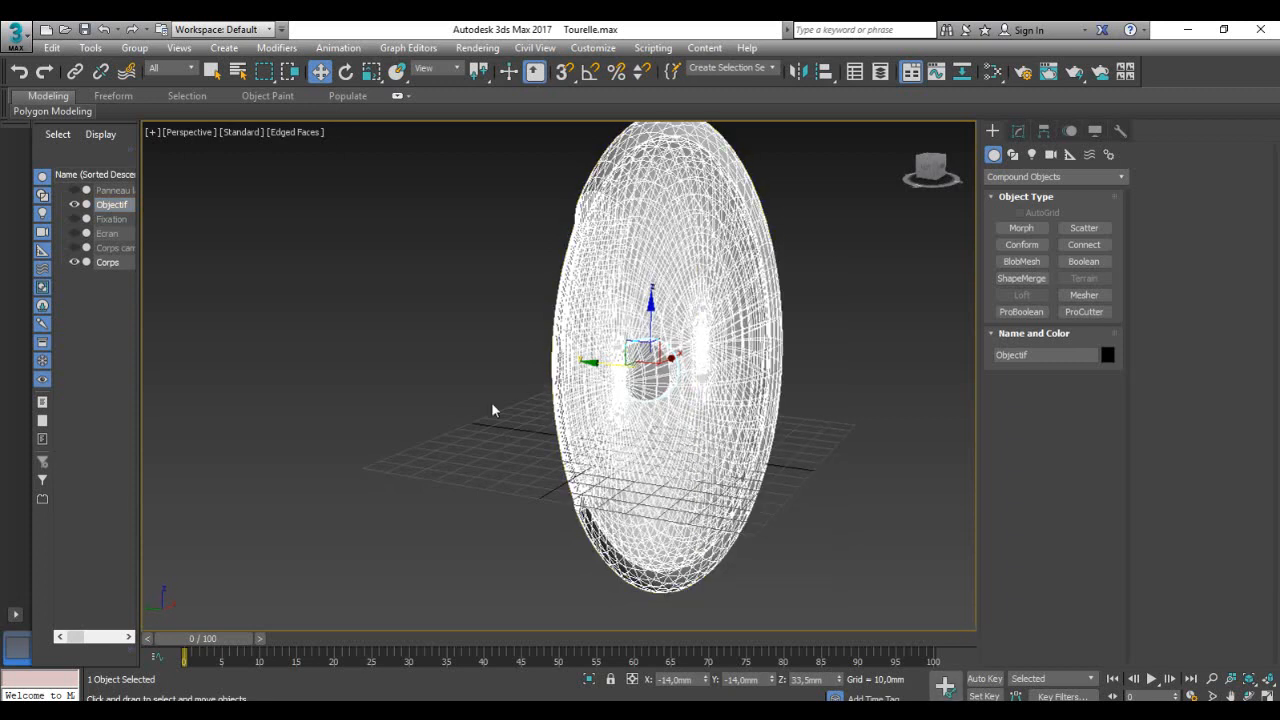
alt+middle_drag(697, 420, 726, 421)
click(1019, 132)
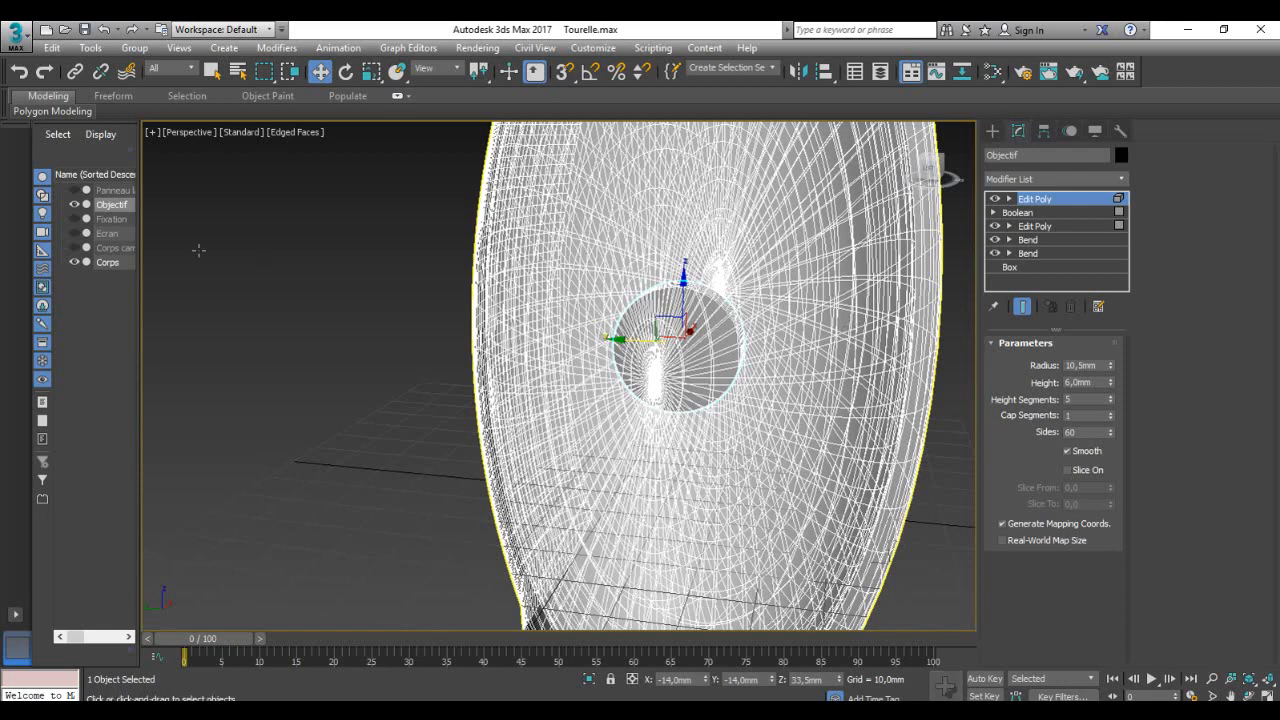
Step: Select a few wedge polygons of Corps around the pole in front of the lens, using polygon-level selection
click(108, 262)
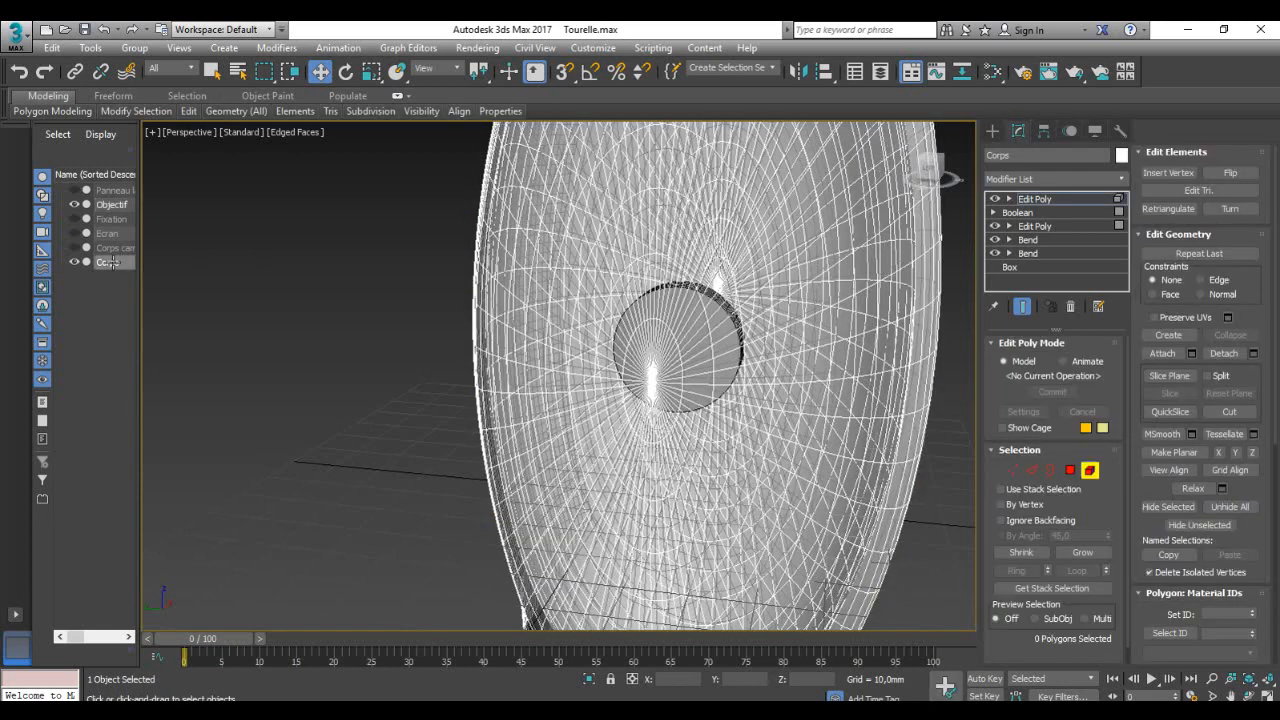
click(1070, 470)
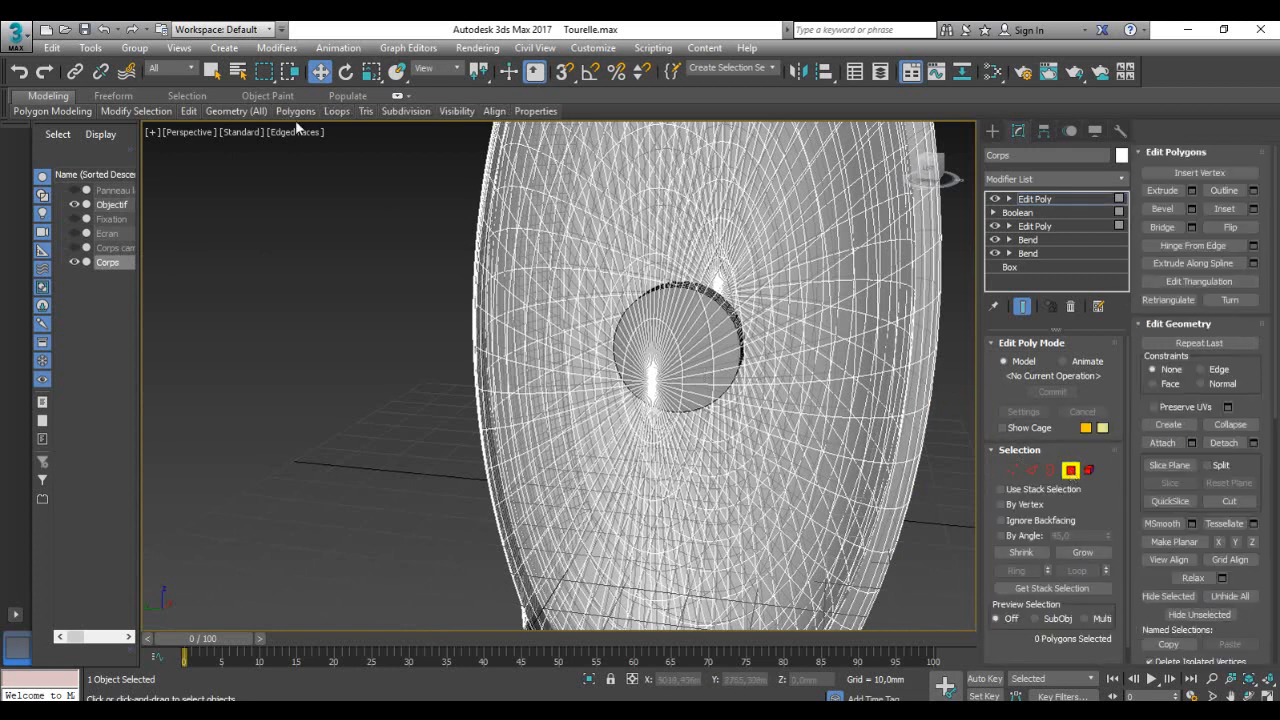
click(211, 71)
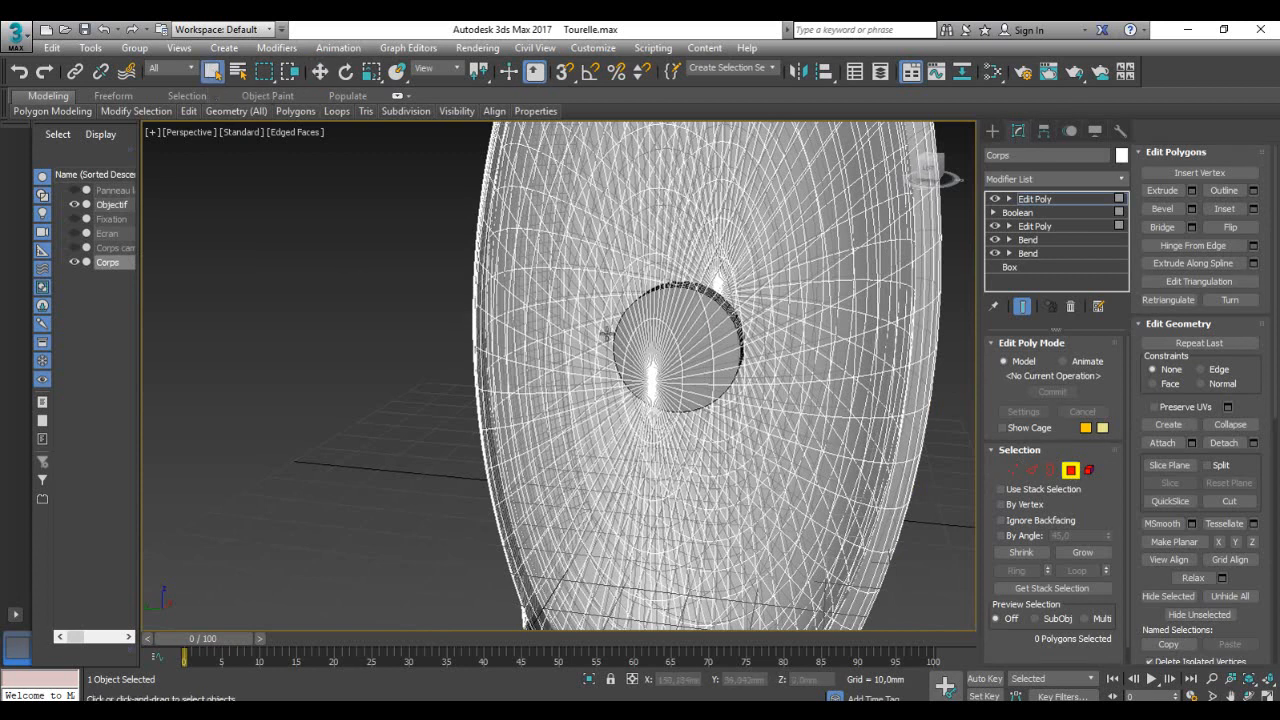
click(627, 351)
drag(640, 363, 666, 389)
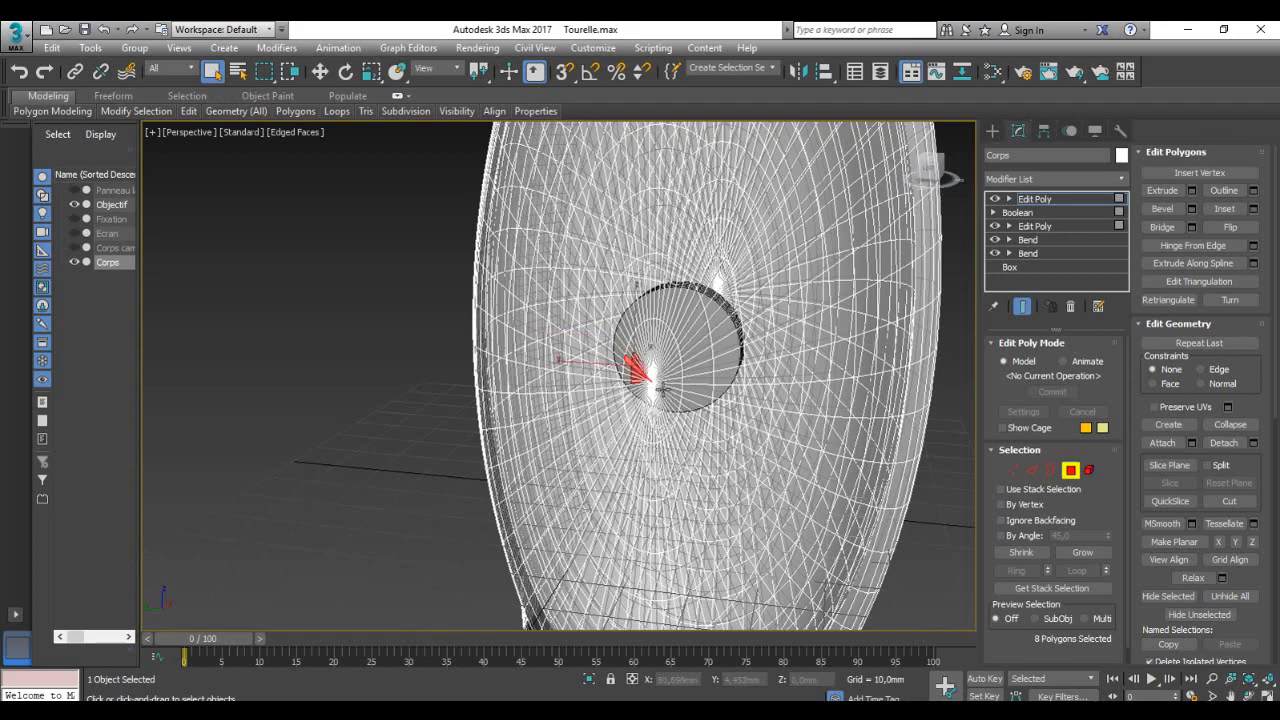
Step: Remove the stray polygon away from the pole from the Corps selection, keeping only the wedges in front of the lens
scroll(661, 390, up, 3)
alt+middle_drag(631, 386, 645, 386)
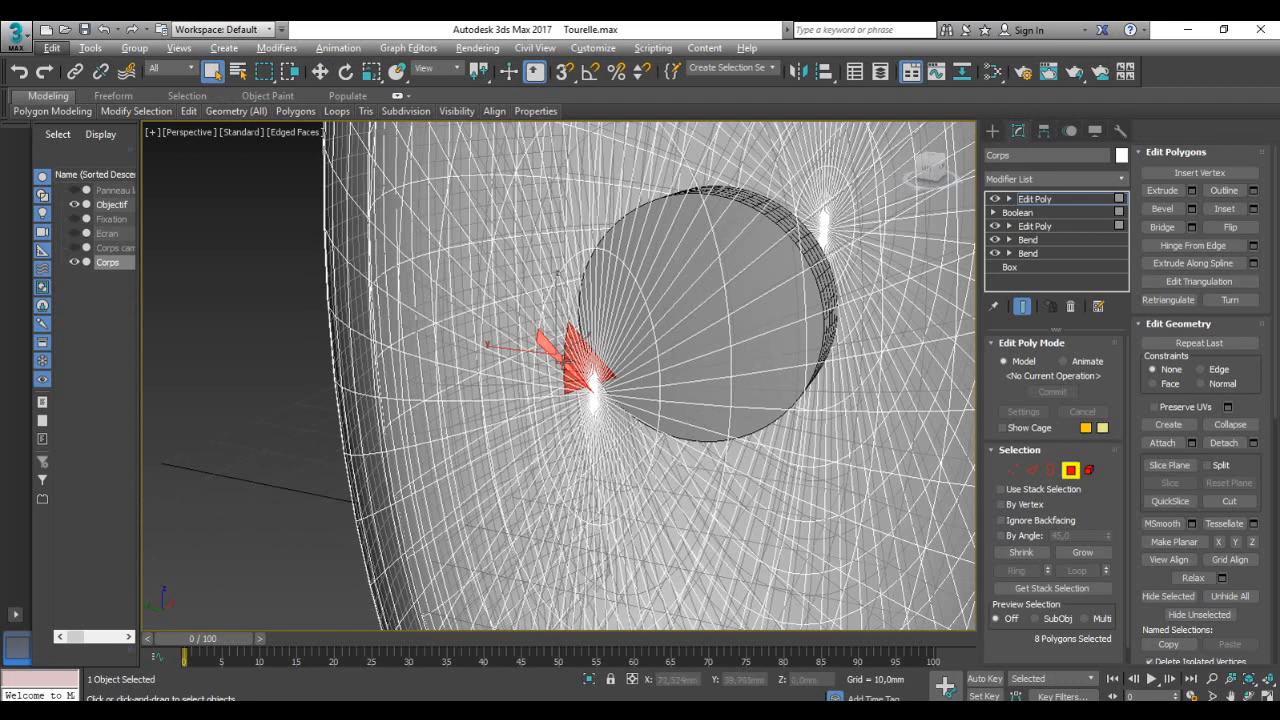
alt+middle_drag(592, 377, 644, 388)
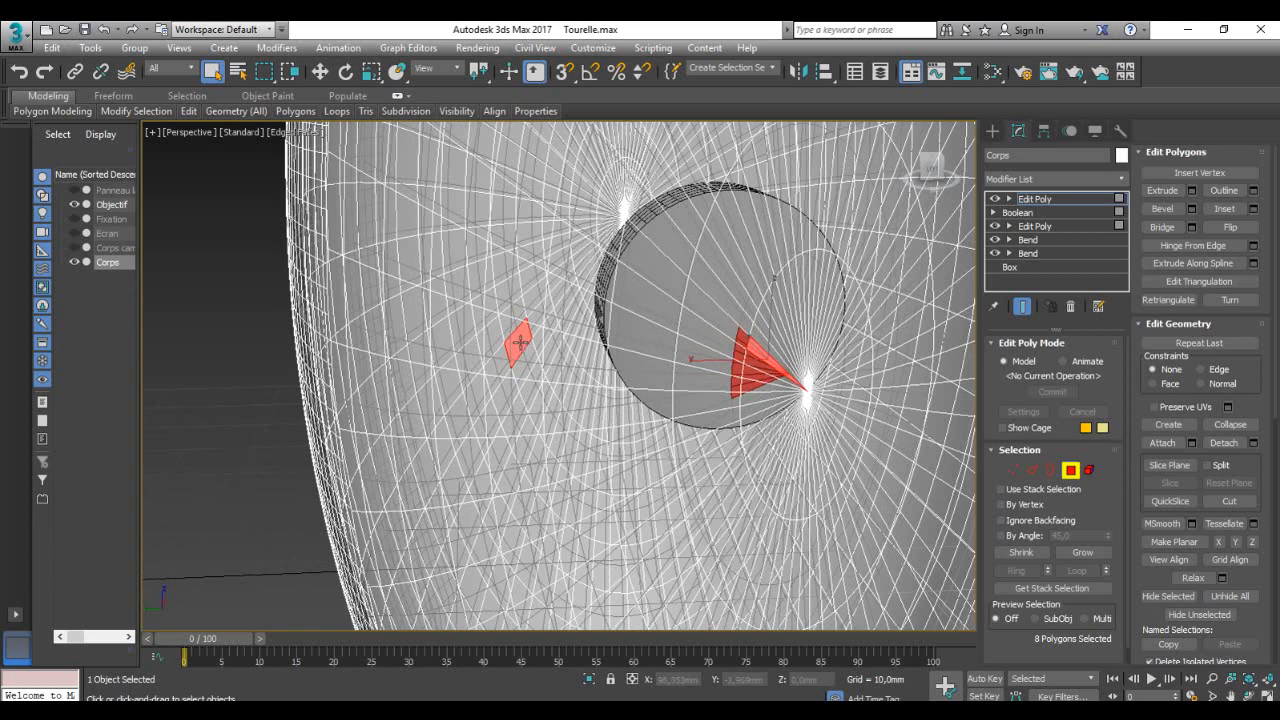
drag(462, 297, 560, 401)
alt+drag(569, 404, 569, 404)
scroll(560, 443, down, 3)
scroll(560, 443, down, 3)
alt+middle_drag(560, 443, 612, 422)
scroll(610, 424, up, 5)
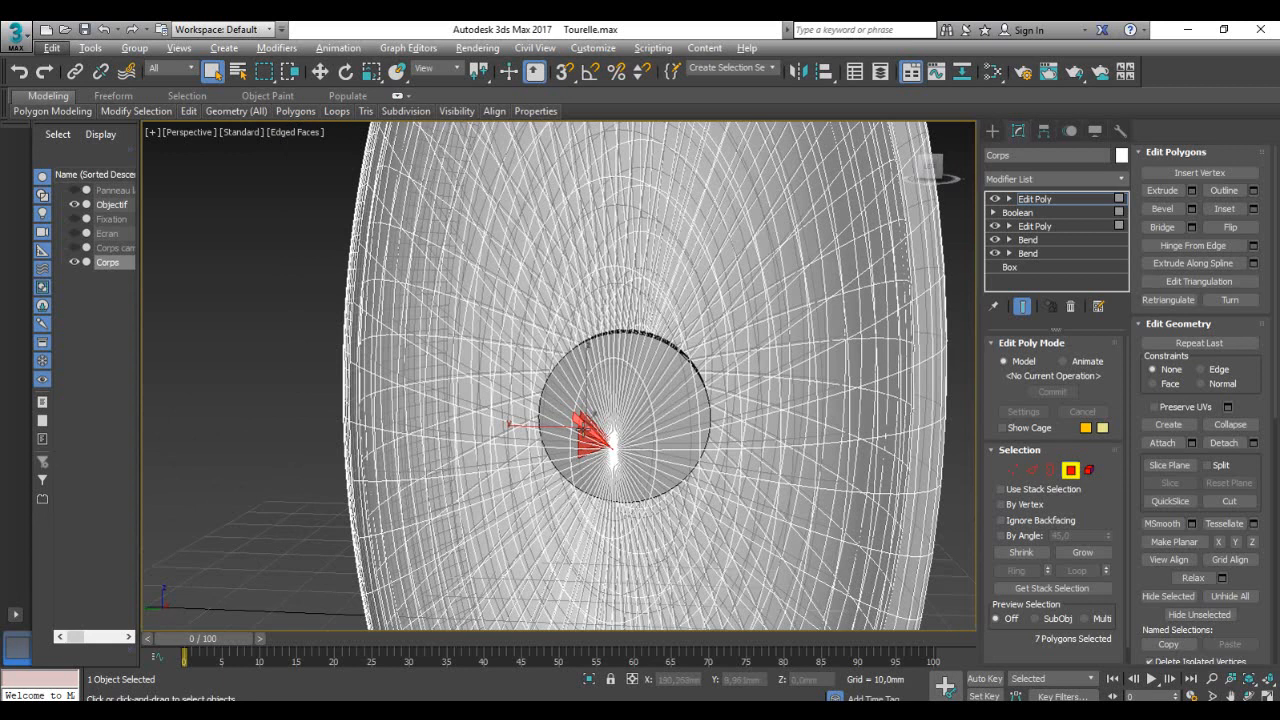
Step: Grow the selection around the pole of Corps and deselect the stray polygons outside the central oval
click(1083, 553)
alt+middle_drag(652, 487, 601, 411)
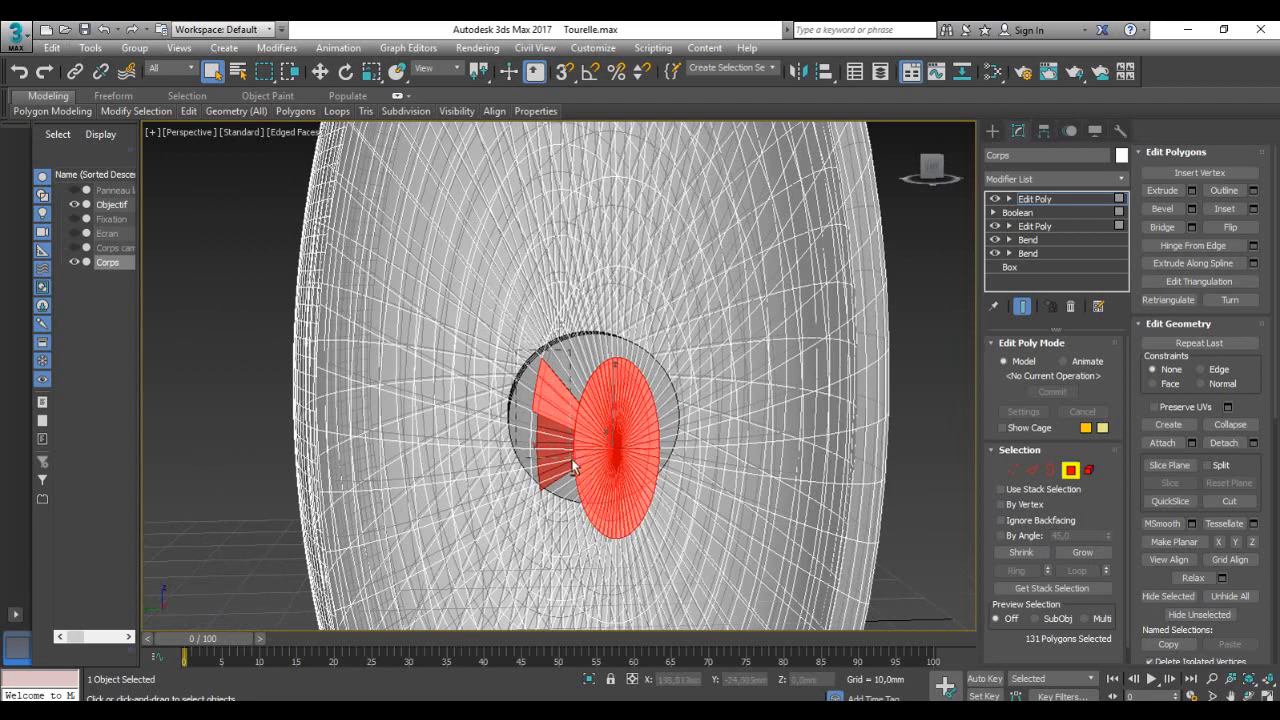
alt+click(548, 386)
alt+click(547, 399)
alt+click(547, 412)
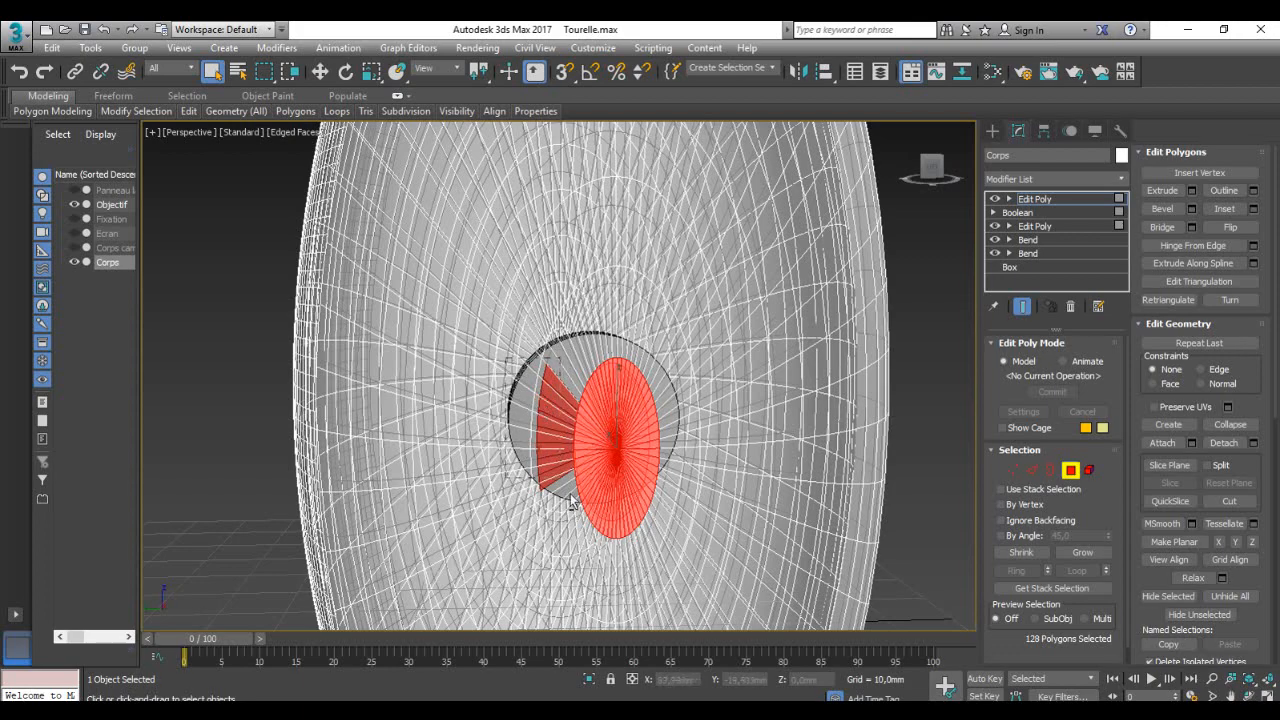
alt+drag(585, 496, 585, 496)
mouse_move(554, 496)
alt+middle_down()
mouse_move(690, 500)
mouse_move(548, 498)
alt+middle_up()
Step: Compare the selected polygons with the lens outline in the Left and Perspective views
key(alt+w)
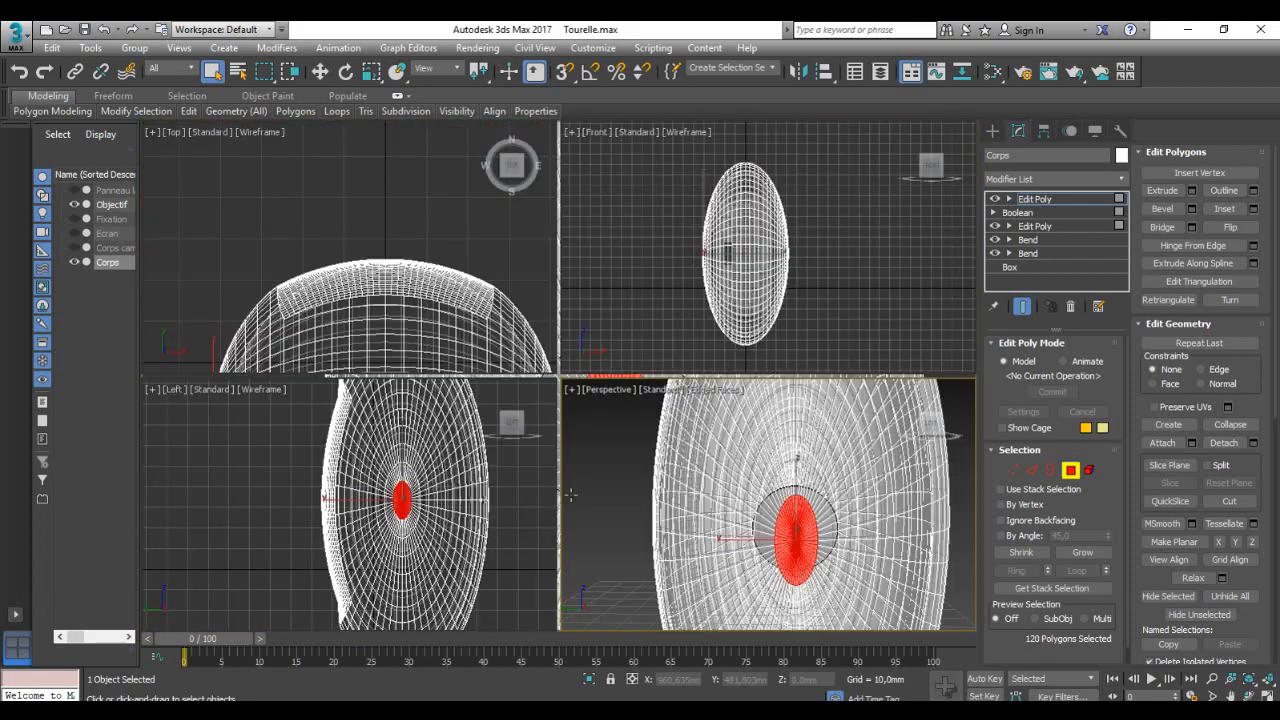
right_click(389, 493)
key(alt+w)
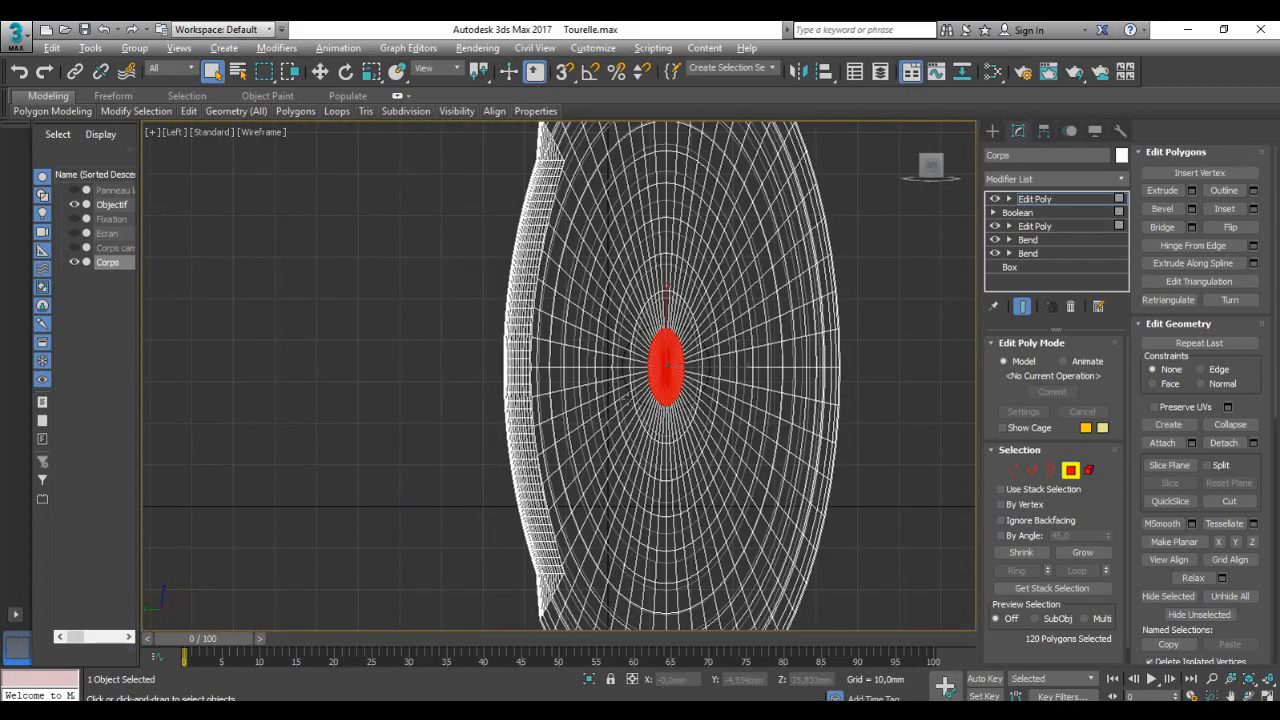
scroll(660, 392, up, 4)
middle_drag(725, 409, 602, 447)
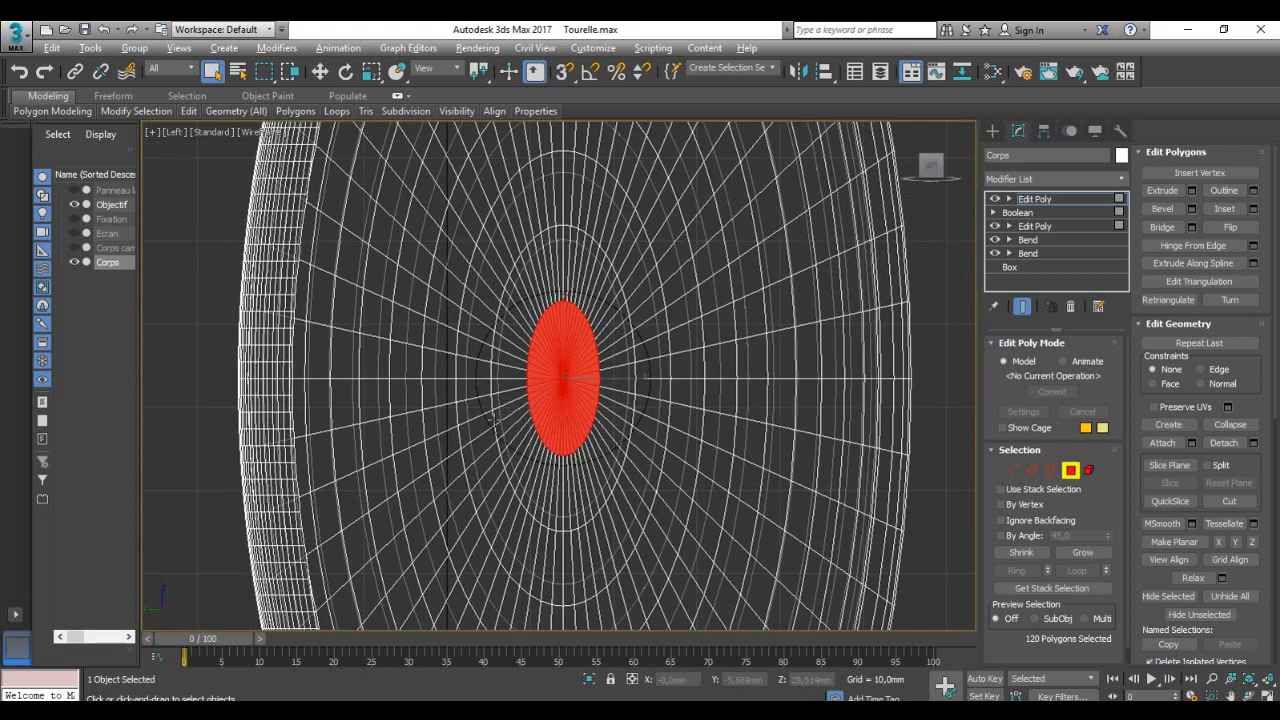
key(alt+w)
right_click(762, 513)
key(alt+w)
alt+middle_drag(706, 471, 706, 471)
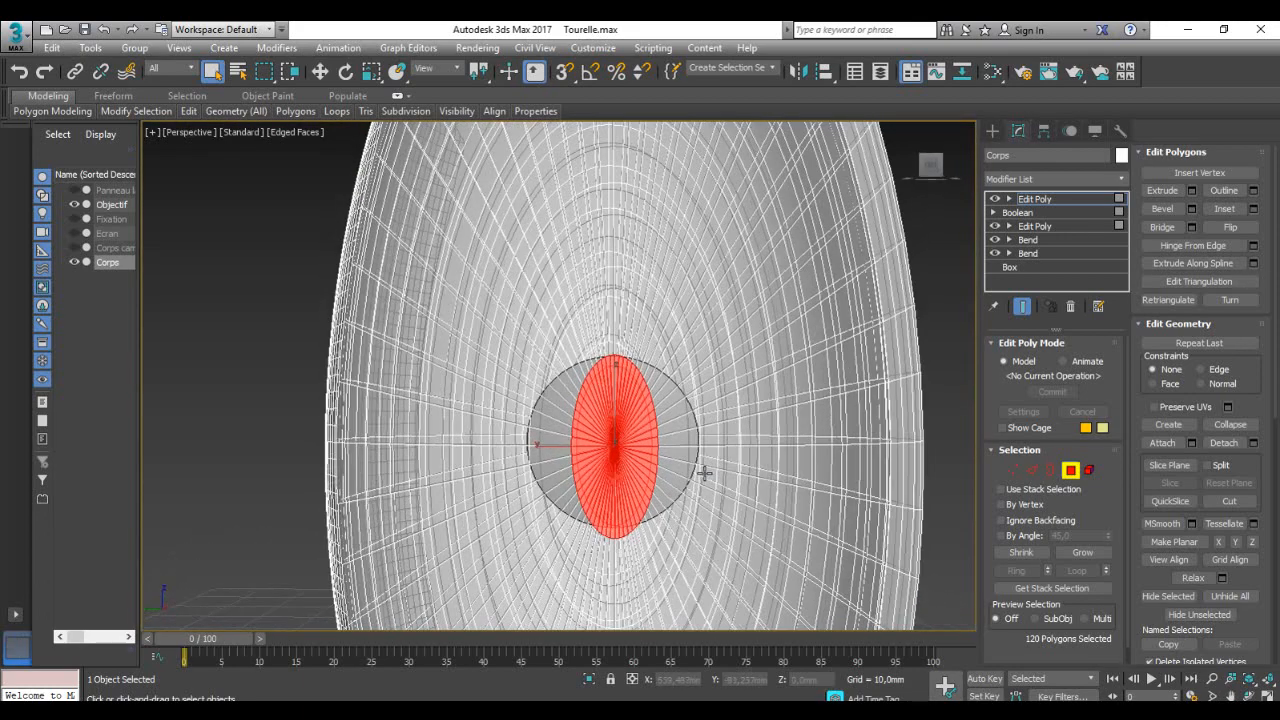
Step: Grow the selection ring by ring past the lens outline and delete these polygons to open the front of Corps
click(1090, 553)
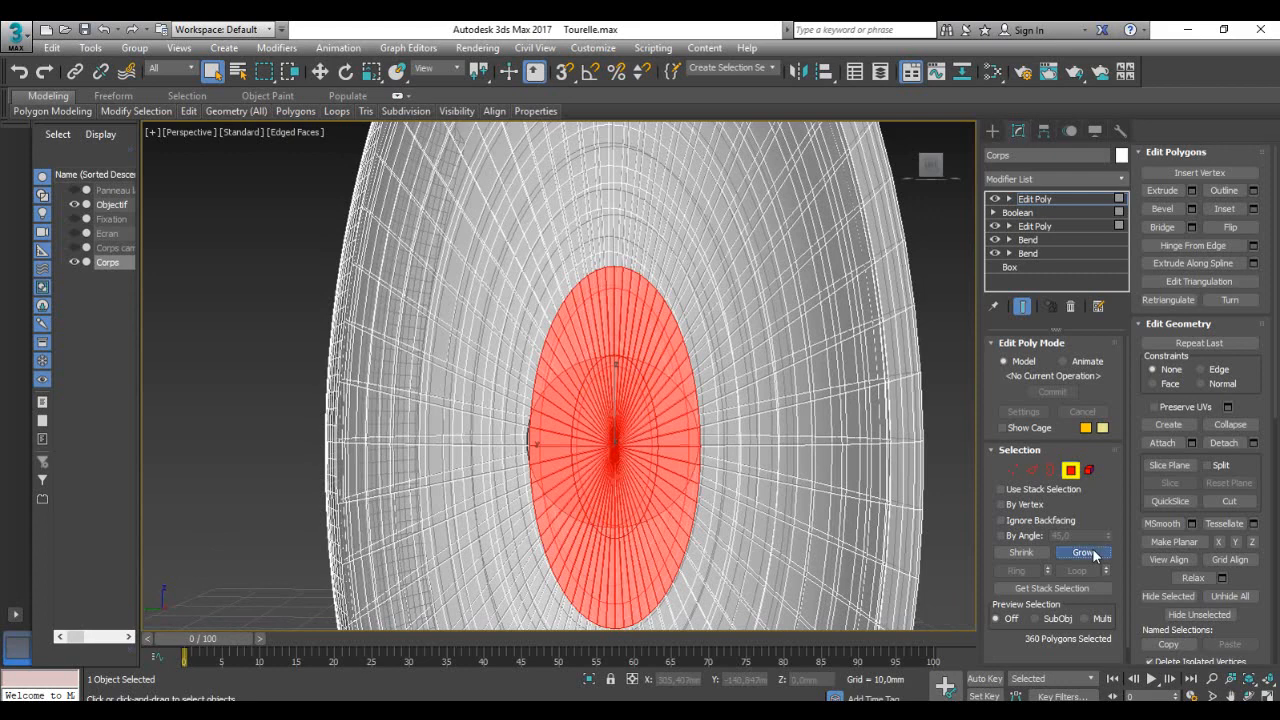
click(1084, 553)
click(1084, 553)
alt+middle_drag(833, 511, 668, 442)
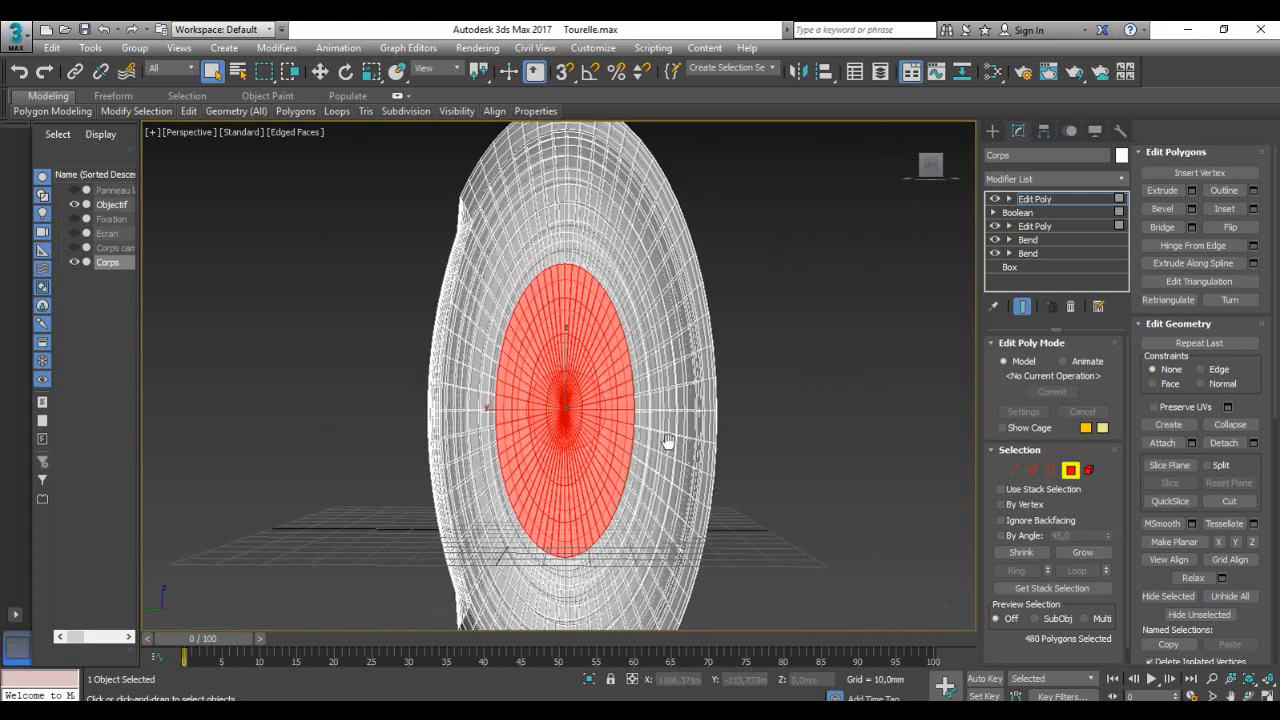
key(alt+w)
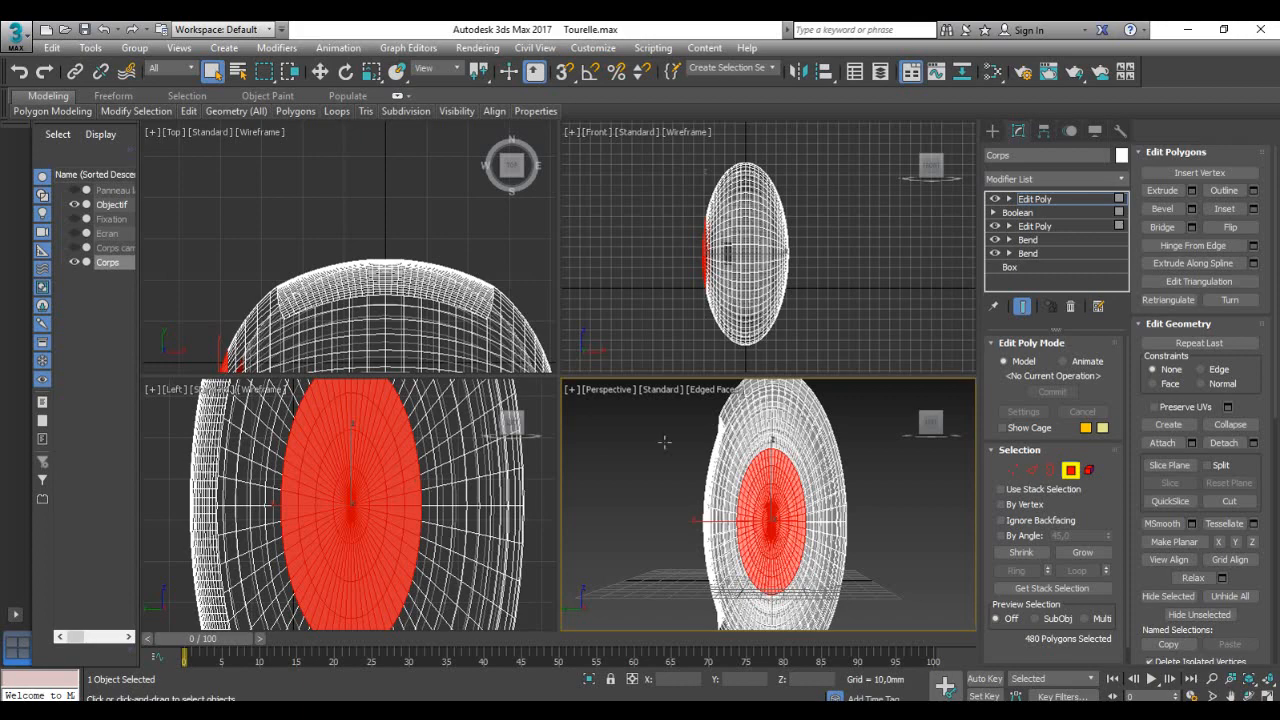
key(alt+w)
alt+middle_drag(718, 457, 788, 484)
click(1082, 552)
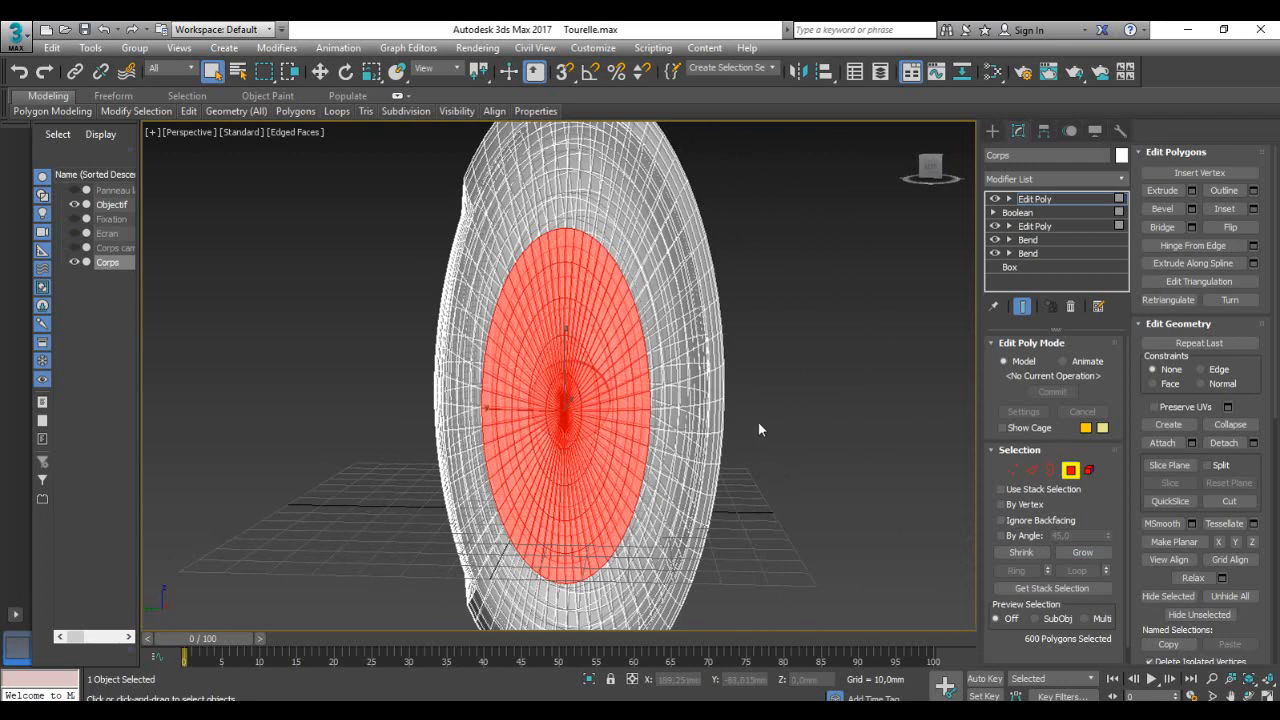
key(Delete)
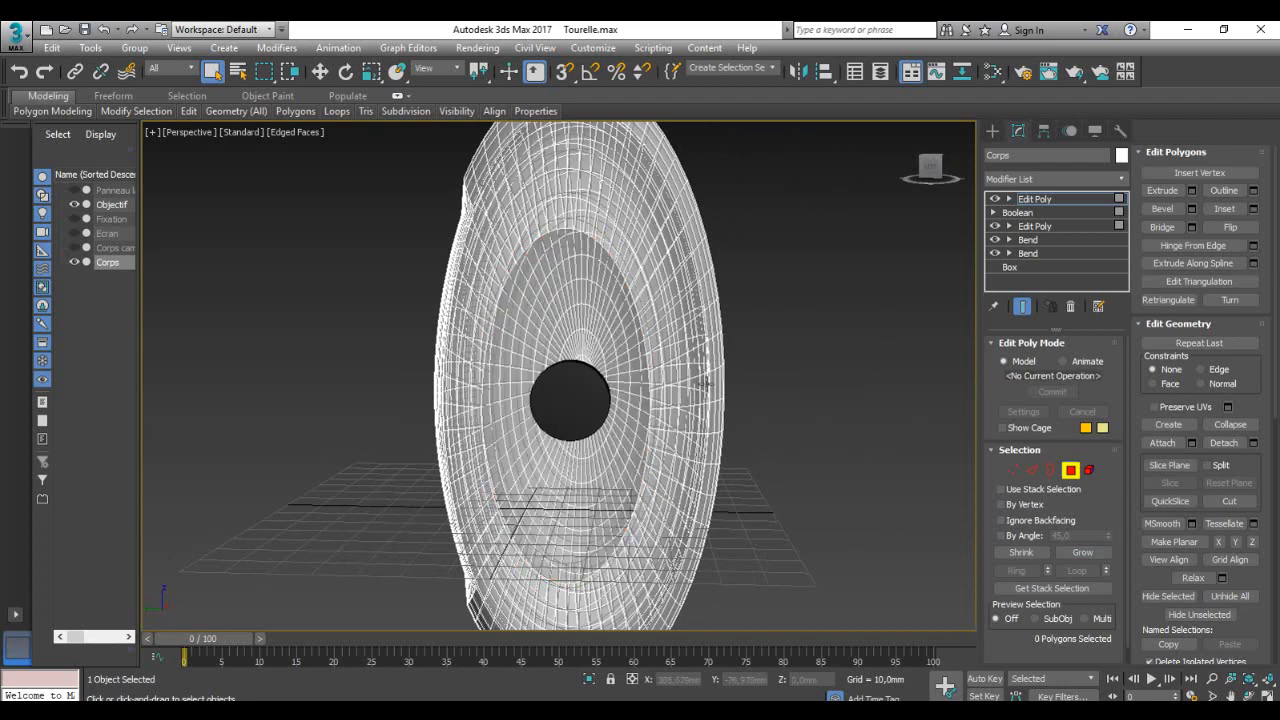
Step: Make Corps display as opaque through its object properties
right_click(704, 383)
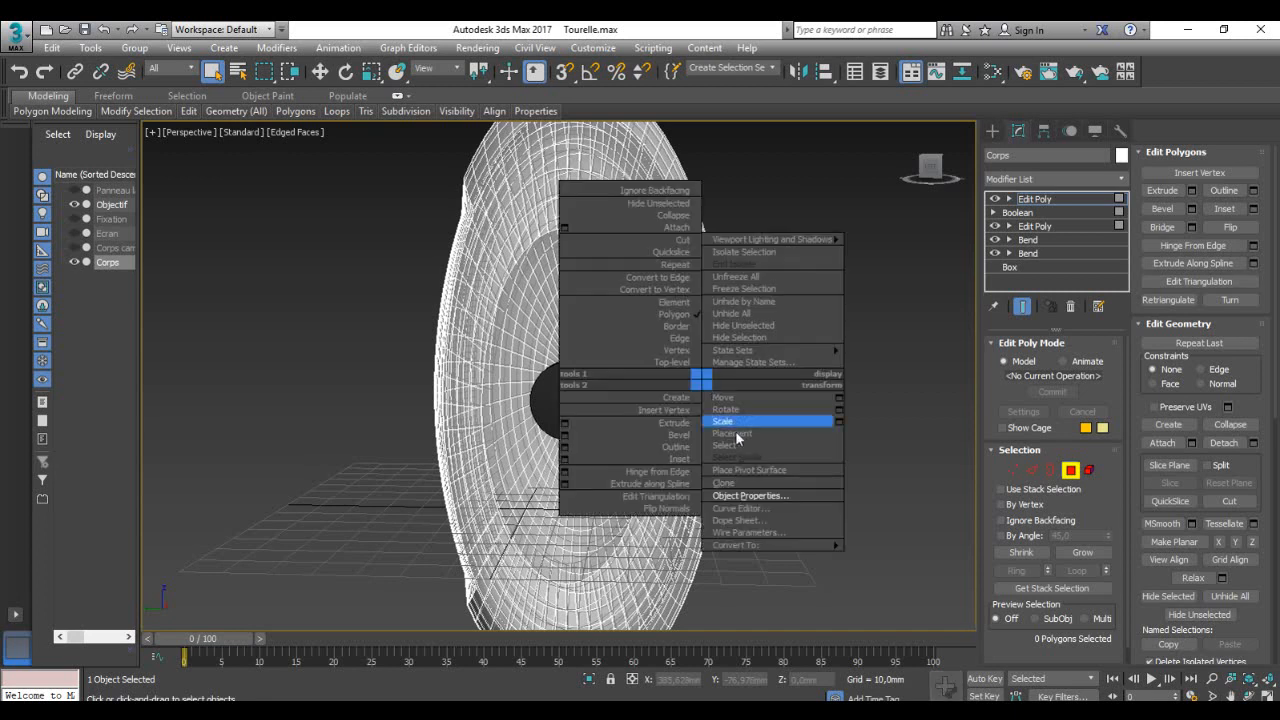
click(745, 497)
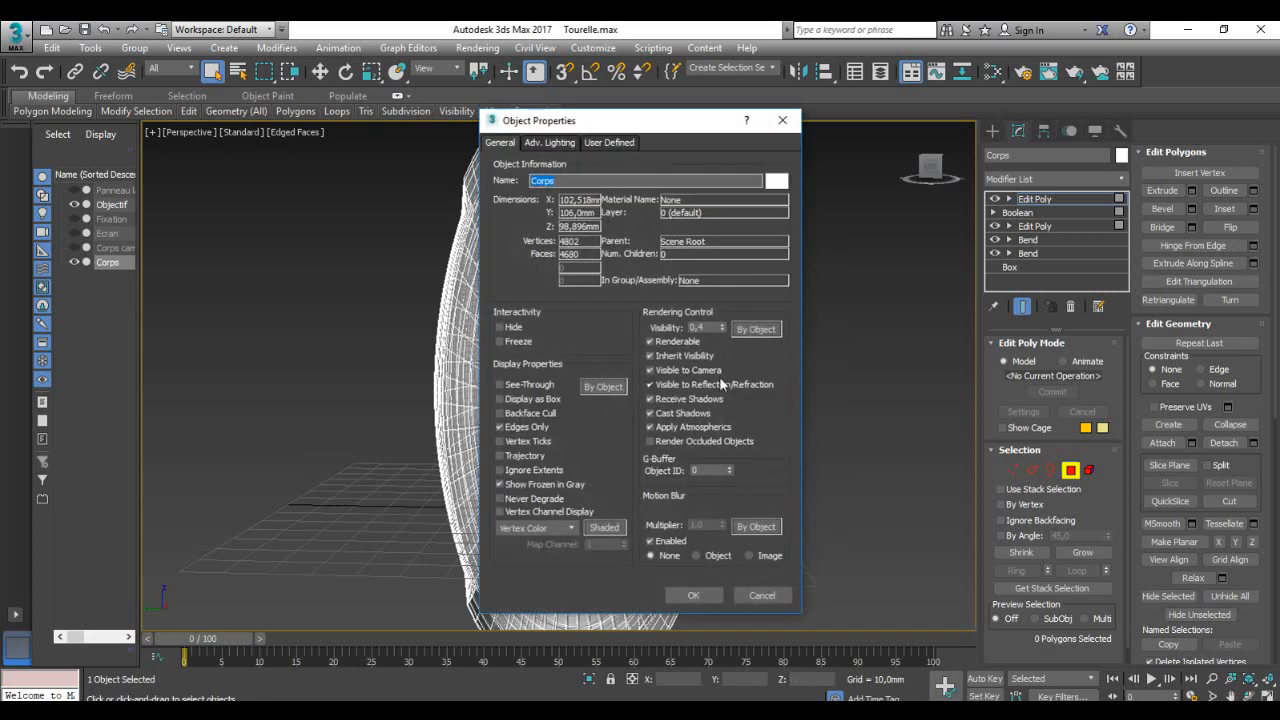
click(692, 595)
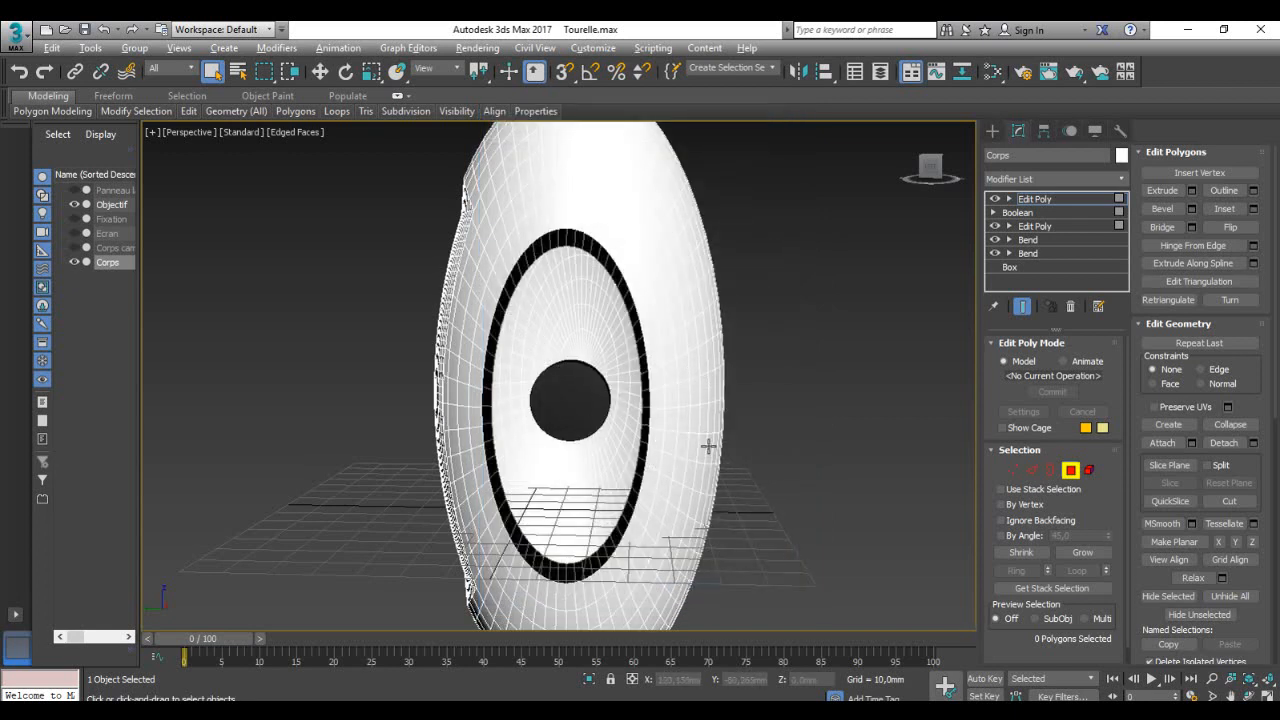
Step: Set the Left view to Default Shading and frame the whole oval opening of Corps
key(alt+w)
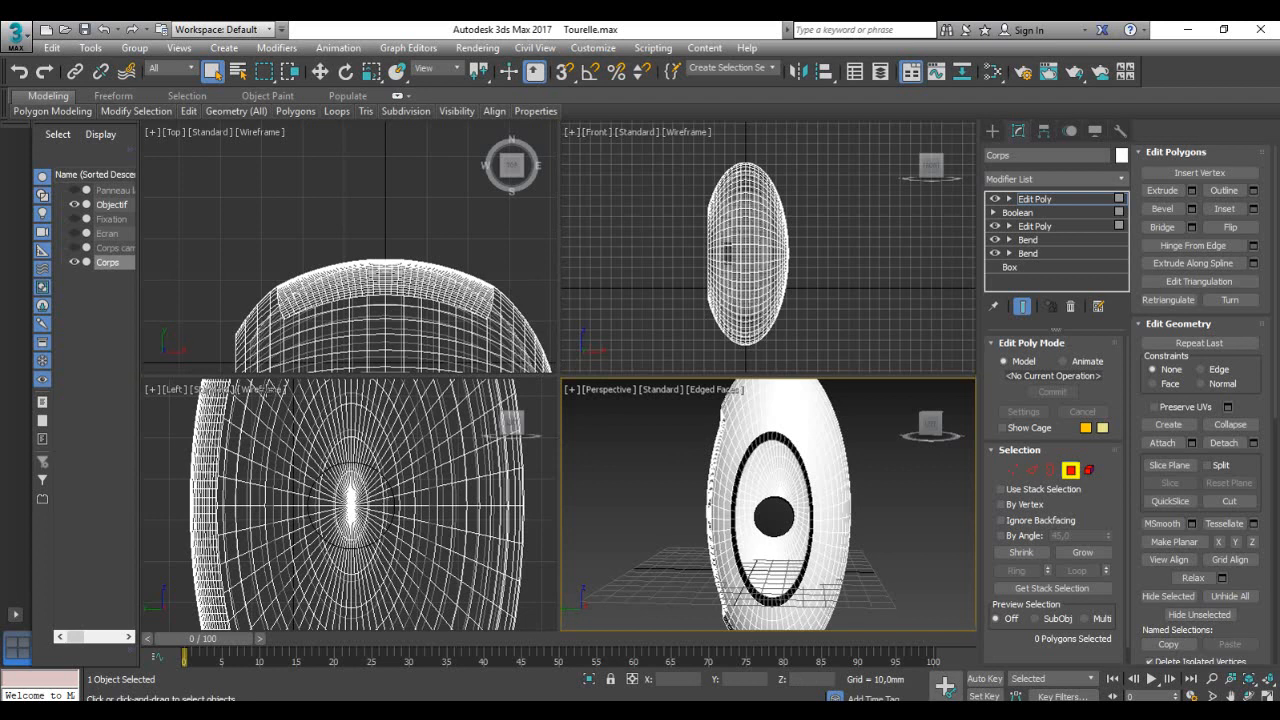
click(266, 390)
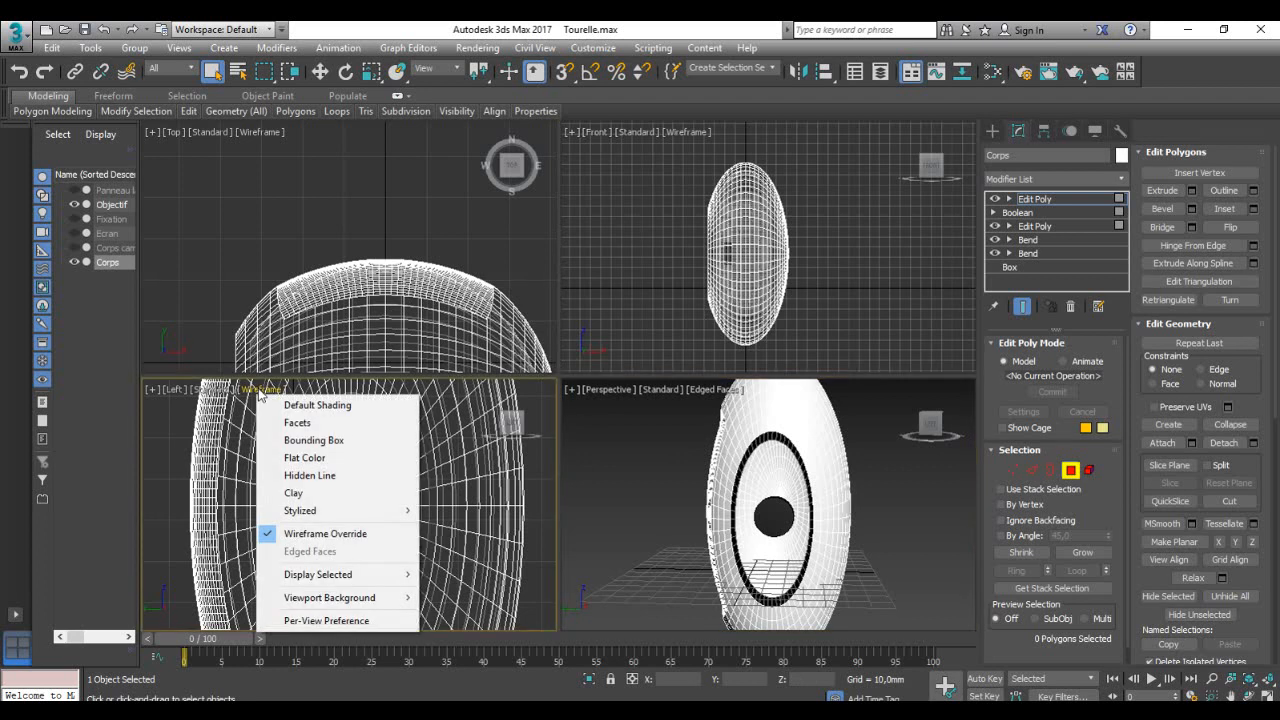
click(292, 407)
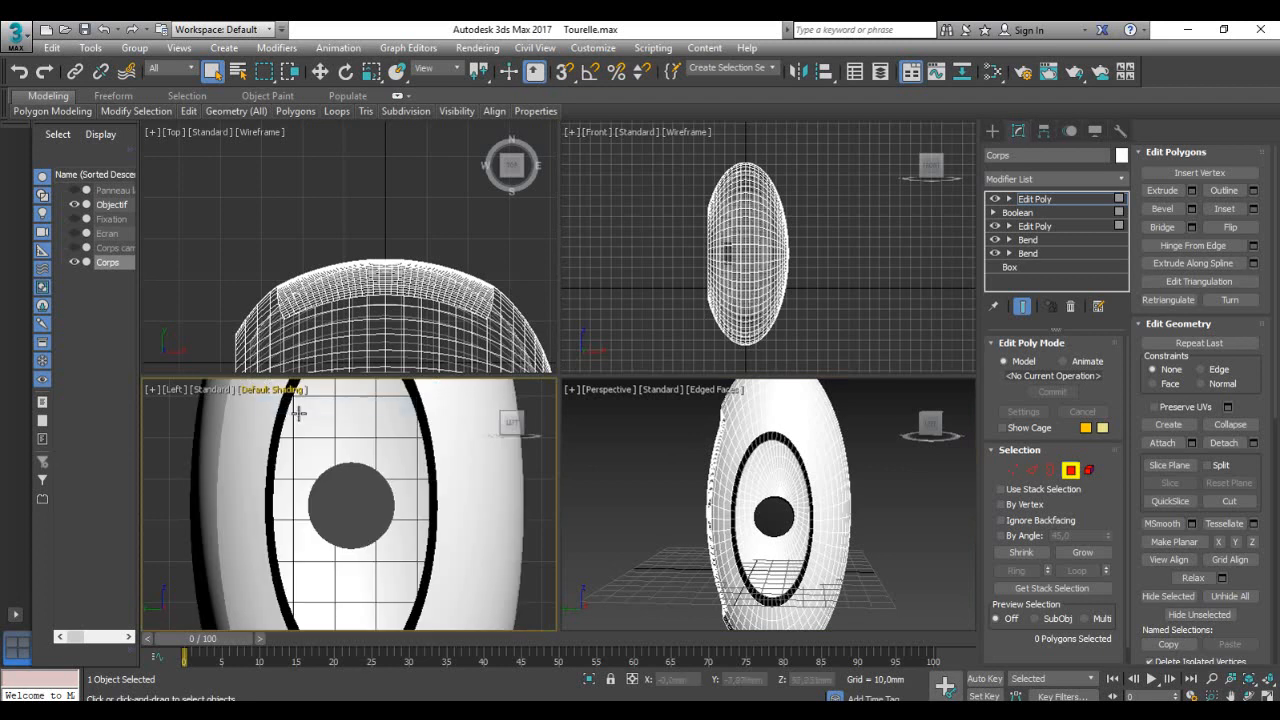
scroll(358, 491, down, 4)
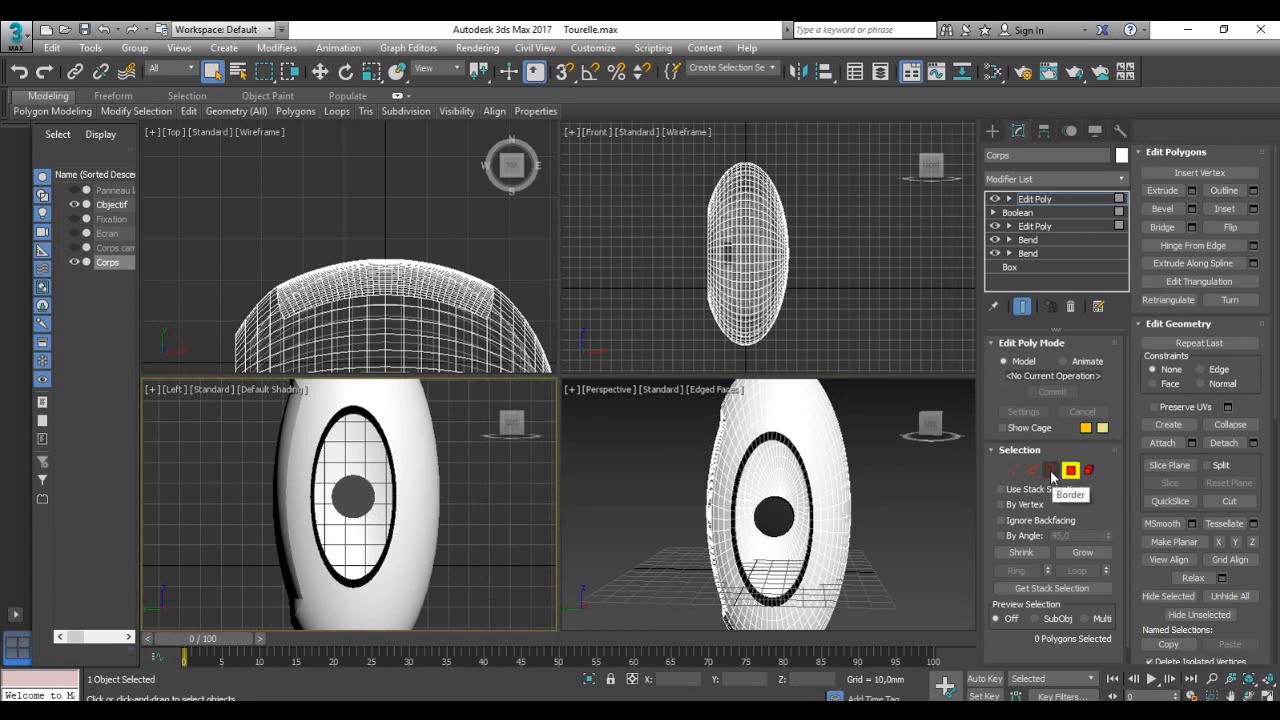
Step: Select both the outer and inner borders of the oval opening in Corps
click(1051, 471)
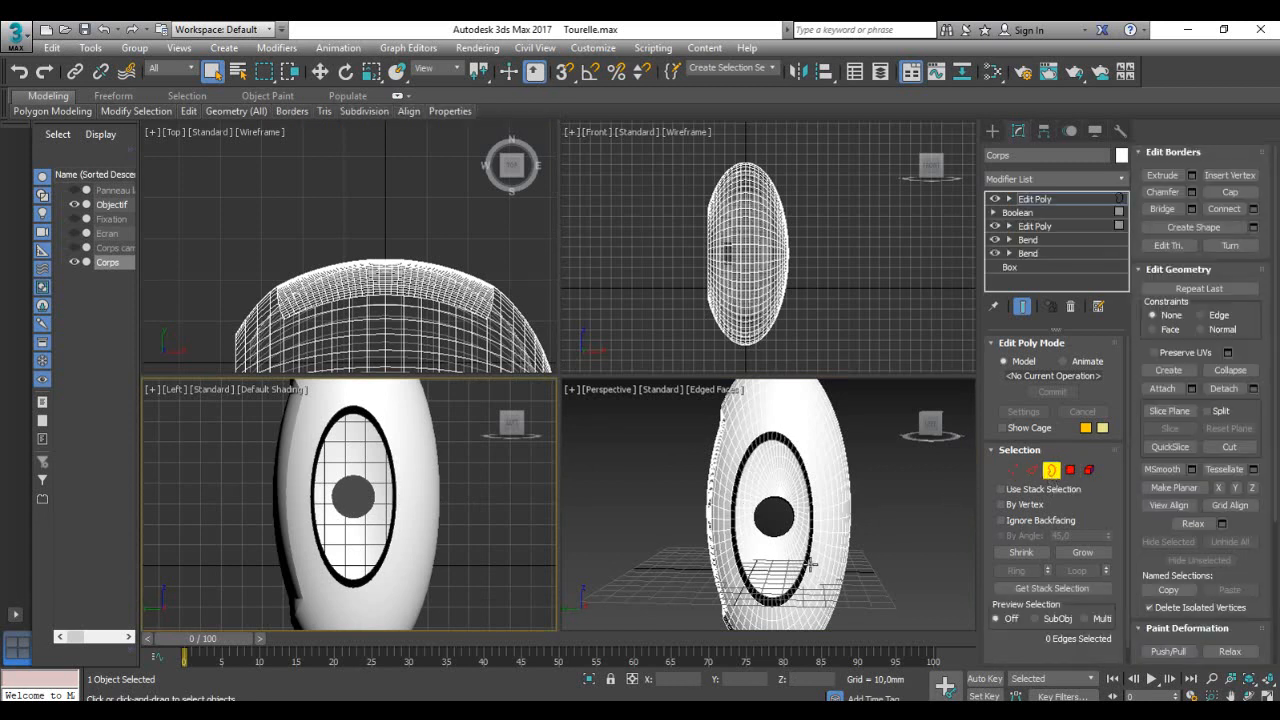
scroll(810, 562, up, 2)
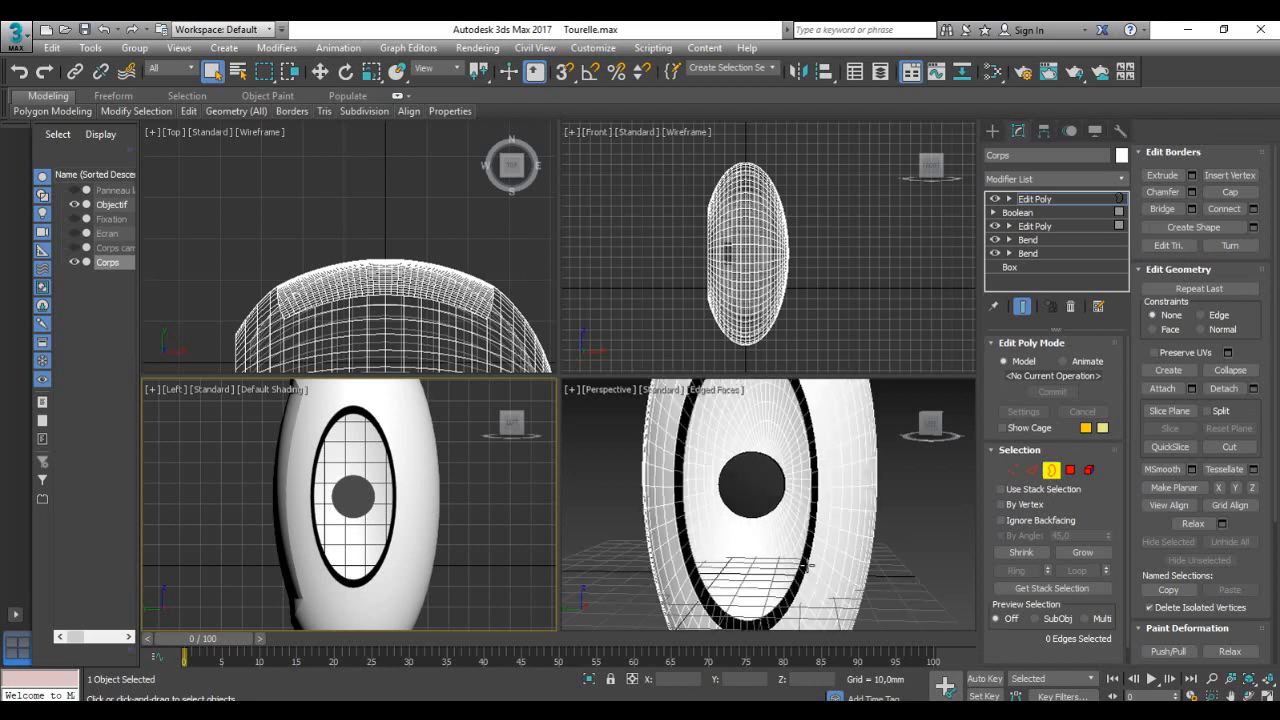
click(806, 566)
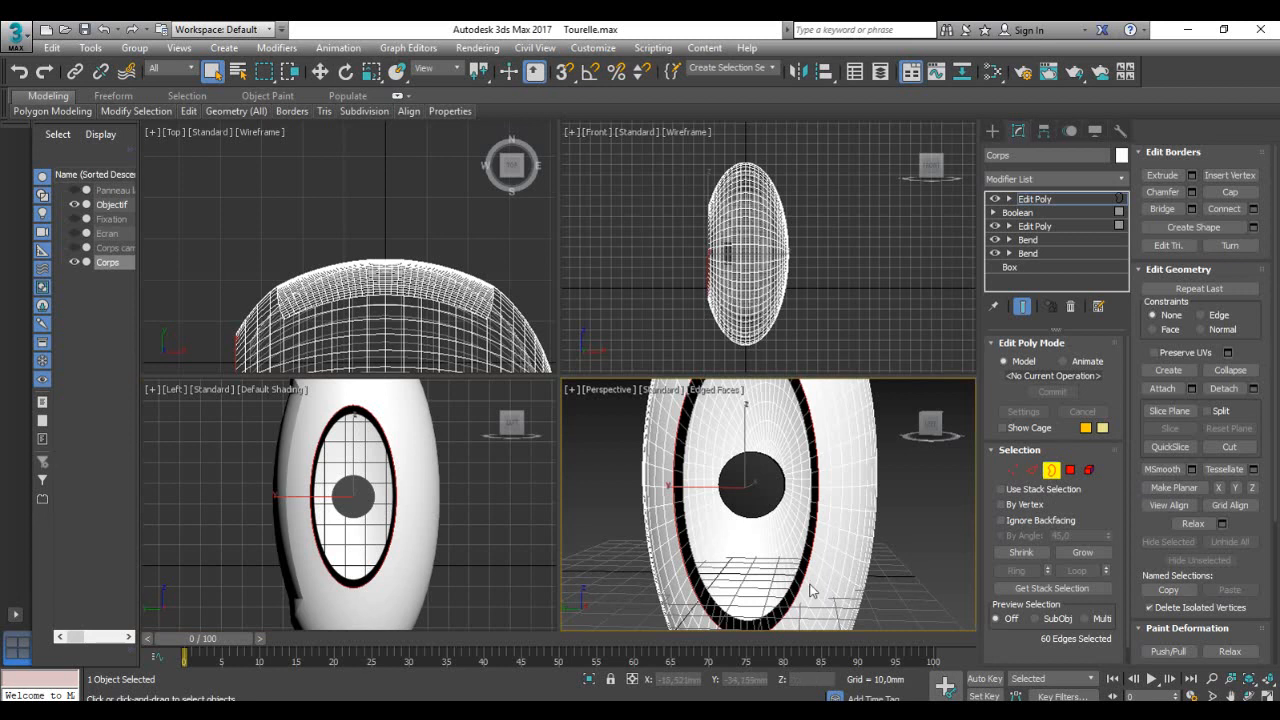
ctrl+click(800, 568)
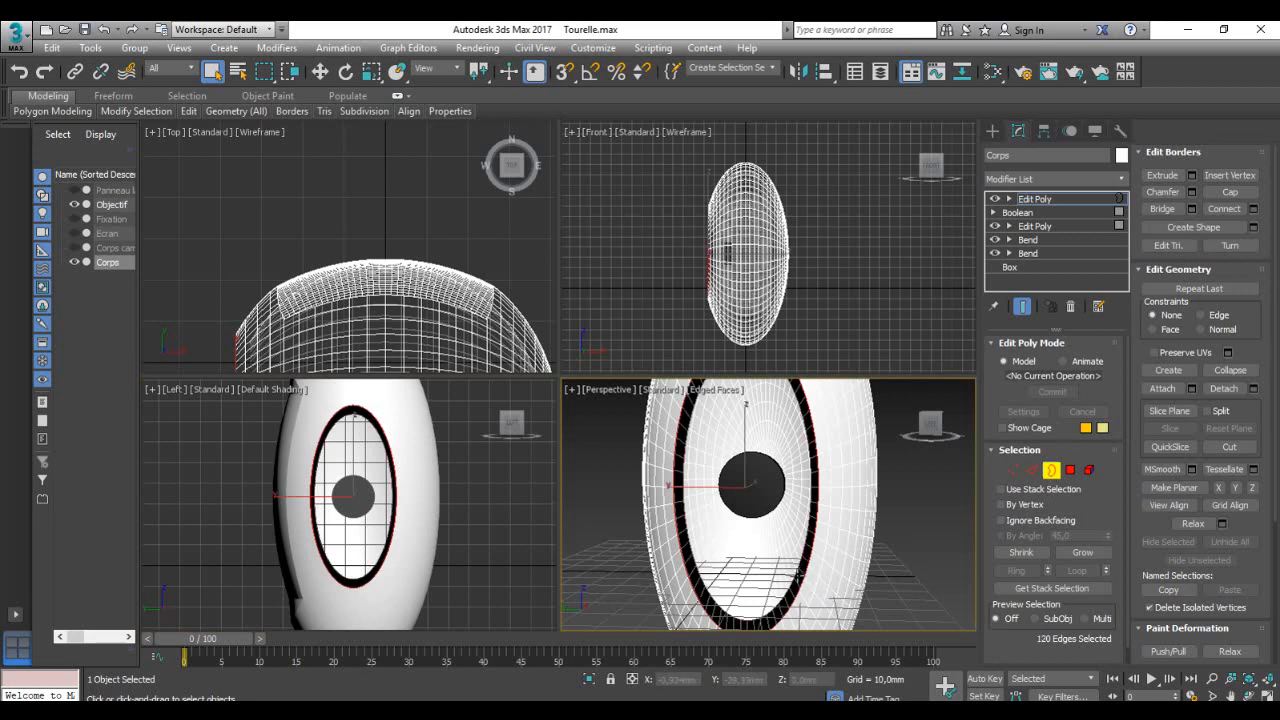
scroll(825, 558, up, 4)
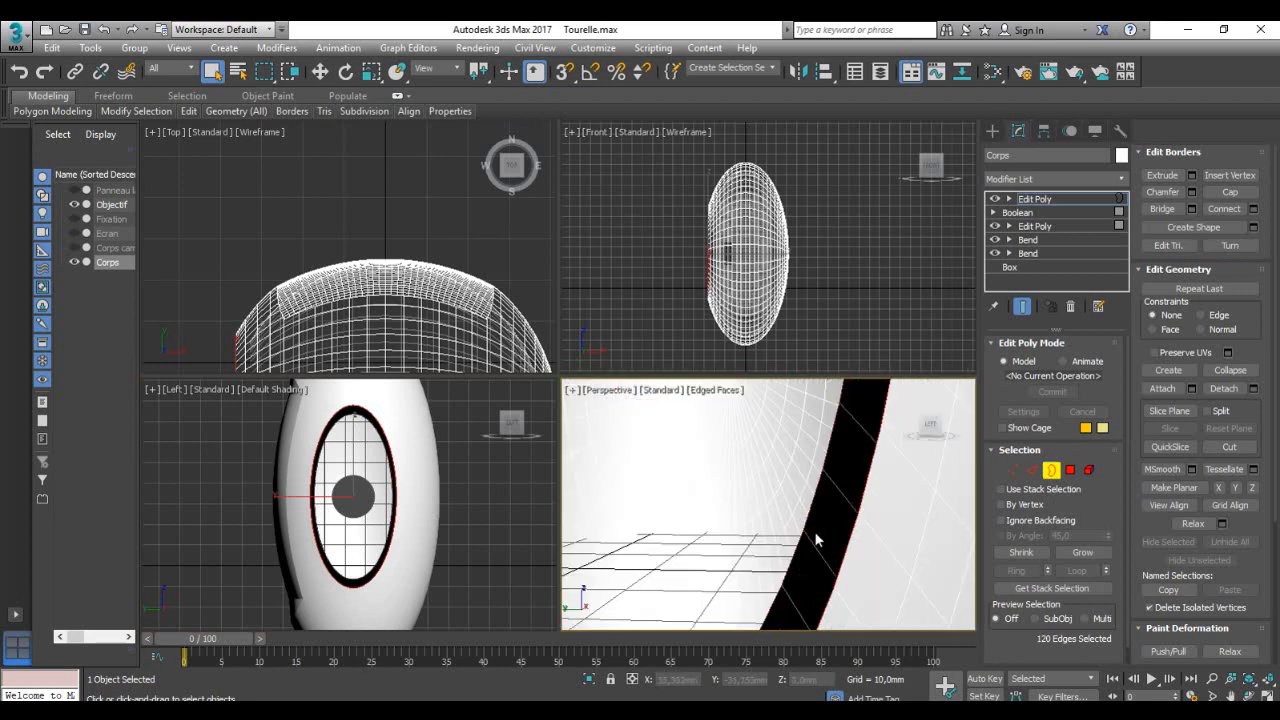
scroll(806, 520, down, 4)
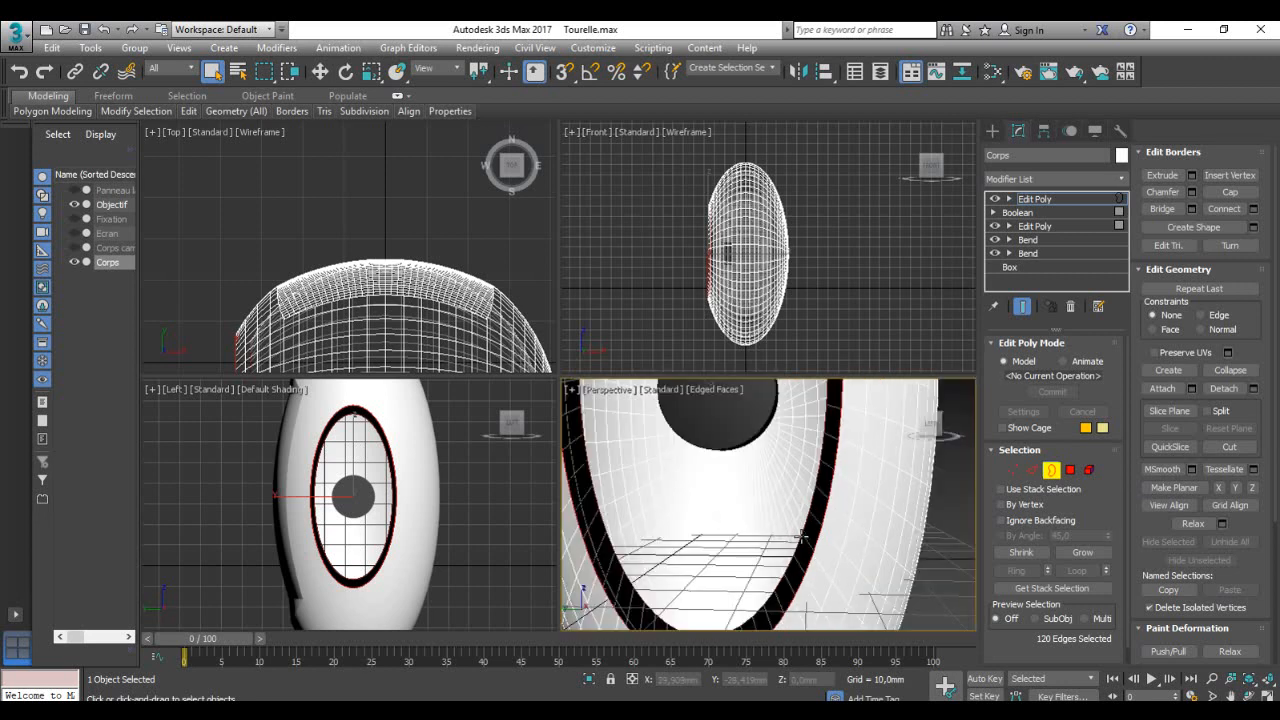
scroll(770, 490, down, 2)
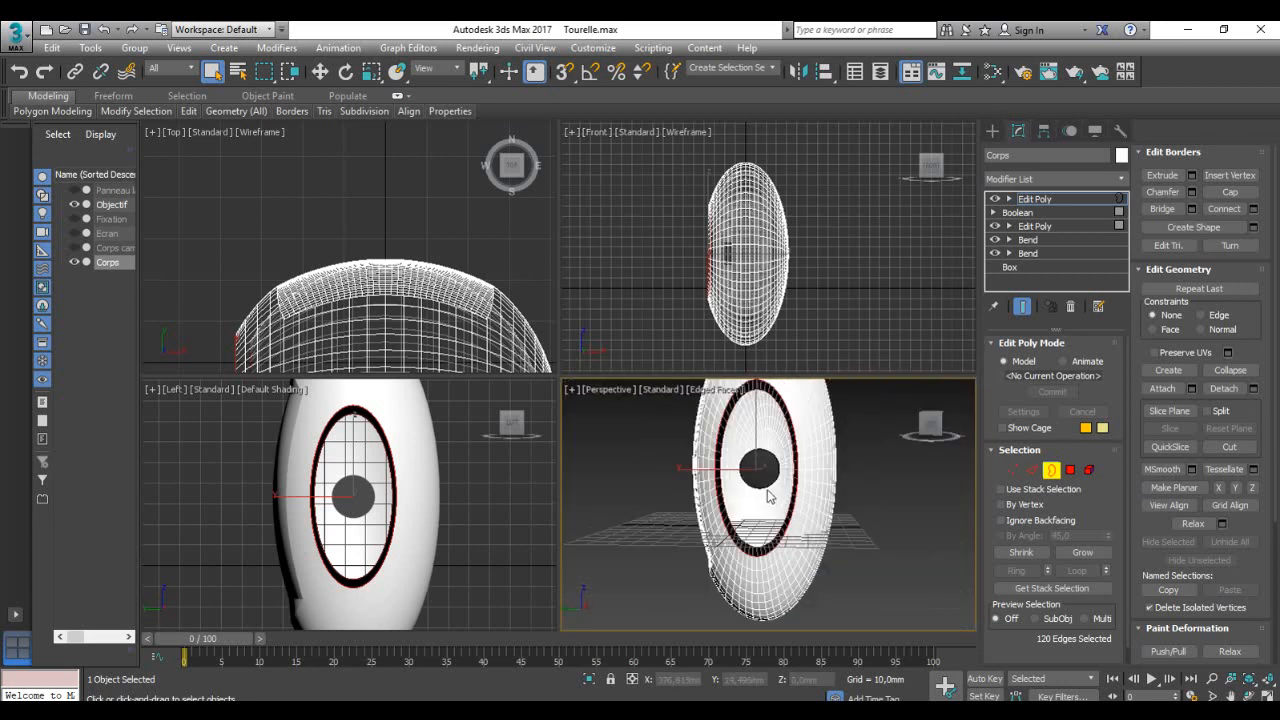
Step: Scale the two selected borders vertically in the Left view until the oval opening becomes a circle around the lens
key(r)
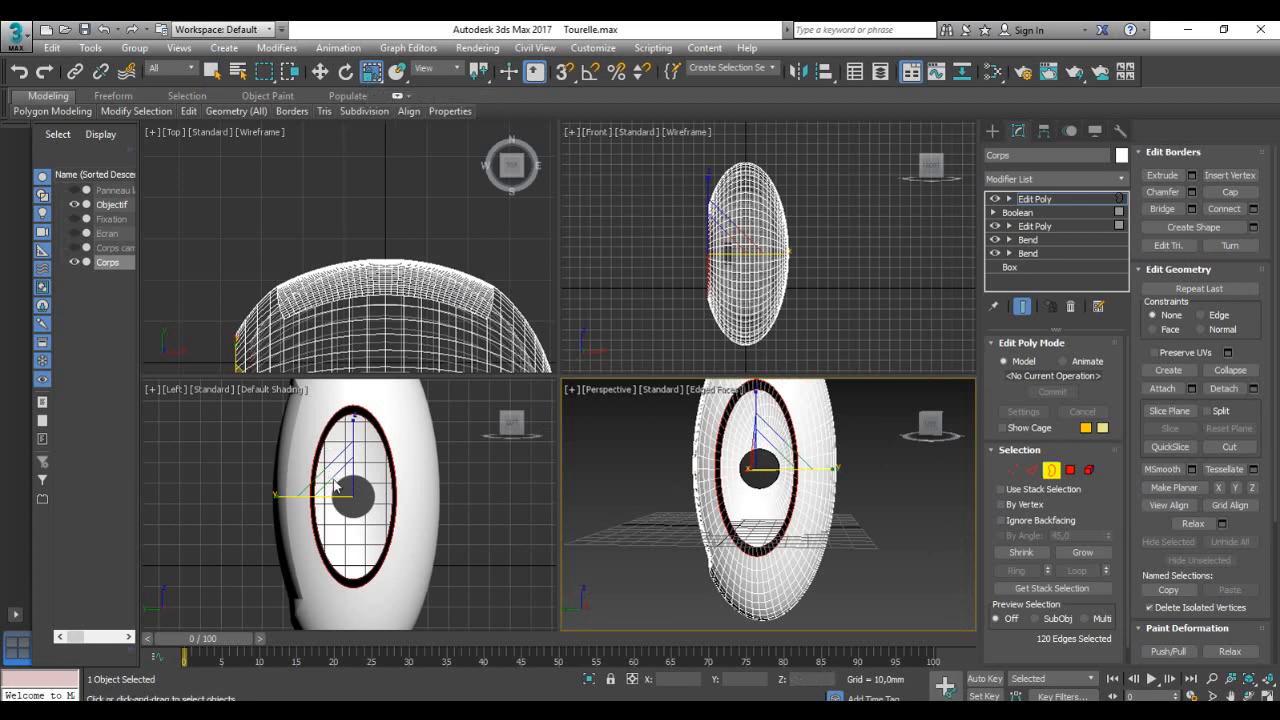
key(alt+w)
middle_drag(595, 417, 600, 446)
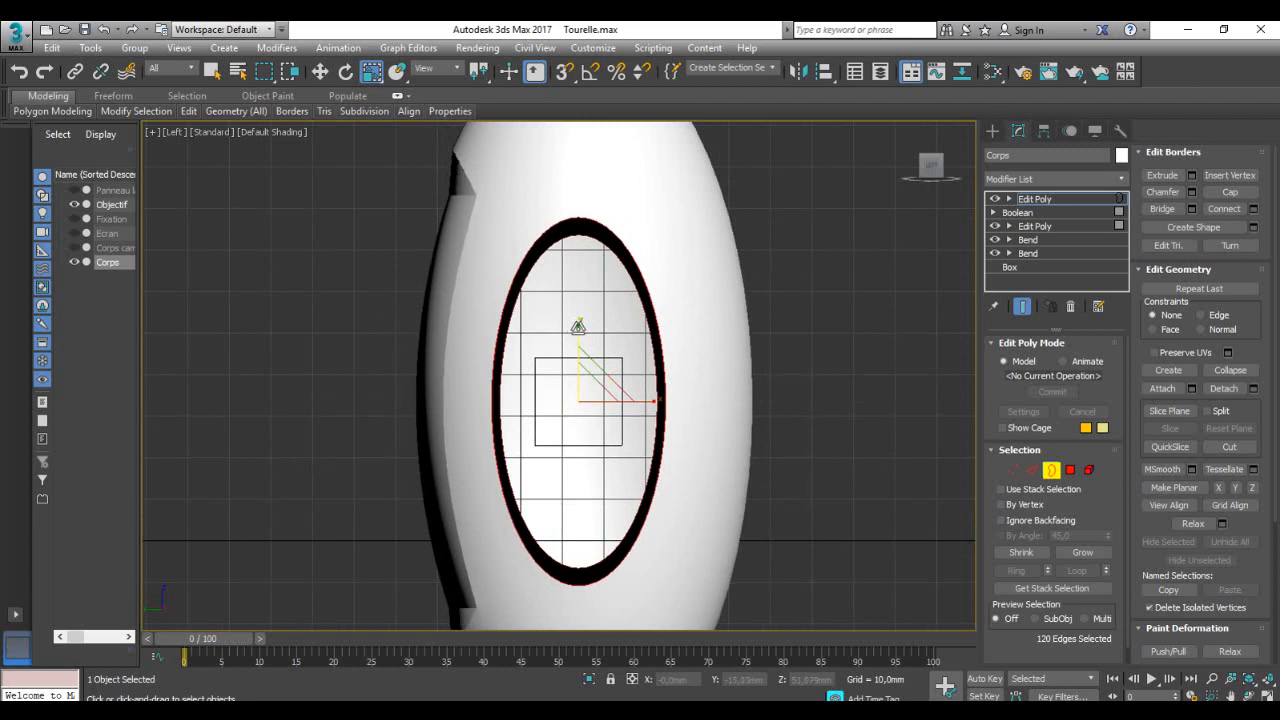
drag(578, 327, 590, 389)
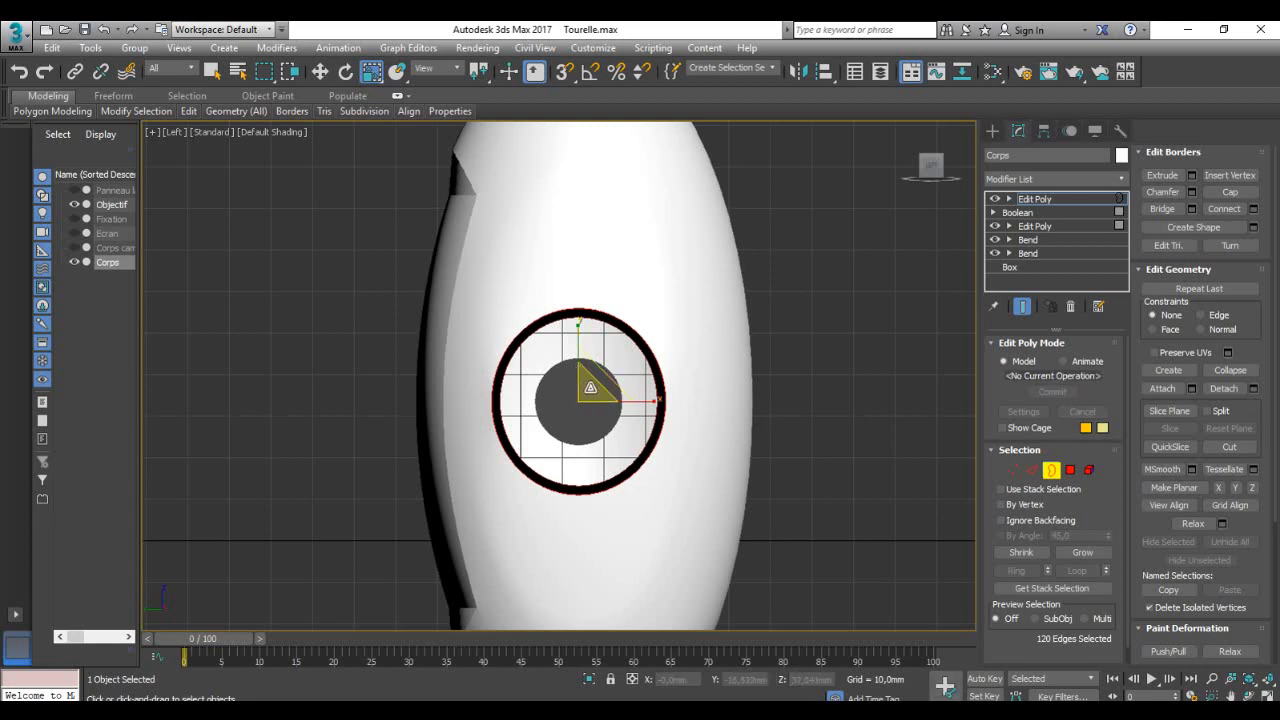
Step: Refine the vertical scale of both selected borders until the opening is round, testing the fit by shrinking them onto the lens and undoing it
drag(590, 387, 600, 451)
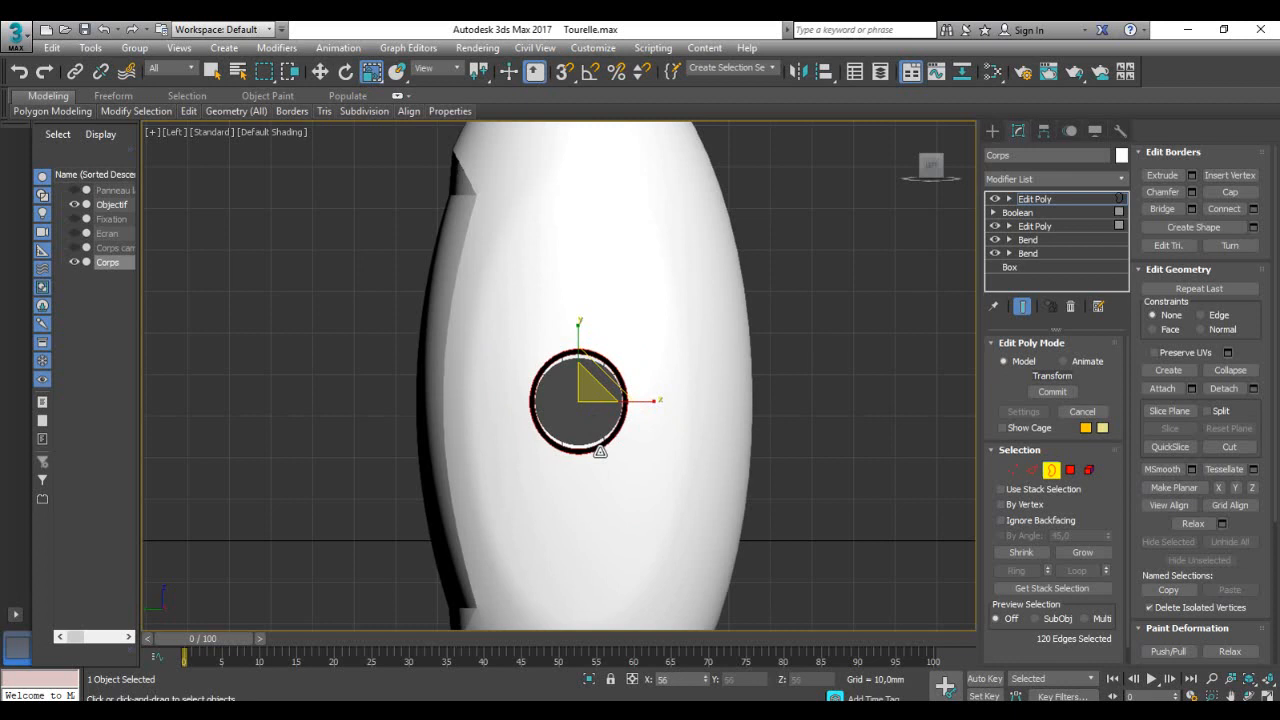
drag(600, 451, 600, 451)
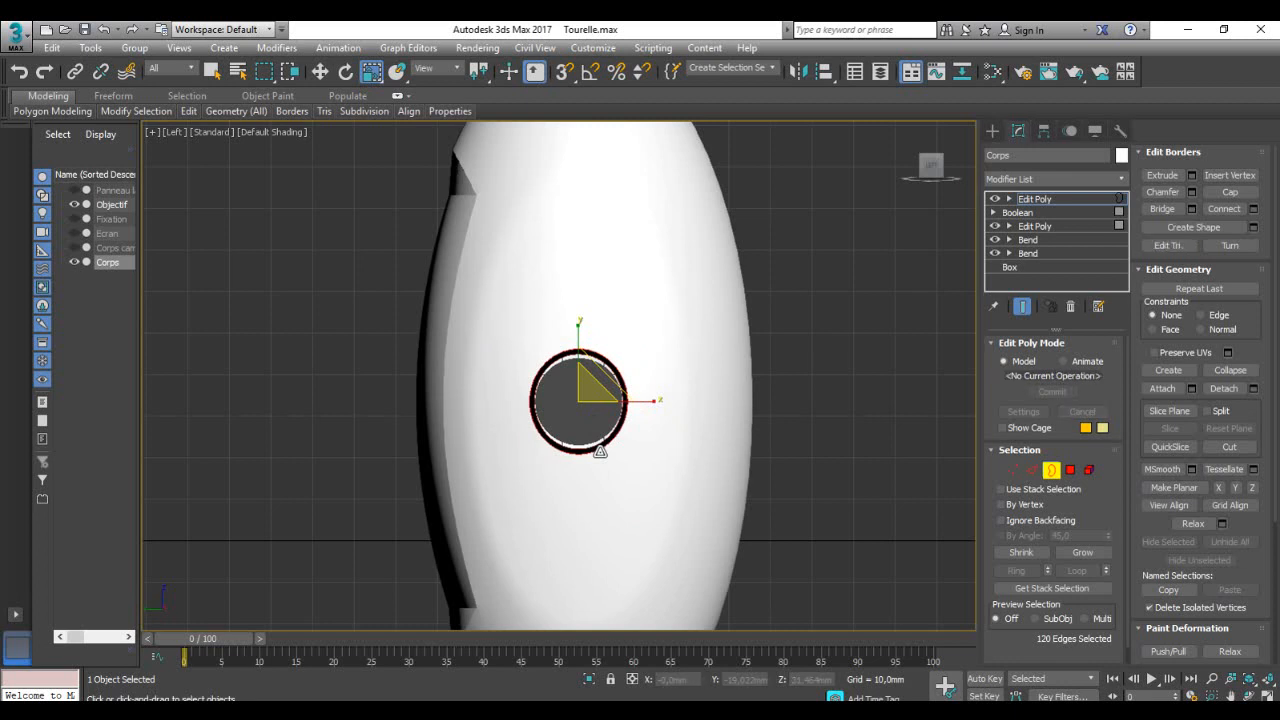
key(ctrl+z)
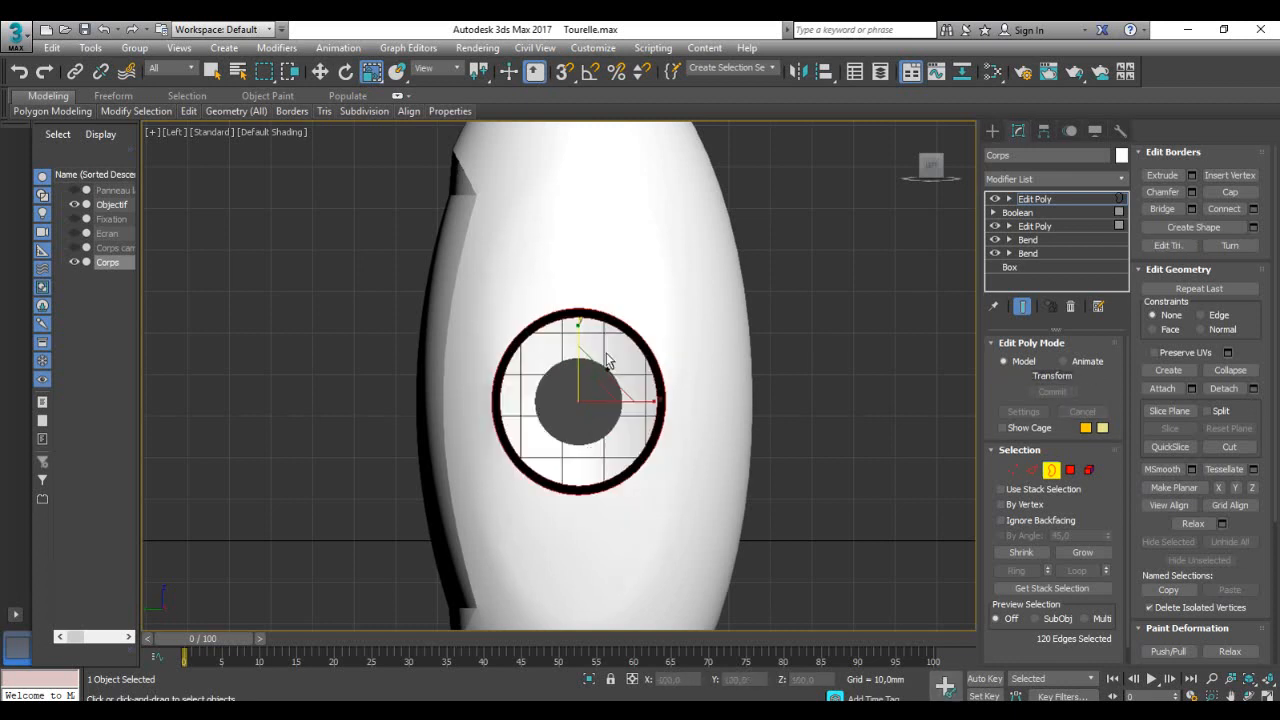
drag(578, 334, 578, 341)
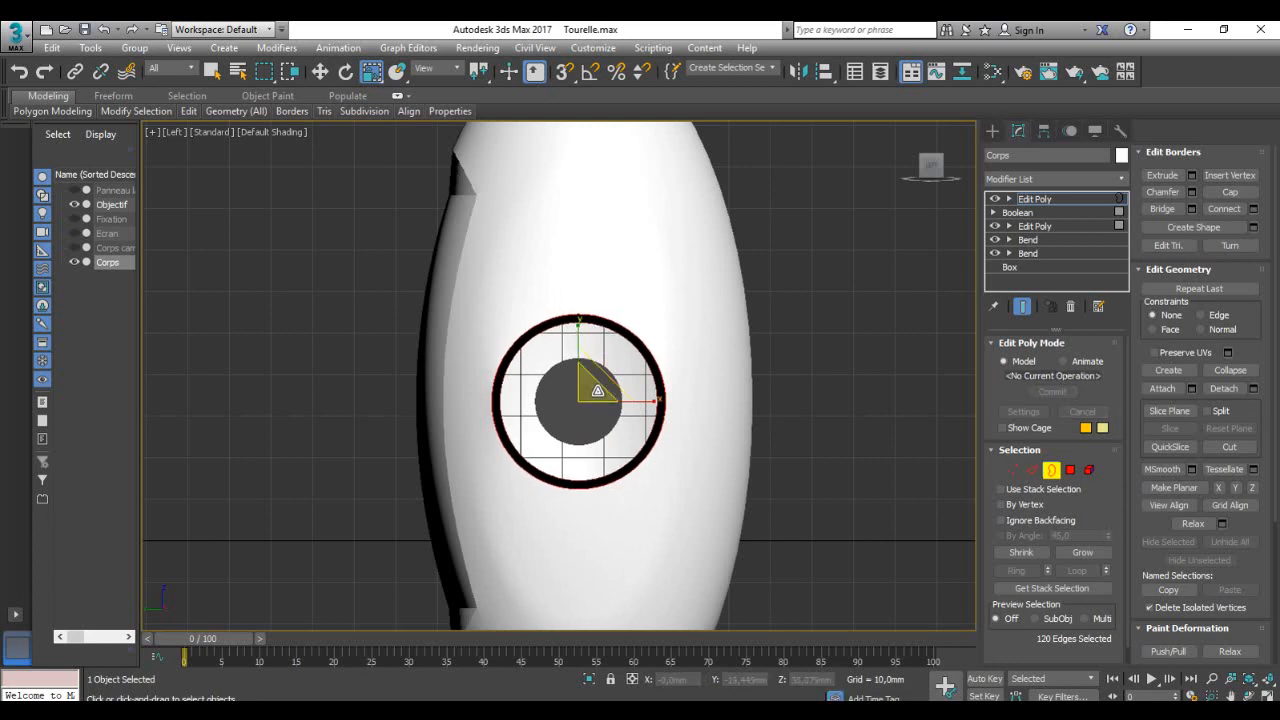
drag(597, 389, 602, 454)
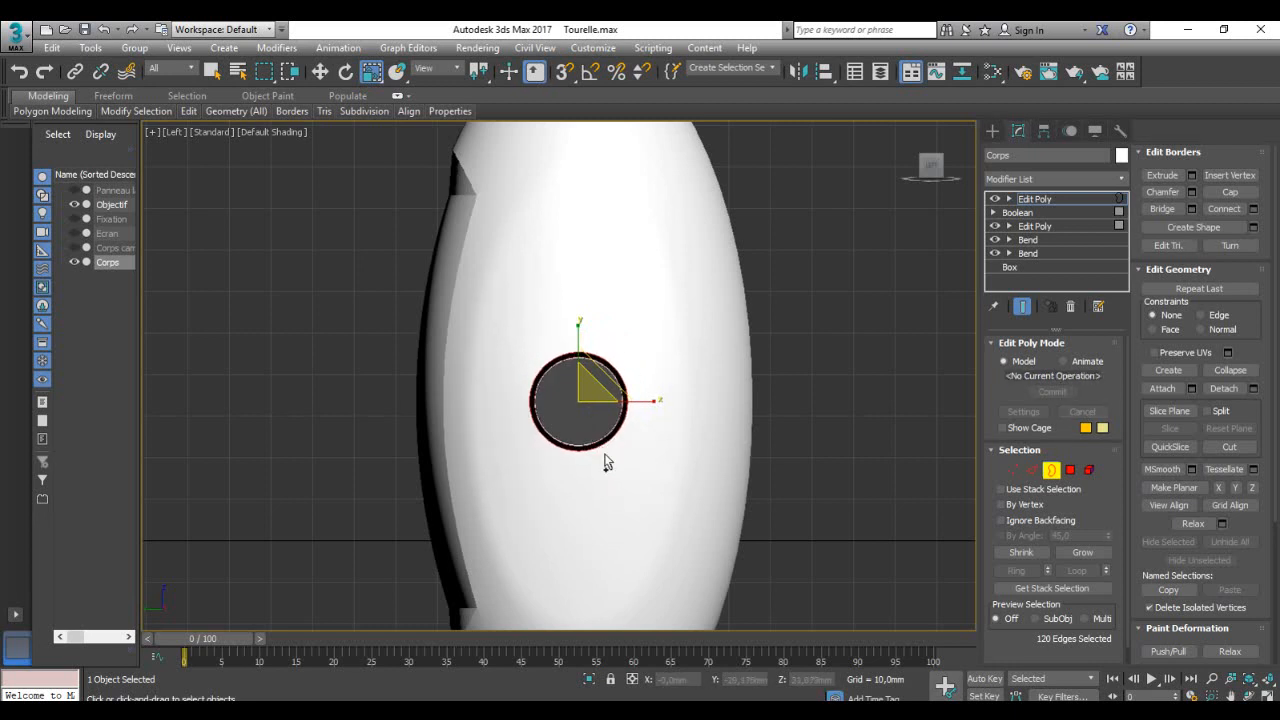
key(ctrl+z)
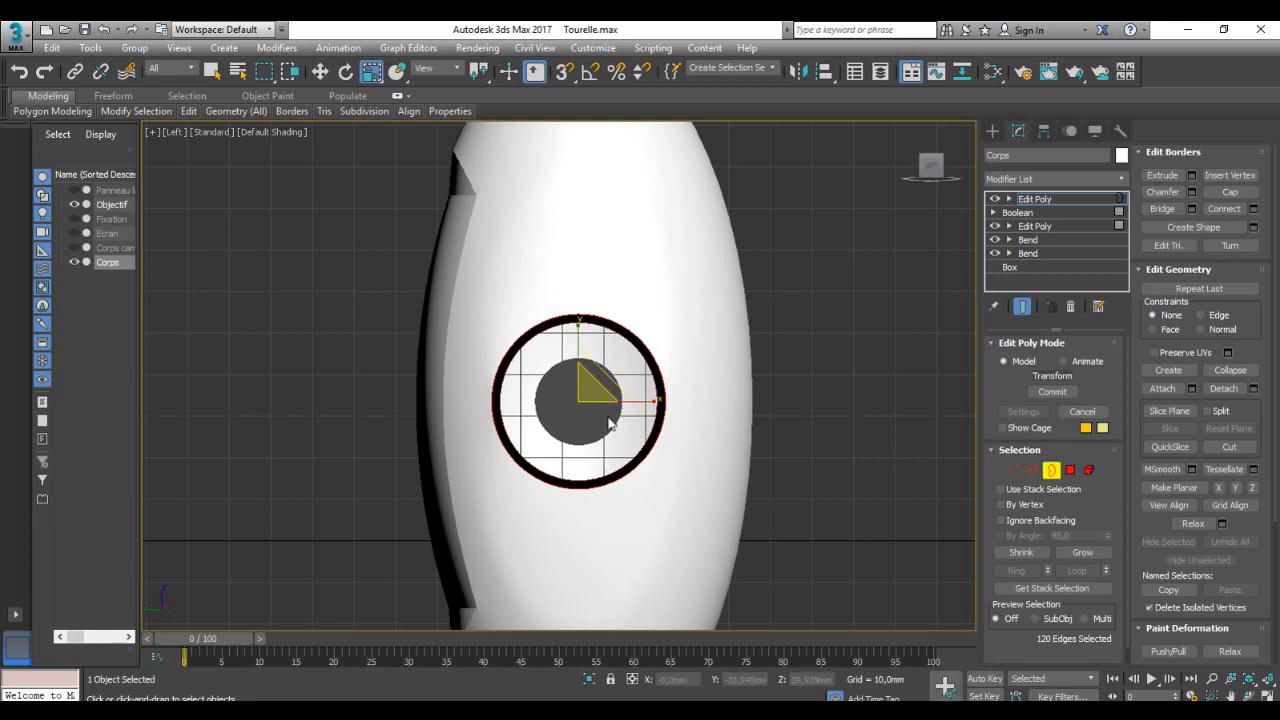
Step: Compare the opening of Corps in the Perspective view with the turret's eye in the reference image portal.jpg in Photos, and return to 3ds Max
key(alt+w)
alt+middle_drag(794, 488, 769, 497)
scroll(770, 497, up, 5)
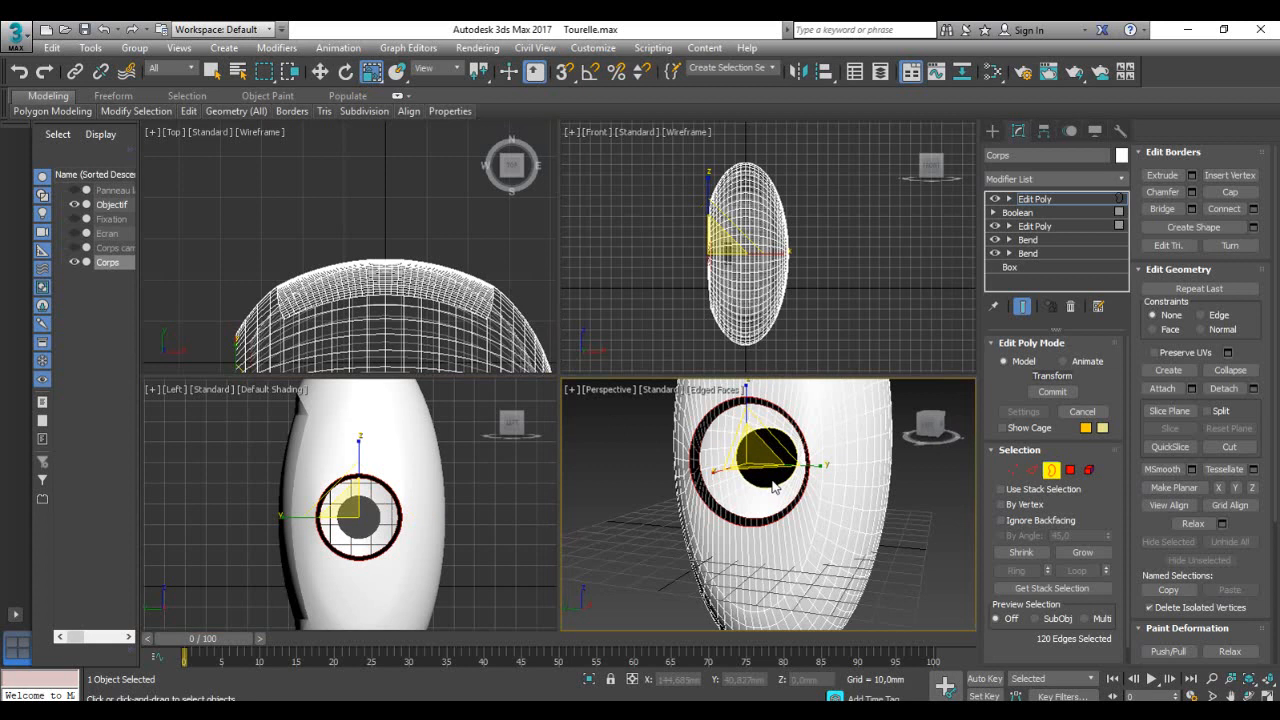
scroll(770, 511, up, 4)
scroll(790, 514, down, 2)
mouse_move(799, 517)
alt+middle_down()
mouse_move(783, 521)
mouse_move(809, 502)
alt+middle_up()
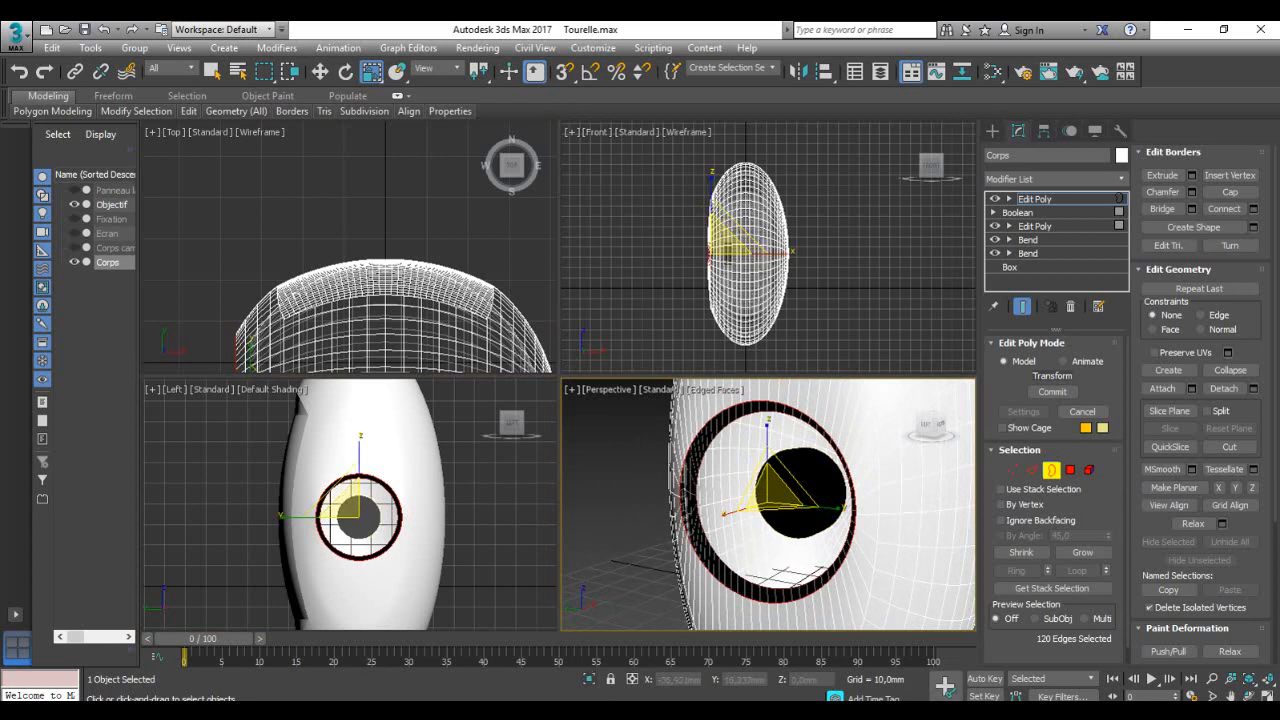
click(606, 655)
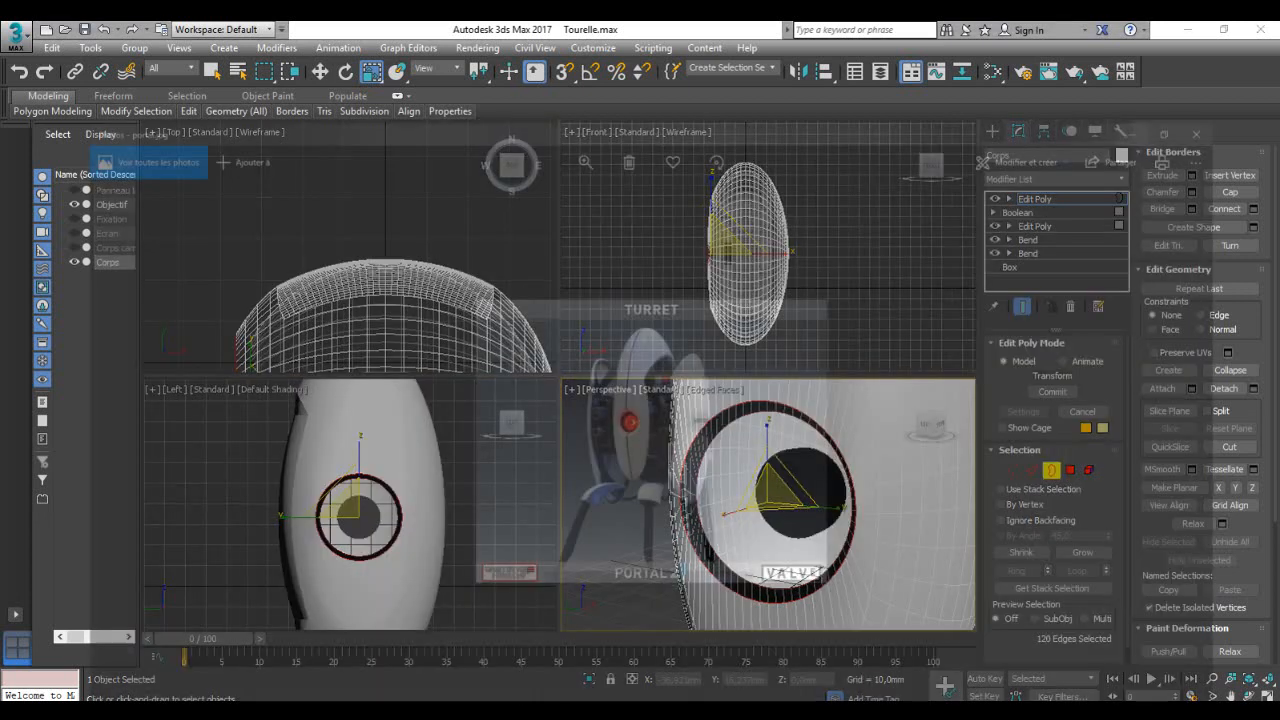
ctrl+scroll(609, 365, up, 4)
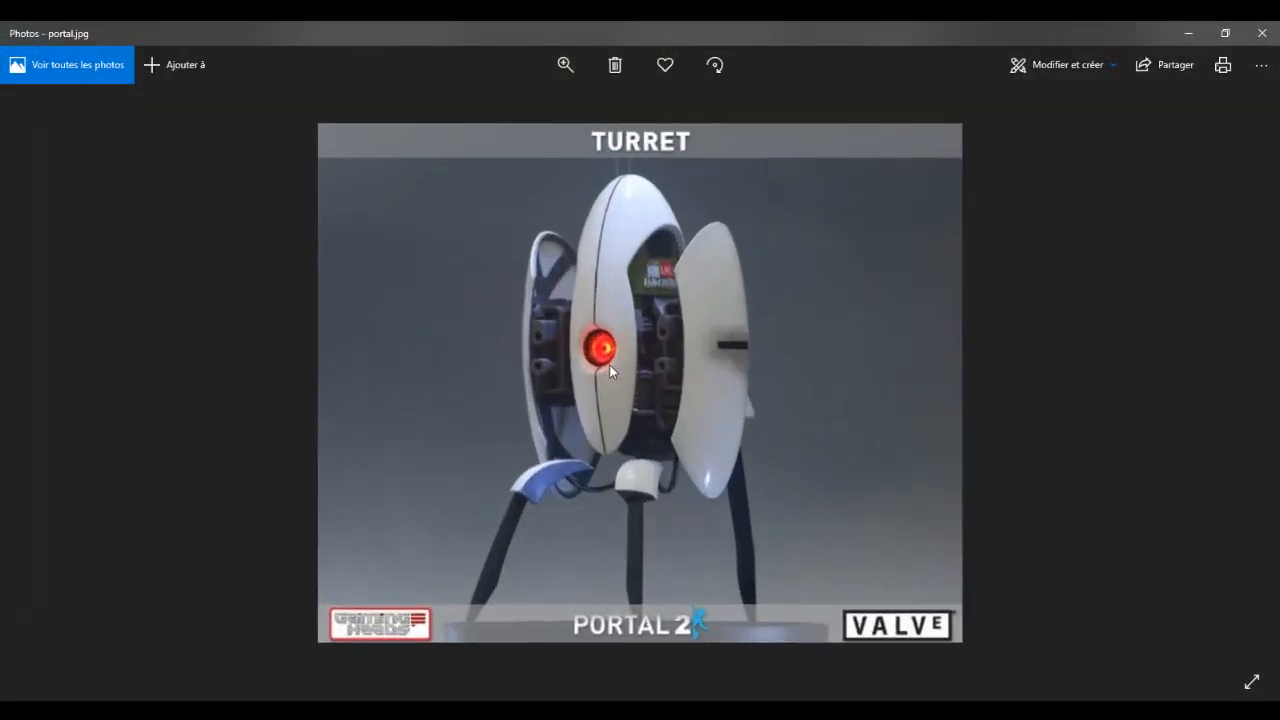
ctrl+scroll(606, 373, up, 1)
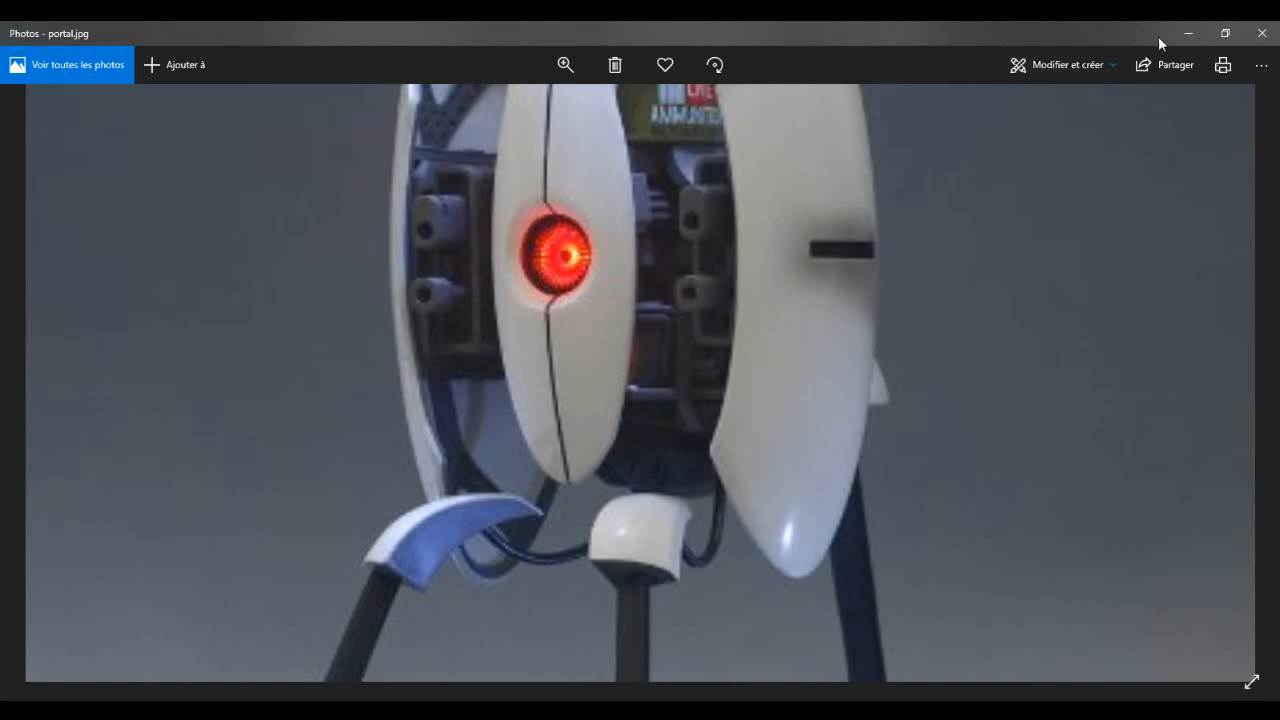
click(1189, 34)
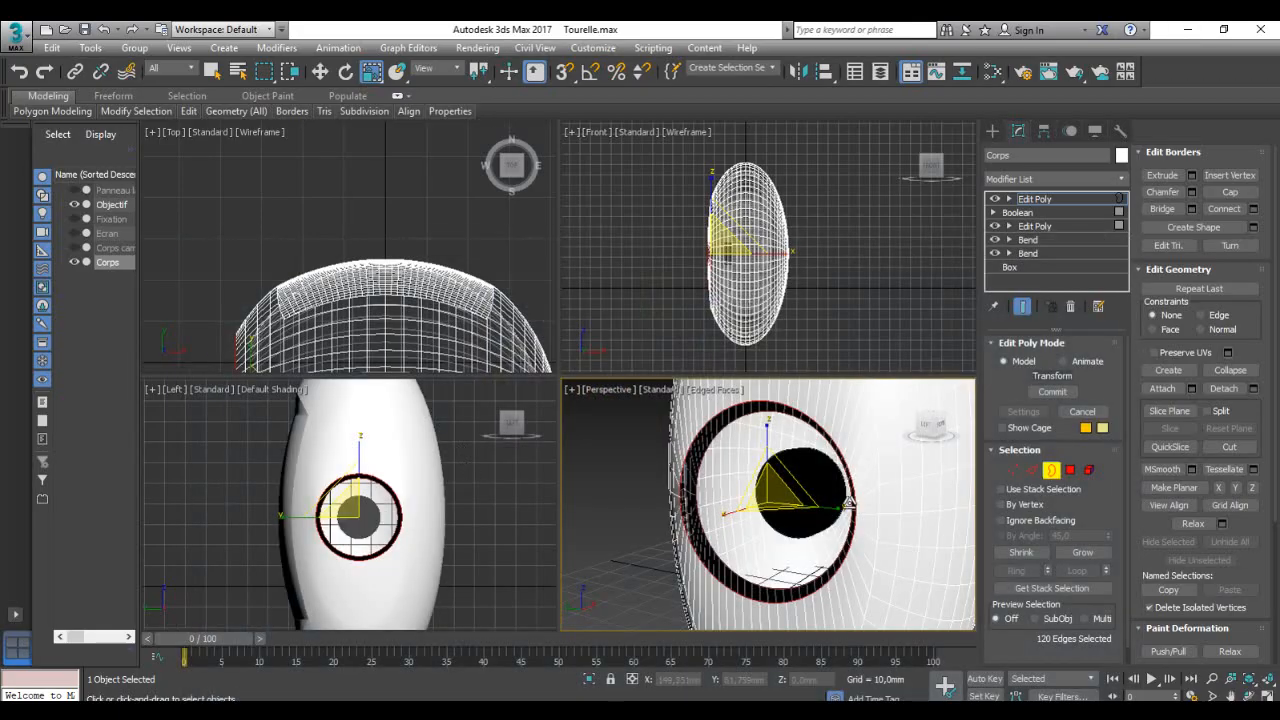
Step: Select the opening's outer border and extend it inward as a new ring of faces scaled to about 68 %, and enlarge its inner border slightly
scroll(730, 603, up, 4)
click(734, 588)
scroll(734, 588, down, 4)
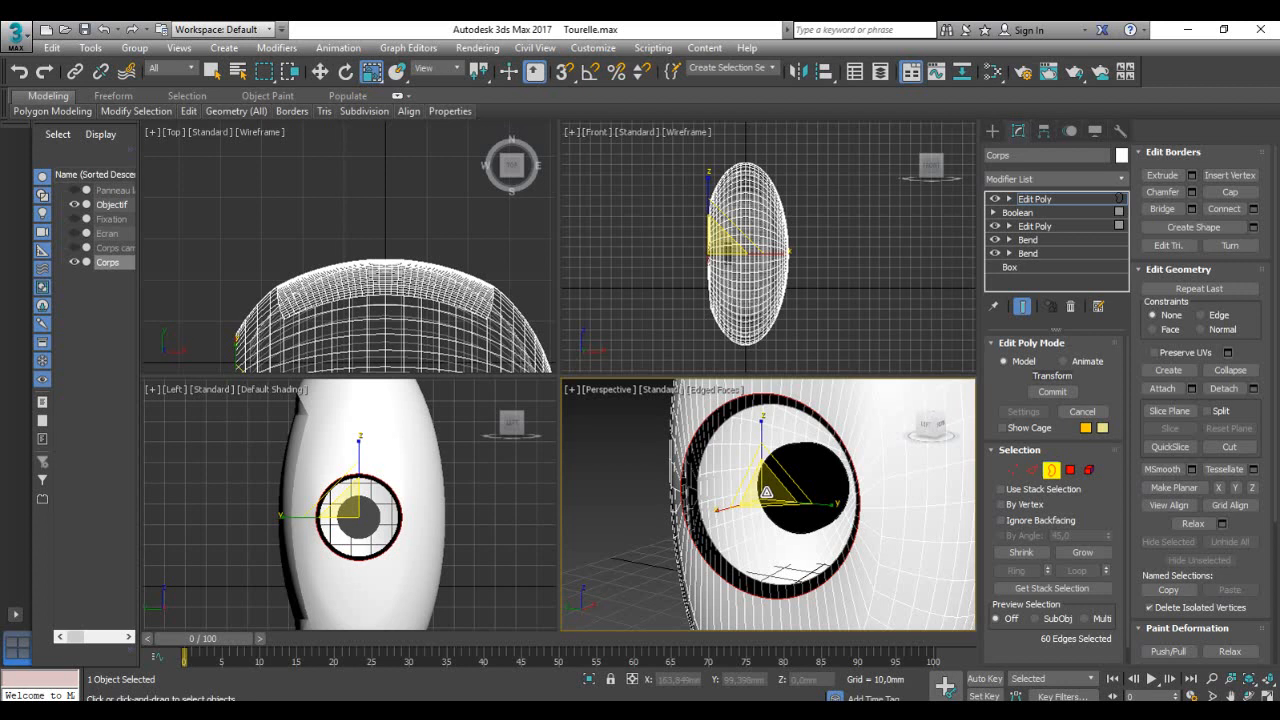
shift+drag(765, 490, 774, 528)
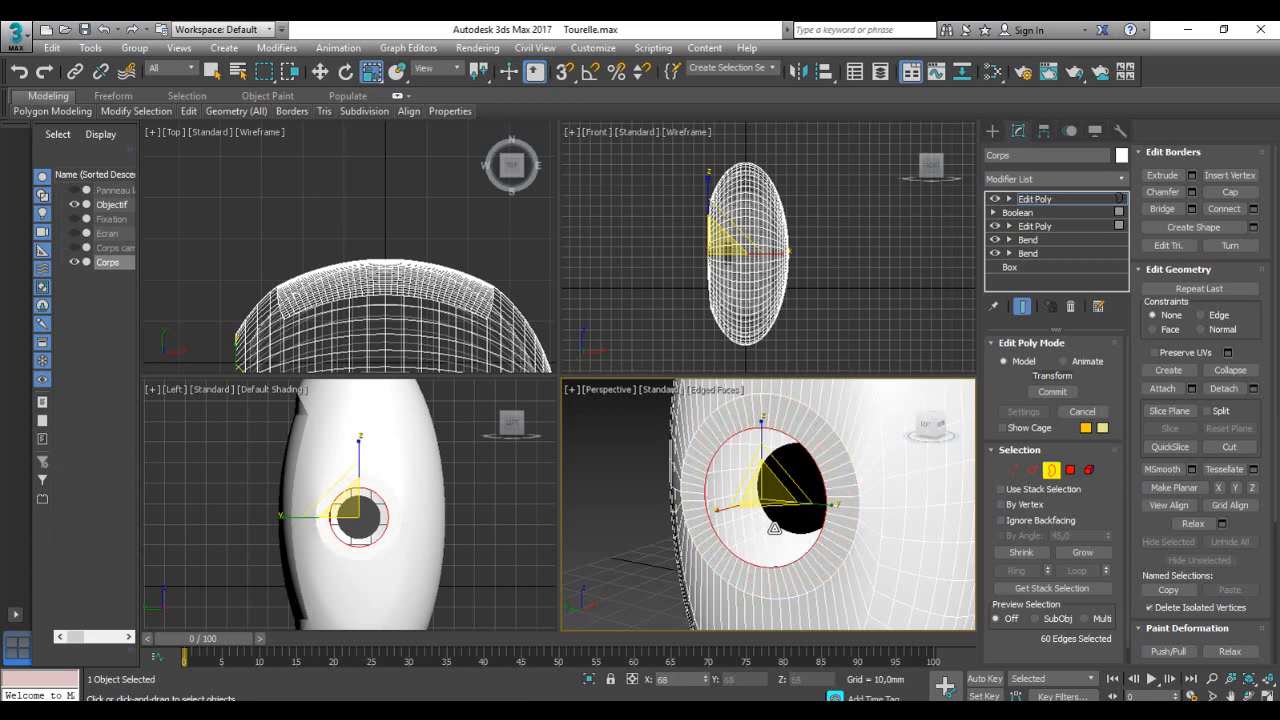
shift+drag(774, 528, 774, 529)
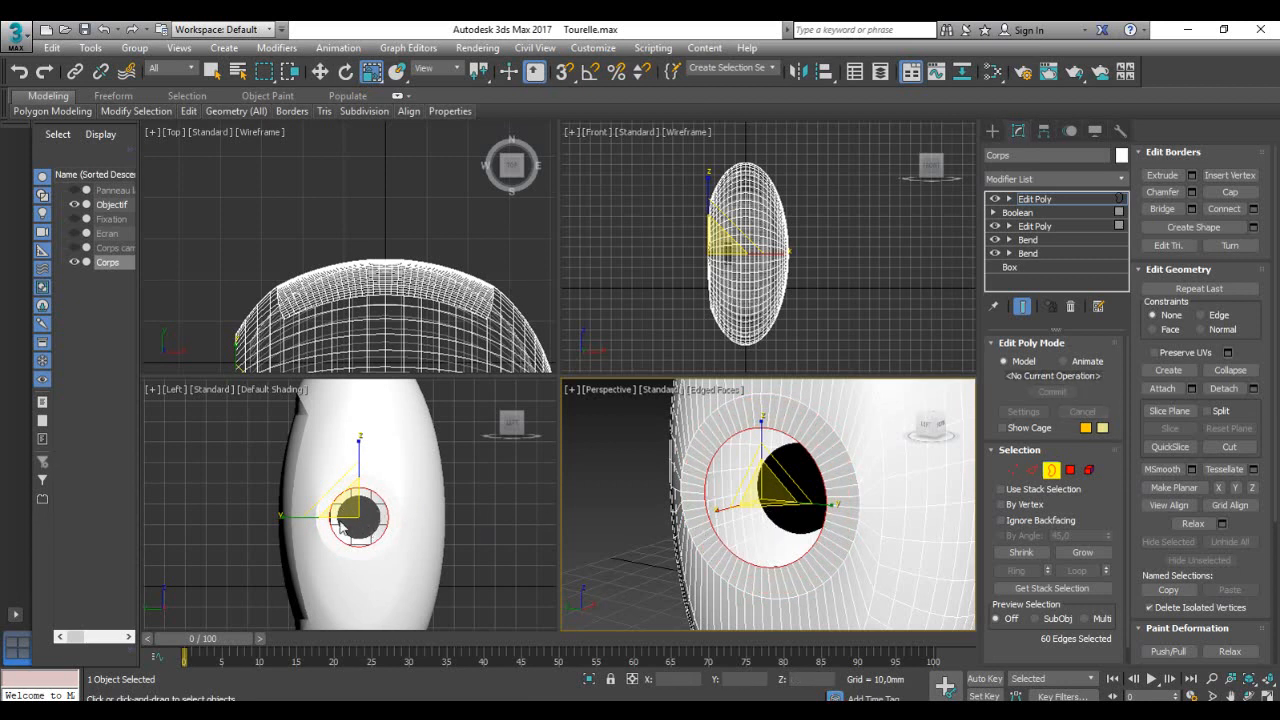
scroll(365, 530, up, 7)
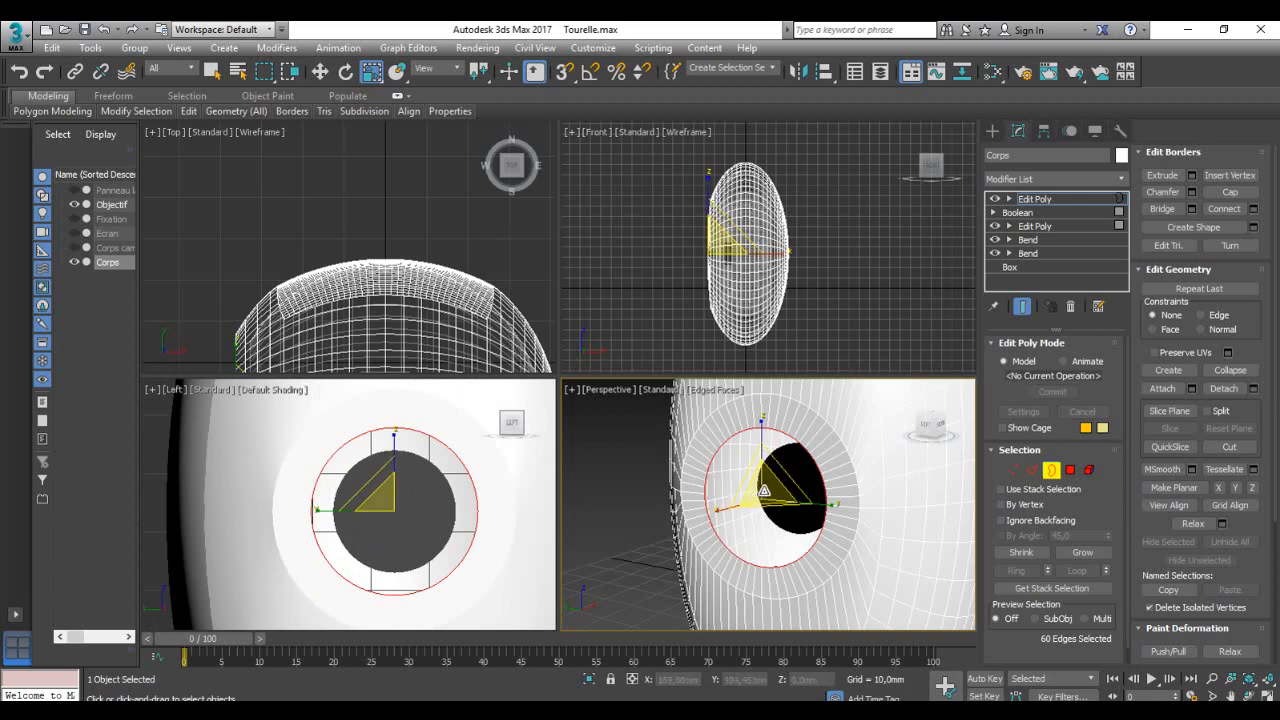
drag(765, 491, 766, 488)
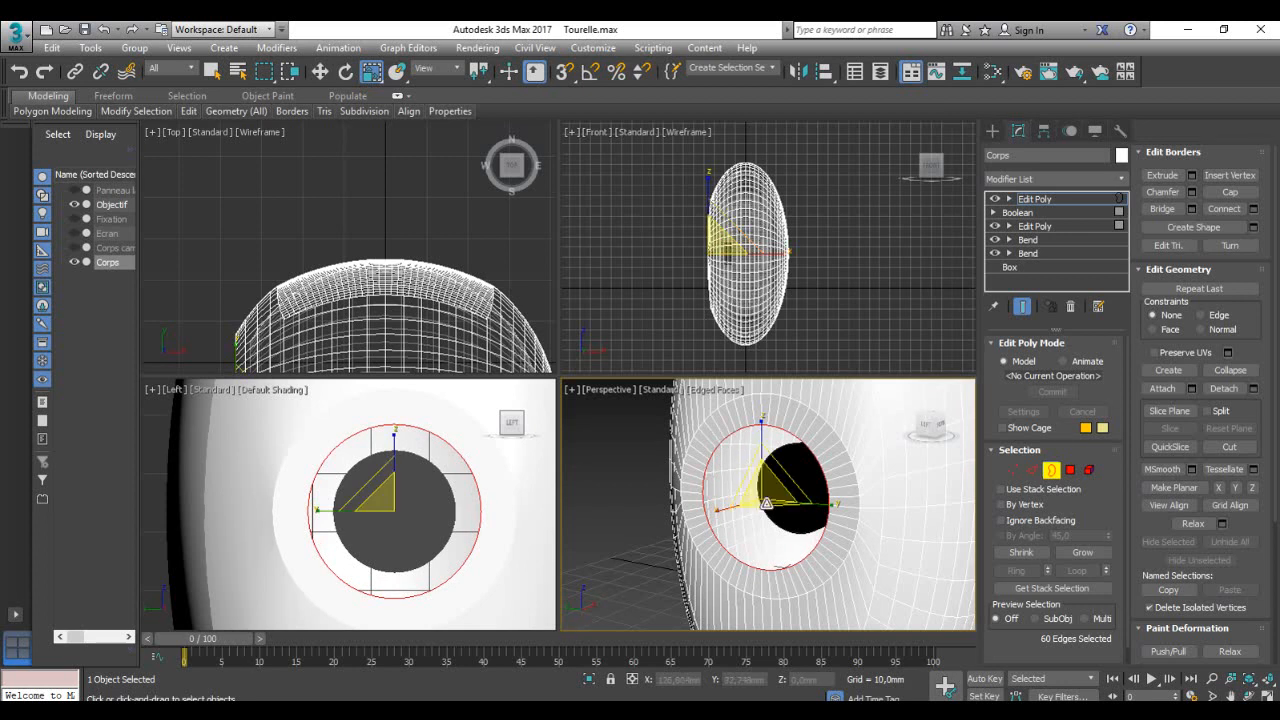
Step: Move the ring's inner border about 5.4 mm into the body along X to form a sloped recess
key(w)
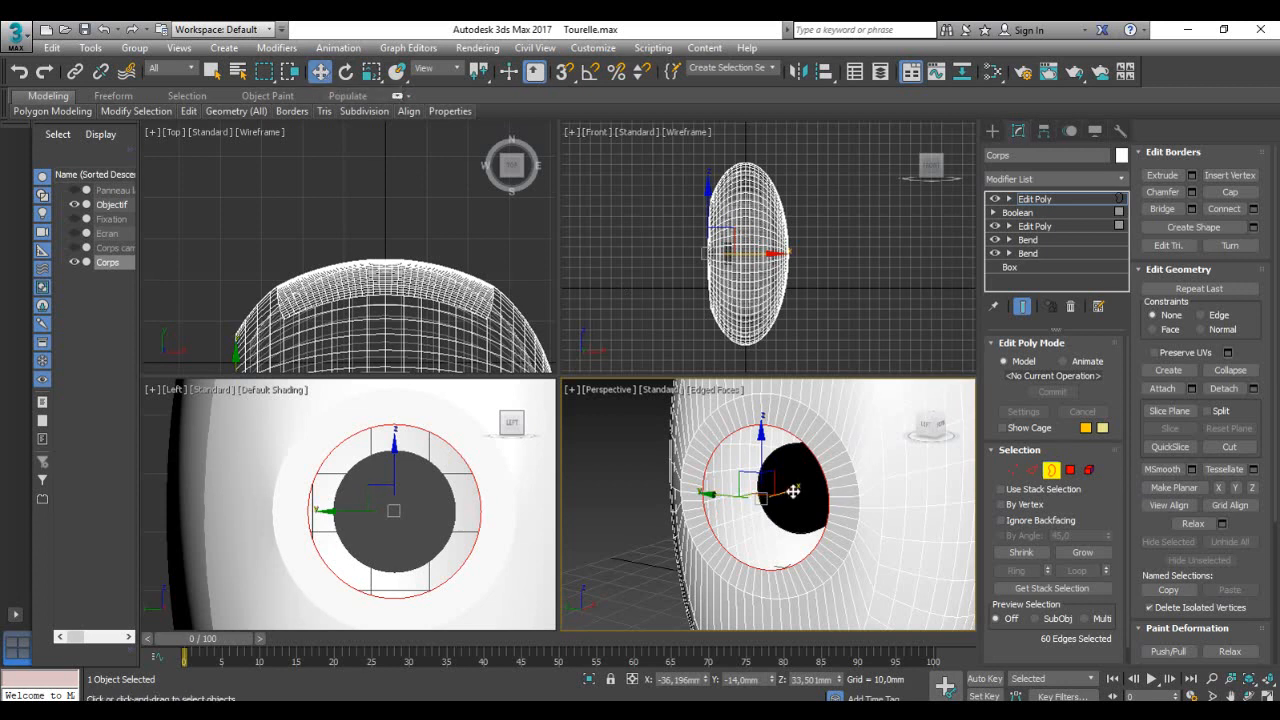
drag(792, 491, 806, 488)
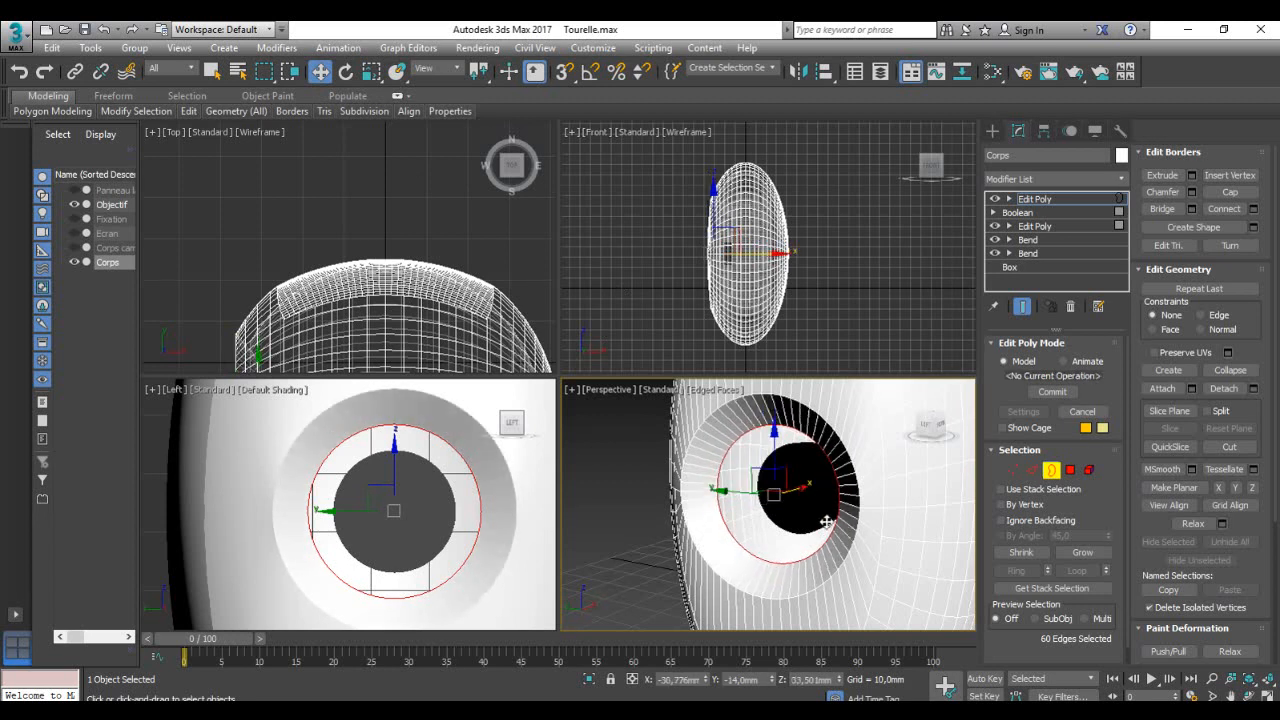
mouse_move(840, 530)
alt+middle_down()
mouse_move(780, 533)
mouse_move(772, 548)
mouse_move(848, 545)
alt+middle_up()
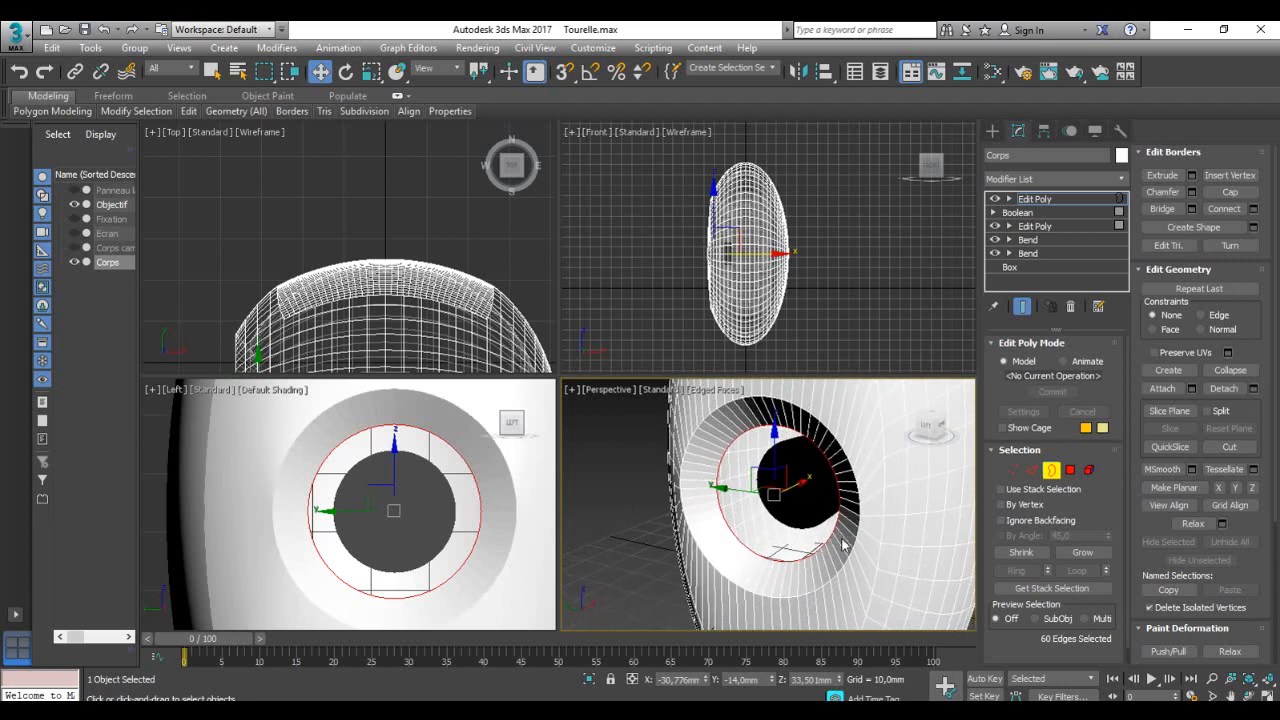
Step: Add a second ring scaled inward to about 83 % and extrude its inner border about 2.1 mm back toward the front along X
key(r)
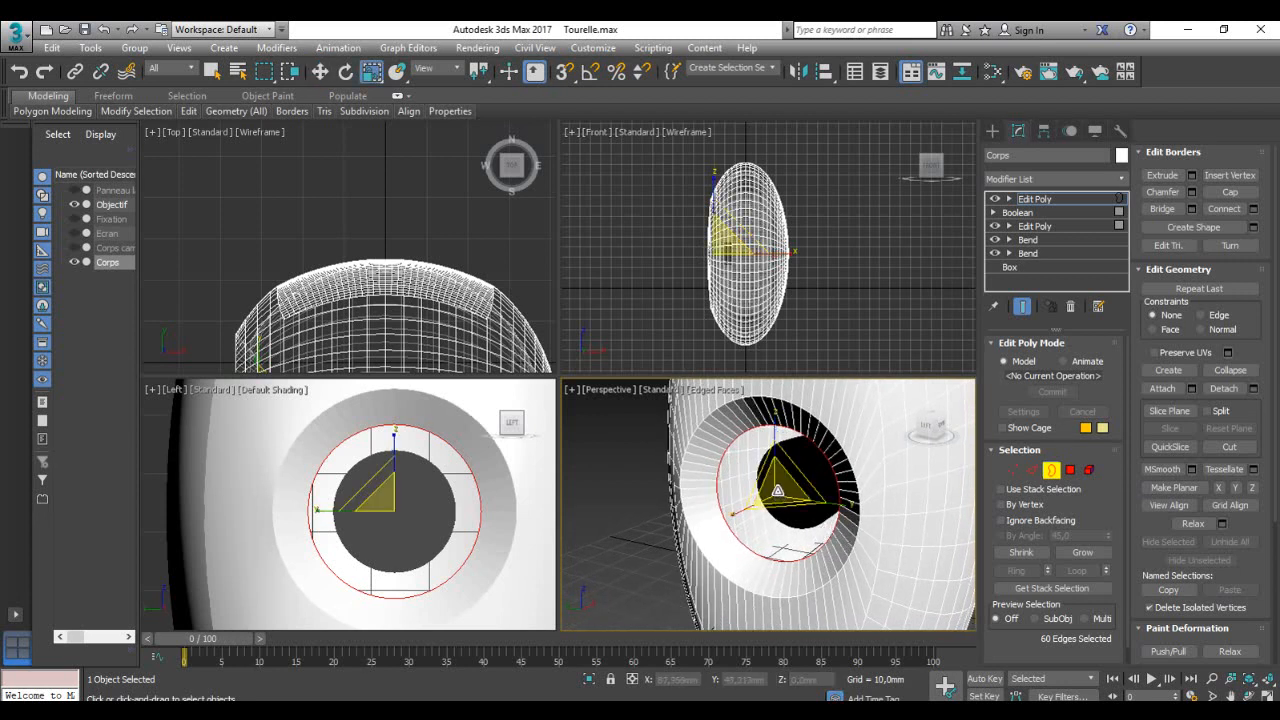
drag(778, 492, 784, 506)
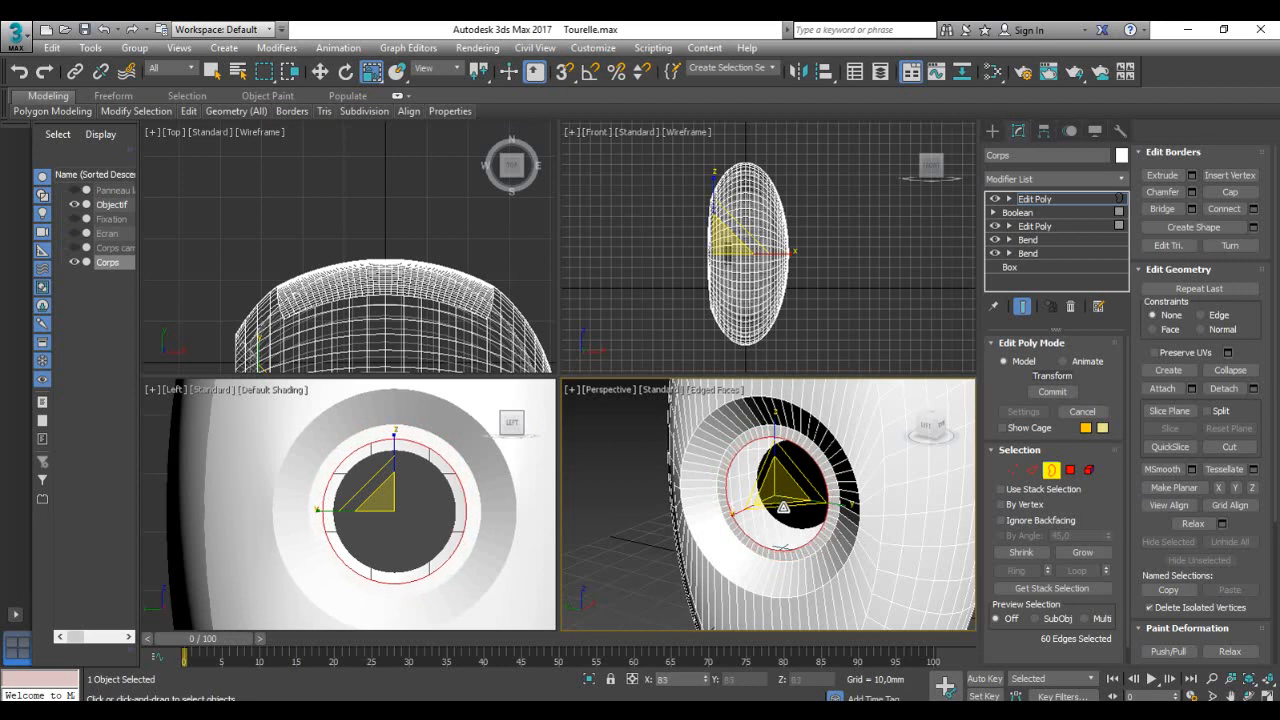
drag(784, 507, 784, 508)
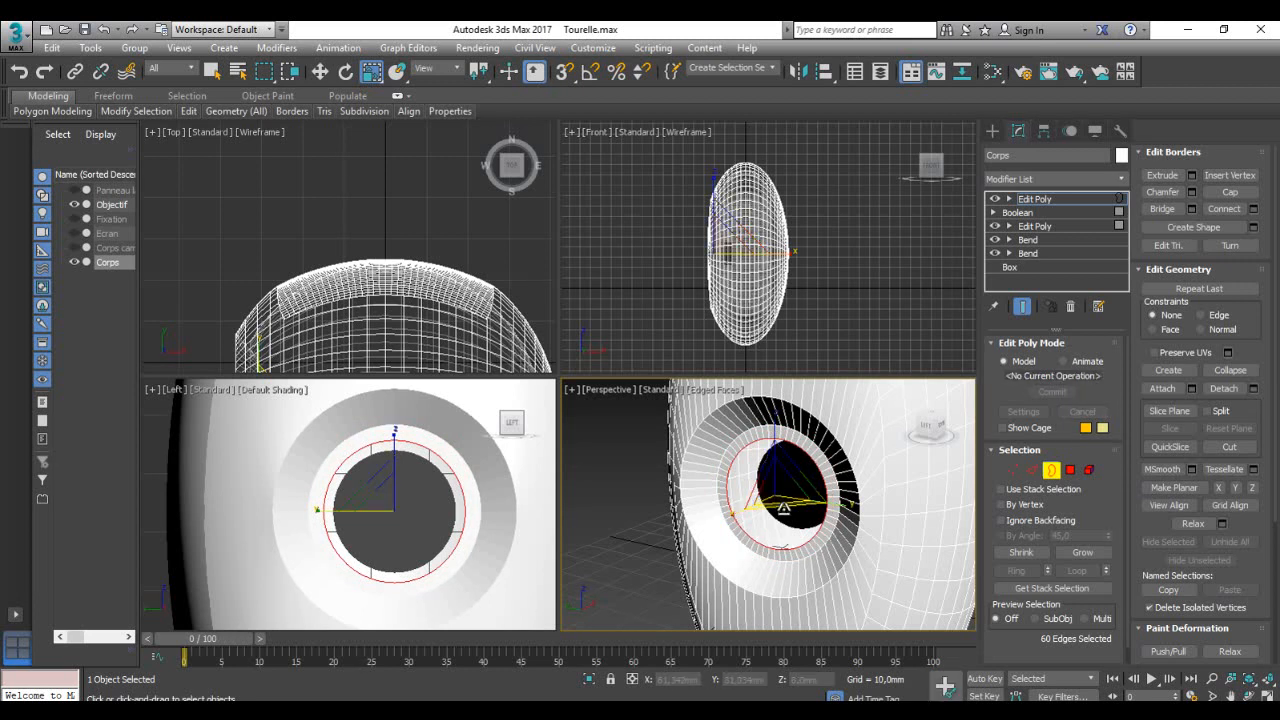
key(w)
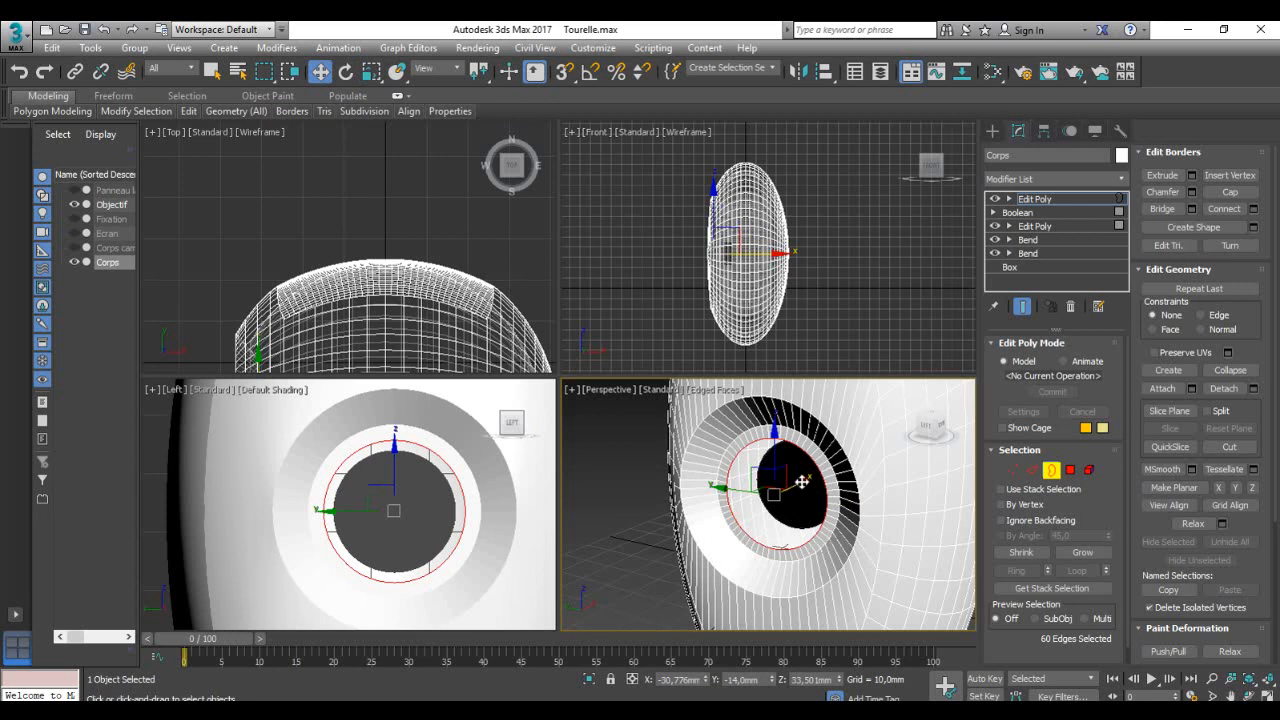
drag(802, 483, 797, 484)
alt+middle_drag(797, 484, 825, 536)
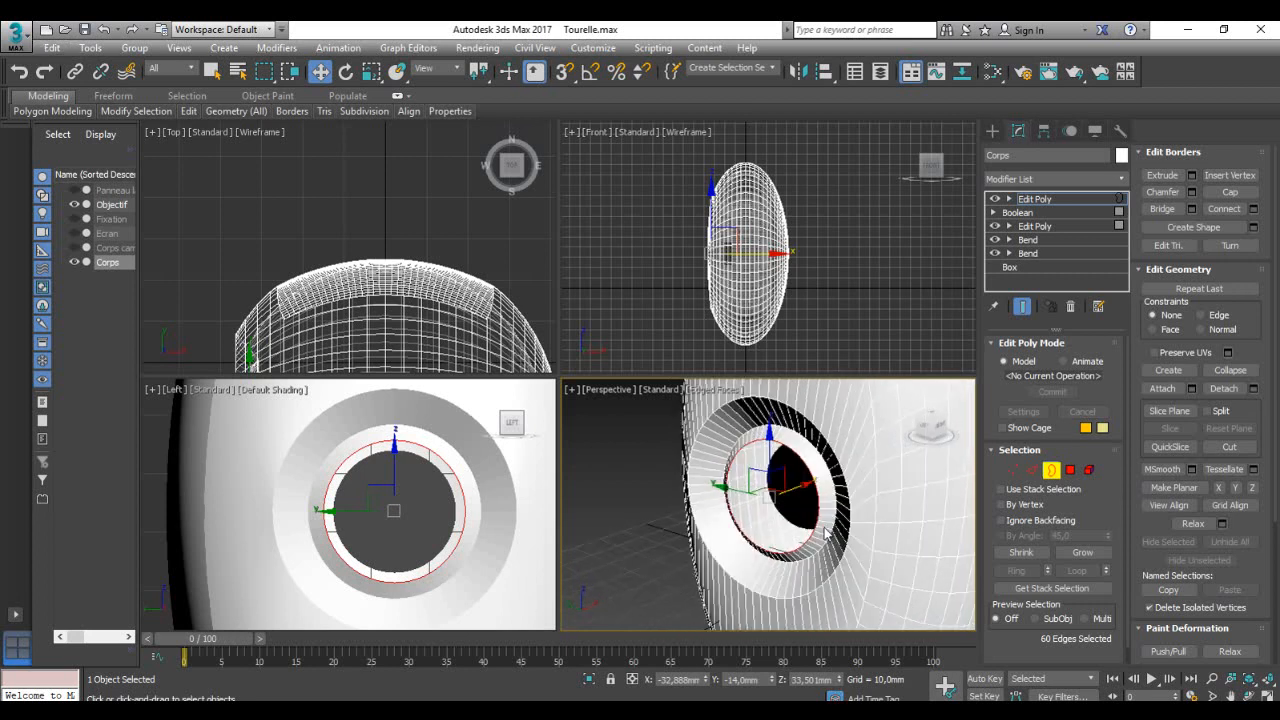
Step: Scale a new ring inward to the lens's diameter and extrude its border along X to the front face of the lens, at about X -20.3 mm
key(r)
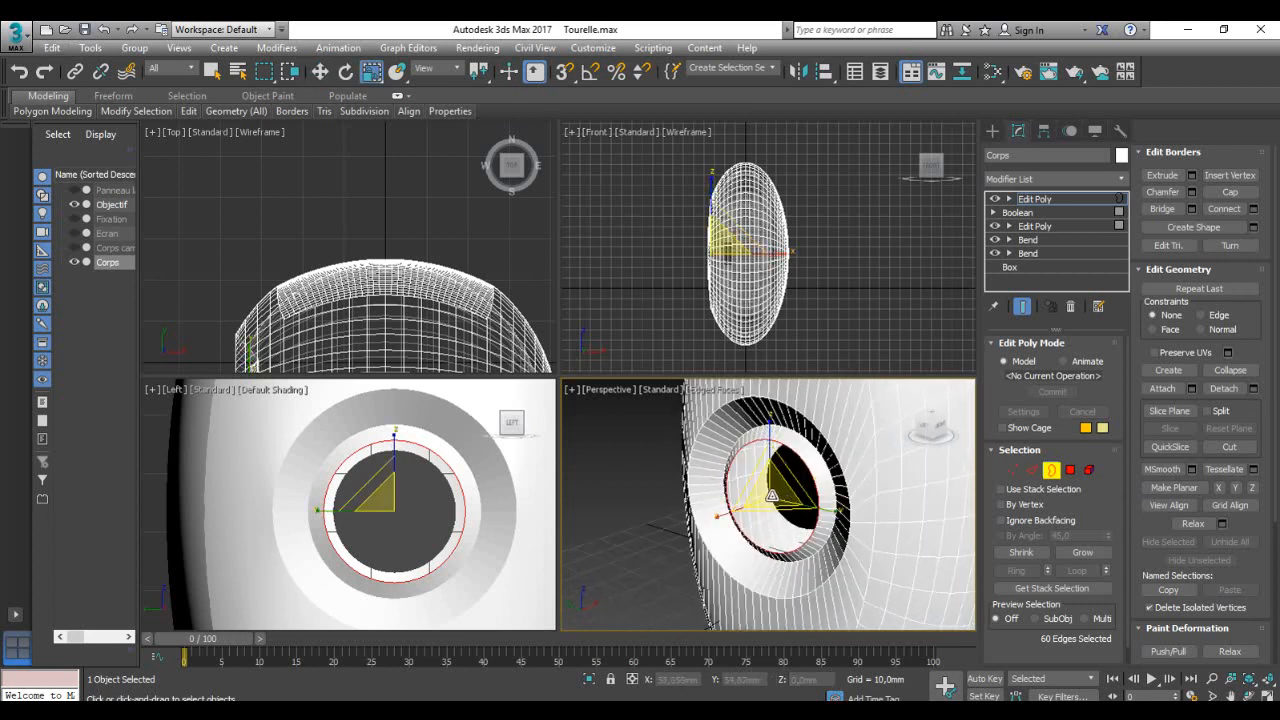
drag(773, 496, 775, 508)
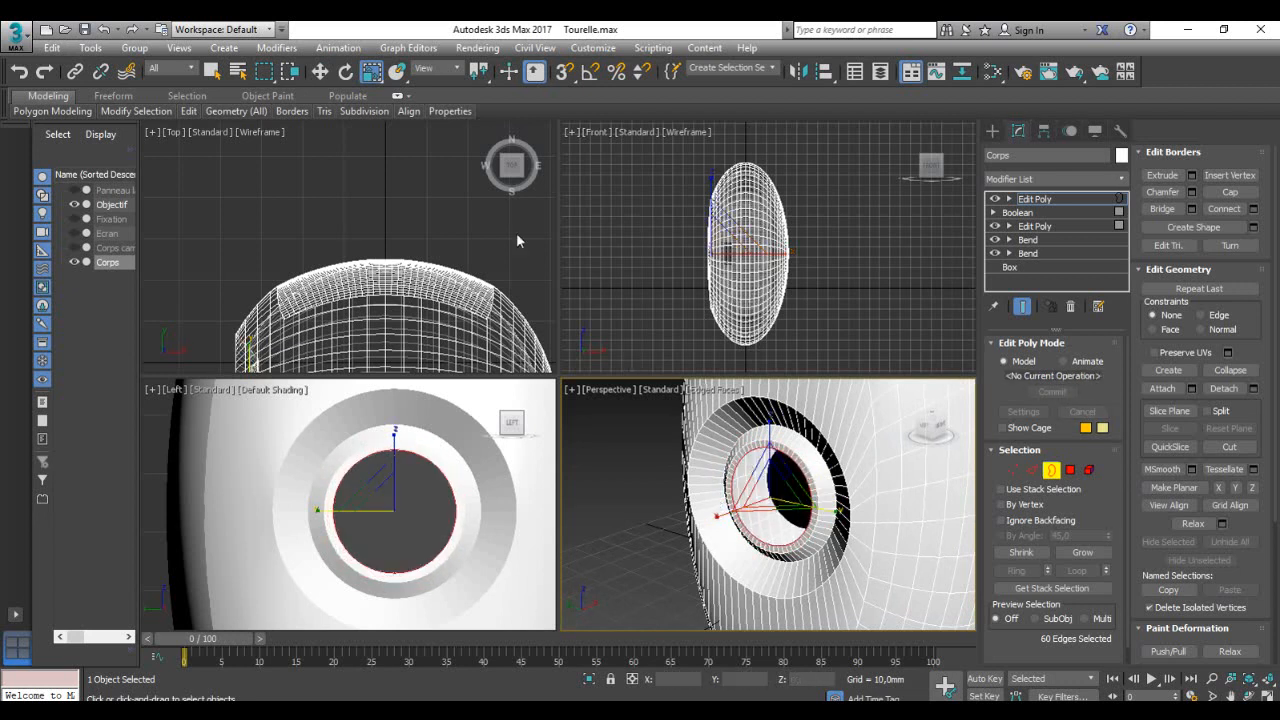
scroll(437, 255, up, 3)
scroll(394, 251, up, 5)
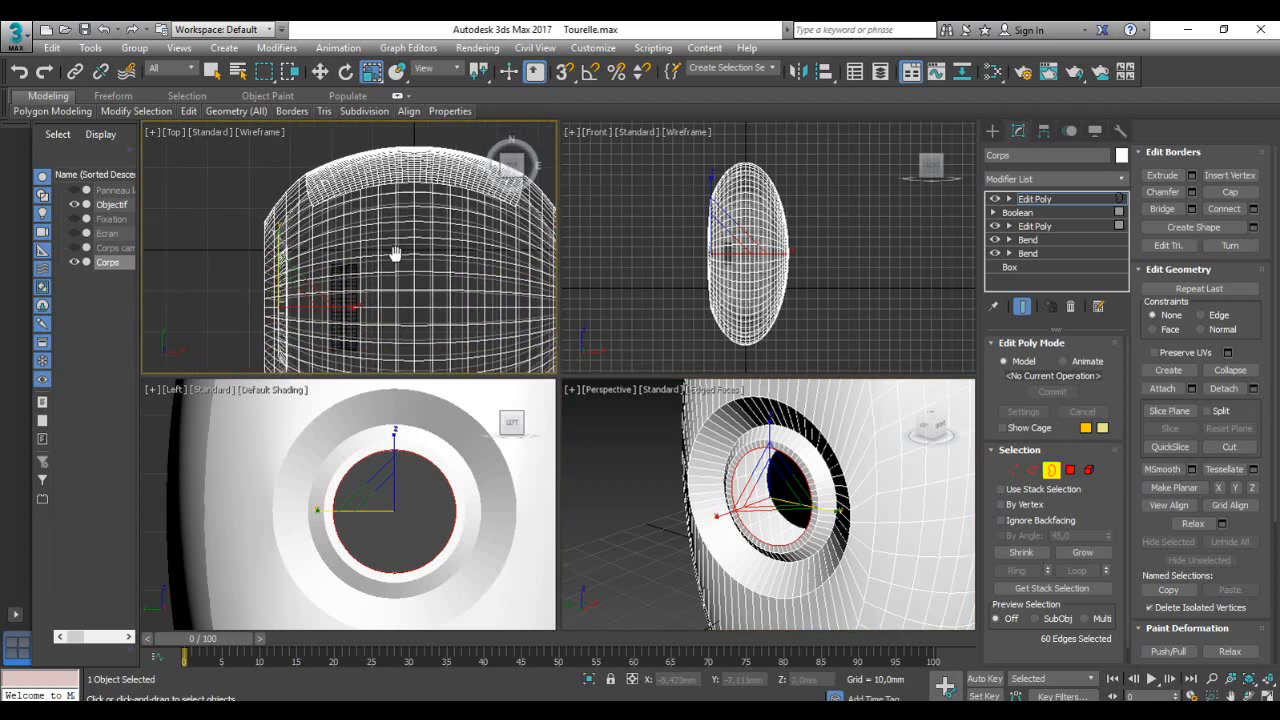
scroll(345, 230, up, 5)
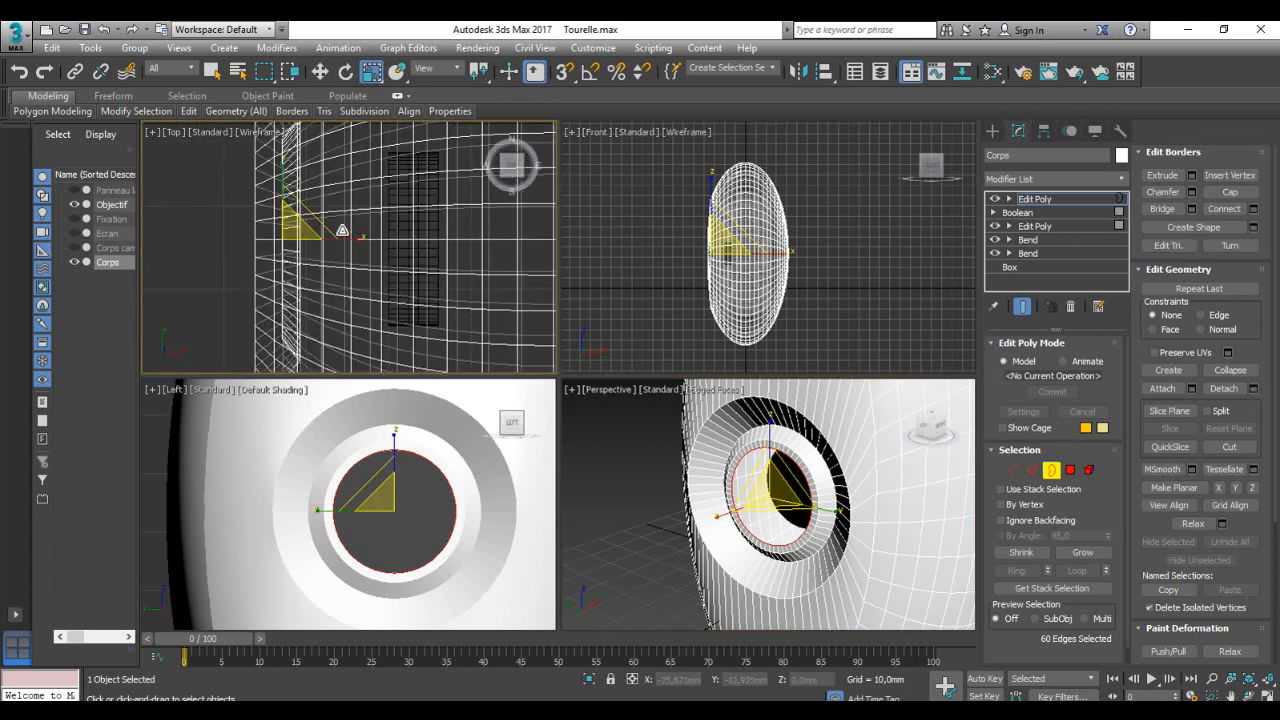
key(w)
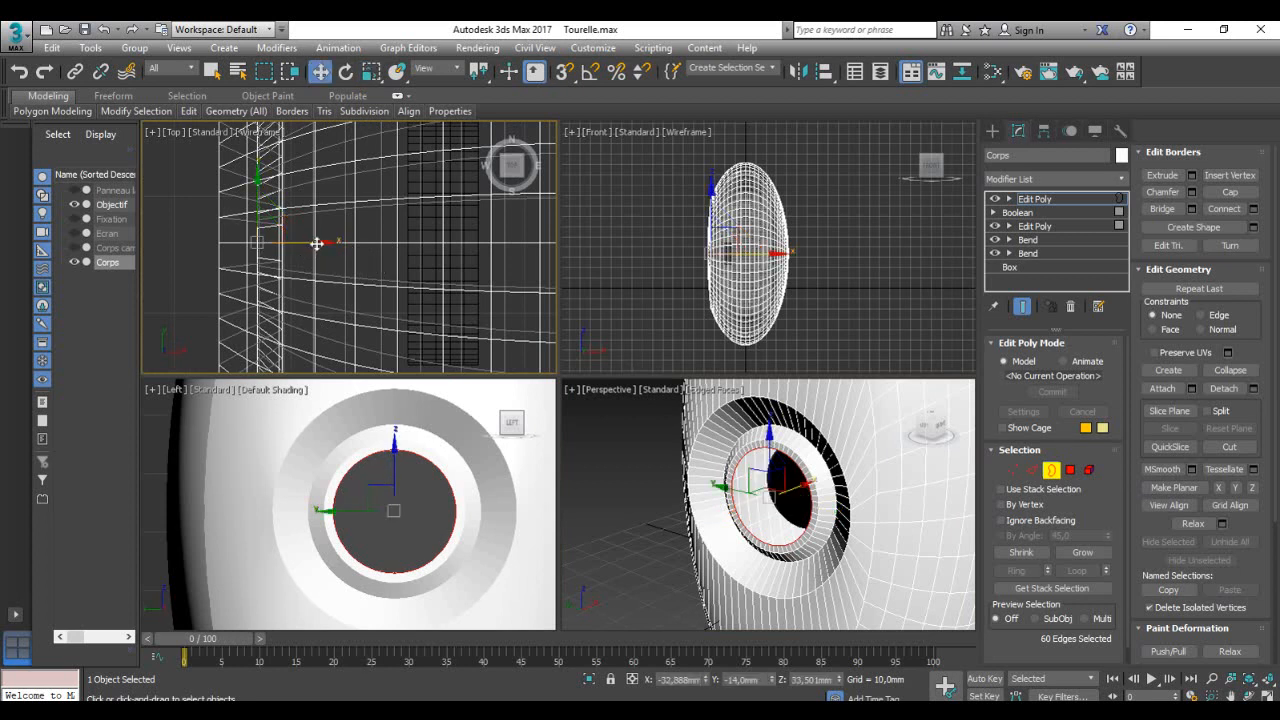
drag(316, 243, 464, 245)
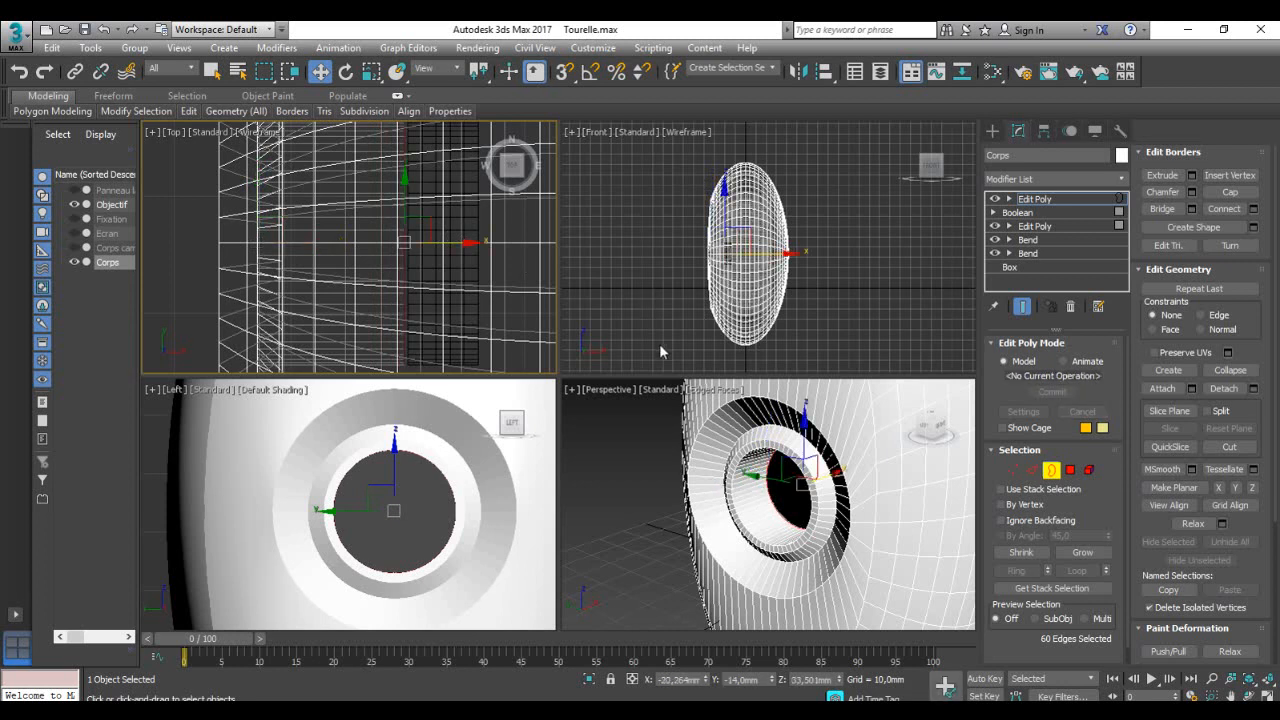
Step: Examine the stepped recess and its inner tube around the lens from several angles in the Perspective view
scroll(800, 510, up, 2)
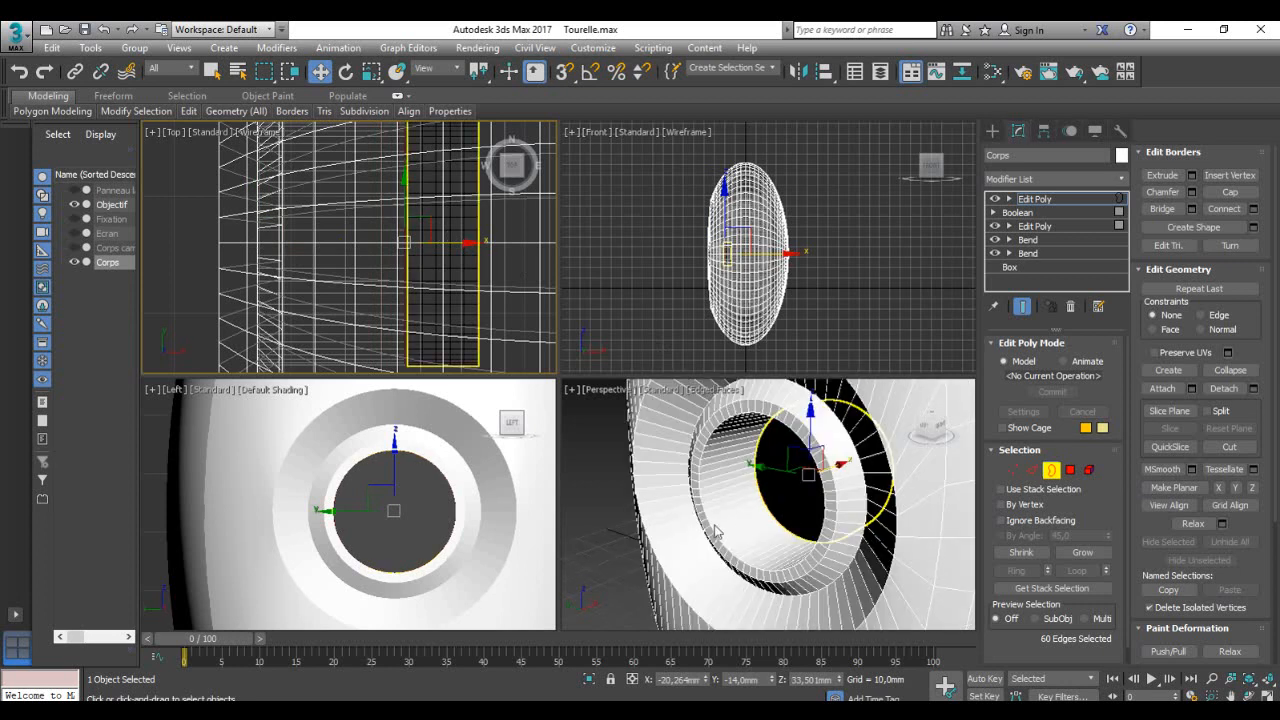
scroll(753, 516, down, 2)
mouse_move(754, 516)
alt+middle_down()
mouse_move(832, 479)
mouse_move(748, 505)
alt+middle_up()
scroll(750, 505, up, 3)
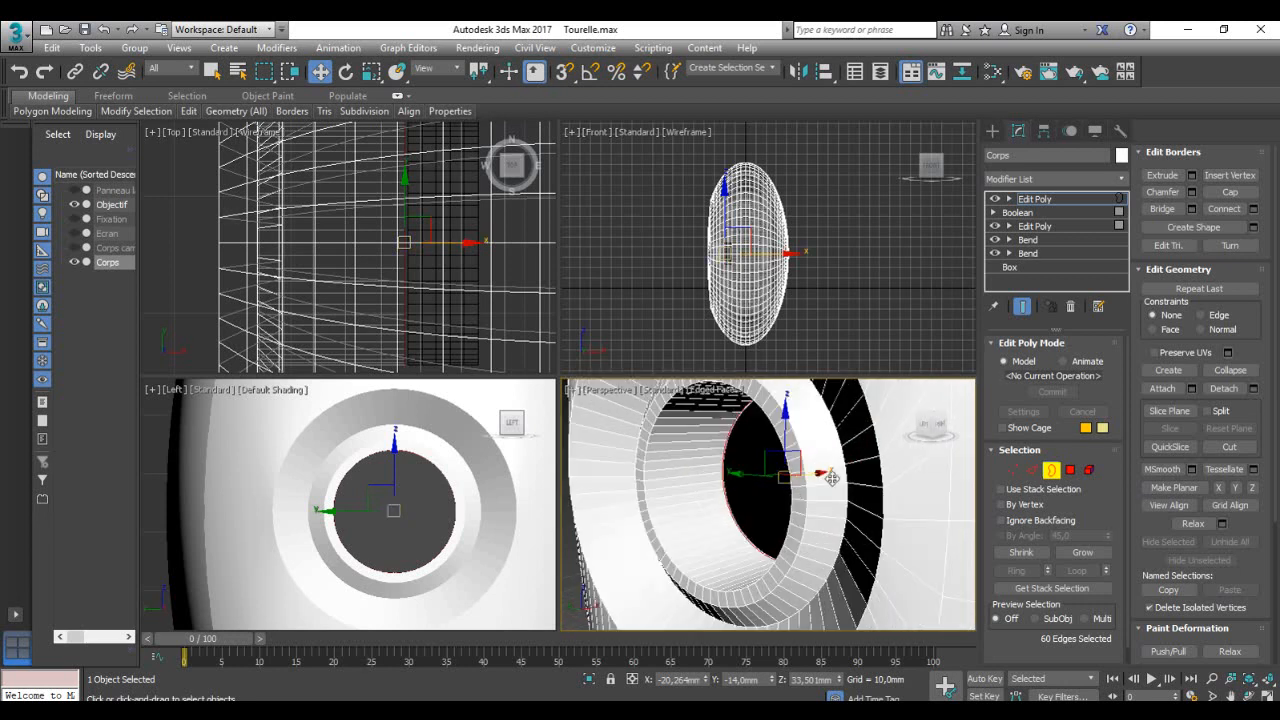
alt+middle_drag(831, 478, 817, 498)
scroll(790, 502, up, 3)
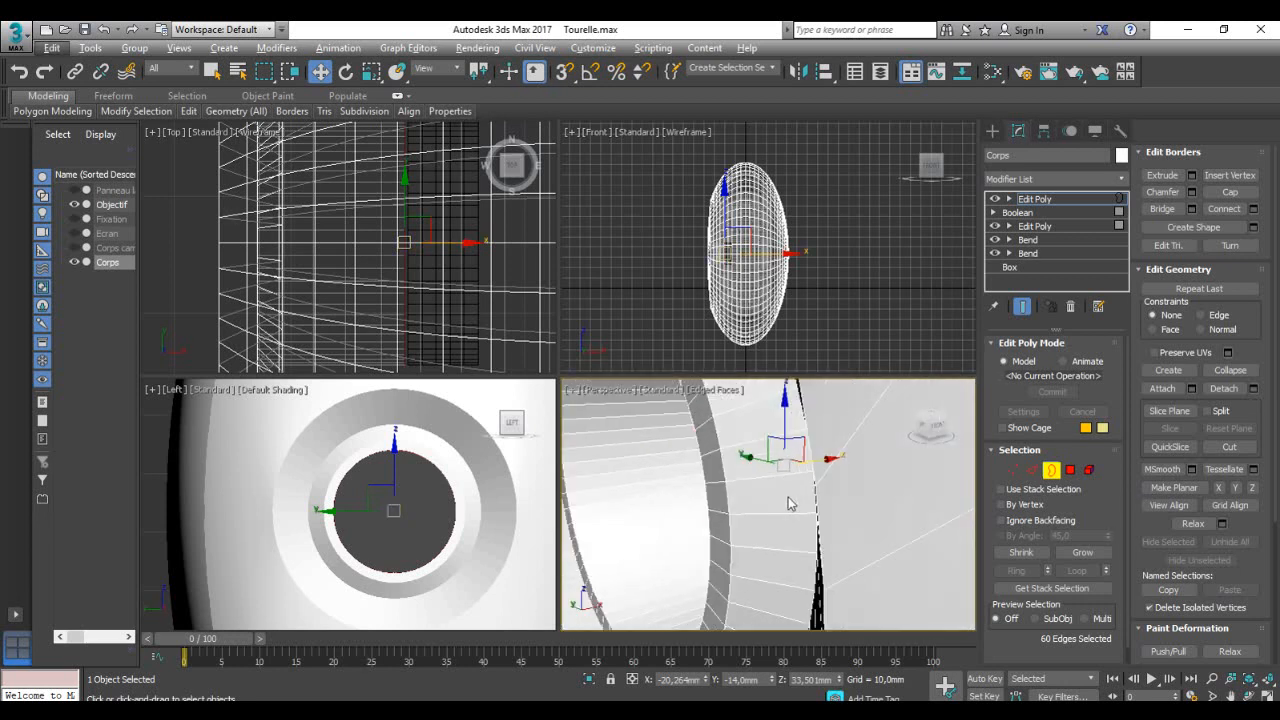
alt+middle_drag(803, 497, 770, 473)
scroll(800, 500, down, 6)
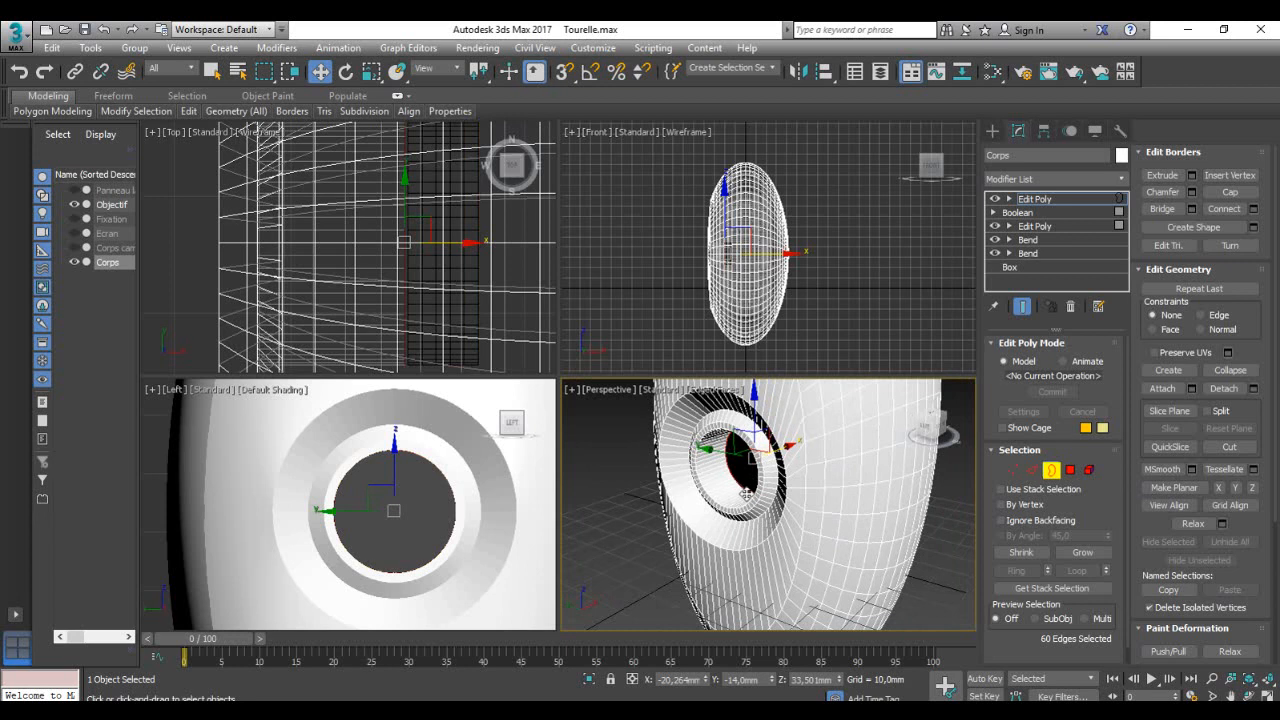
Step: Extrude the inner shell's open circular border about 12.4 mm along X to the inner end of the lens tube, at about X -20.4 mm
scroll(745, 492, up, 6)
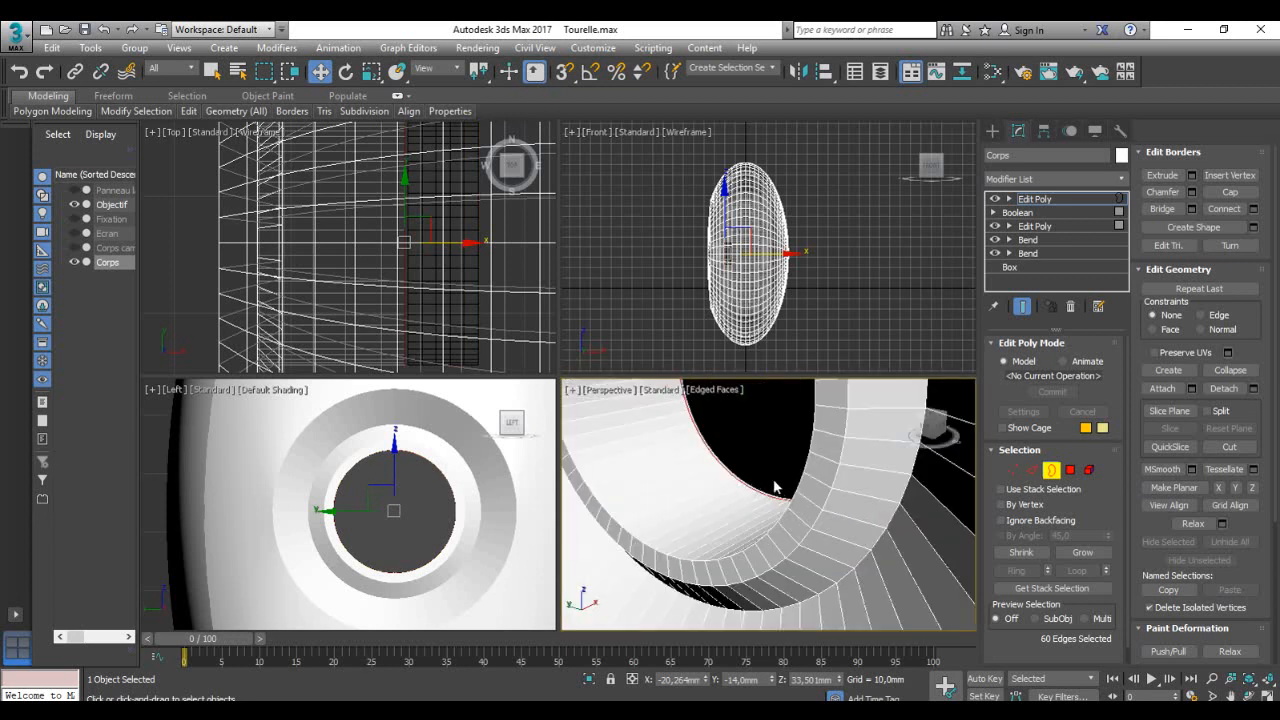
alt+middle_drag(803, 479, 642, 474)
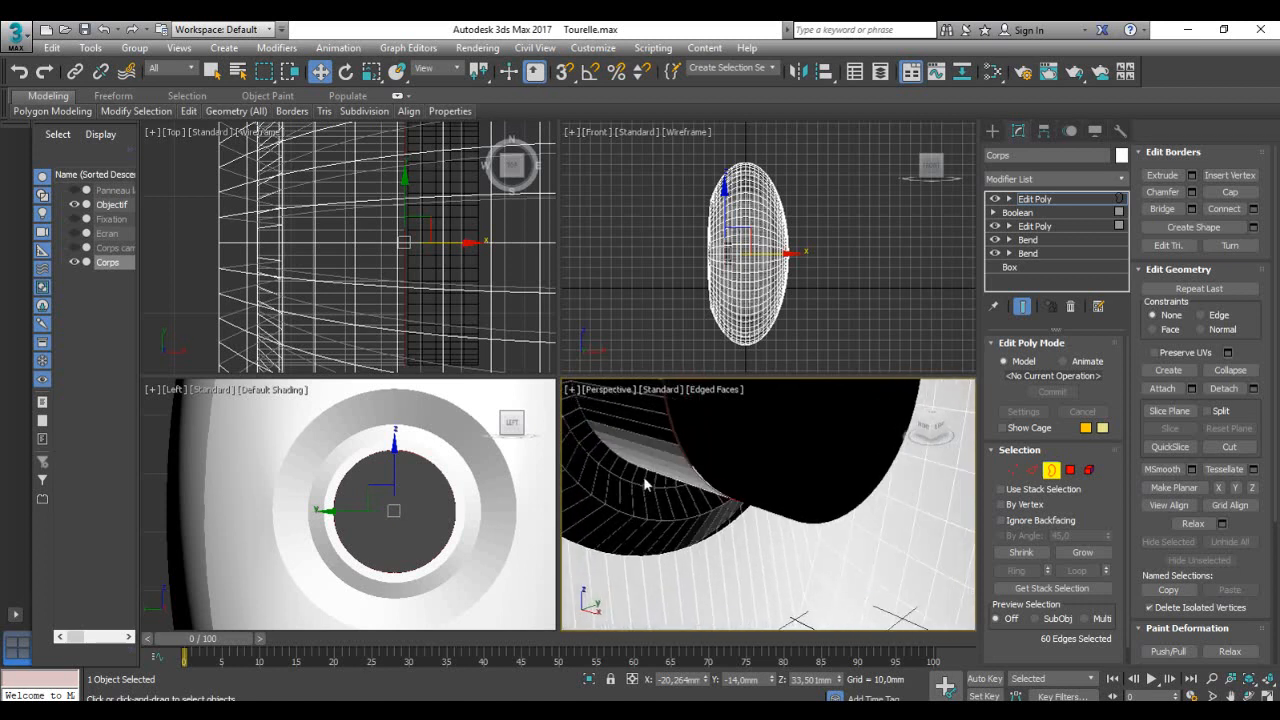
click(690, 548)
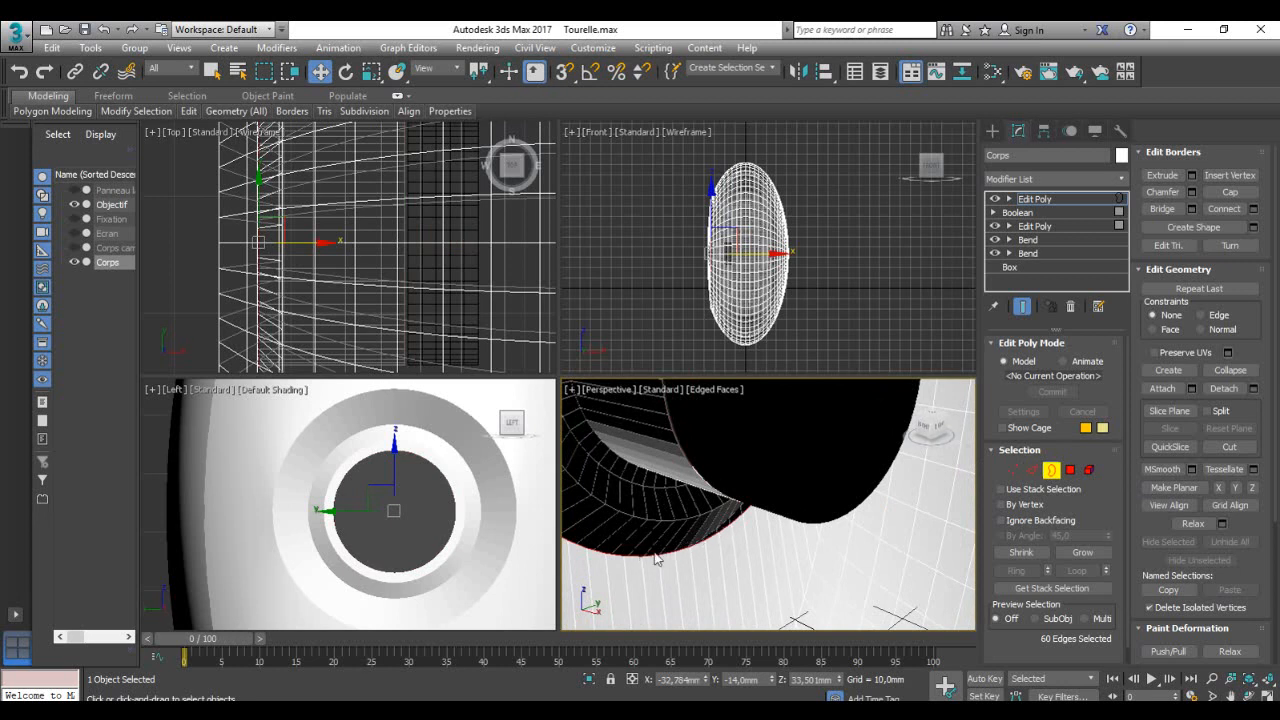
click(310, 243)
drag(313, 243, 458, 238)
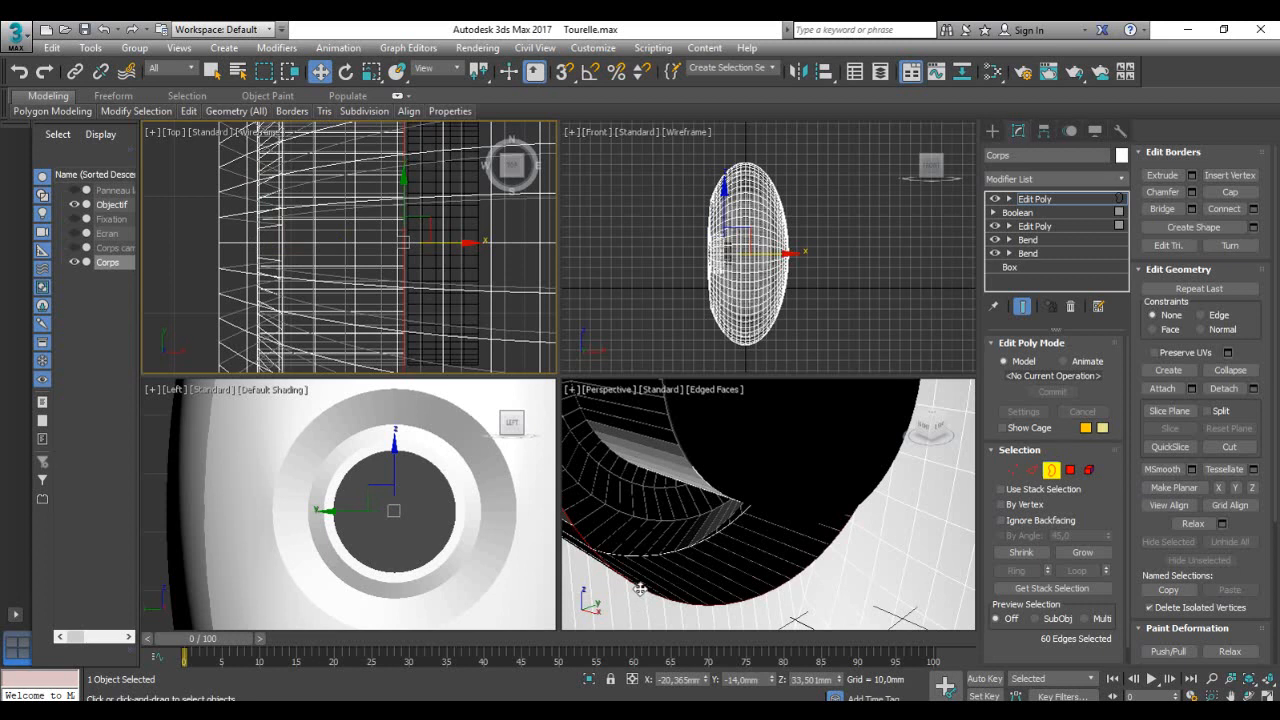
Step: Select the tube's end border together with the shell's extruded border and bridge their edges to close the gap
ctrl+click(705, 479)
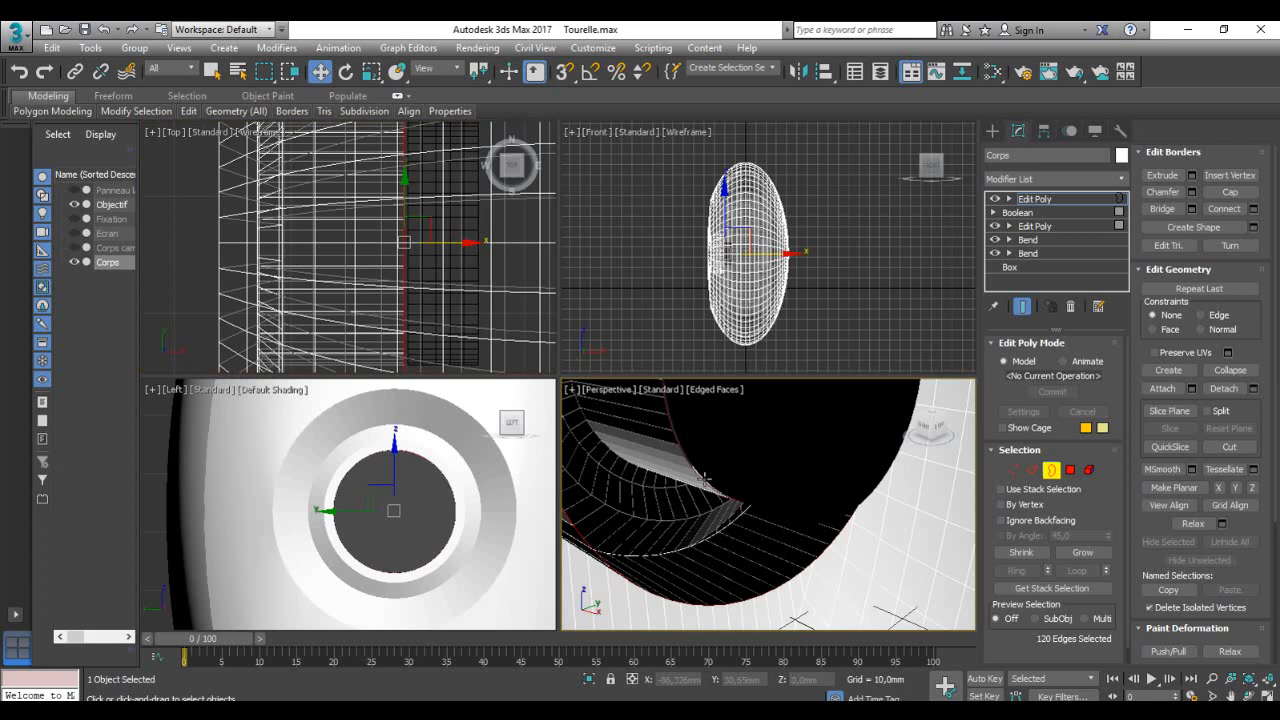
scroll(704, 490, down, 3)
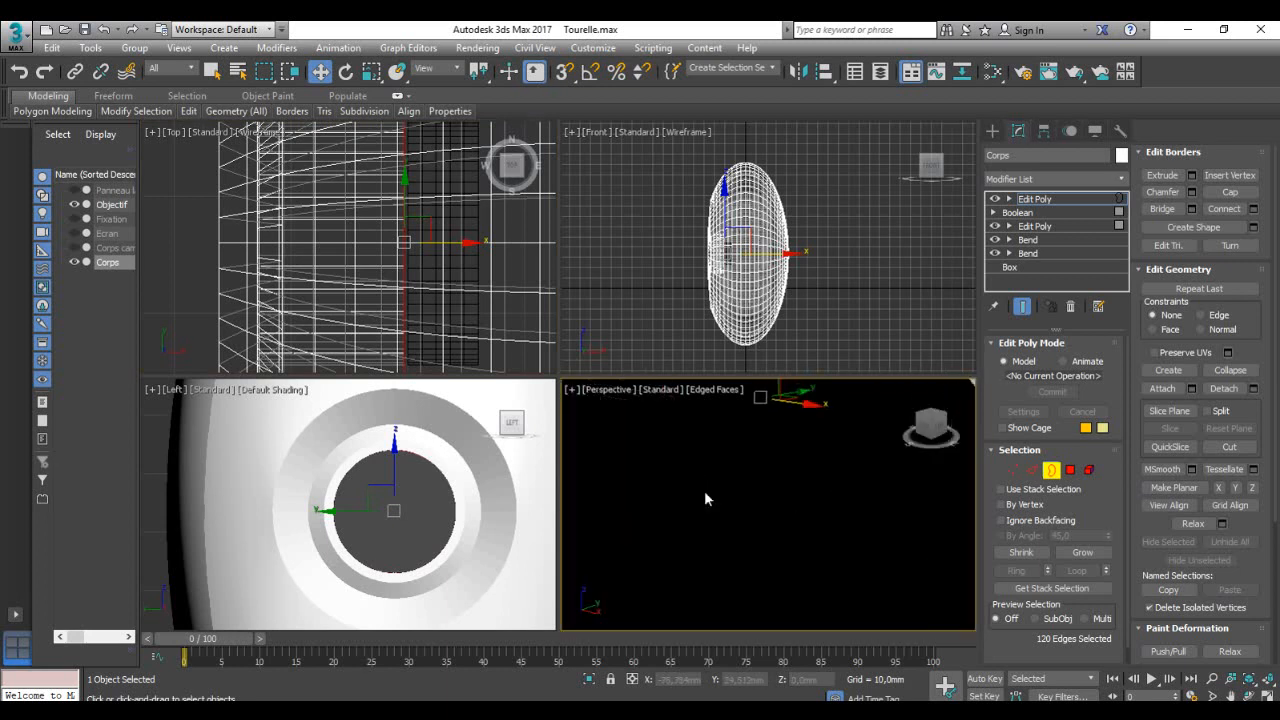
scroll(704, 490, up, 2)
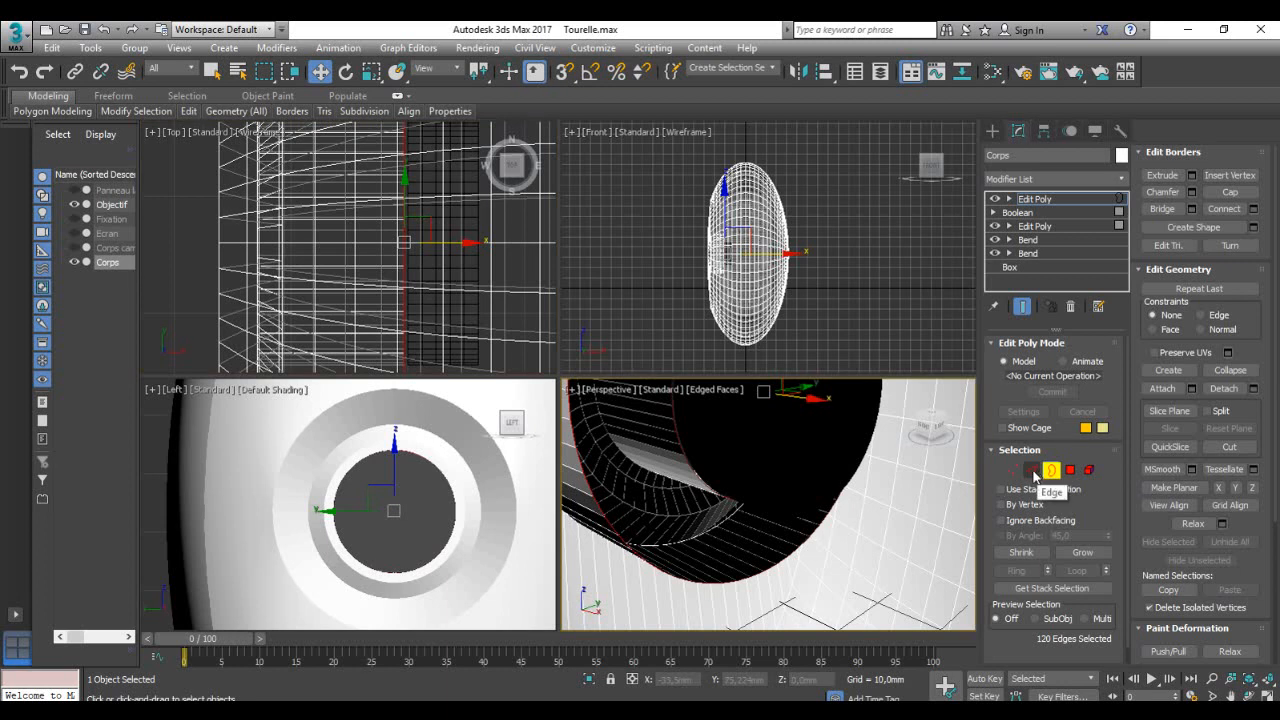
click(1034, 474)
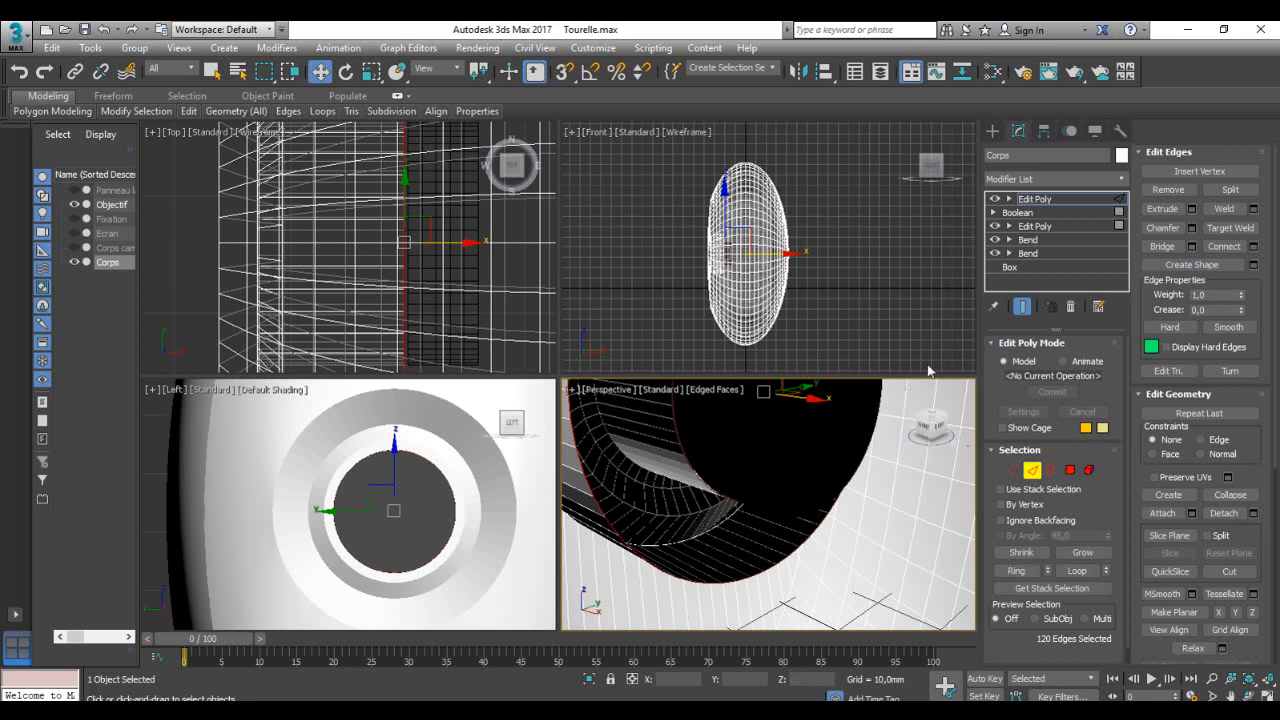
click(1160, 248)
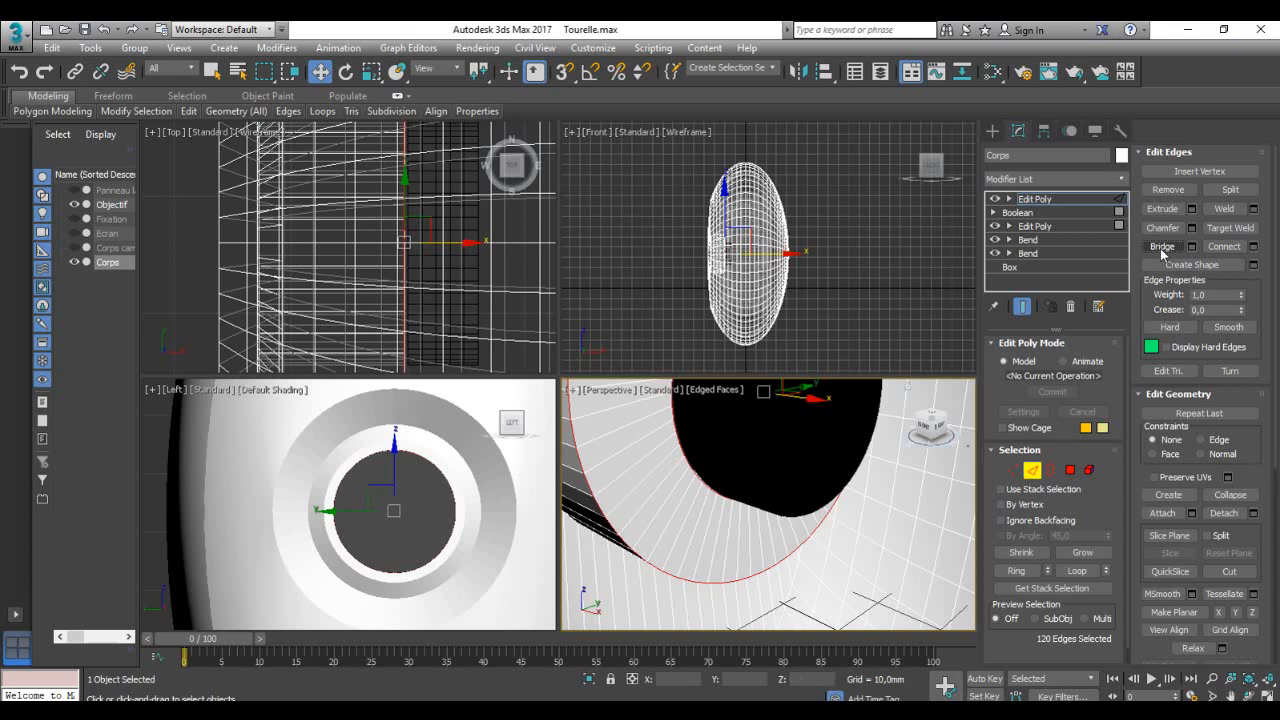
Step: Examine the bridged lens opening in an enlarged Perspective view and compare it with the turret reference image portal.jpg
alt+middle_drag(777, 514, 706, 557)
scroll(707, 466, down, 1)
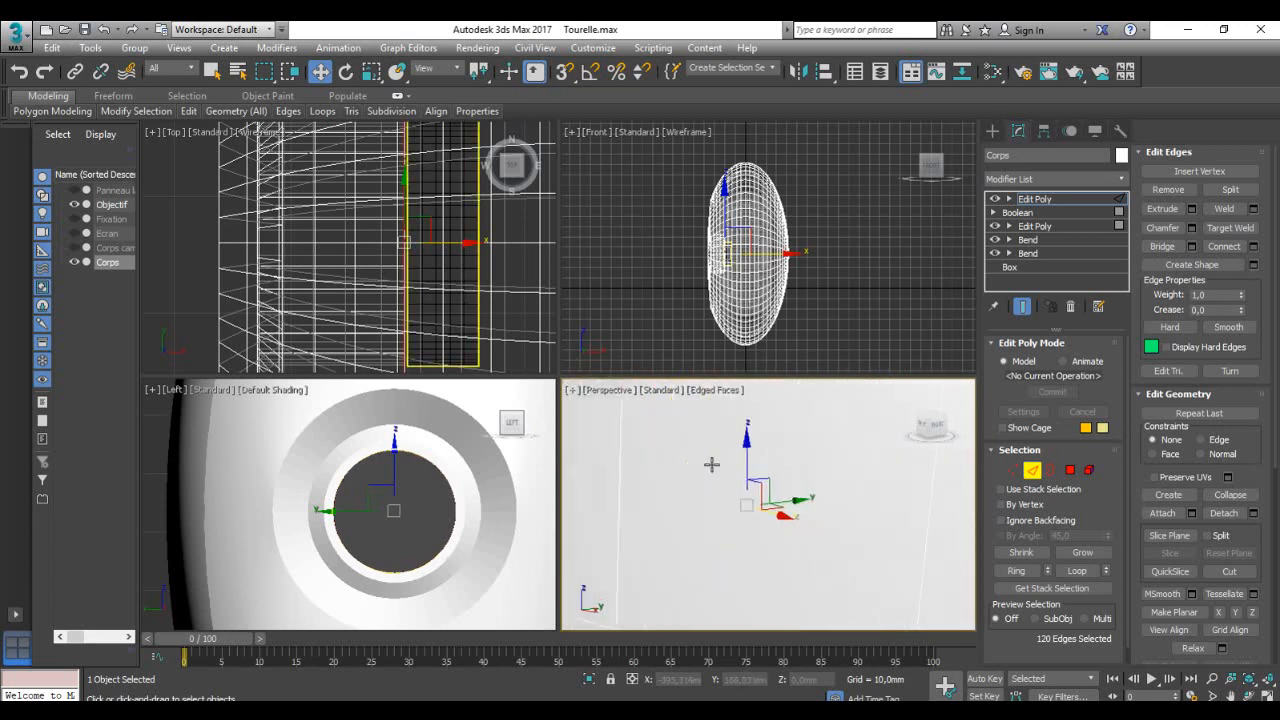
scroll(680, 480, down, 5)
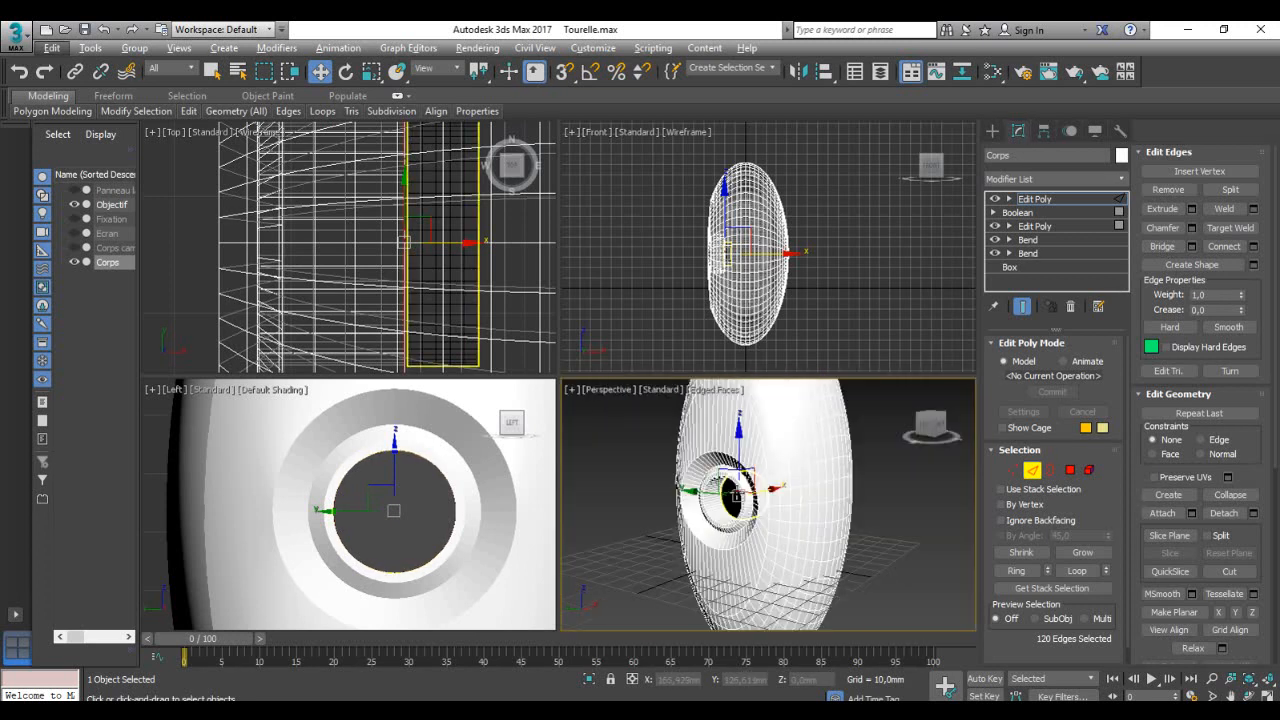
scroll(804, 517, down, 2)
alt+middle_drag(803, 516, 867, 497)
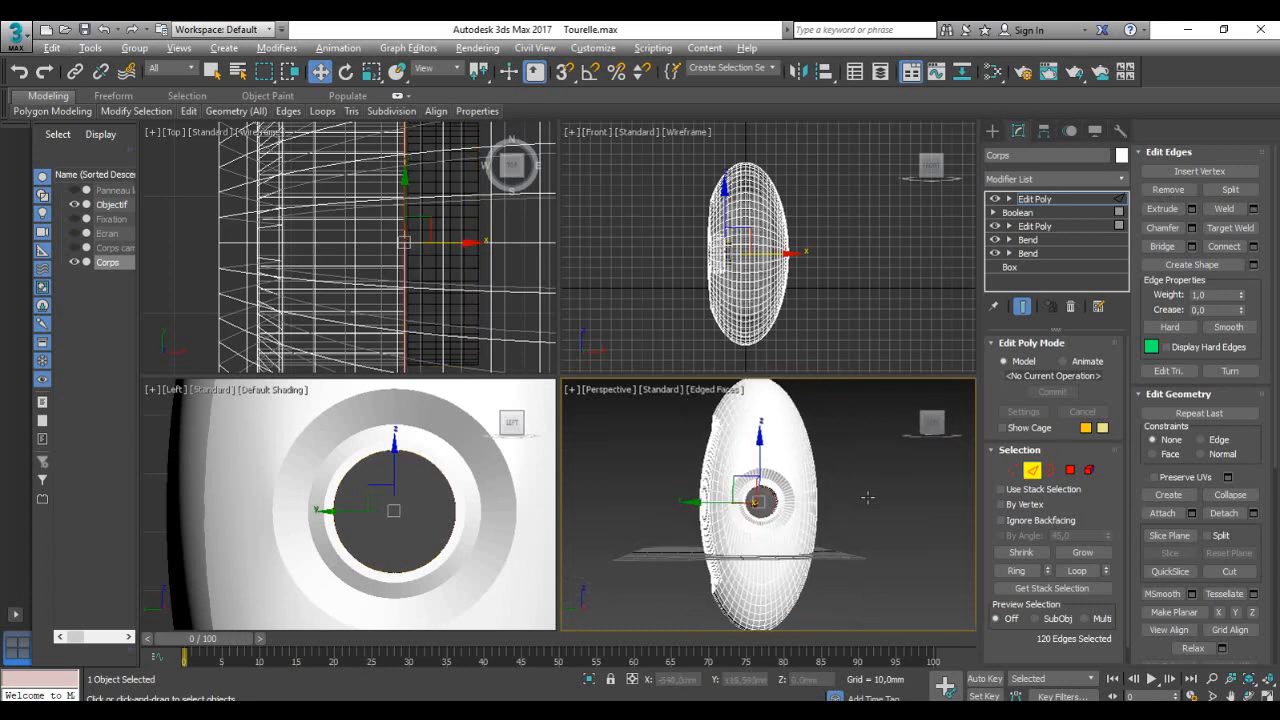
key(alt+w)
alt+middle_drag(784, 456, 765, 470)
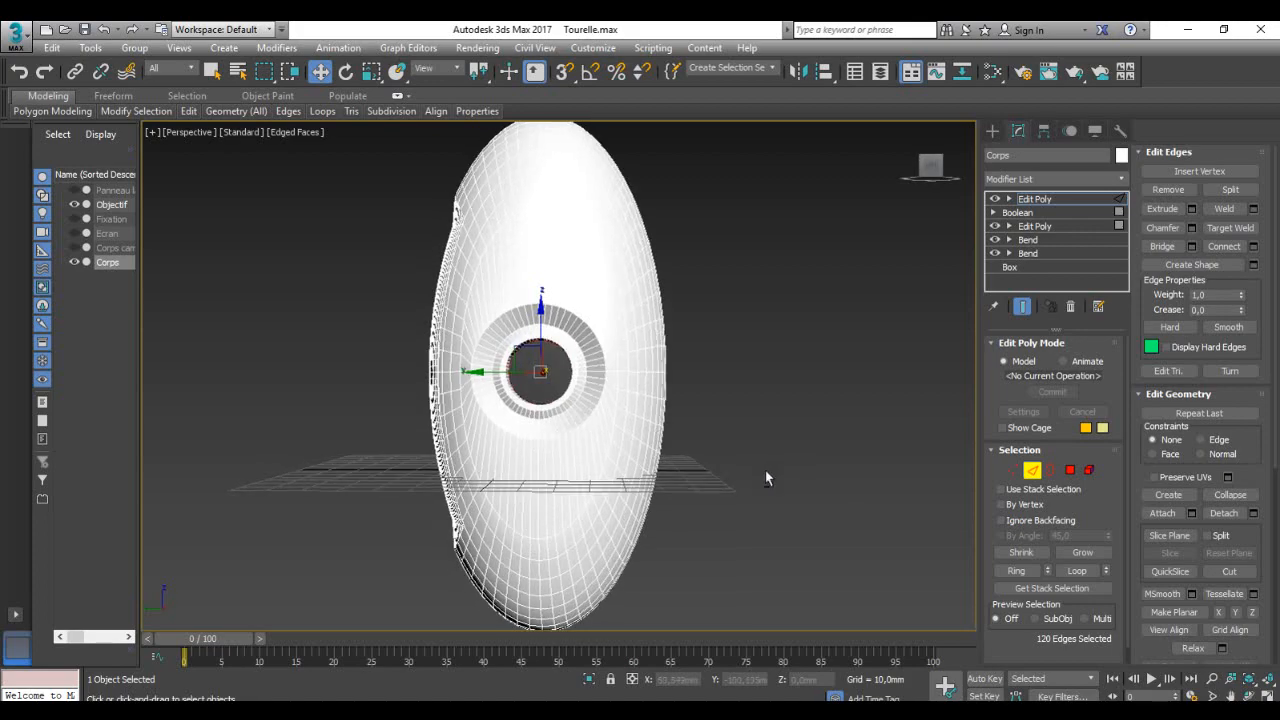
click(560, 711)
scroll(542, 353, down, 5)
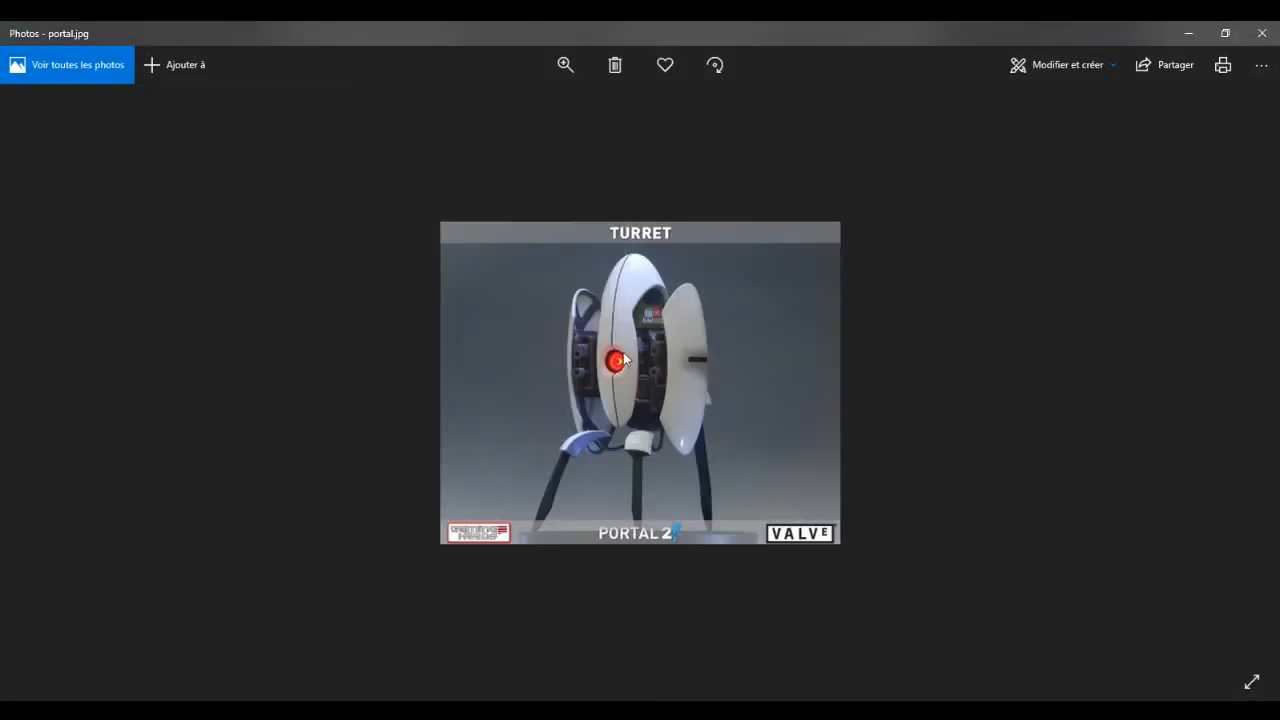
click(646, 711)
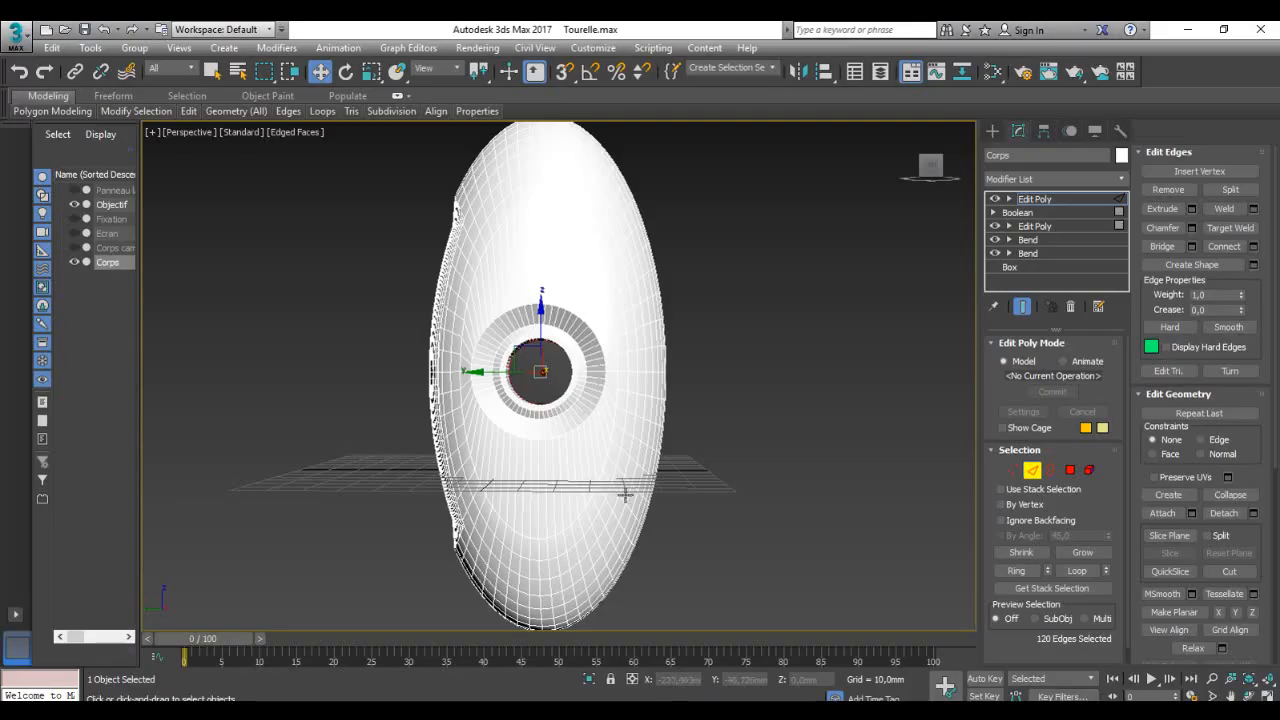
mouse_move(722, 427)
alt+middle_down()
mouse_move(724, 440)
mouse_move(703, 443)
mouse_move(705, 427)
alt+middle_up()
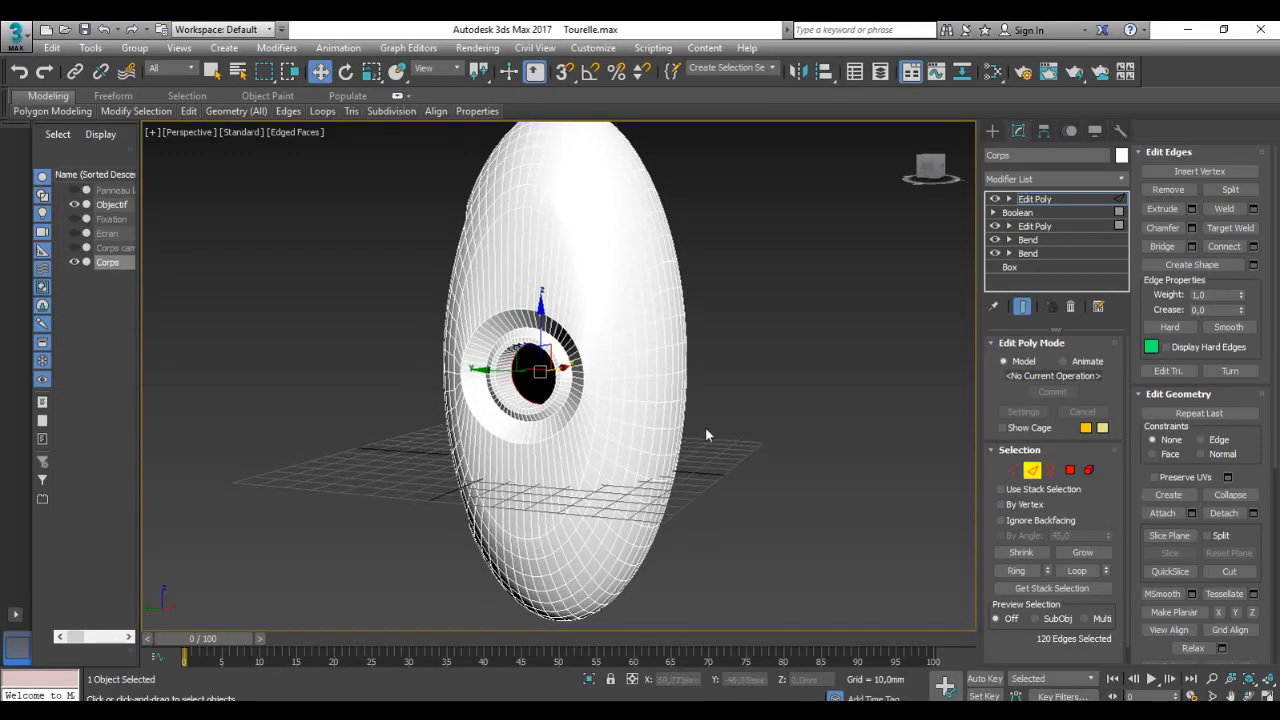
Step: Unhide the camera body, Ecran, Fixation and Panneau objects around the turret body
click(74, 247)
click(74, 233)
click(74, 218)
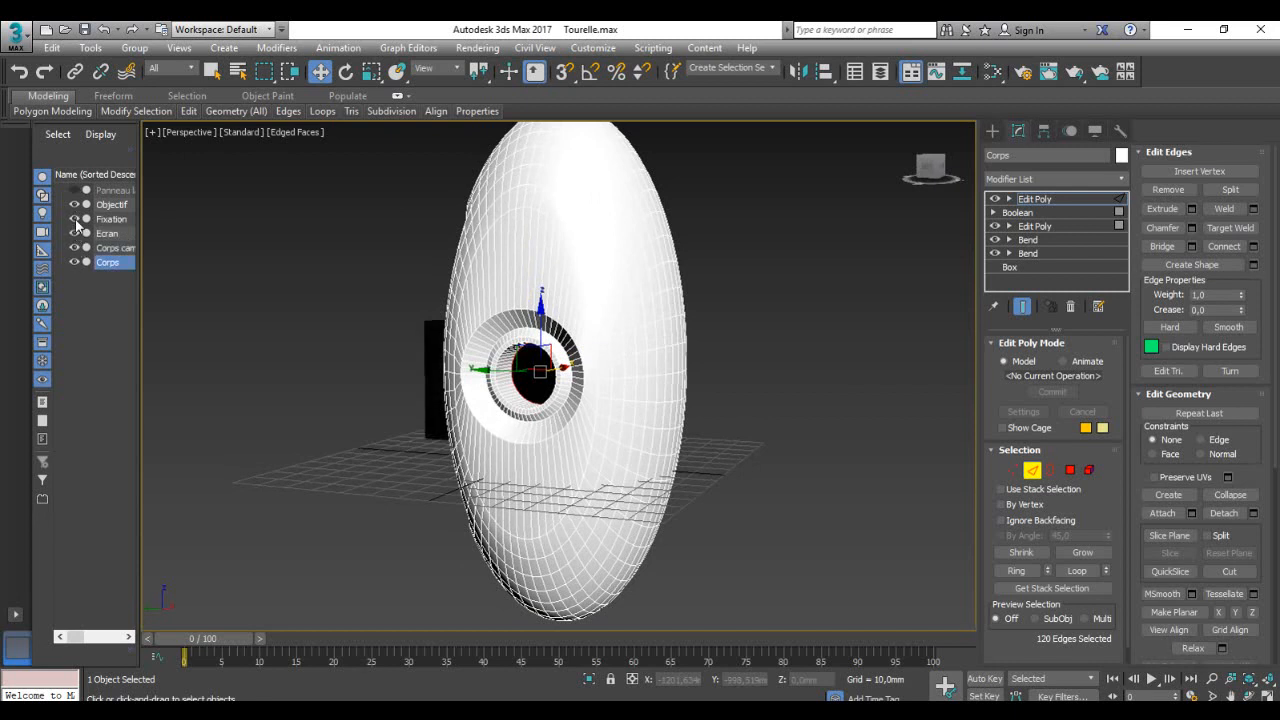
click(74, 190)
alt+middle_drag(609, 440, 489, 417)
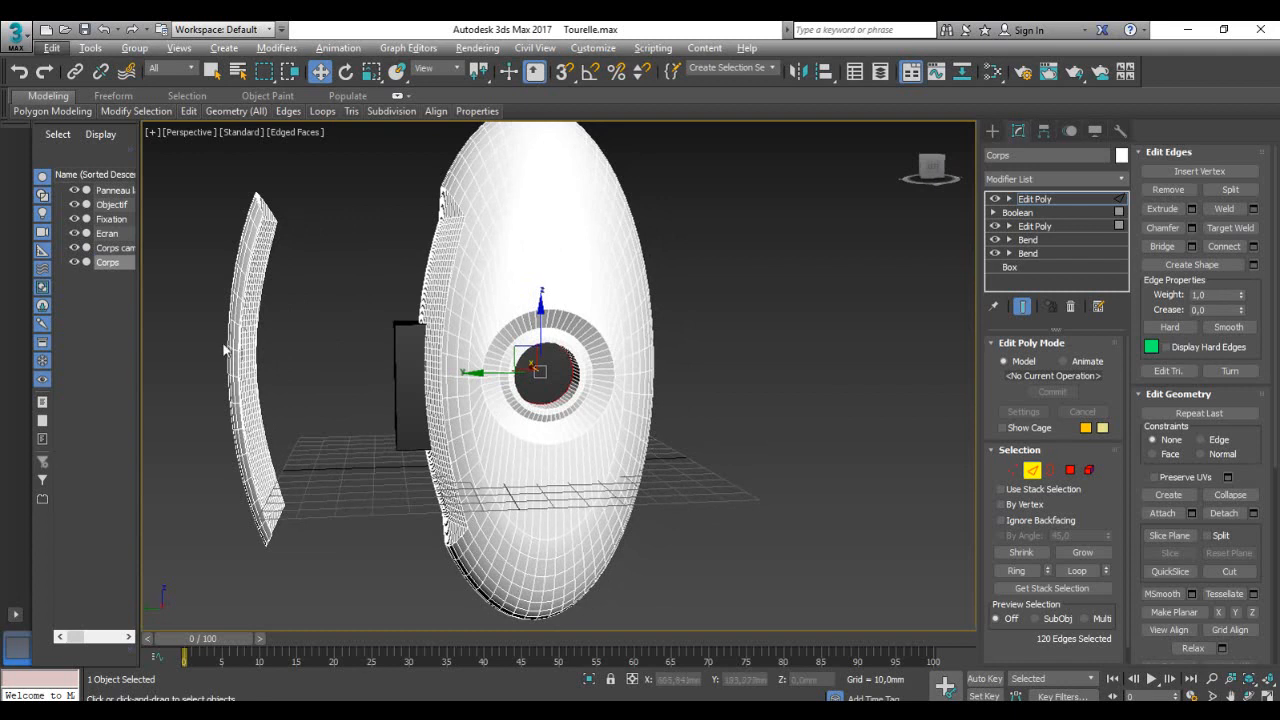
Step: Move the Panneau side panel closer to the body along Y and reselect Corps at Edge level
click(122, 191)
drag(288, 368, 349, 372)
alt+middle_drag(717, 420, 625, 365)
click(623, 443)
key(2)
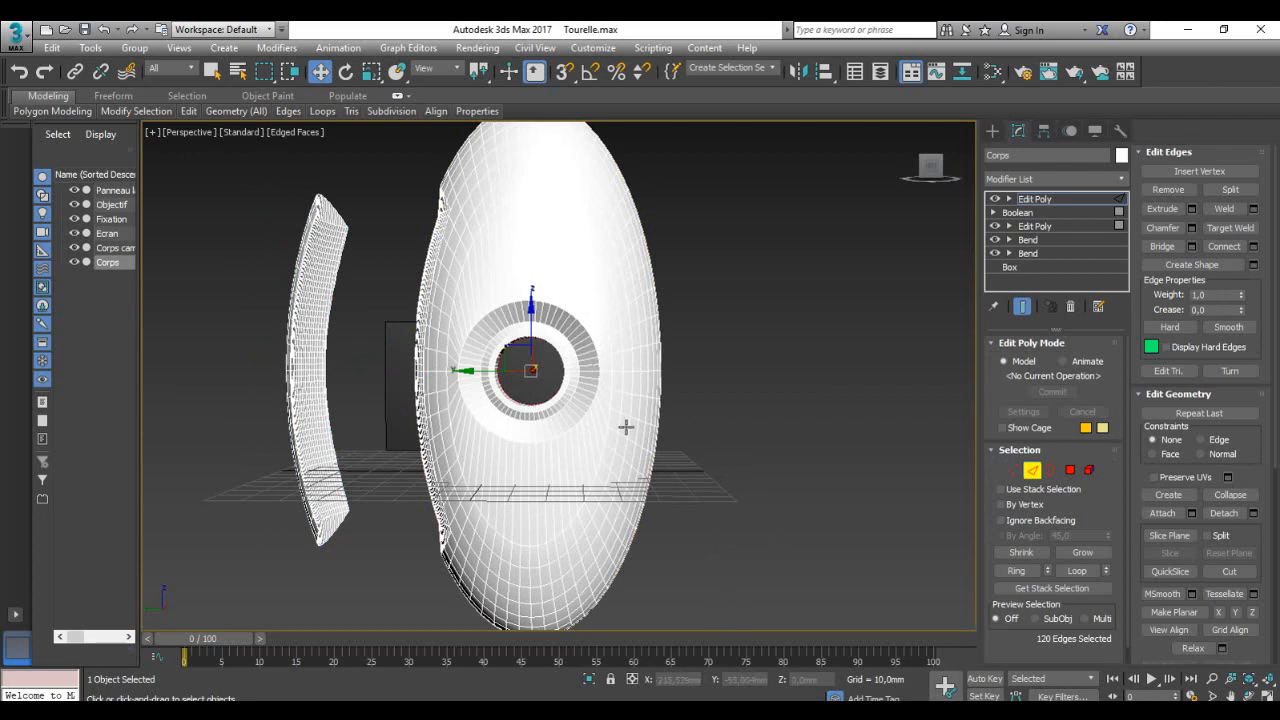
Step: Examine the turret body, fixation and side panel together from several angles in the Perspective view
alt+middle_drag(678, 519, 662, 495)
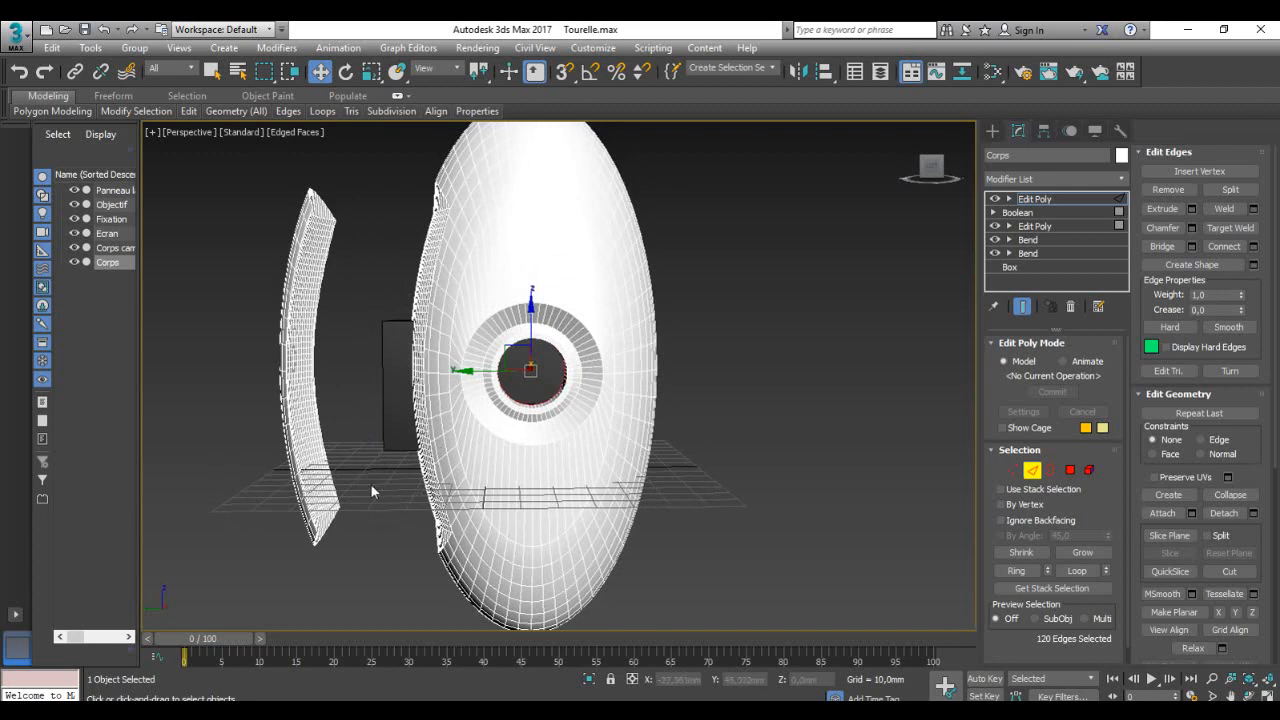
scroll(607, 424, down, 3)
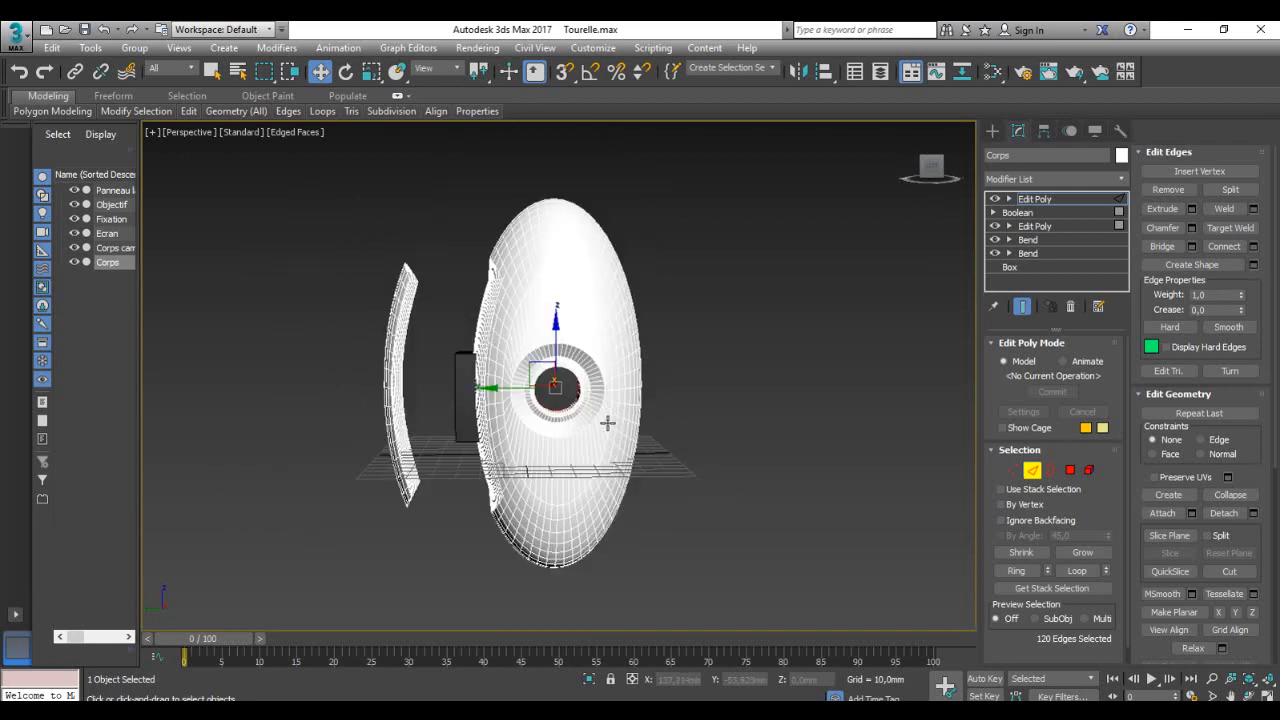
alt+middle_drag(672, 501, 698, 484)
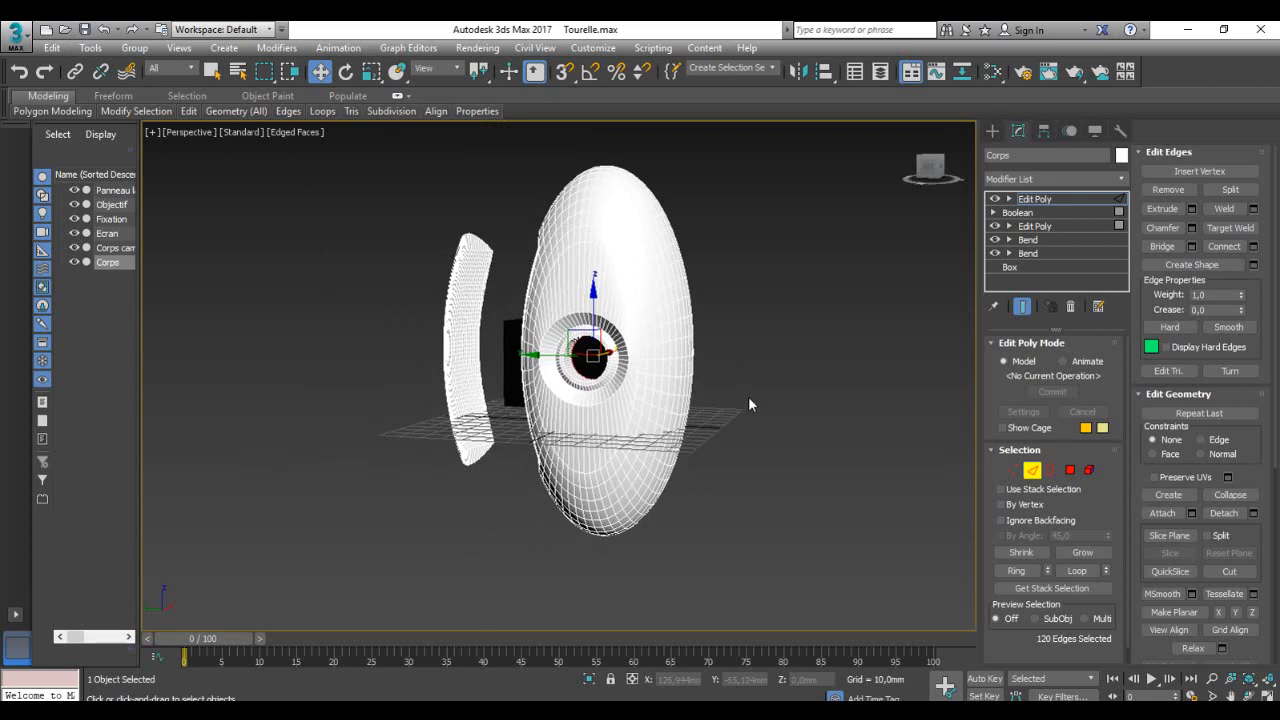
middle_drag(747, 401, 712, 416)
scroll(715, 416, up, 3)
scroll(715, 416, down, 3)
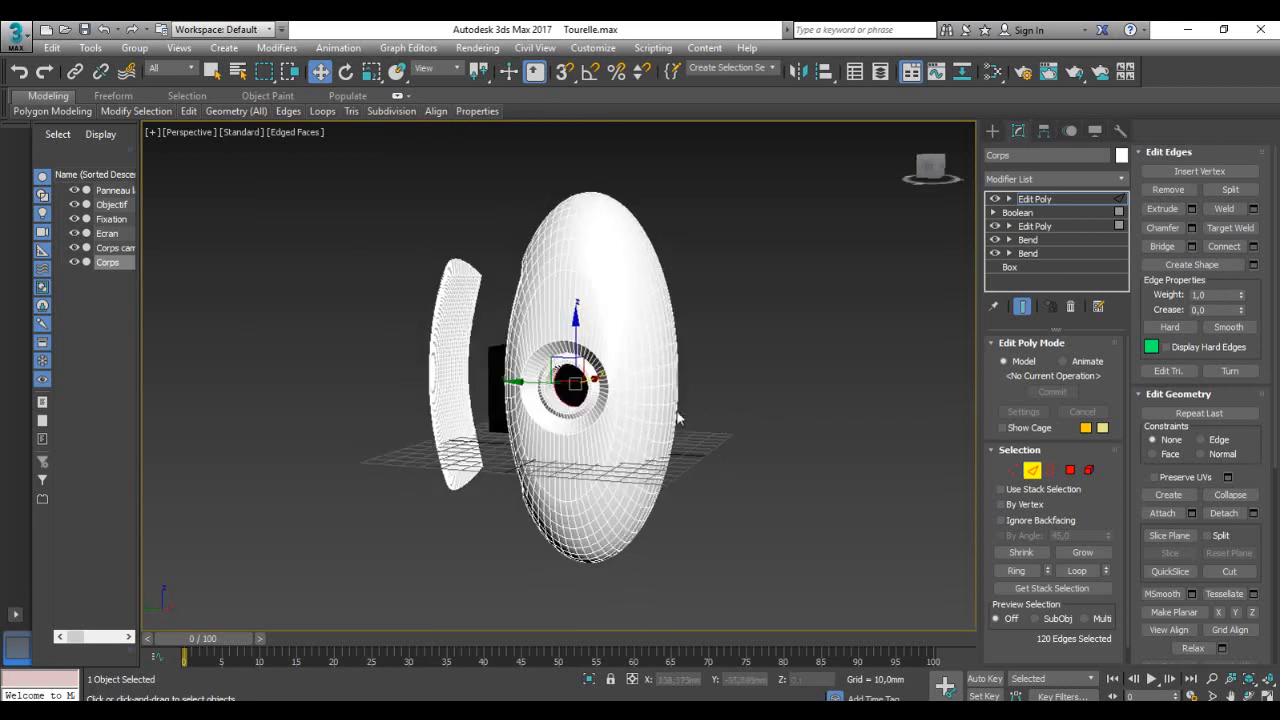